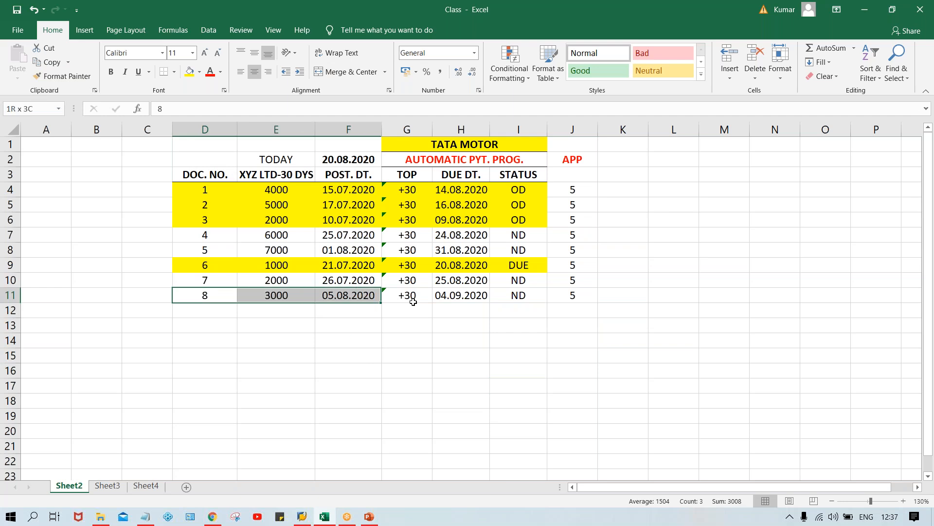
# Clear the row for document 8 (D11:J11) at the end of the payment table.
pyautogui.press('Delete')
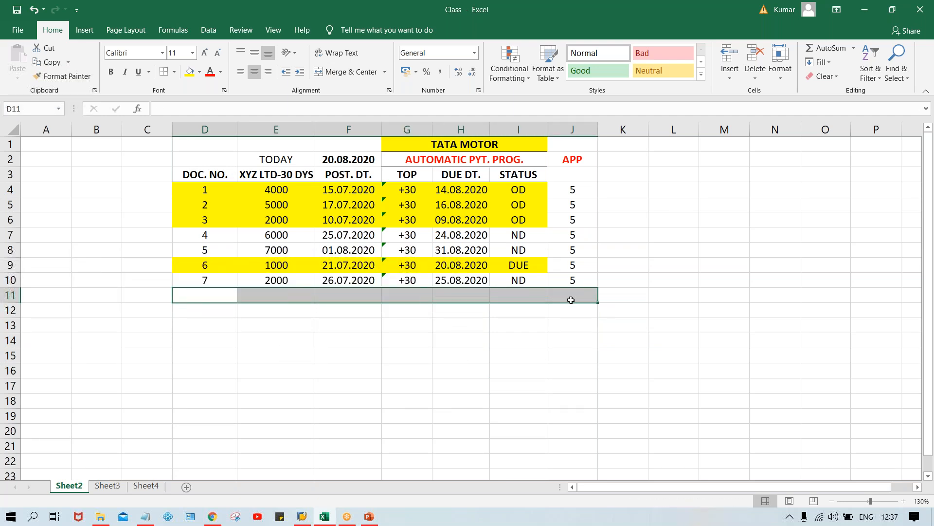
pyautogui.click(498, 385)
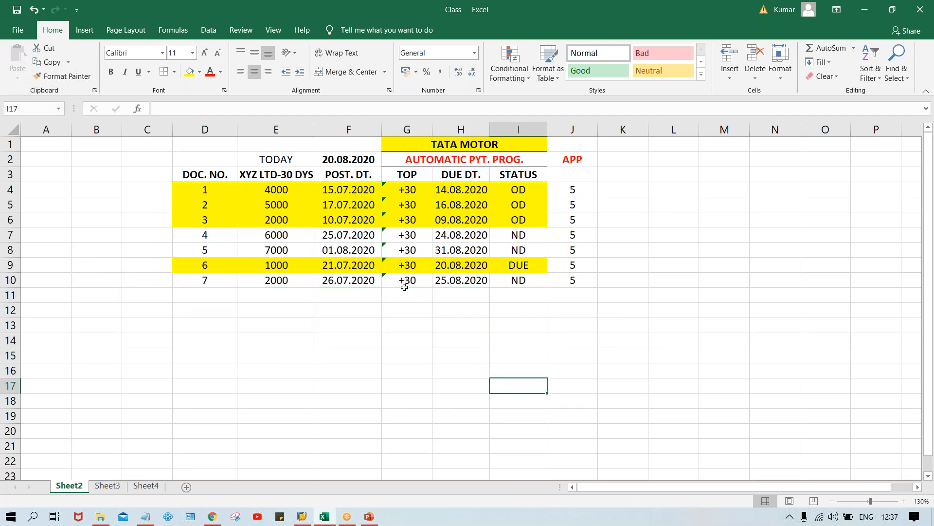
# Review the OD, DUE and ND entries in the STATUS column of the payment table.
pyautogui.moveTo(521, 189); pyautogui.dragTo(519, 220)
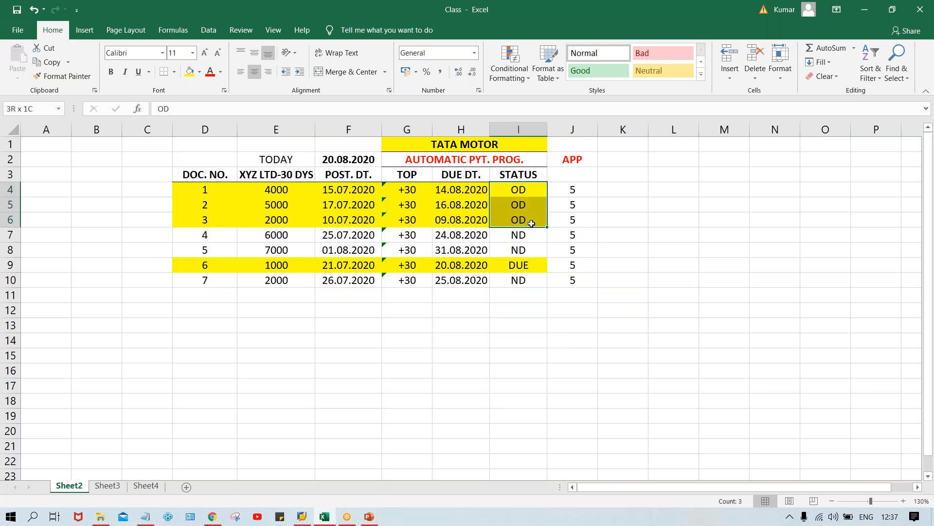
pyautogui.click(506, 266)
pyautogui.moveTo(517, 239); pyautogui.dragTo(518, 251)
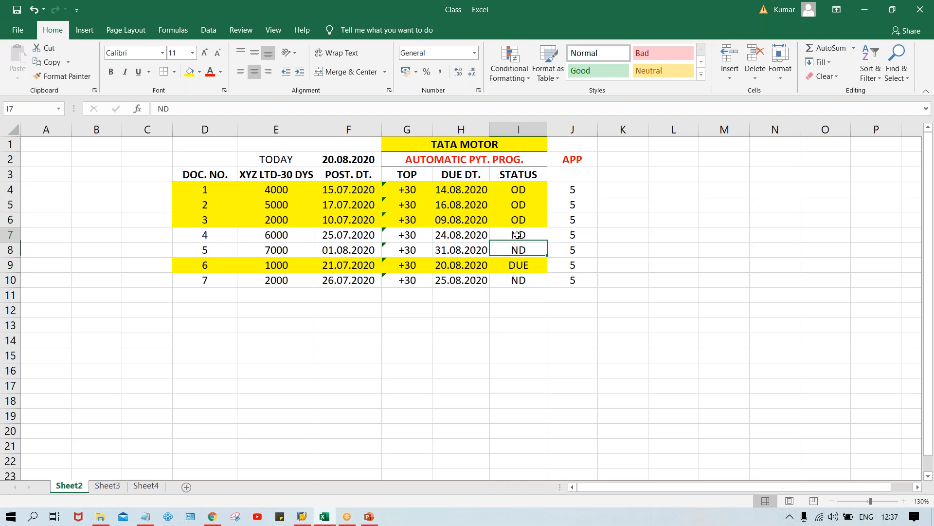
pyautogui.click(517, 283)
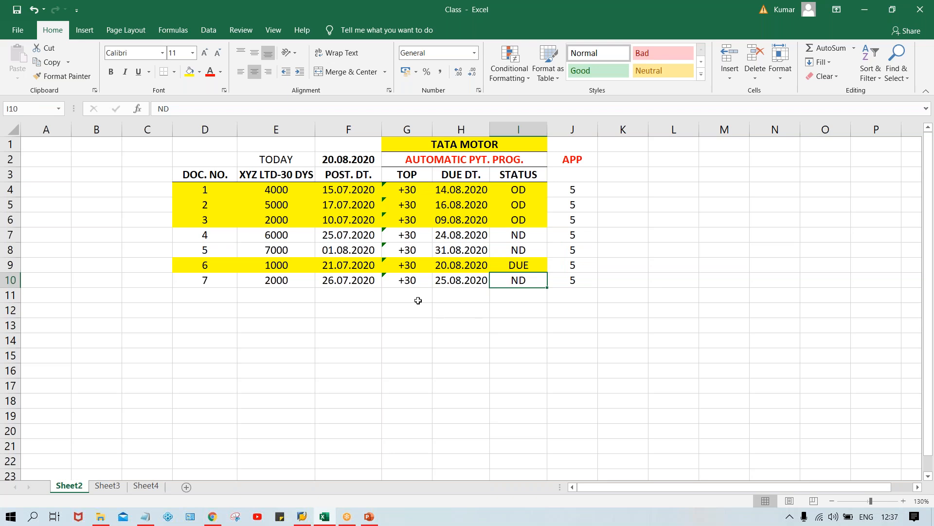
# Examine the TOP column and compare the posting dates with the due dates of documents 1 to 3.
pyautogui.click(413, 176)
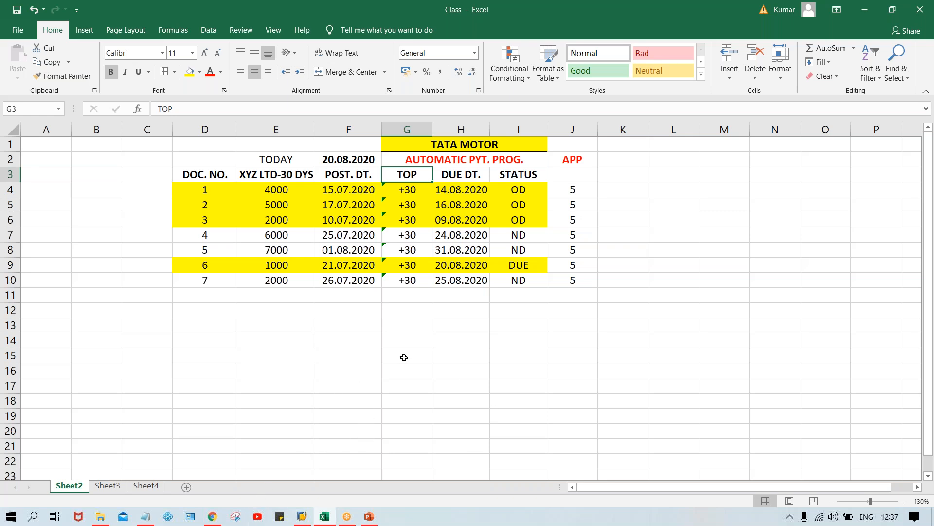
pyautogui.click(344, 191)
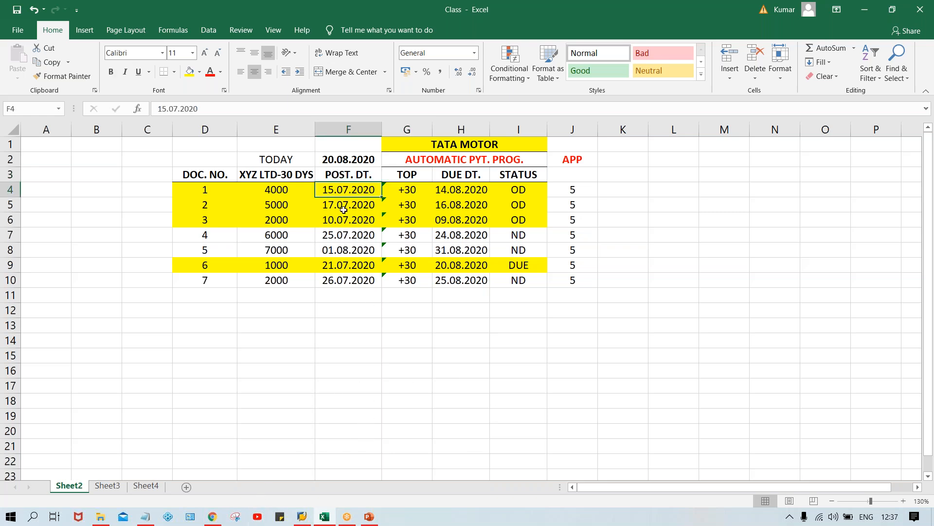
pyautogui.press('Down')
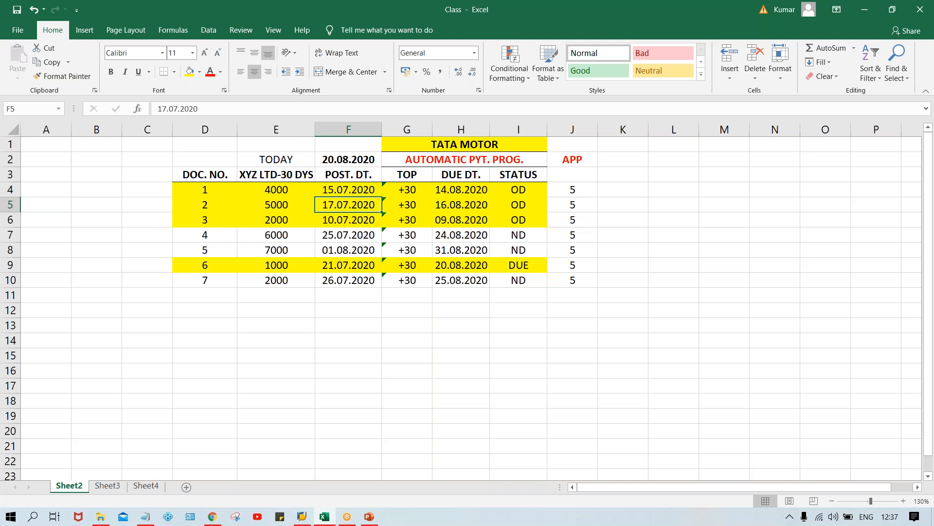
pyautogui.click(327, 189)
pyautogui.click(342, 205)
pyautogui.click(342, 224)
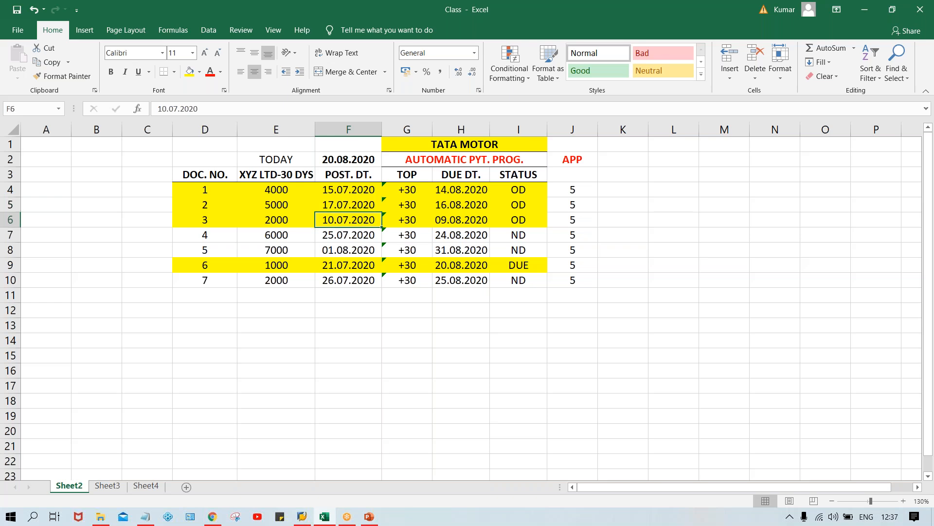
pyautogui.click(453, 194)
pyautogui.click(455, 209)
pyautogui.click(450, 225)
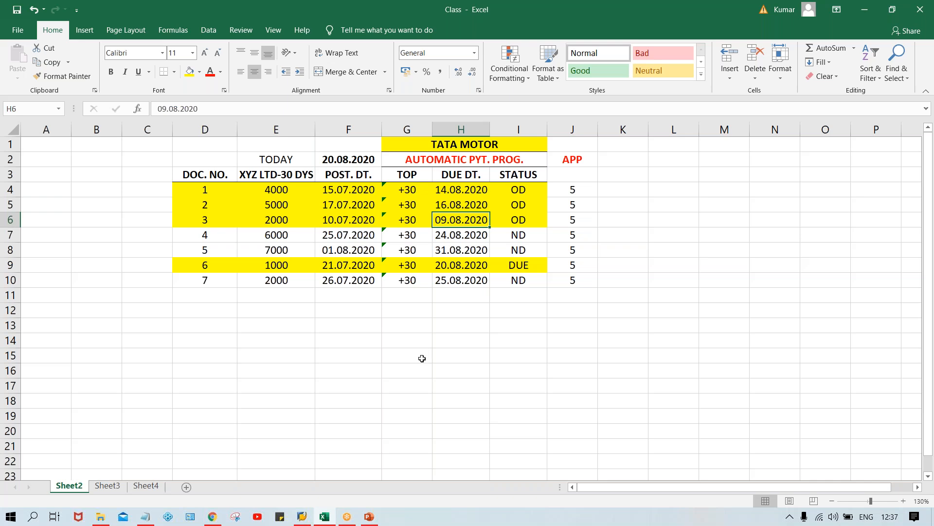
# Switch to SAP Logon, open the SAP_2 connection and log on with the user name and password.
pyautogui.click(302, 516)
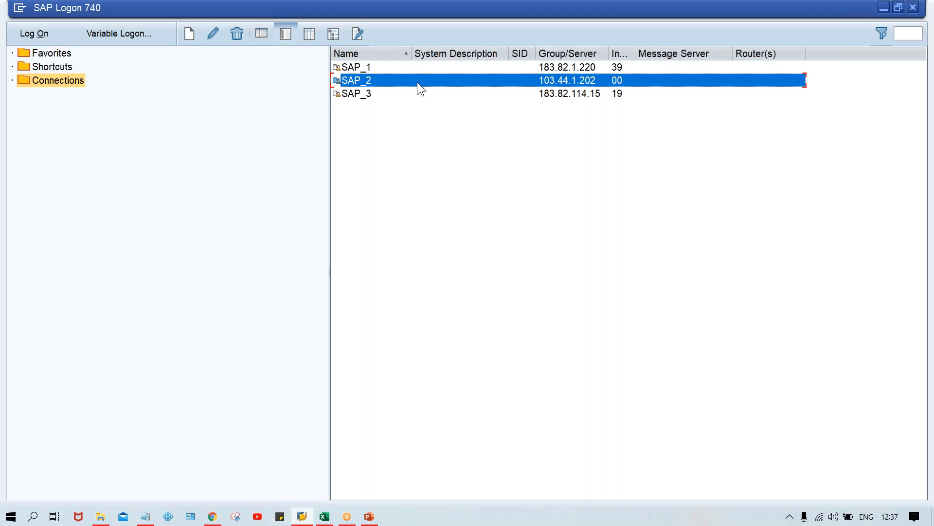
pyautogui.doubleClick(416, 82)
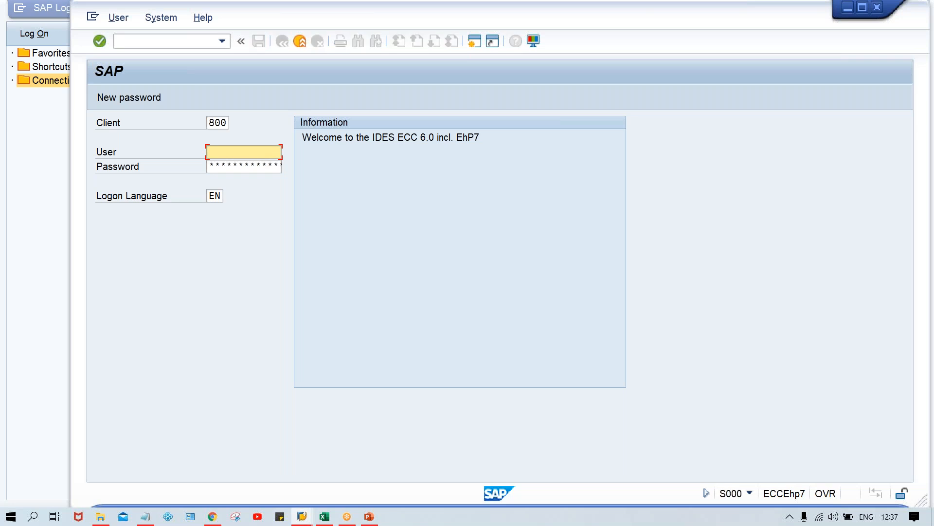
pyautogui.click(249, 155)
pyautogui.click(238, 181)
pyautogui.press('Tab')
pyautogui.press('capslock')
pyautogui.write('*****')
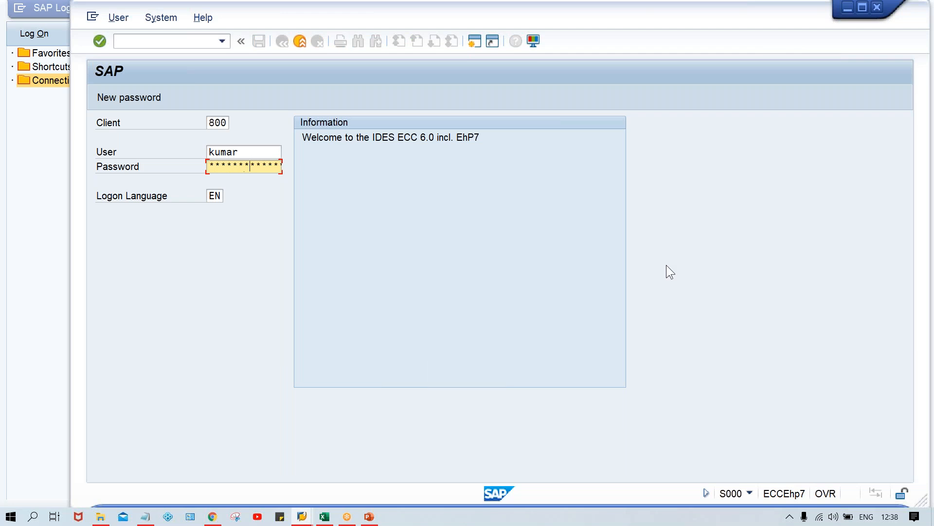
pyautogui.press('Return')
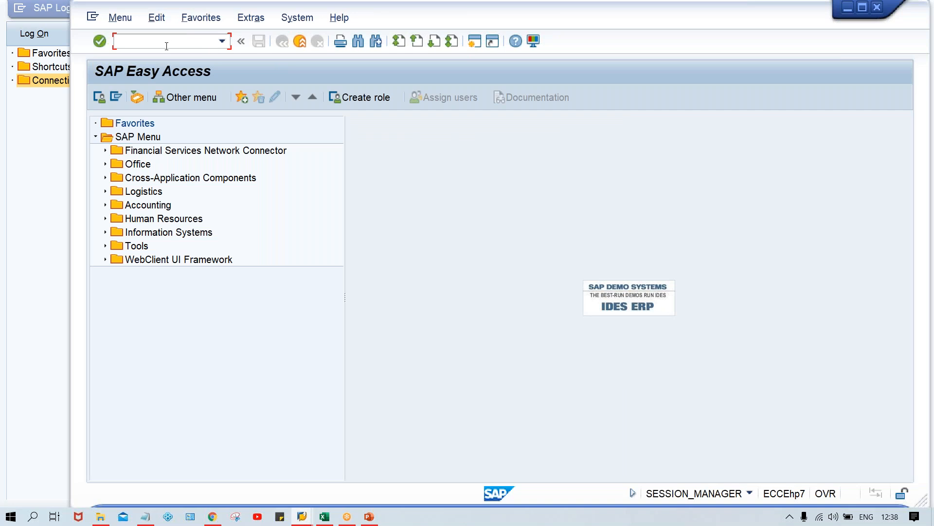
# Open the company-code payment transactions of TEST VENDOR_TM00 for company code TM00 with transaction XK02.
pyautogui.press('capslock')
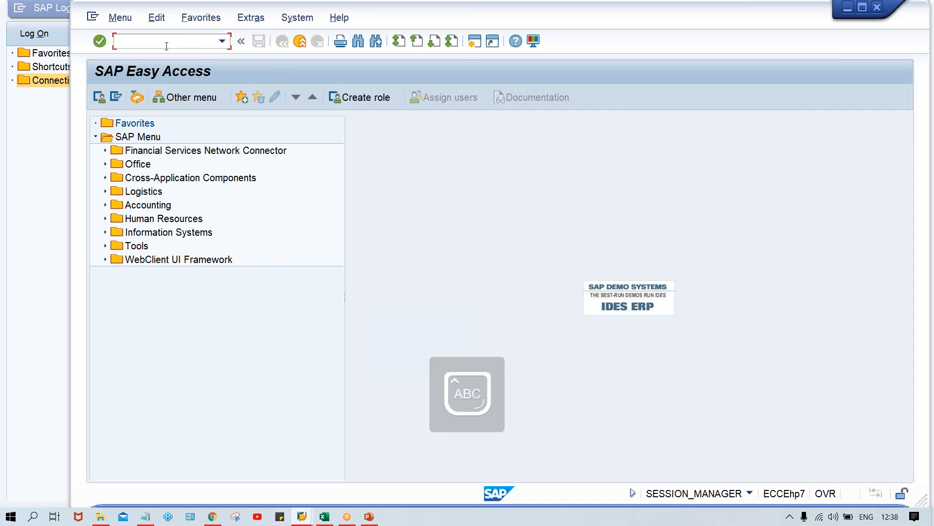
pyautogui.write('XK02')
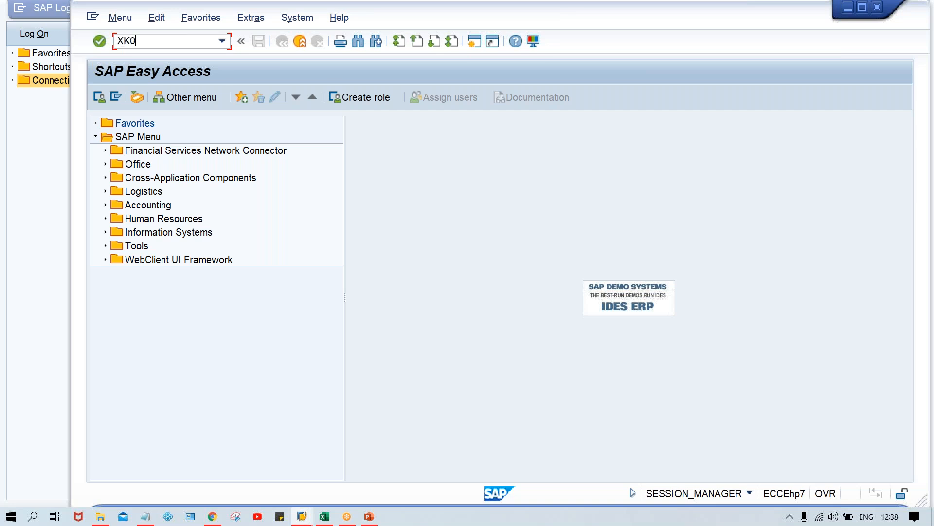
pyautogui.press('Return')
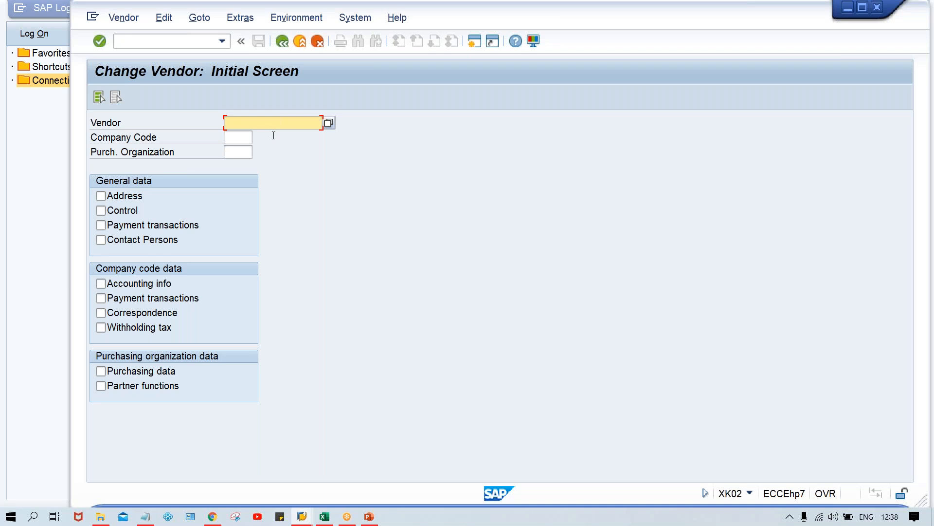
pyautogui.press('BackSpace')
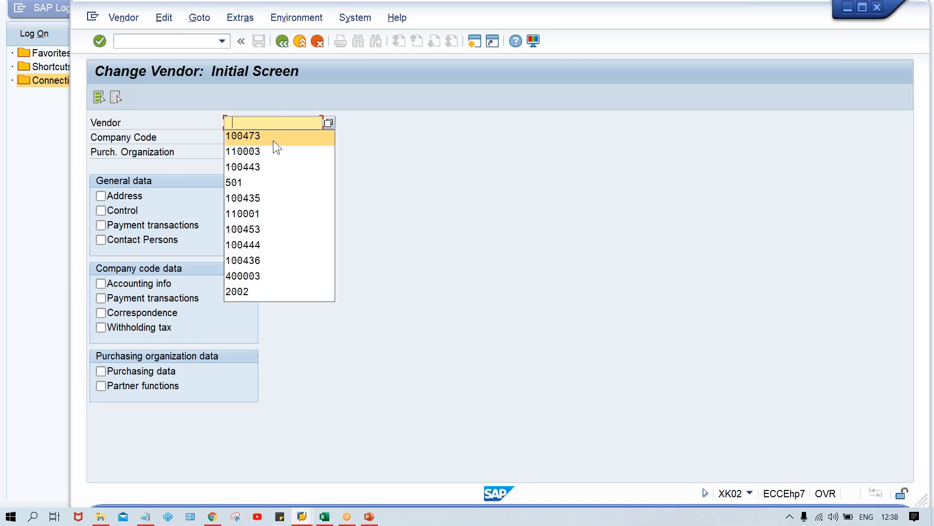
pyautogui.click(266, 150)
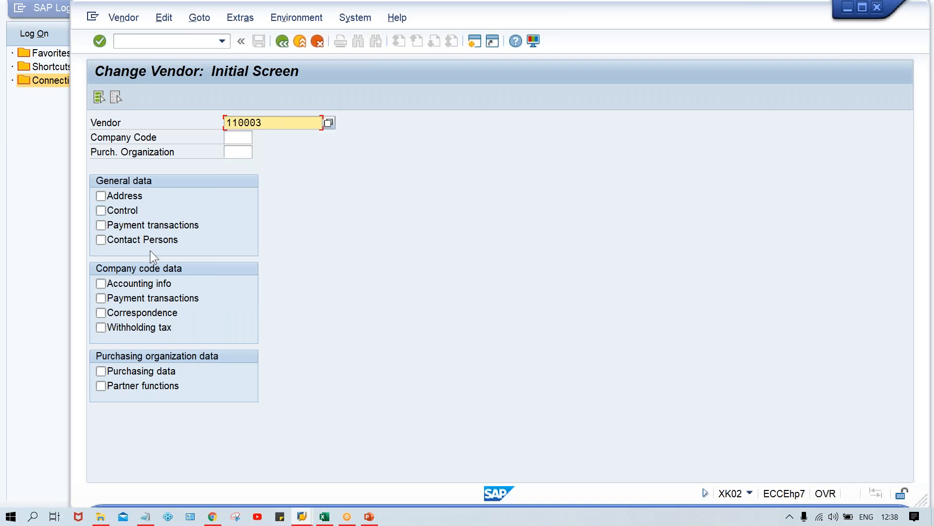
pyautogui.click(235, 137)
pyautogui.press('BackSpace')
pyautogui.press('Down')
pyautogui.press('Return')
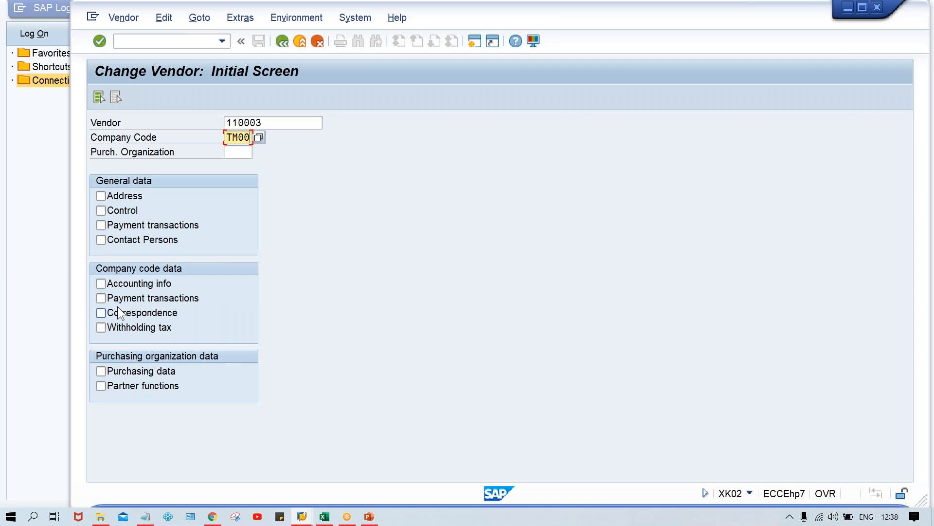
pyautogui.click(189, 299)
pyautogui.press('Return')
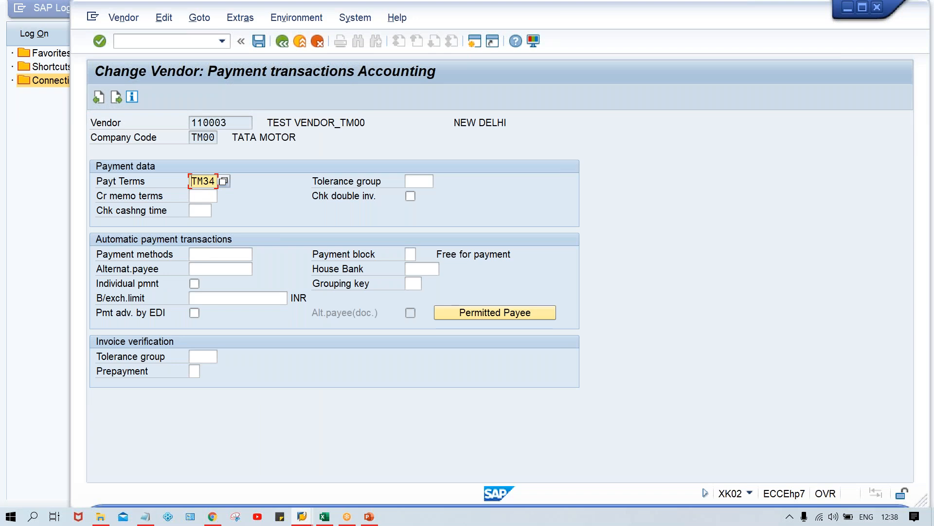
# Replace the payment terms in the vendor's accounting payment data and save the vendor record.
pyautogui.press('BackSpace')
pyautogui.write('0')
pyautogui.press('Return')
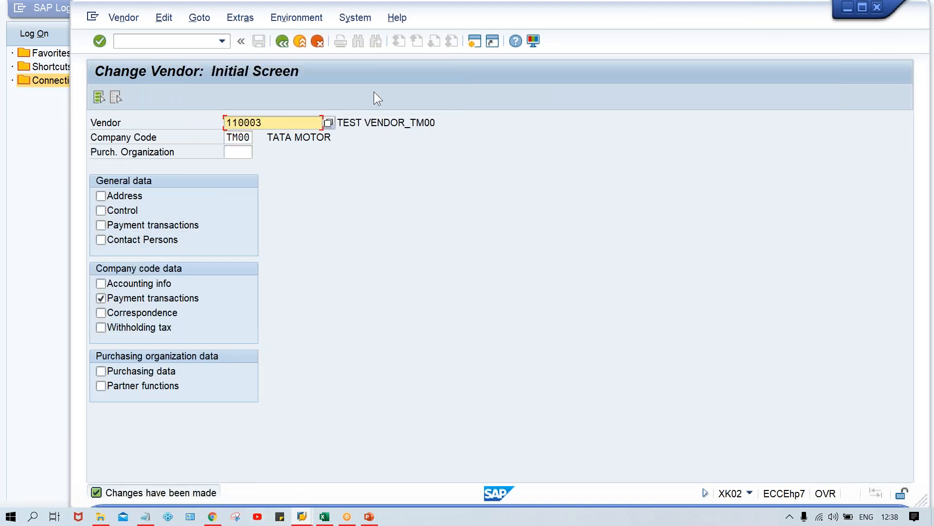
# Open a second SAP session and start vendor invoice entry with transaction FB60.
pyautogui.click(475, 41)
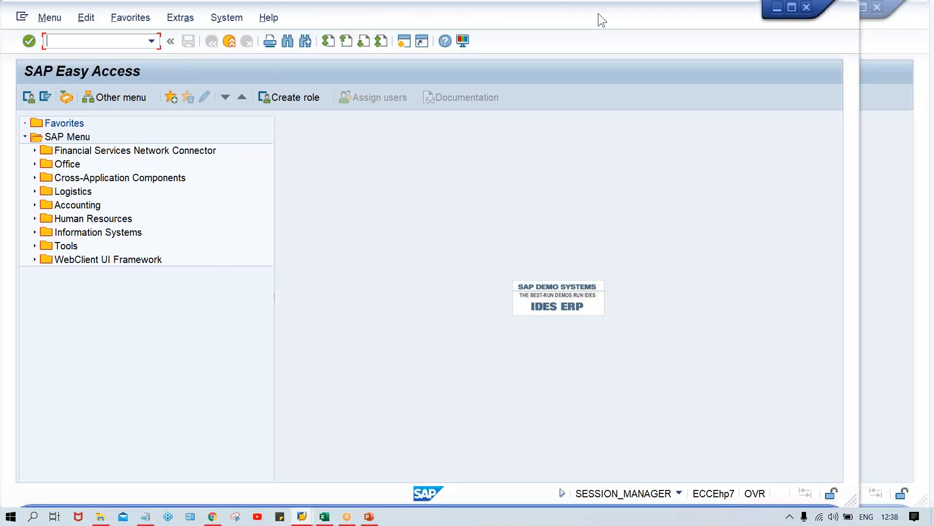
pyautogui.moveTo(615, 12); pyautogui.dragTo(665, 12)
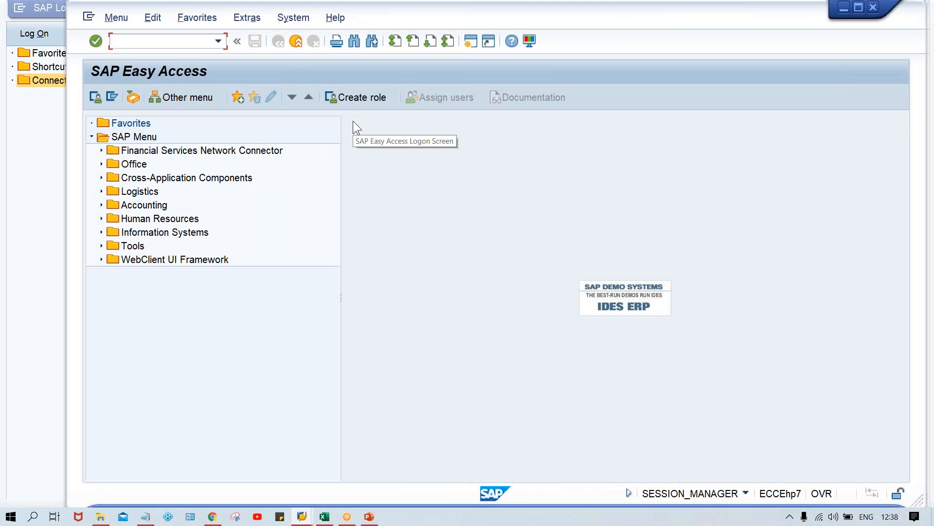
pyautogui.write('FB60')
pyautogui.press('Return')
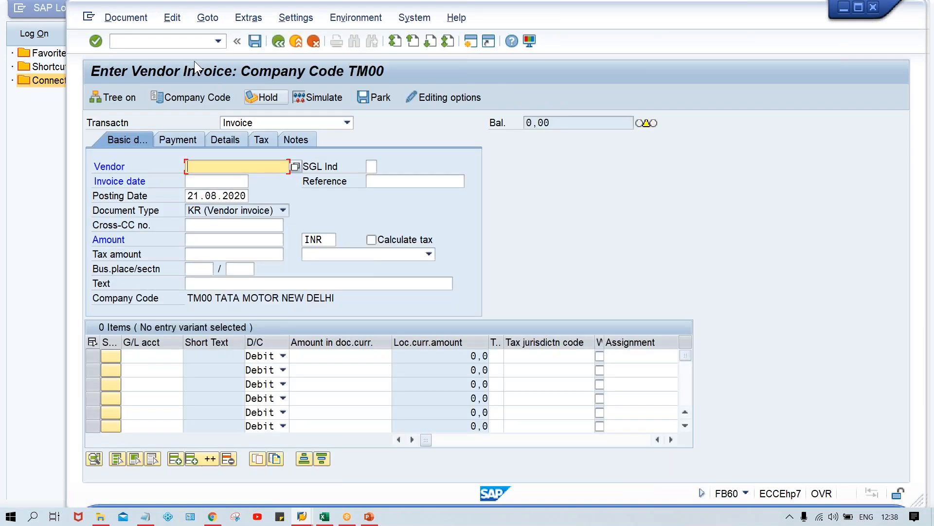
# Replace the invoice entry with transaction FBL1N and display all items of TEST VENDOR_TM00 in company code TM00.
pyautogui.click(177, 37)
pyautogui.write('/N')
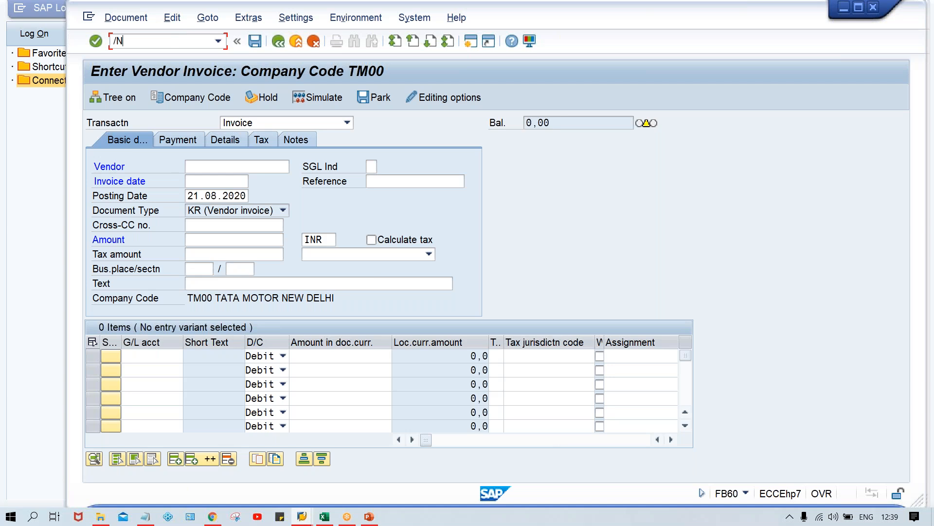
pyautogui.write('FBL1N')
pyautogui.press('Return')
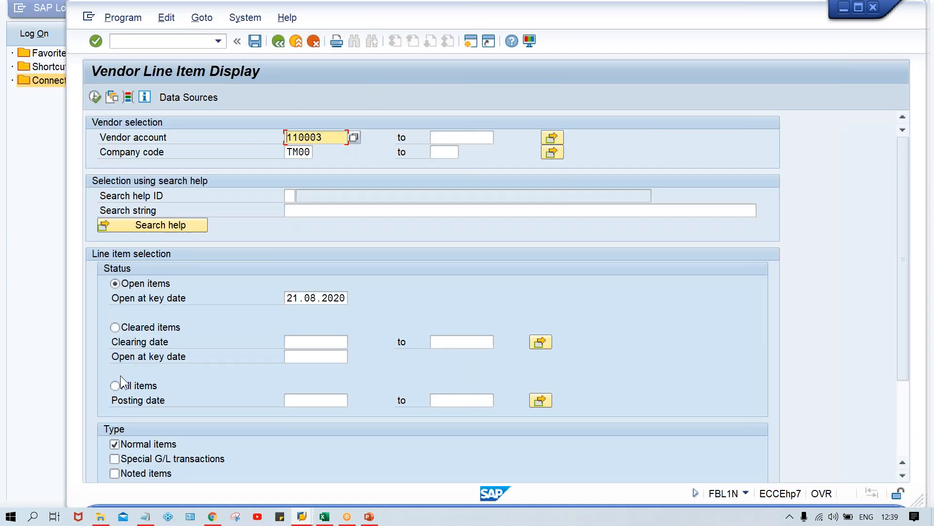
pyautogui.click(120, 387)
pyautogui.click(90, 97)
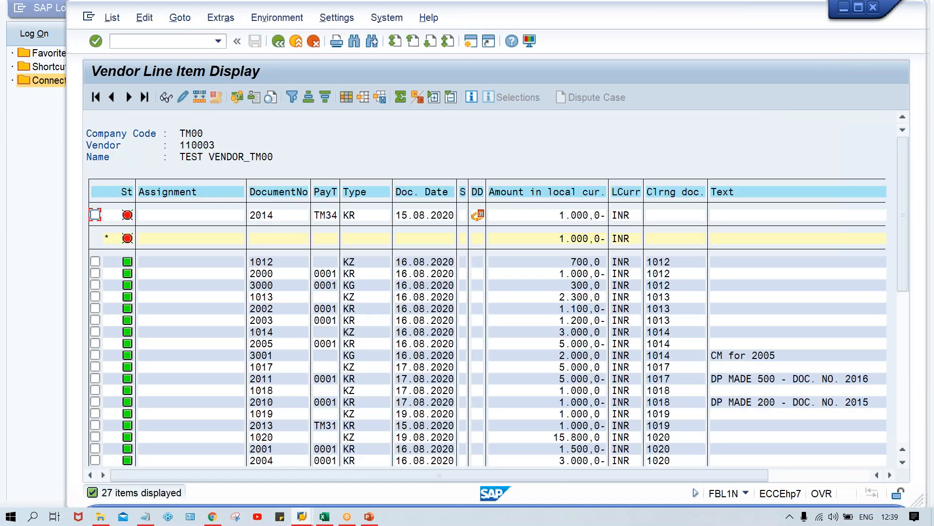
# Inspect the discount days and percentages of the open invoice with payment terms TM34 and return to the line item list.
pyautogui.click(321, 215)
pyautogui.doubleClick(331, 215)
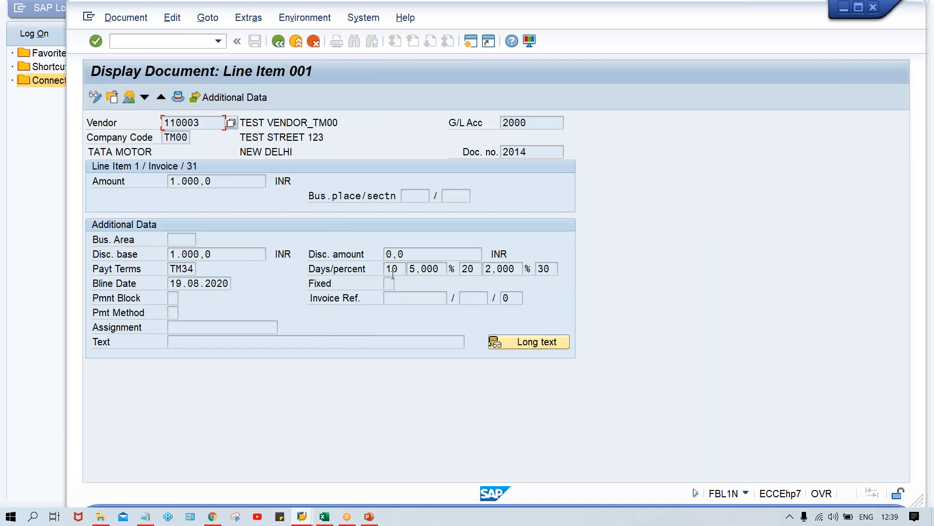
pyautogui.click(393, 274)
pyautogui.click(476, 270)
pyautogui.click(276, 45)
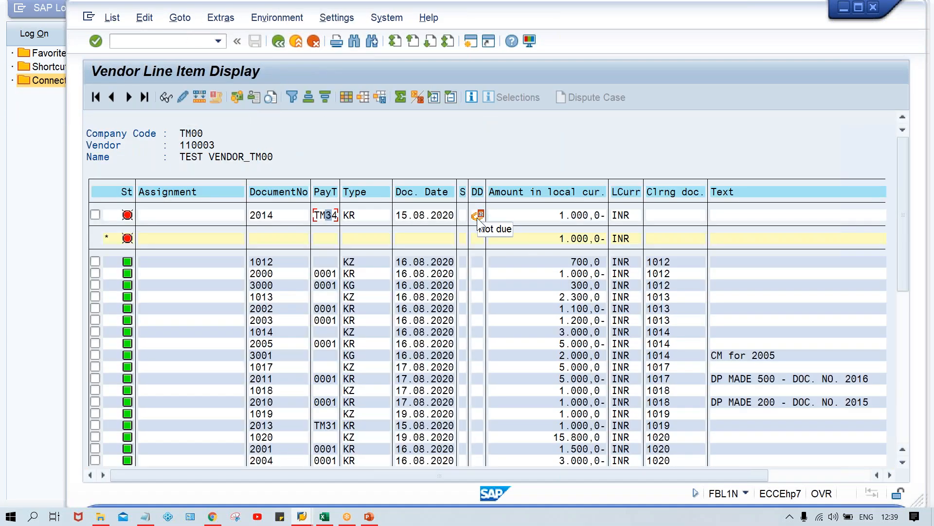
# Switch to the Class workbook in Excel and look at the amount of document 1.
pyautogui.hotkey('alt', 'Tab')
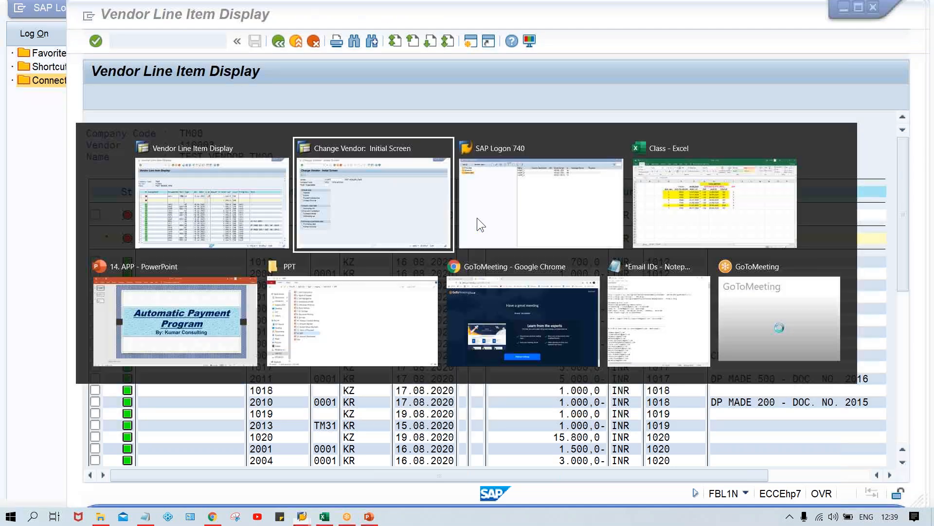
pyautogui.hotkey('alt', 'Tab')
pyautogui.hotkey('alt', 'Tab')
pyautogui.click(275, 189)
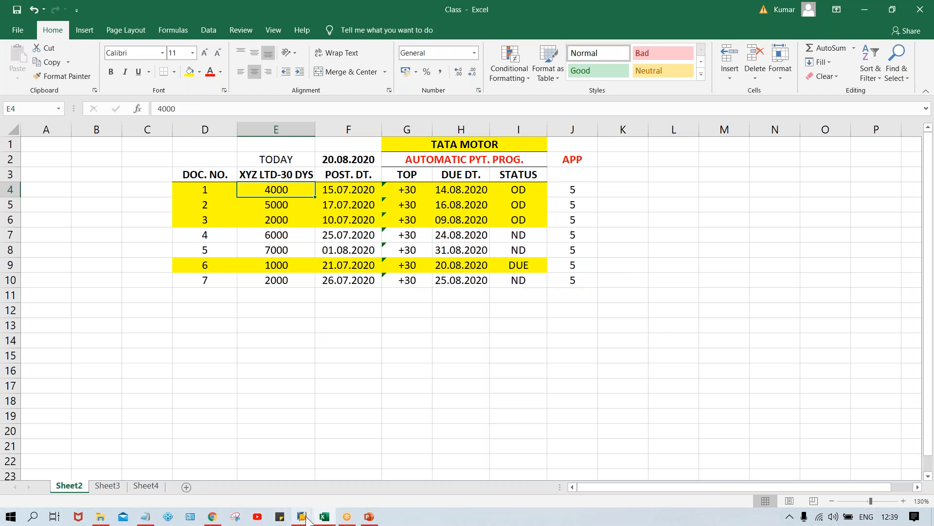
# Switch back to the SAP vendor line item display and open another new session from it.
pyautogui.moveTo(302, 516)
pyautogui.moveTo(354, 464)
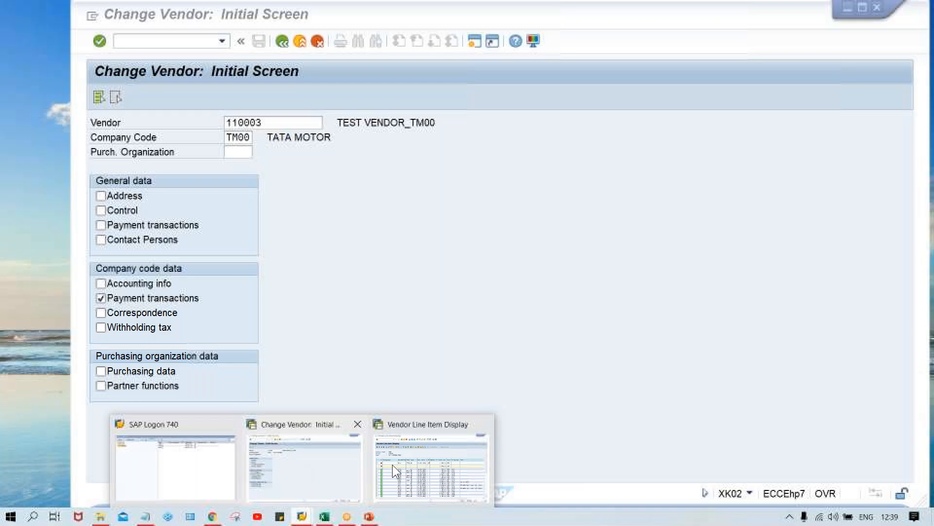
pyautogui.click(439, 464)
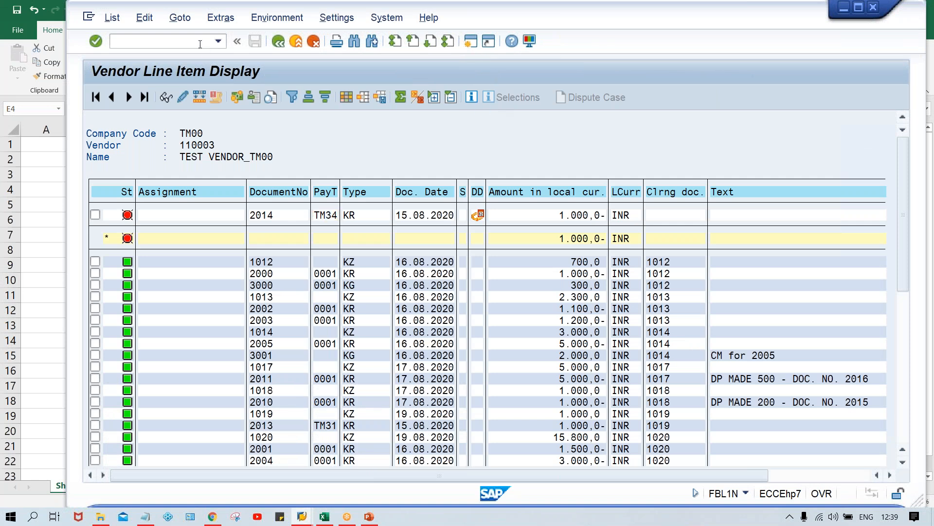
pyautogui.hotkey('ctrl', 'n')
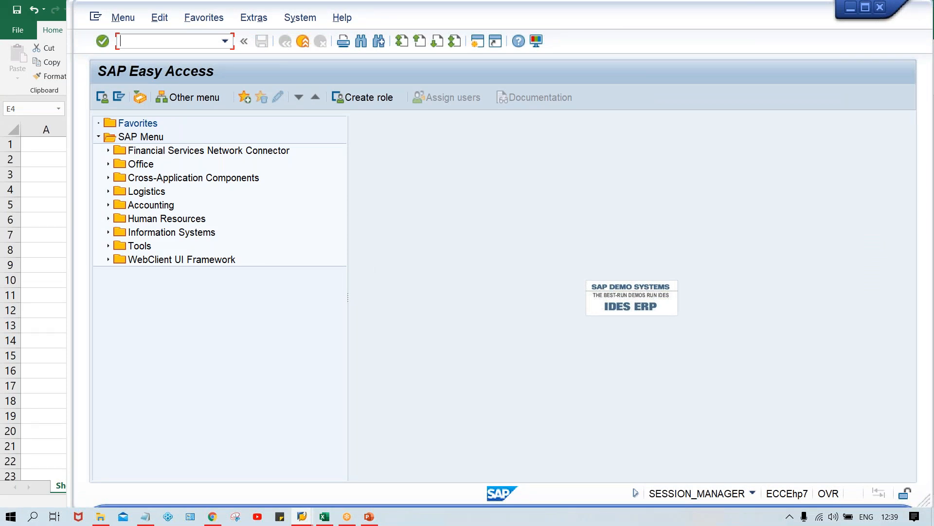
# Start transaction FB60 and enter the account of TEST VENDOR_TM00 as the vendor of the new invoice.
pyautogui.write('FB60')
pyautogui.press('Return')
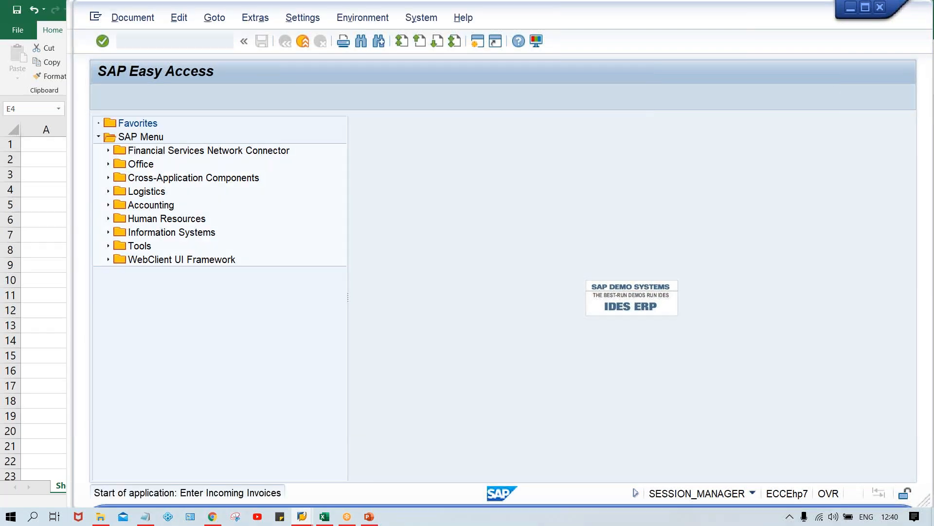
pyautogui.click(244, 166)
pyautogui.press('Down')
pyautogui.press('Down')
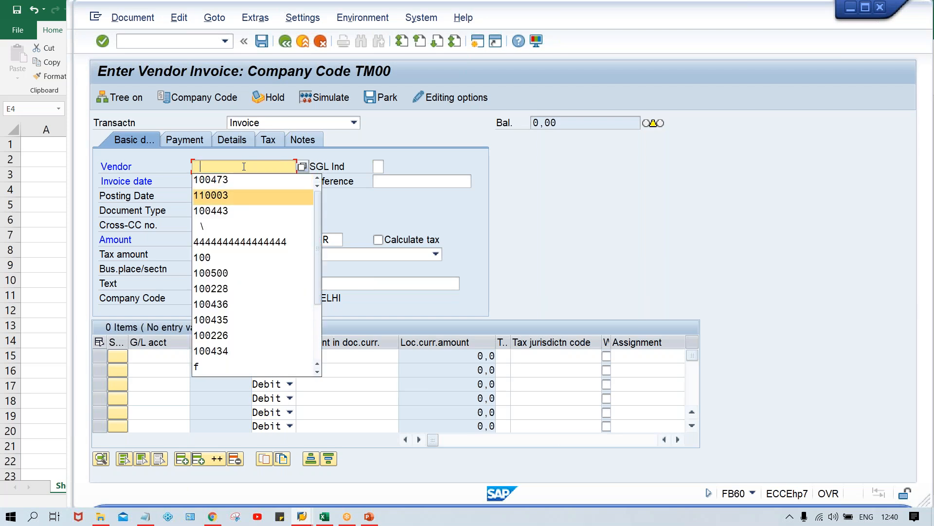
pyautogui.press('Return')
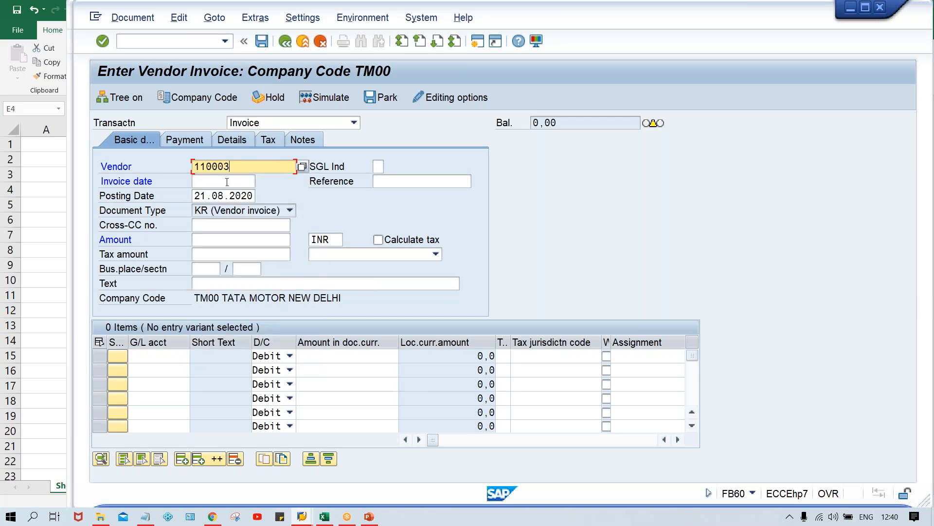
# Copy document 1's posting date 15.07.2020 from the Class workbook into the invoice date and posting date in SAP.
pyautogui.click(227, 182)
pyautogui.hotkey('alt', 'Tab')
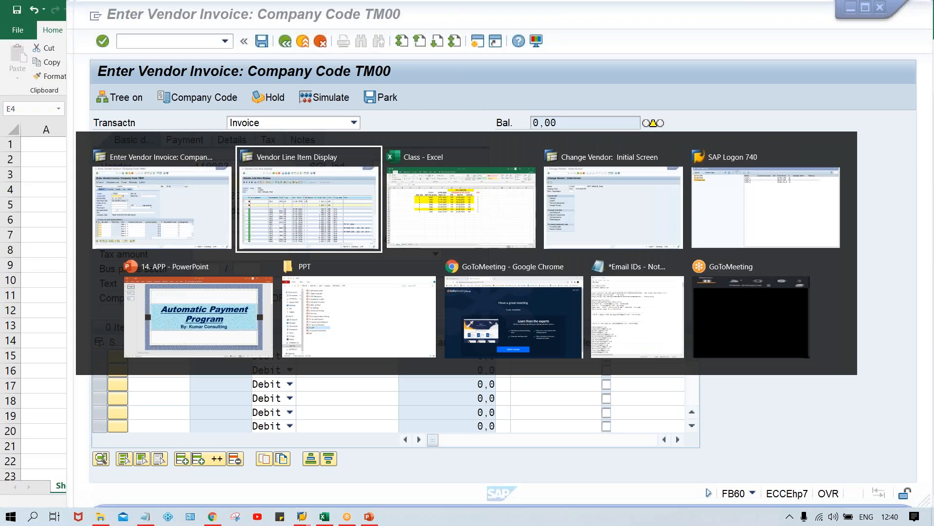
pyautogui.click(354, 194)
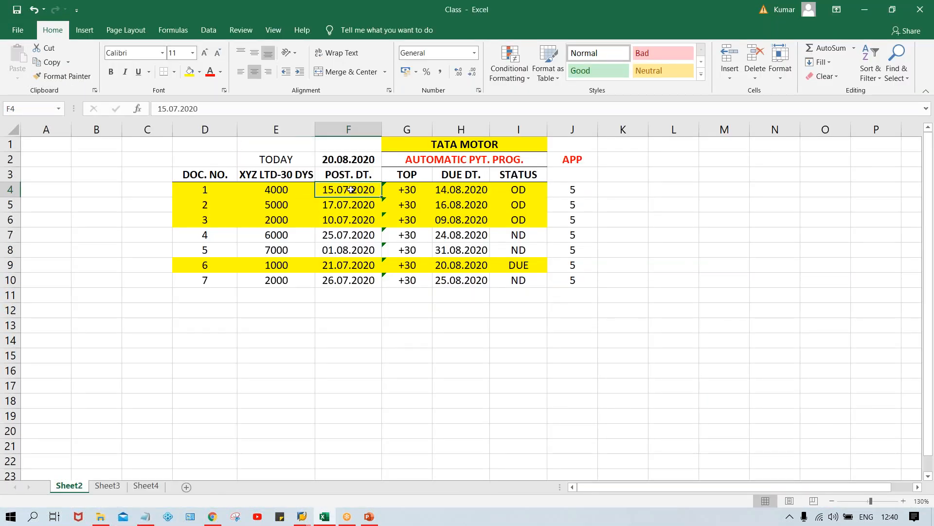
pyautogui.hotkey('ctrl', 'c')
pyautogui.hotkey('alt', 'Tab')
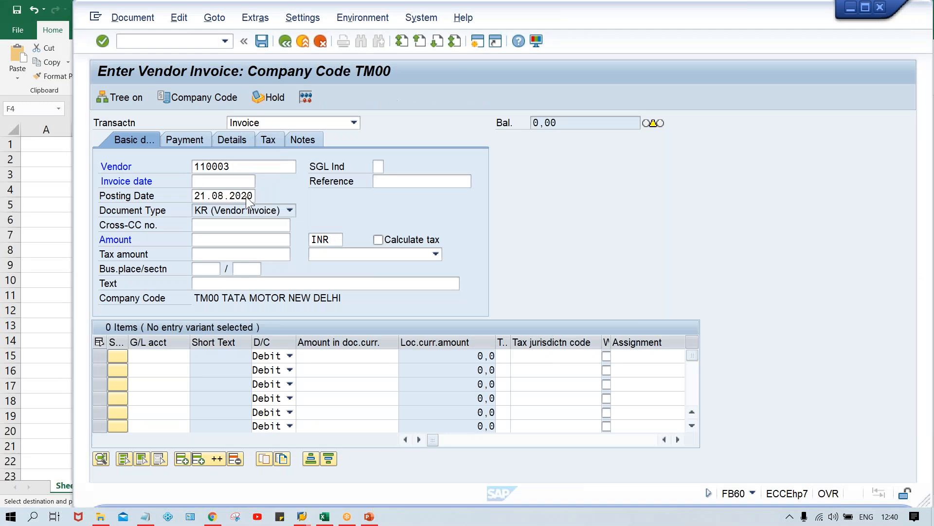
pyautogui.hotkey('ctrl', 'v')
pyautogui.press('Tab')
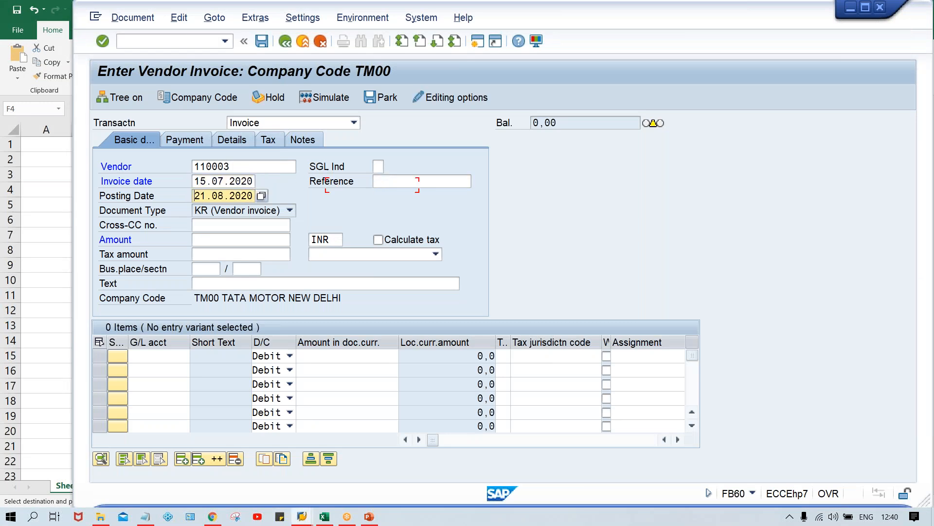
pyautogui.hotkey('ctrl', 'v')
# Look up document 1's amount in the Class workbook and set the invoice amount to 4000 in SAP.
pyautogui.click(206, 243)
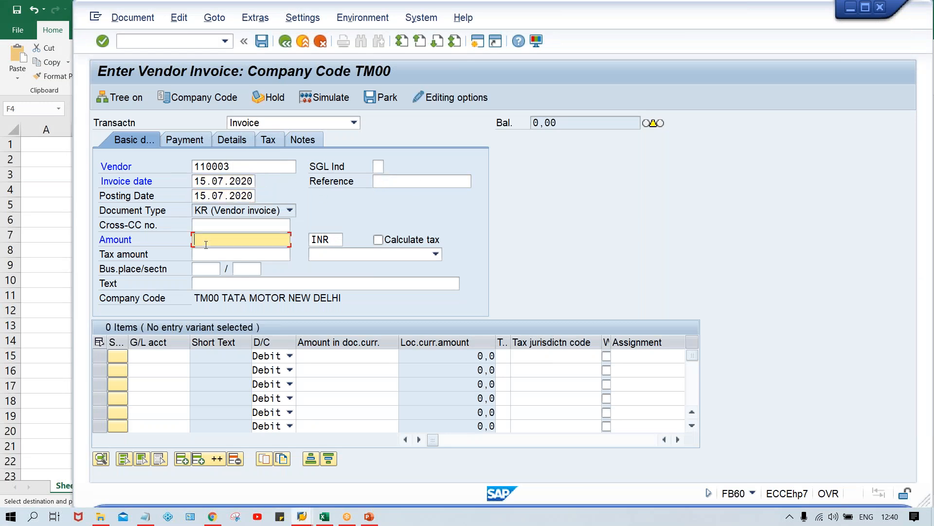
pyautogui.hotkey('alt', 'Tab')
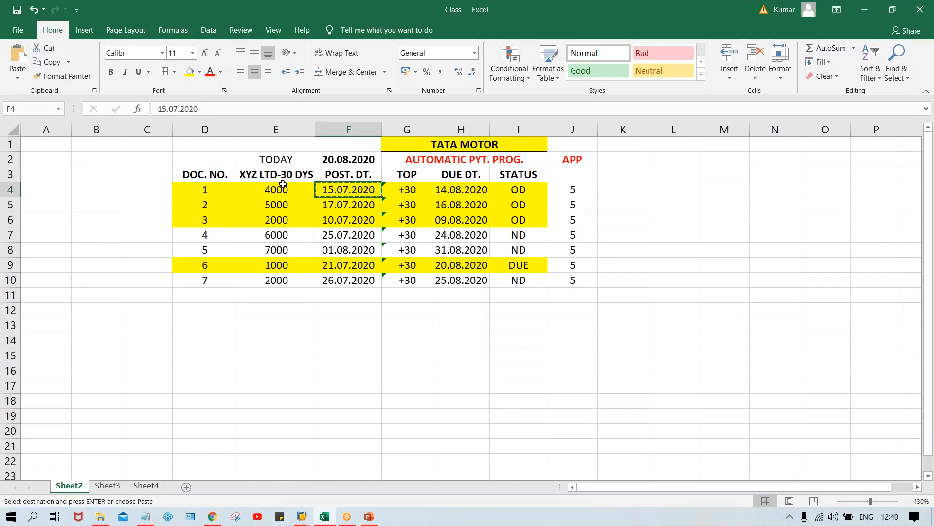
pyautogui.click(286, 189)
pyautogui.hotkey('alt', 'Tab')
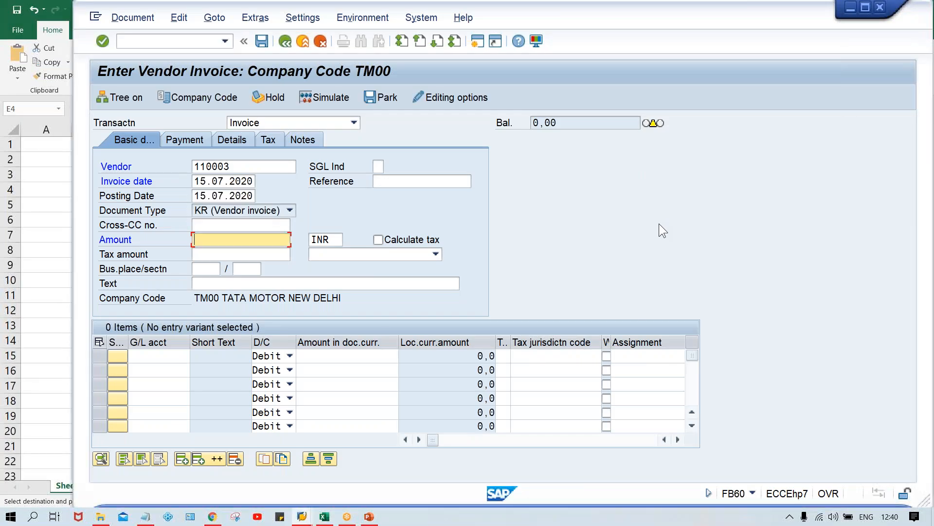
pyautogui.write('40')
pyautogui.press('Down')
pyautogui.press('Return')
pyautogui.press('Return')
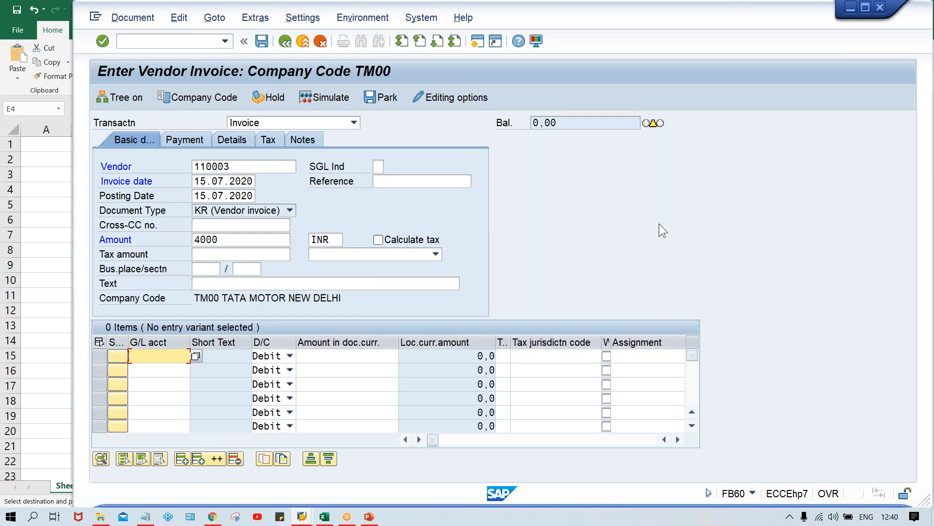
# Add a debit line item for G/L account 4000 with the amount 4000 and validate the entry.
pyautogui.write('4000')
pyautogui.press('Tab')
pyautogui.press('Tab')
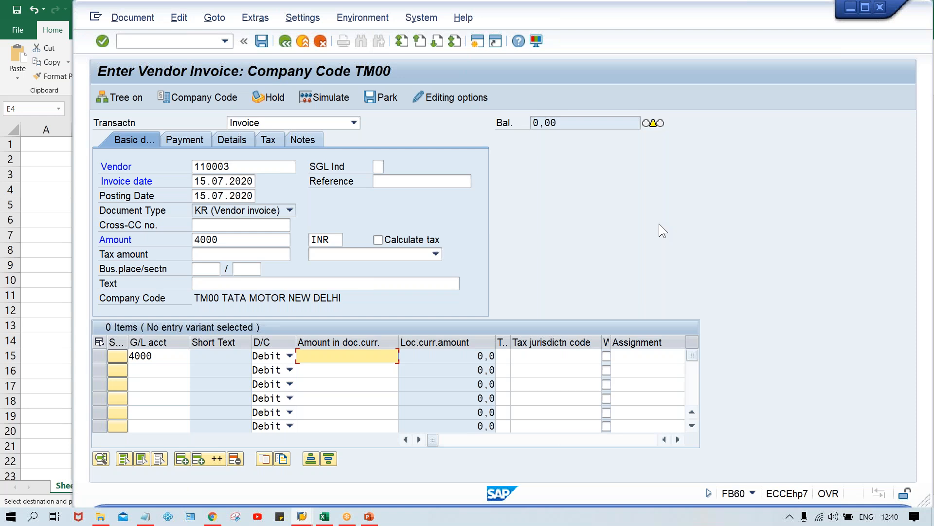
pyautogui.press('Return')
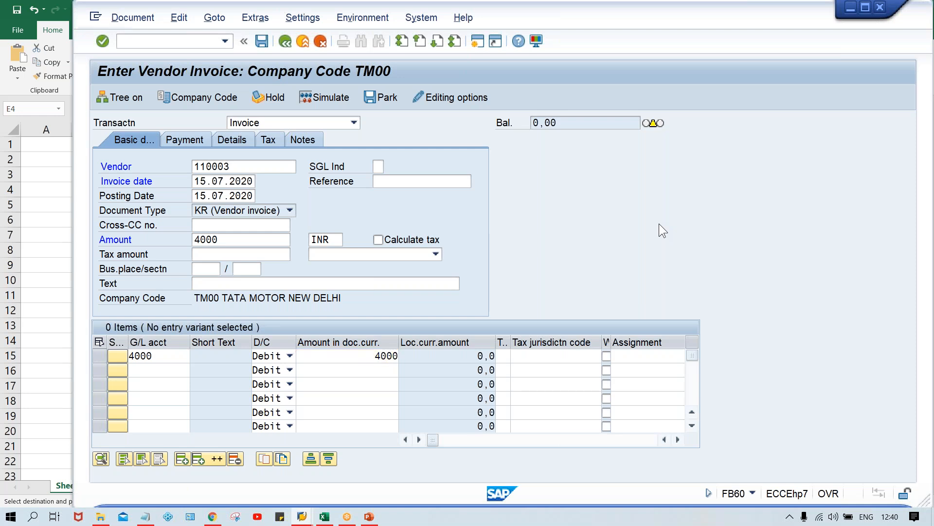
pyautogui.press('Return')
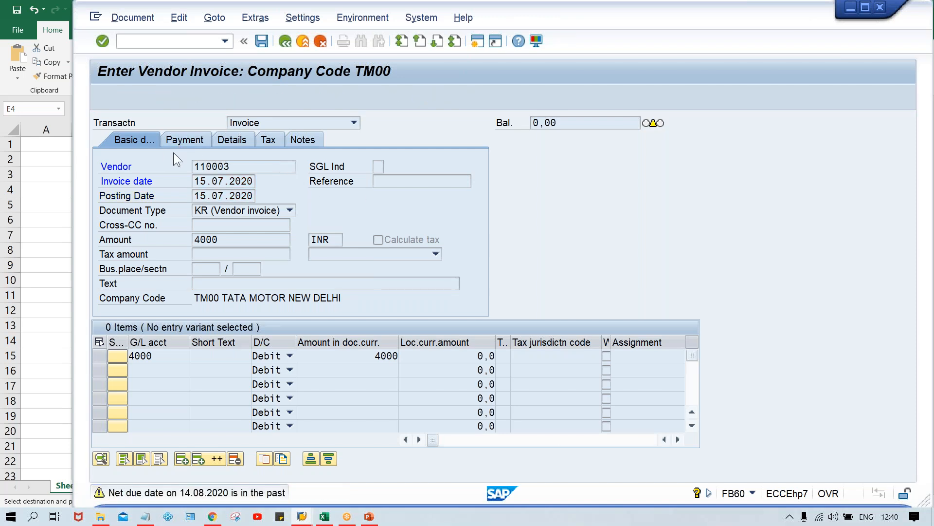
pyautogui.press('Return')
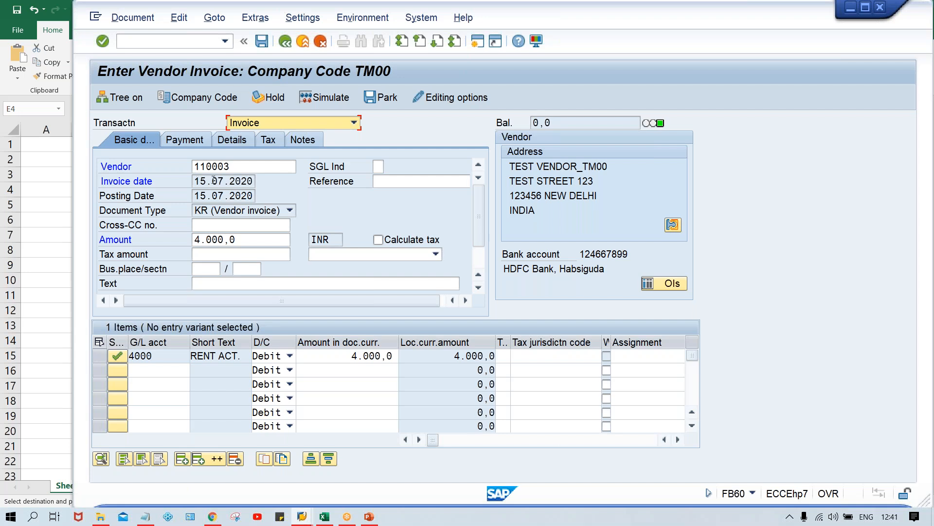
# Check the invoice's payment terms and due date against document 1 in the Class workbook, and post the invoice in SAP.
pyautogui.click(185, 140)
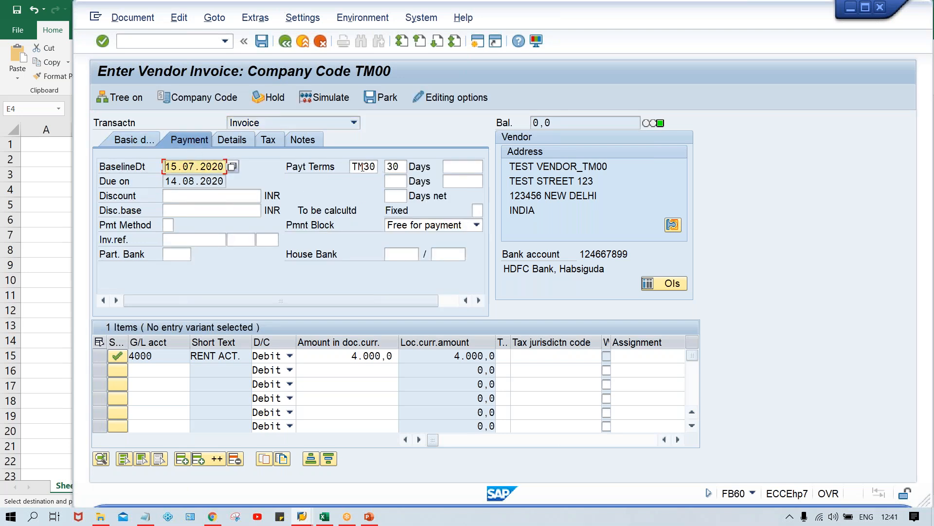
pyautogui.click(372, 167)
pyautogui.click(393, 167)
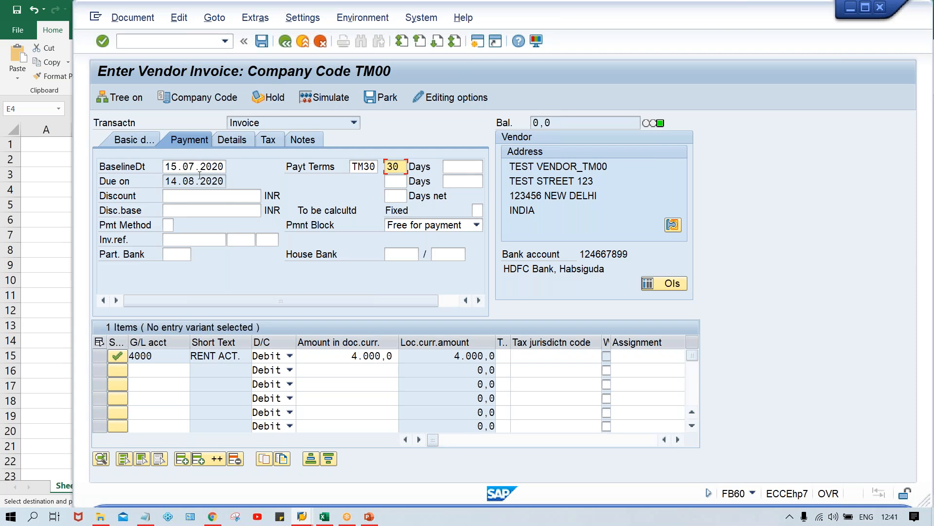
pyautogui.moveTo(167, 181); pyautogui.dragTo(242, 188)
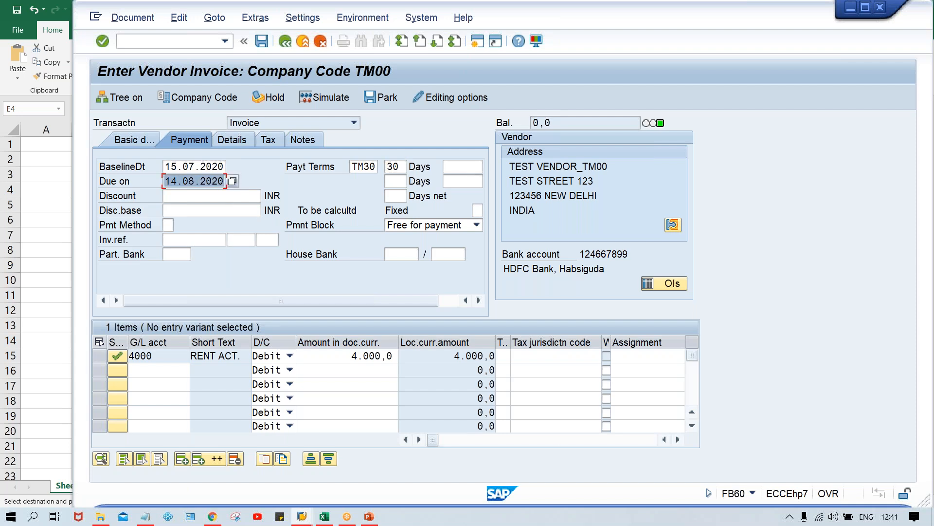
pyautogui.hotkey('alt', 'Tab')
pyautogui.click(463, 189)
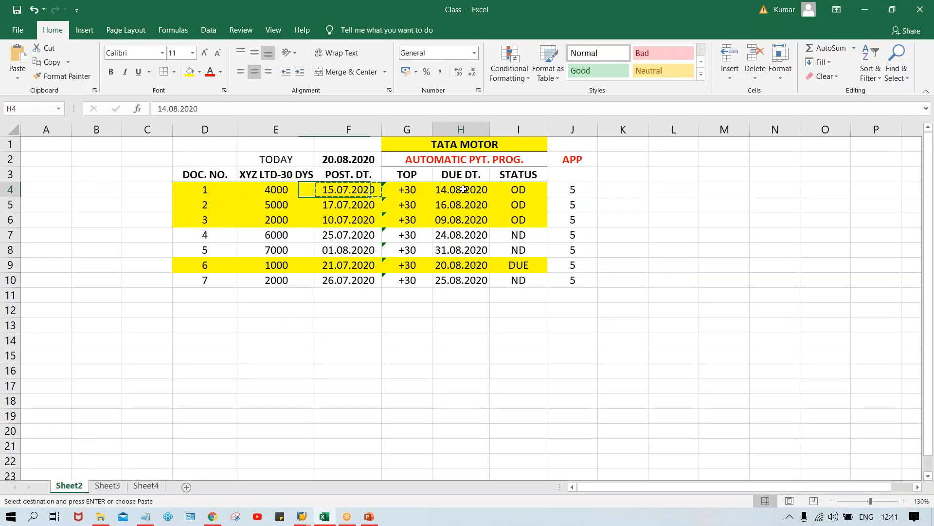
pyautogui.hotkey('alt', 'Tab')
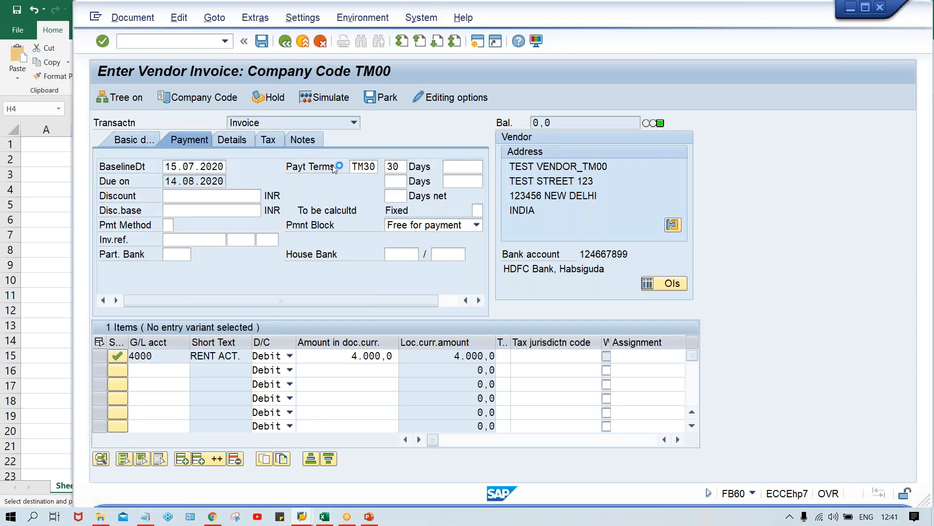
# Start the next invoice for the same vendor, copying document 2's date 17.07.2020 from Excel into the invoice and posting dates.
pyautogui.click(324, 516)
pyautogui.click(349, 205)
pyautogui.hotkey('ctrl', 'c')
pyautogui.hotkey('alt', 'Tab')
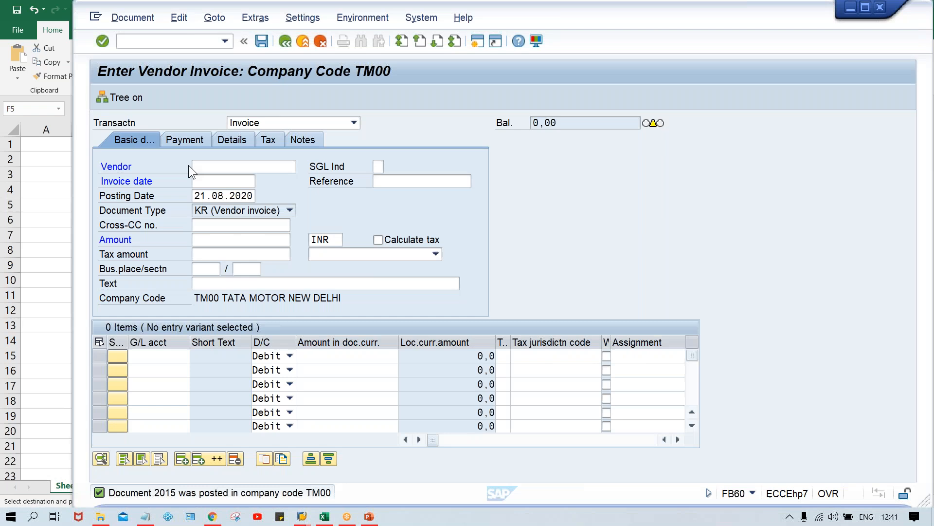
pyautogui.click(219, 168)
pyautogui.click(233, 179)
pyautogui.press('Tab')
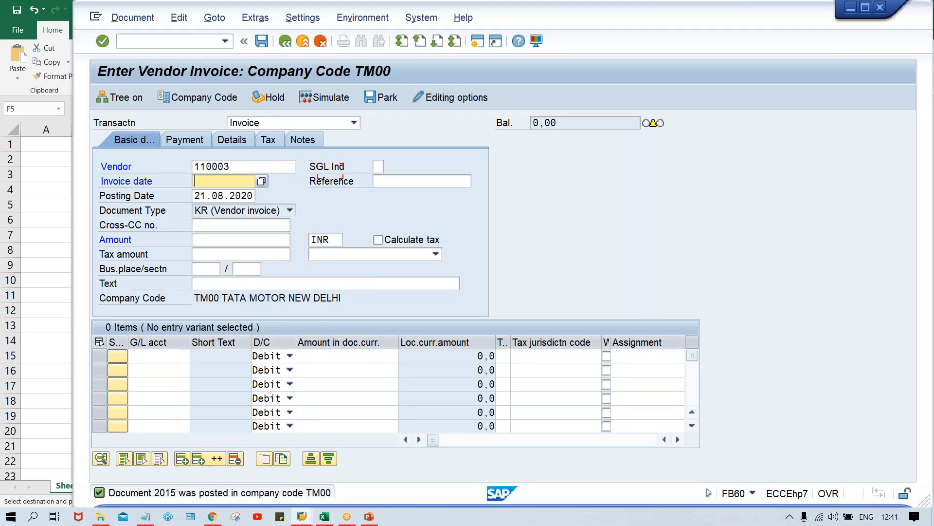
pyautogui.hotkey('ctrl', 'v')
pyautogui.press('Tab')
pyautogui.press('Tab')
pyautogui.hotkey('ctrl', 'v')
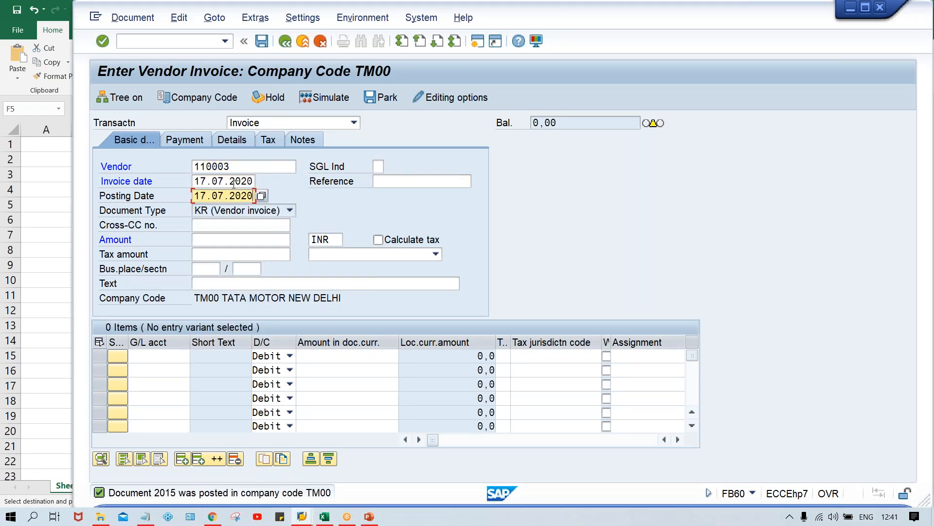
# Set the invoice amount to 5000, debit G/L account 4000 with 5000, and validate the entry.
pyautogui.click(201, 242)
pyautogui.write('5000')
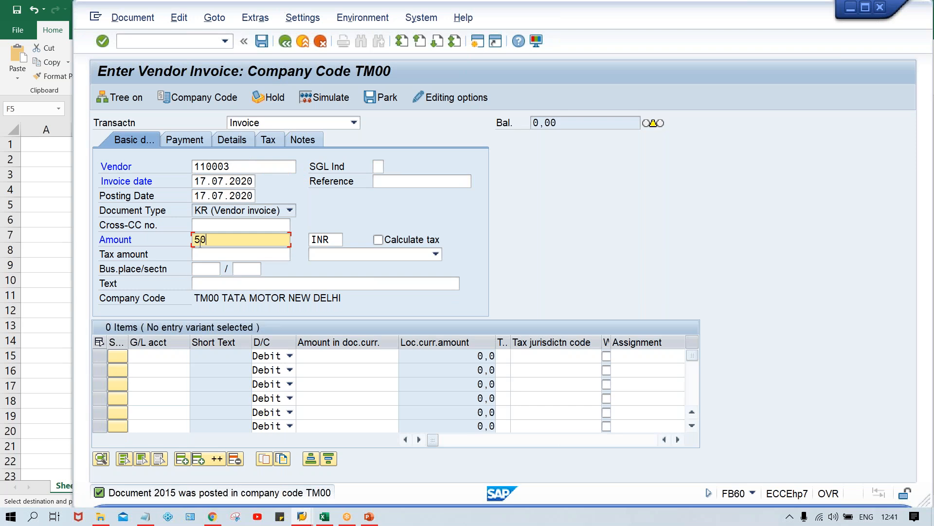
pyautogui.press('Return')
pyautogui.write('4')
pyautogui.press('Down')
pyautogui.press('Tab')
pyautogui.press('Tab')
pyautogui.write('5000')
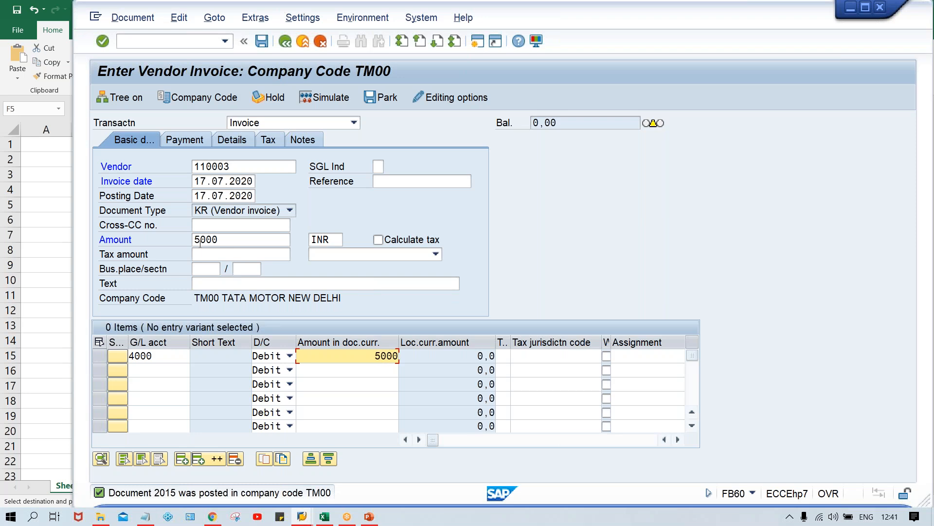
pyautogui.press('Return')
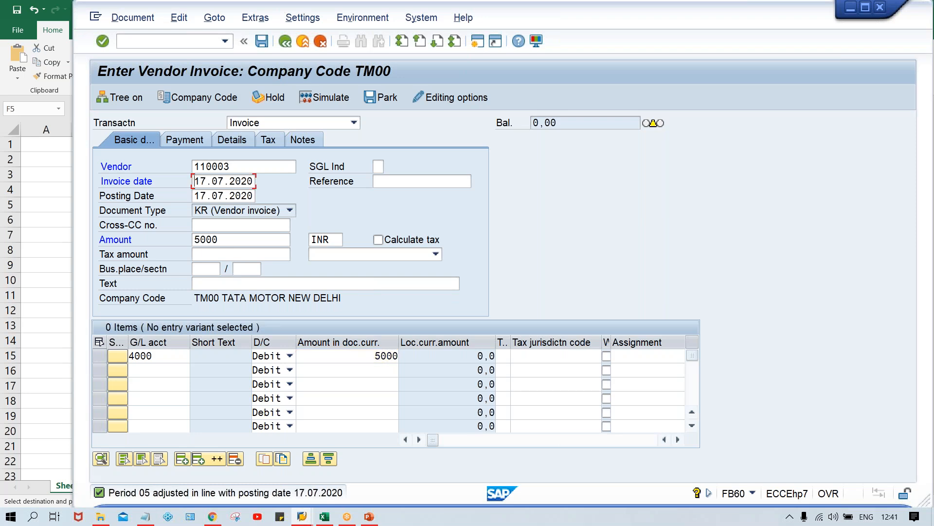
pyautogui.press('Return')
pyautogui.press('Return')
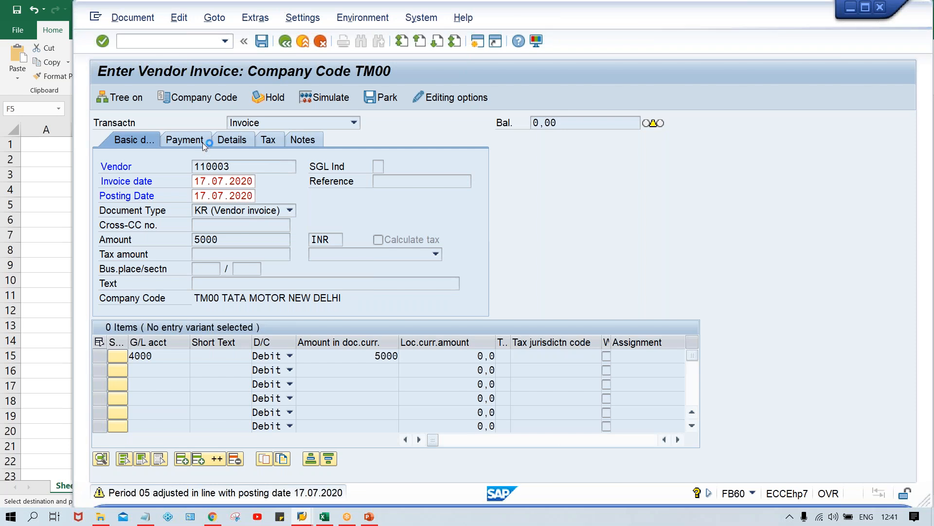
# In the Class workbook, check document 2's due date and copy document 3's posting date 10.07.2020, and switch back to SAP.
pyautogui.hotkey('alt', 'Tab')
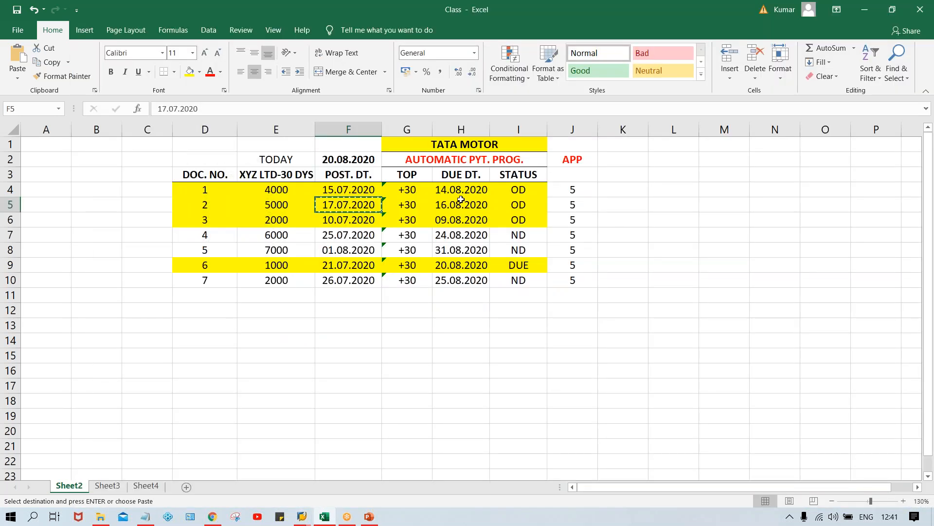
pyautogui.press('Right')
pyautogui.press('Right')
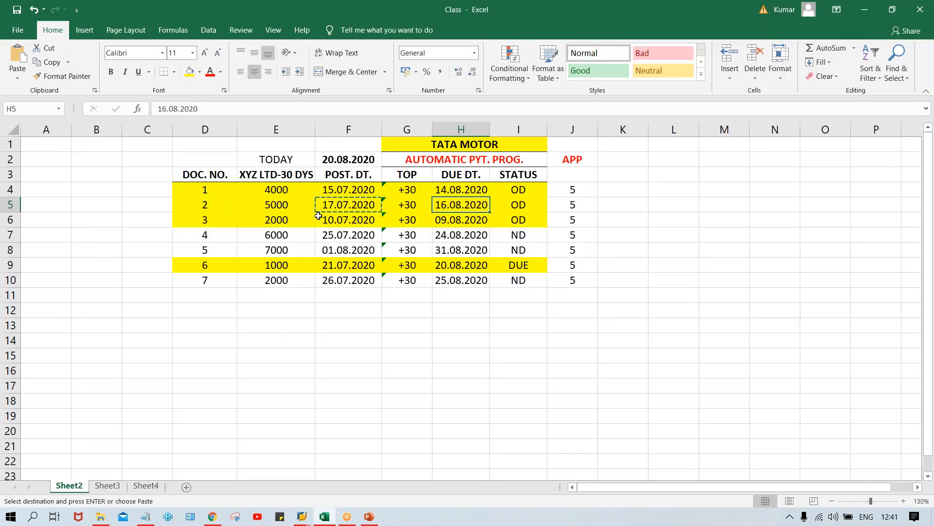
pyautogui.click(351, 224)
pyautogui.hotkey('ctrl', 'c')
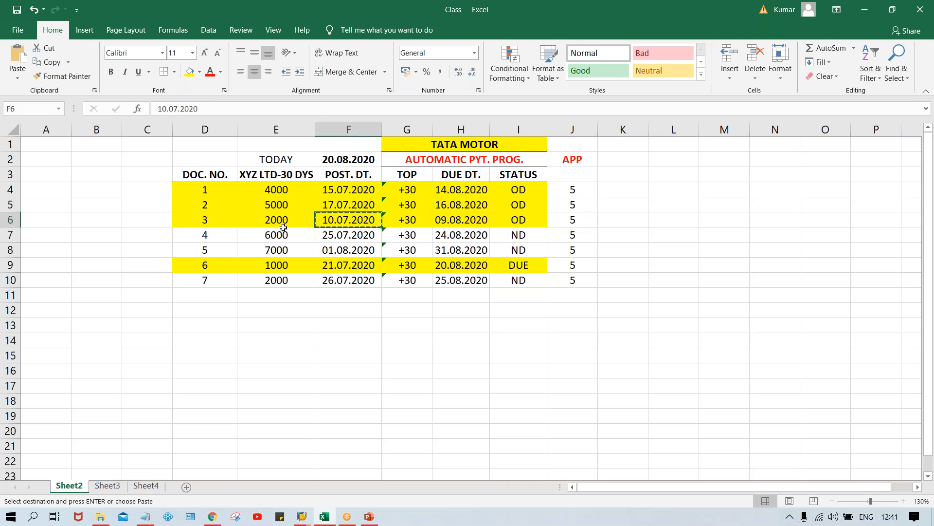
pyautogui.hotkey('alt', 'Tab')
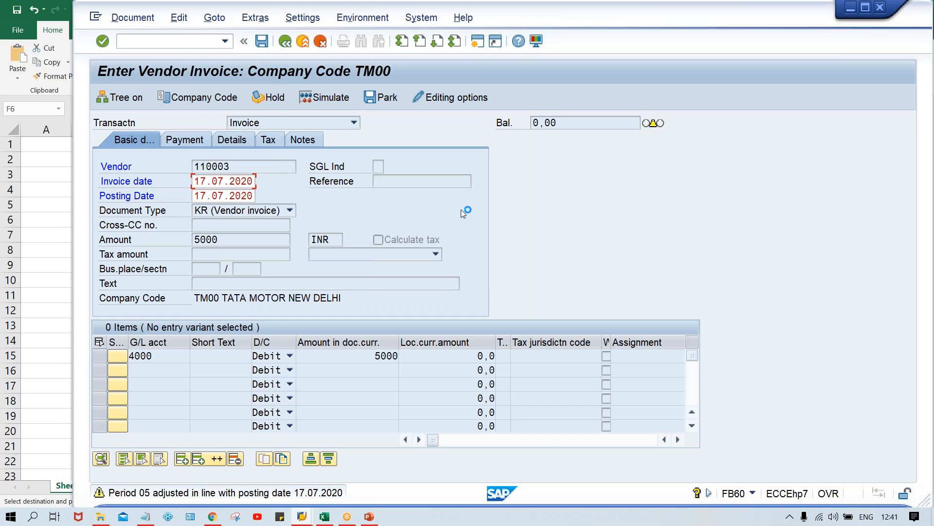
# Open another SAP session from the invoice entry, move its window aside, and return to the vendor invoice.
pyautogui.click(96, 17)
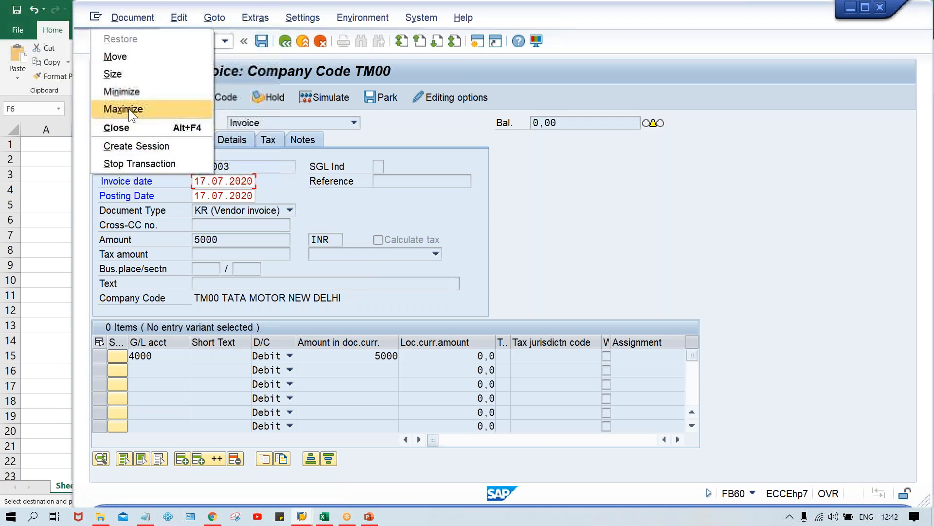
pyautogui.click(126, 140)
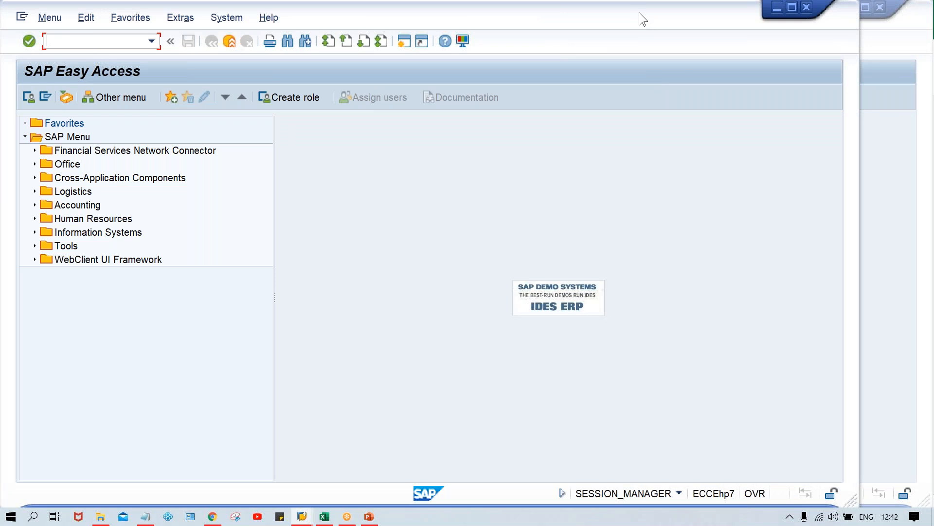
pyautogui.moveTo(638, 13); pyautogui.dragTo(718, 13)
pyautogui.moveTo(302, 517)
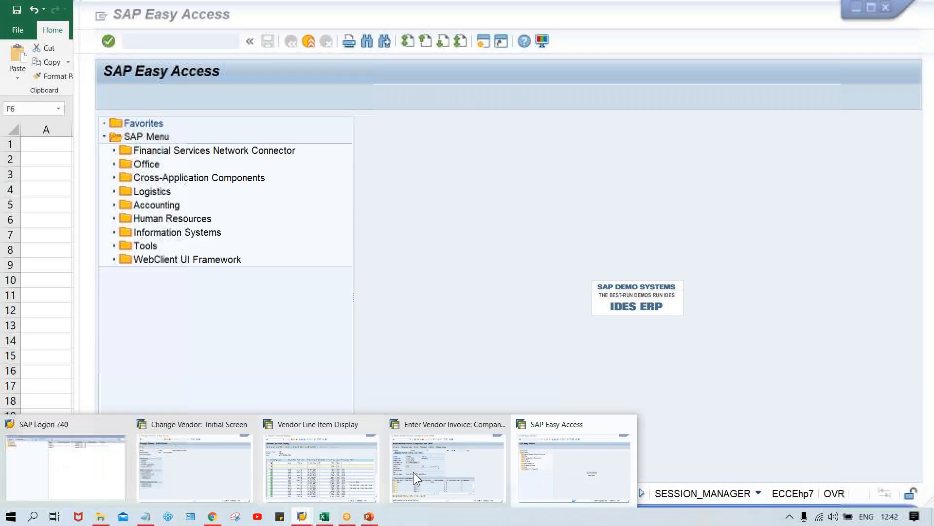
pyautogui.click(448, 470)
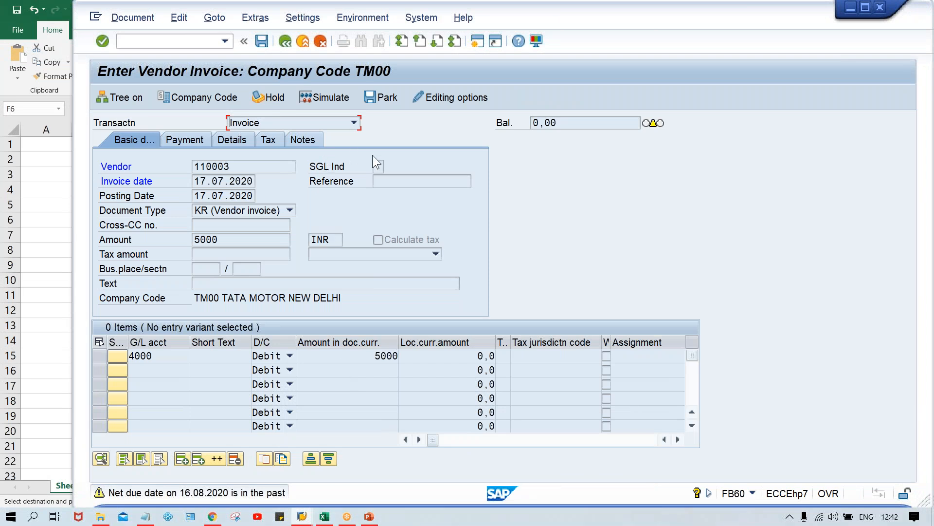
# Post the 5000 invoice and start another for the same vendor with invoice and posting dates 10.07.2020.
pyautogui.hotkey('ctrl', 's')
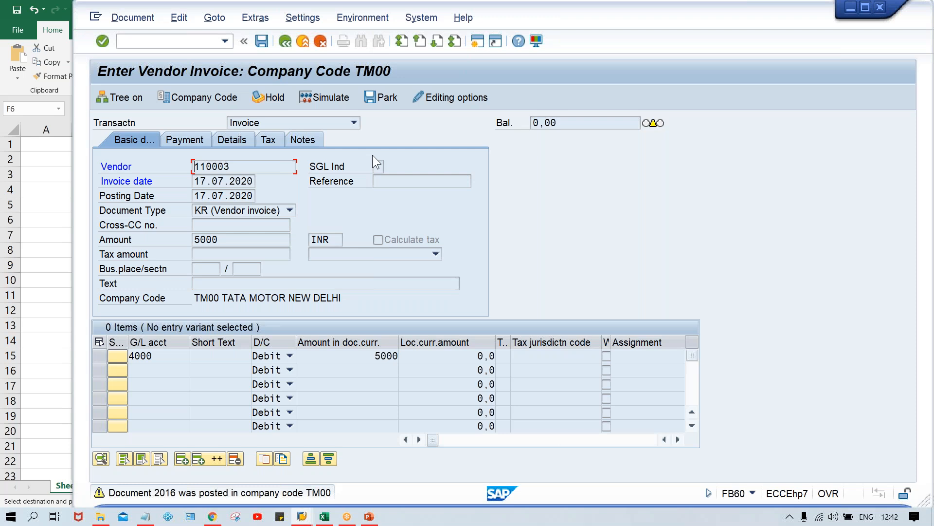
pyautogui.press('Return')
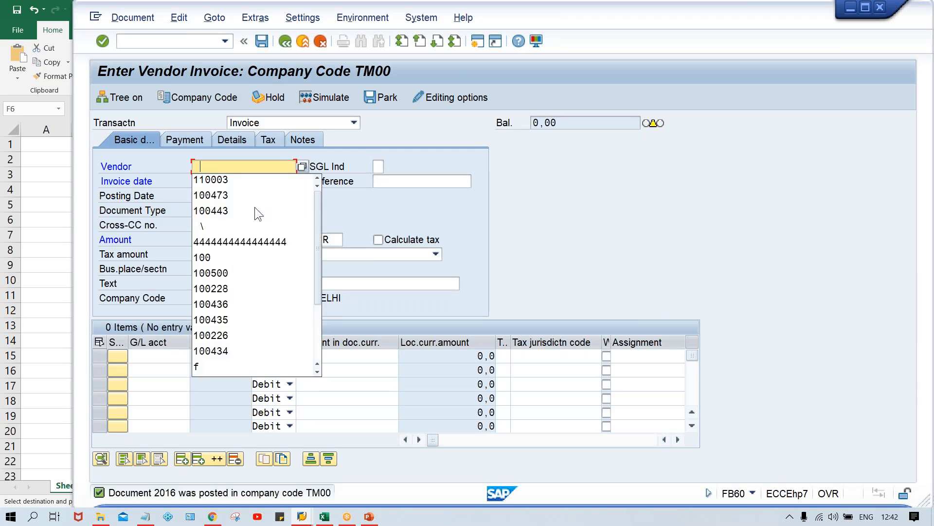
pyautogui.click(235, 179)
pyautogui.press('Tab')
pyautogui.write('10.07.2020')
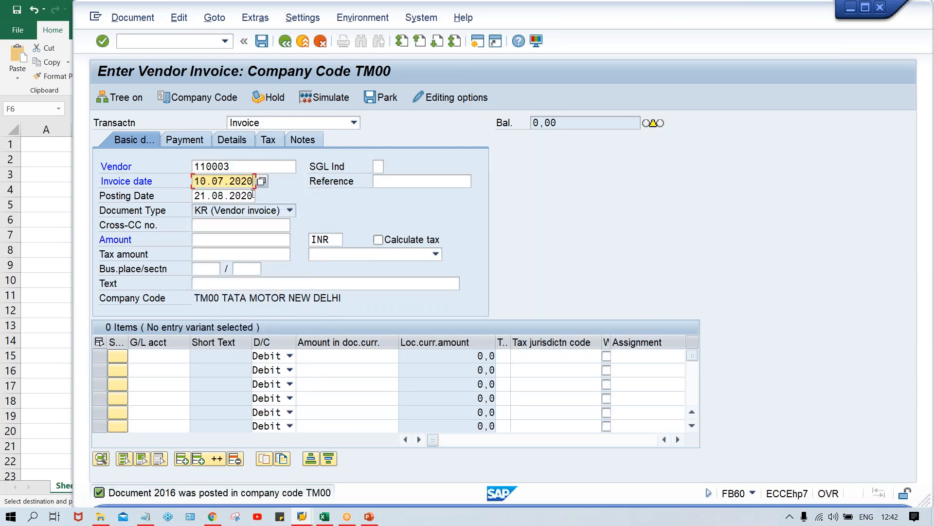
pyautogui.press('Tab')
pyautogui.press('Tab')
pyautogui.write('10.07.2020')
pyautogui.press('Return')
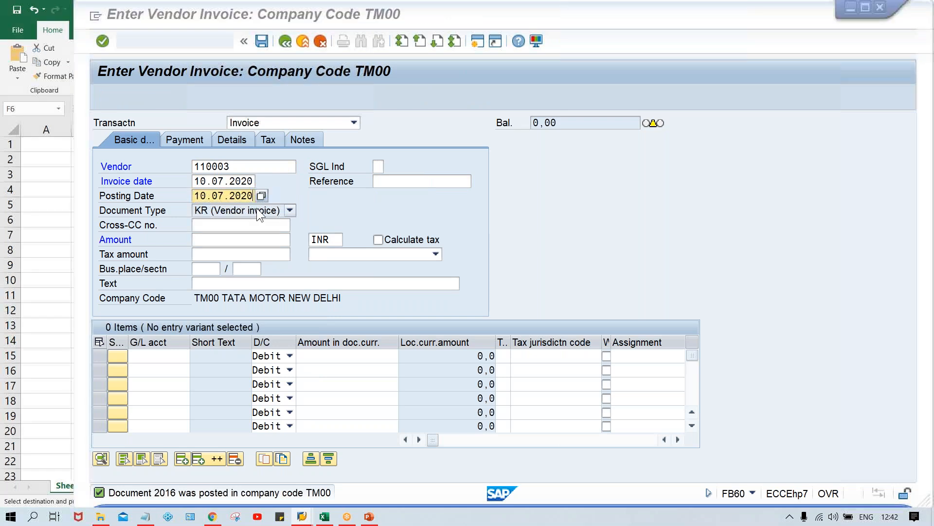
# Look up document 3's amount in the Class workbook and set the SAP invoice amount to 2000.
pyautogui.hotkey('alt', 'Tab')
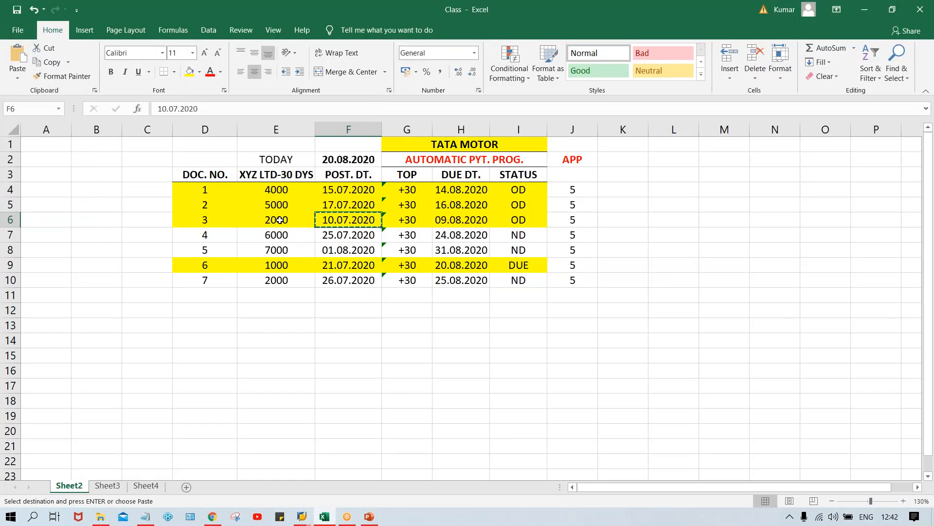
pyautogui.hotkey('alt', 'Tab')
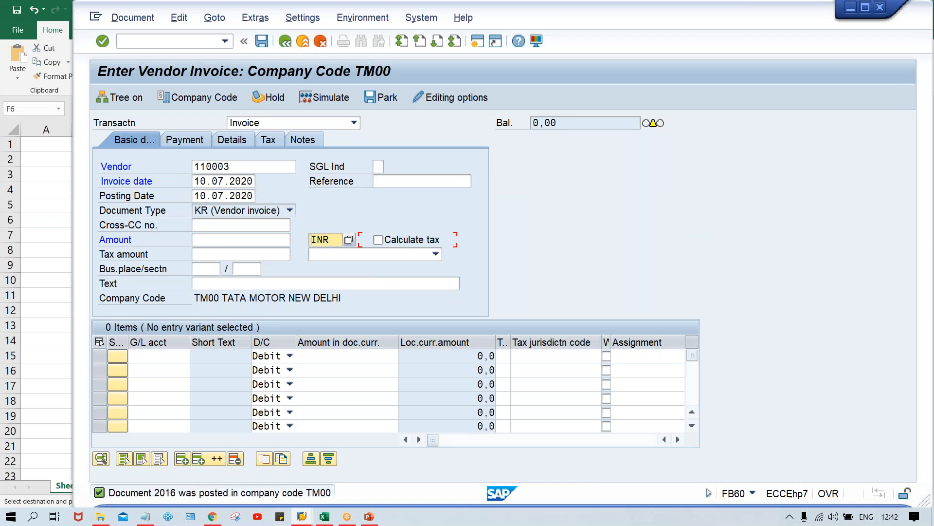
pyautogui.click(267, 240)
pyautogui.write('2000')
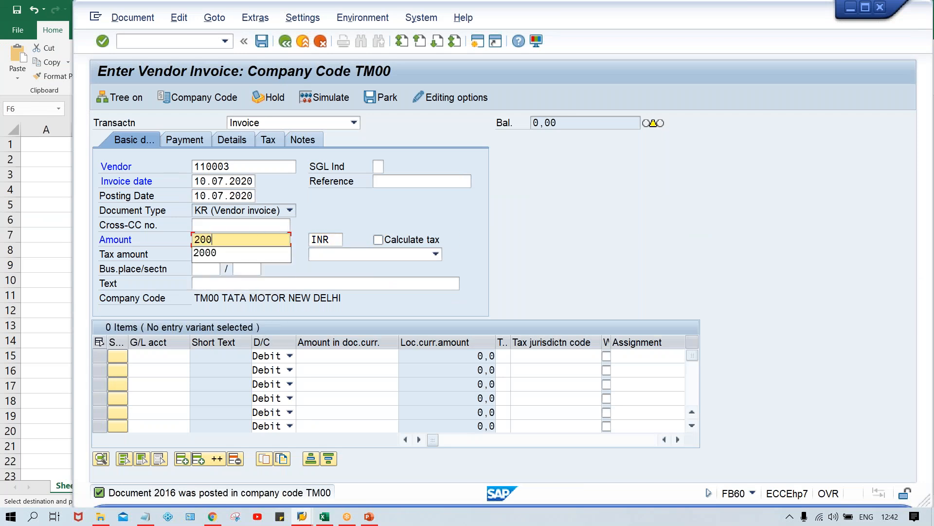
# Debit G/L account 4000 with 2000 in the first line item and post the invoice.
pyautogui.hotkey('ctrl', 'Tab')
pyautogui.press('Tab')
pyautogui.write('4')
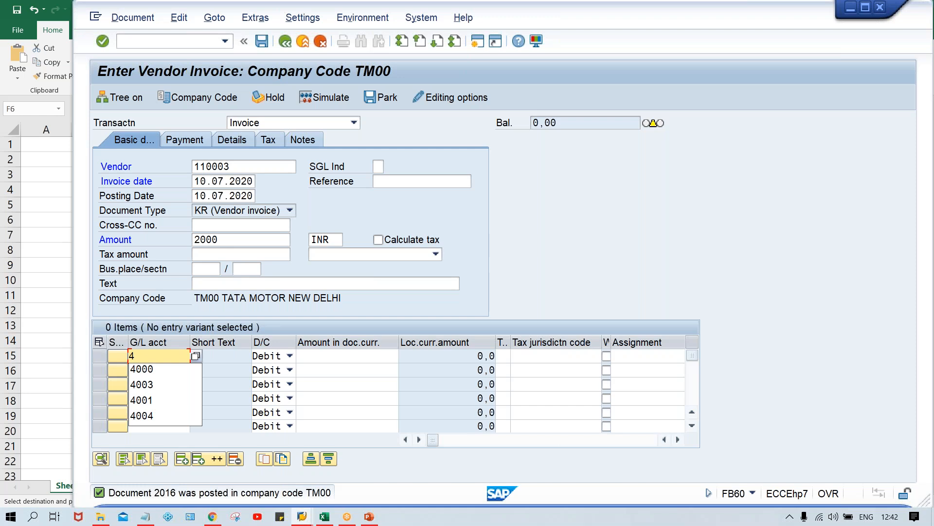
pyautogui.press('Down')
pyautogui.press('Return')
pyautogui.press('Tab')
pyautogui.press('Tab')
pyautogui.write('2000')
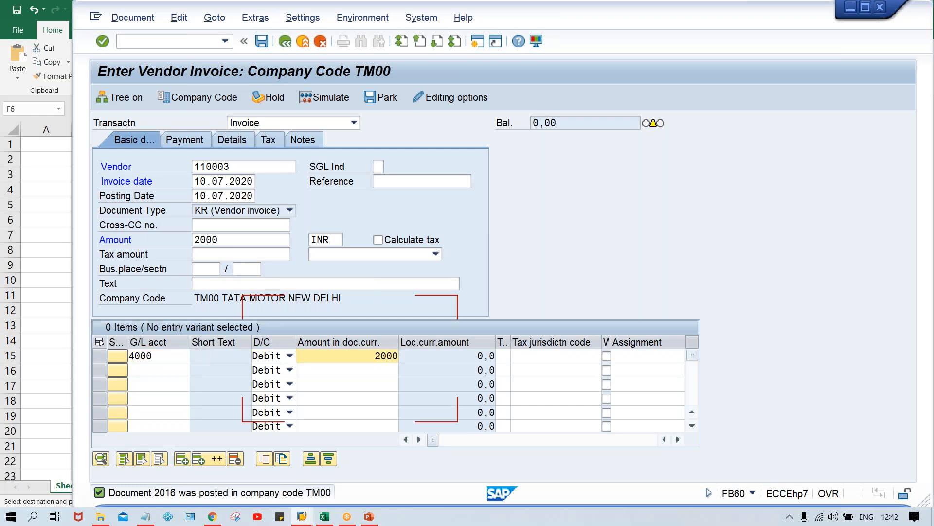
pyautogui.press('Return')
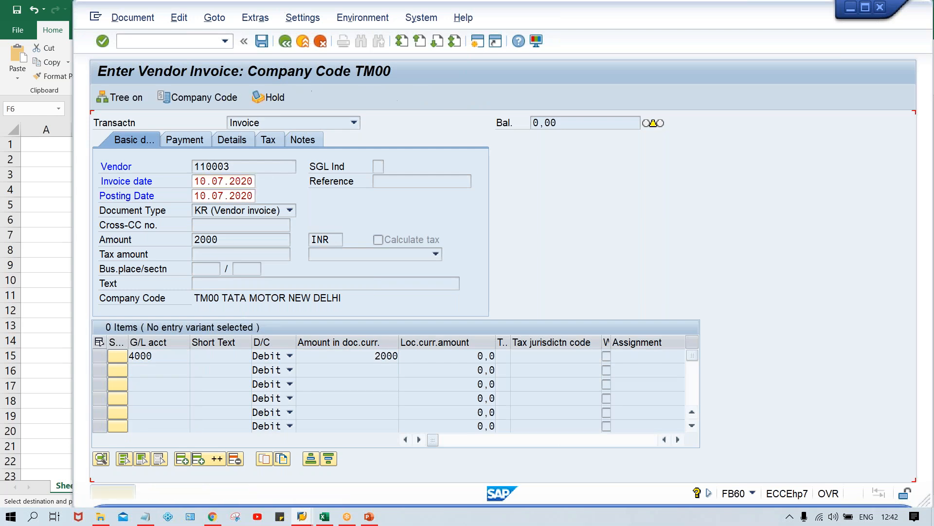
pyautogui.press('Return')
pyautogui.press('Return')
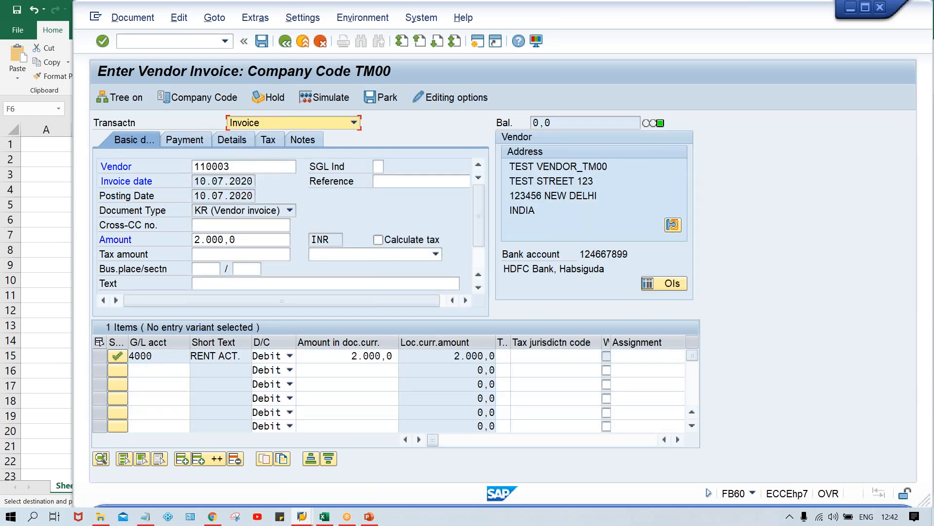
pyautogui.hotkey('ctrl', 's')
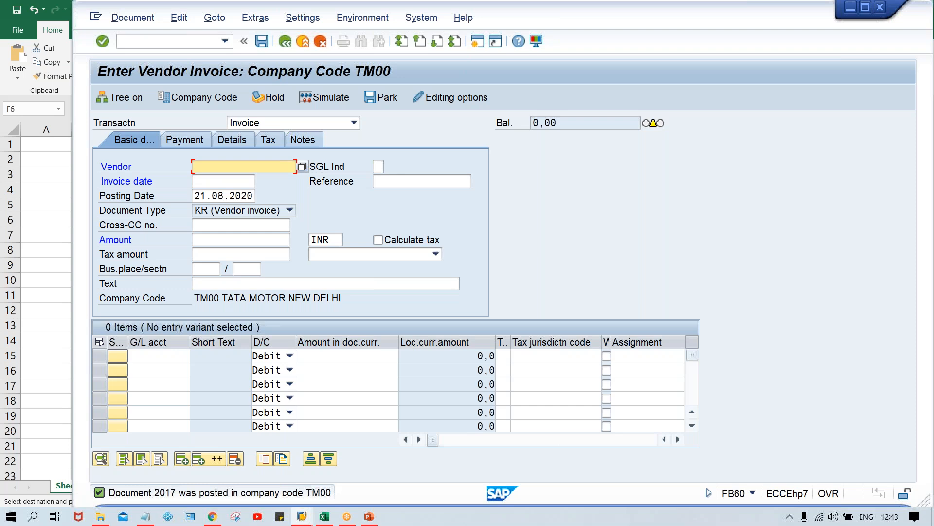
# In the Class workbook, review the overdue documents' payment terms and due dates, copy document 4's posting date 25.07.2020, and return to SAP.
pyautogui.hotkey('alt', 'Tab')
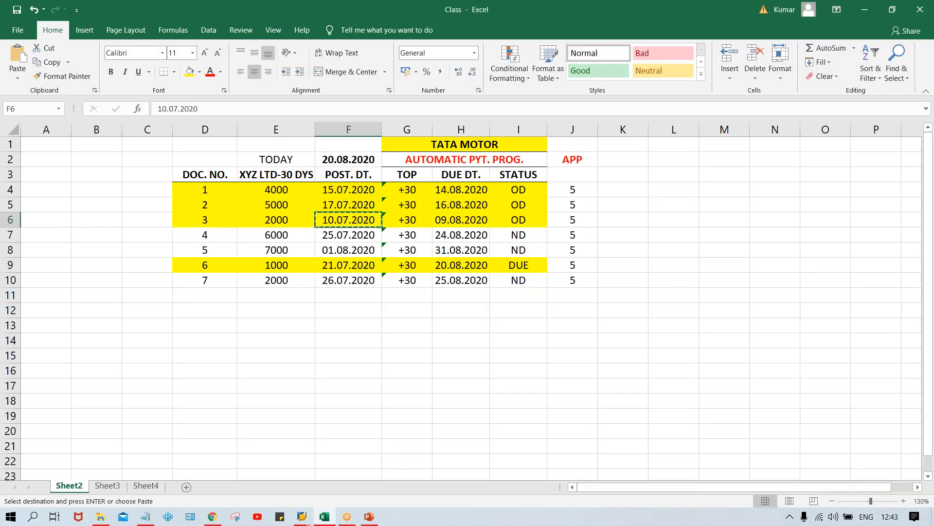
pyautogui.click(407, 191)
pyautogui.click(407, 204)
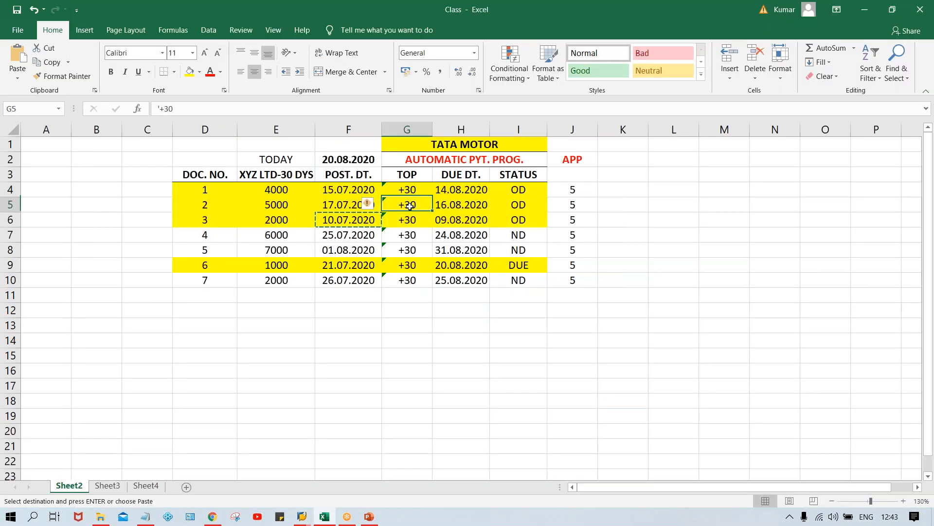
pyautogui.click(481, 221)
pyautogui.click(473, 203)
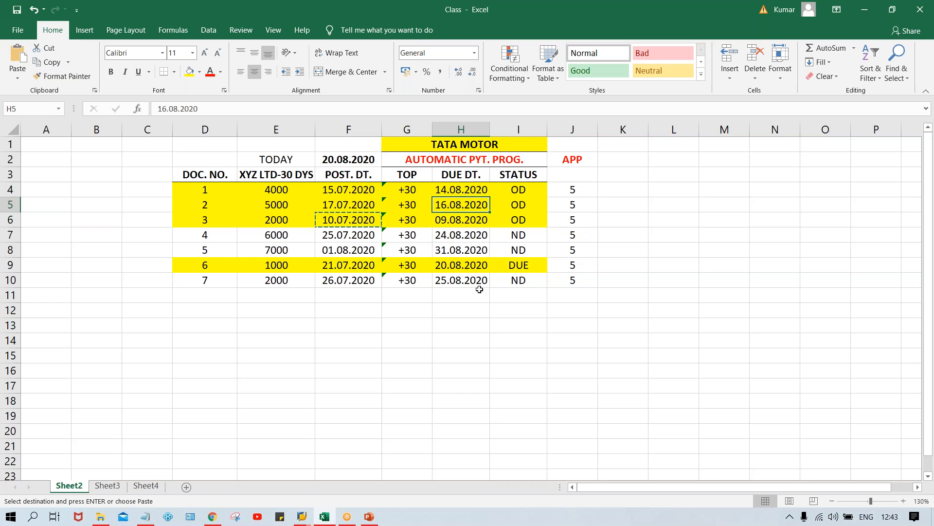
pyautogui.click(337, 234)
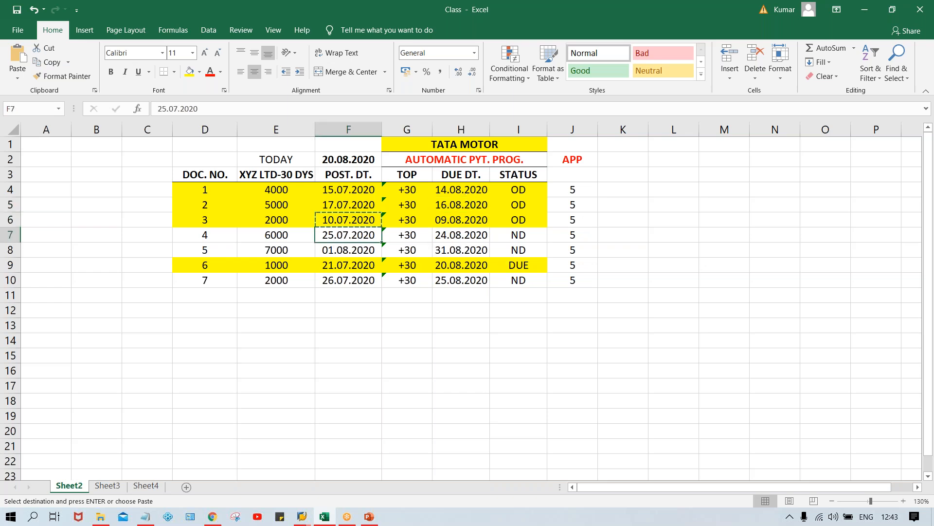
pyautogui.hotkey('alt', 'Tab')
# Start document 4's invoice for the same vendor with 25.07.2020 as both invoice and posting date.
pyautogui.click(244, 170)
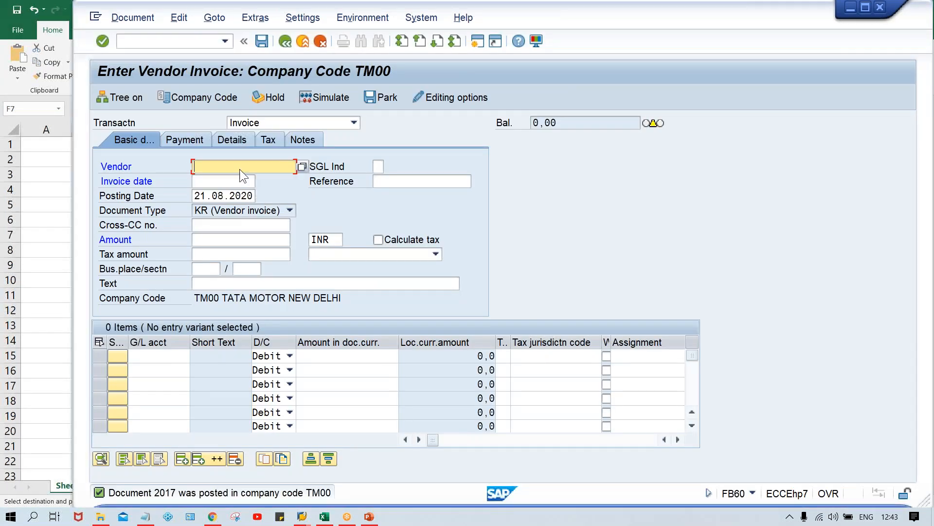
pyautogui.click(233, 168)
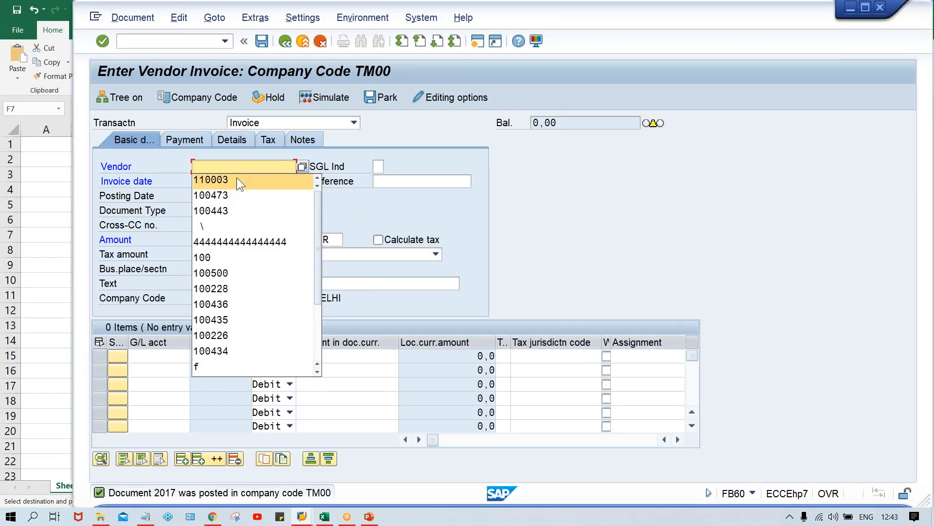
pyautogui.click(238, 180)
pyautogui.press('Tab')
pyautogui.press('Tab')
pyautogui.write('25.07.2020')
pyautogui.press('Tab')
pyautogui.press('Tab')
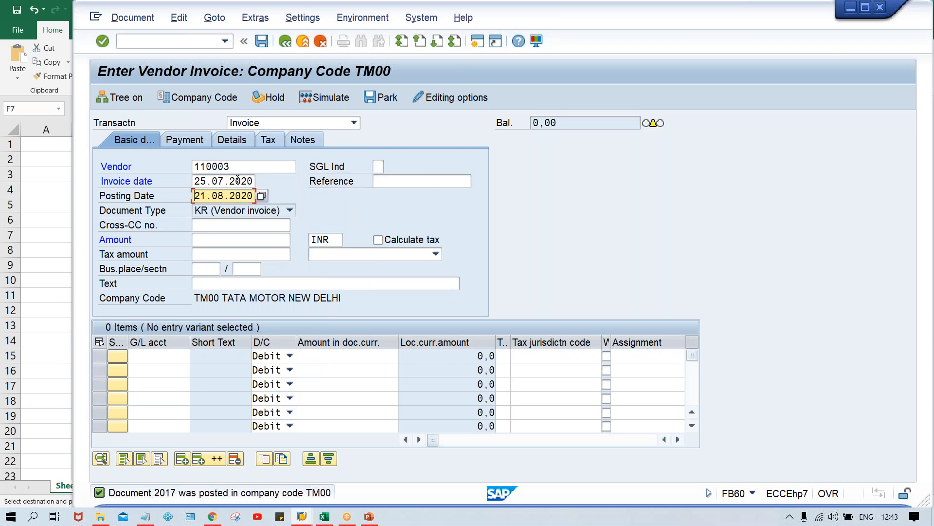
pyautogui.press('Tab')
# Set document 4's invoice amount to 6000.
pyautogui.click(222, 238)
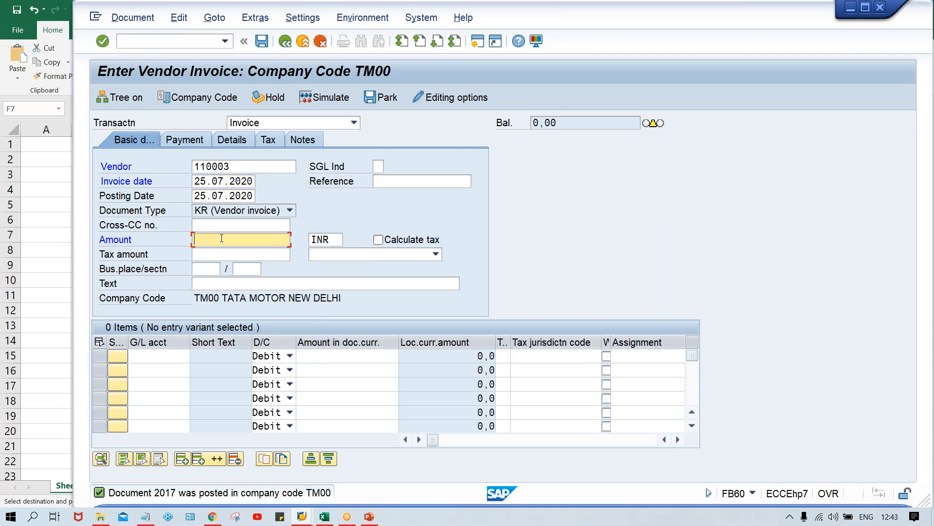
pyautogui.write('6')
pyautogui.press('Down')
pyautogui.press('Return')
# Debit G/L account 4000 with 6000 in the first line item and post the invoice.
pyautogui.press('Tab')
pyautogui.press('Tab')
pyautogui.press('Tab')
pyautogui.press('Tab')
pyautogui.press('Tab')
pyautogui.press('Tab')
pyautogui.press('Tab')
pyautogui.press('Tab')
pyautogui.press('Tab')
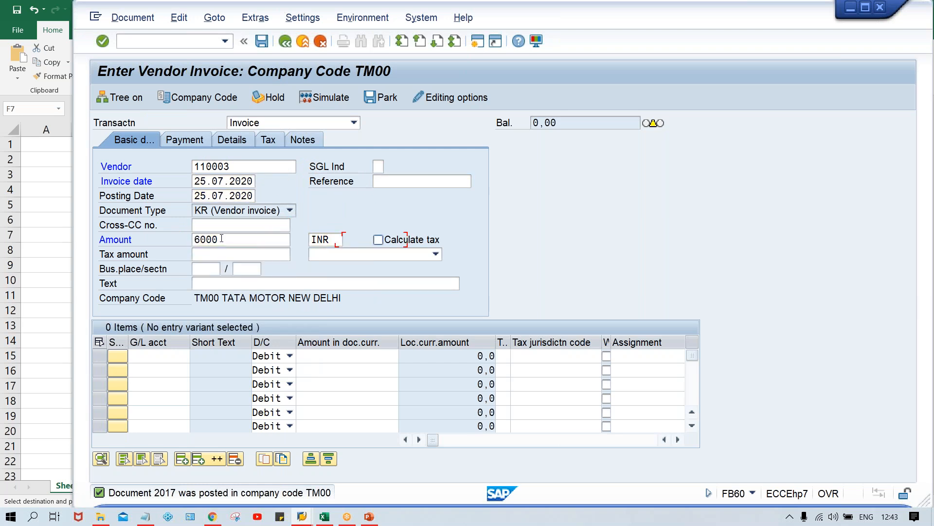
pyautogui.write('4')
pyautogui.press('Down')
pyautogui.press('Return')
pyautogui.press('Tab')
pyautogui.press('Tab')
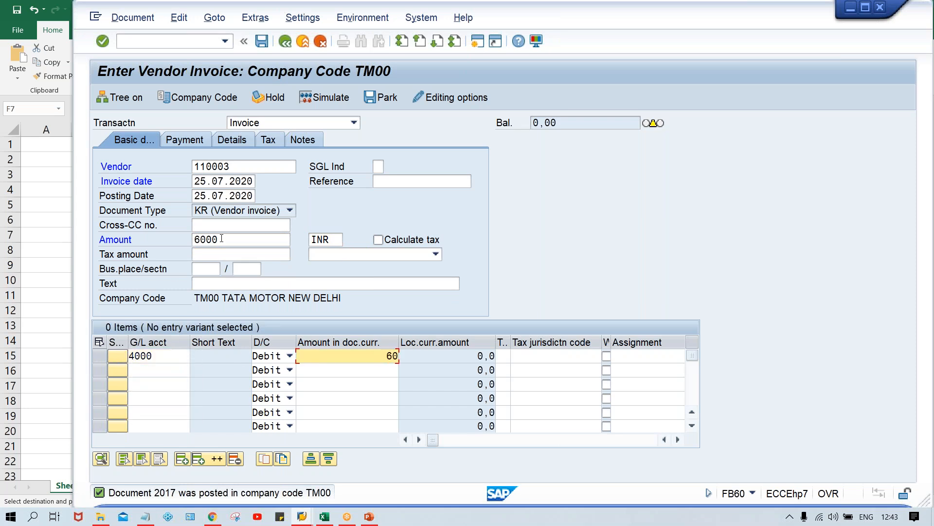
pyautogui.press('Return')
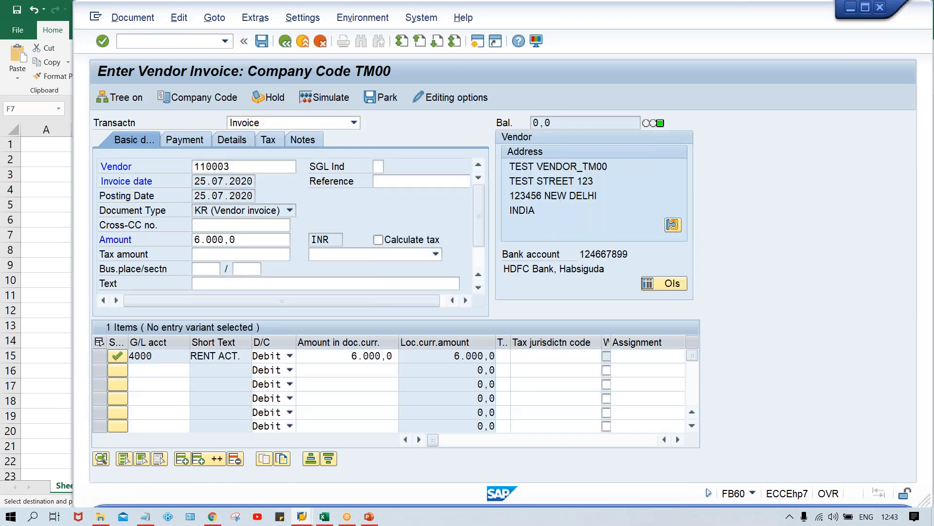
pyautogui.hotkey('ctrl', 's')
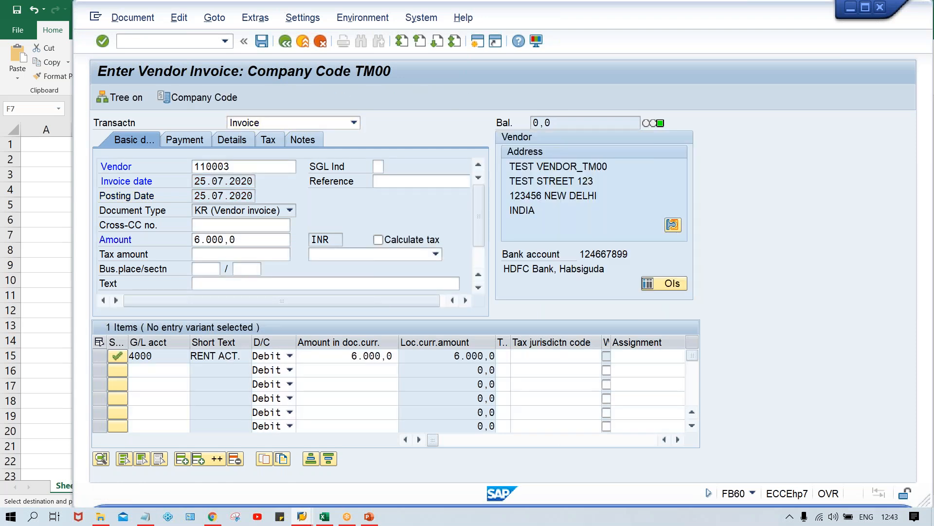
# In the Class workbook, copy document 5's posting date 01.08.2020 and switch back to SAP.
pyautogui.hotkey('alt', 'Tab')
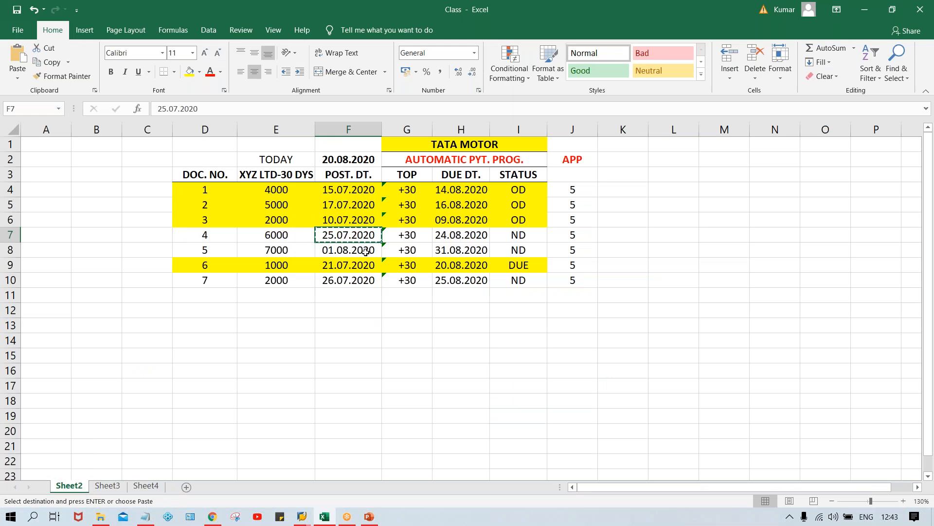
pyautogui.click(364, 251)
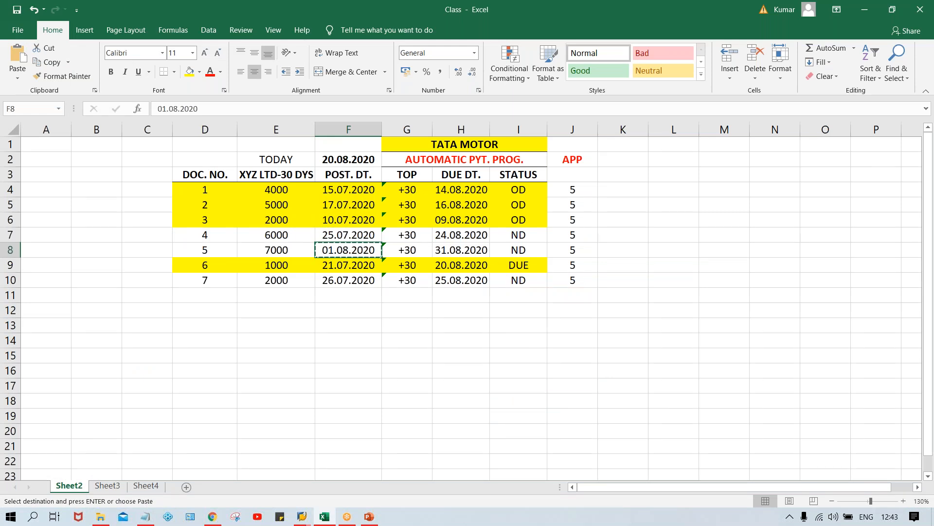
pyautogui.hotkey('alt', 'Tab')
# Start document 5's invoice for the same vendor with 01.08.2020 as both invoice and posting date.
pyautogui.click(219, 167)
pyautogui.click(223, 182)
pyautogui.click(223, 180)
pyautogui.write('01.08.2020')
pyautogui.press('Tab')
pyautogui.write('0')
# Set document 5's invoice amount to 7000.
pyautogui.click(206, 237)
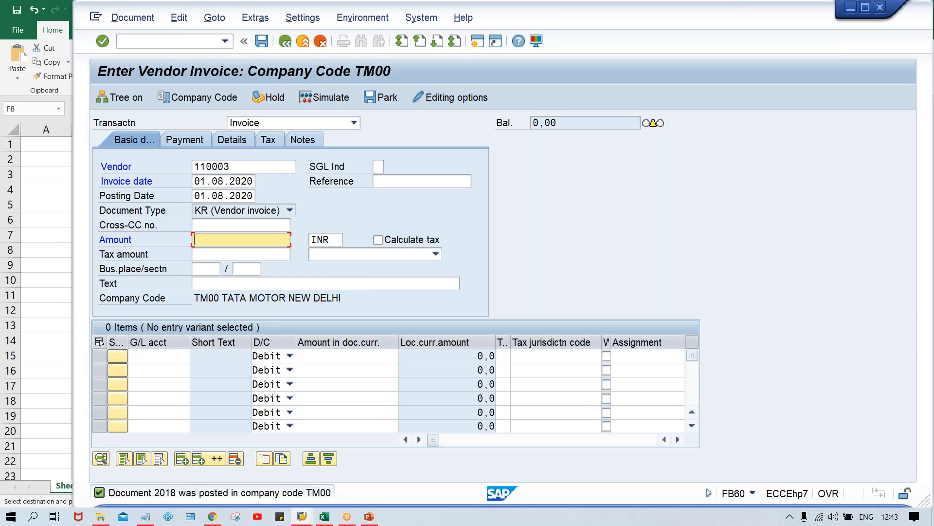
pyautogui.write('7000')
pyautogui.hotkey('ctrl', 'Tab')
pyautogui.press('Tab')
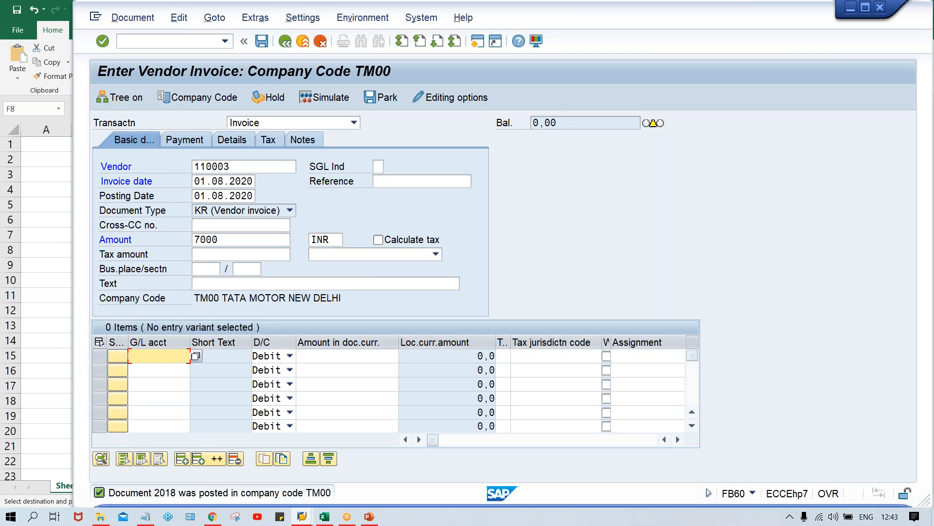
# Debit G/L account 4000 with 7000 in the first line item and post the invoice.
pyautogui.write('4')
pyautogui.press('Down')
pyautogui.press('Return')
pyautogui.press('Tab')
pyautogui.press('Tab')
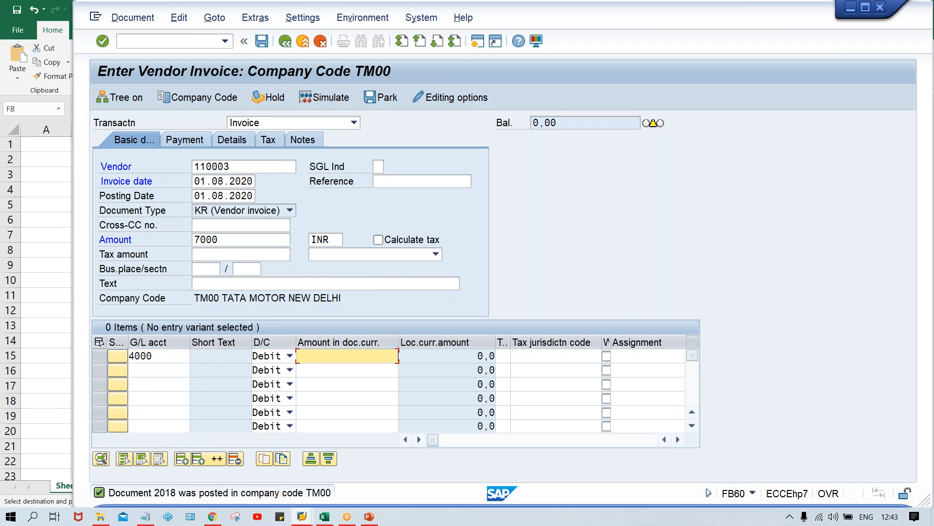
pyautogui.write('7000')
pyautogui.press('Return')
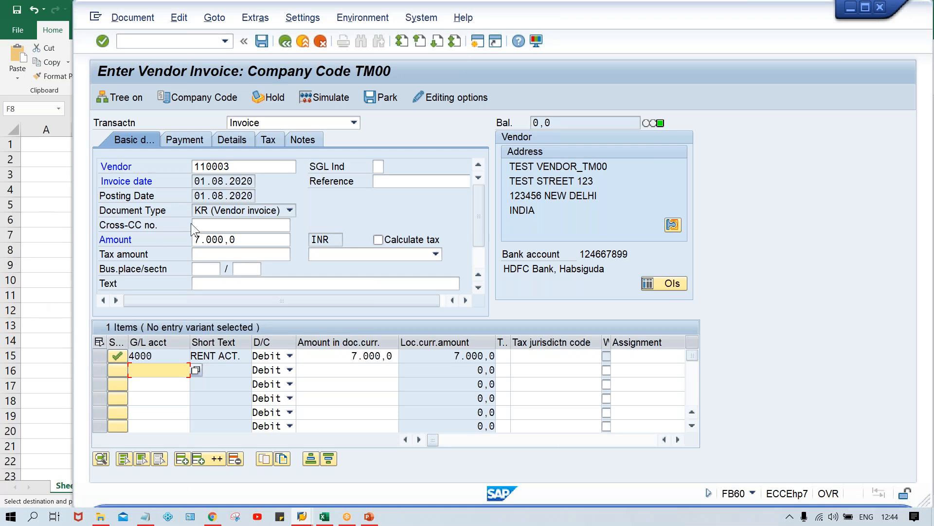
pyautogui.click(212, 184)
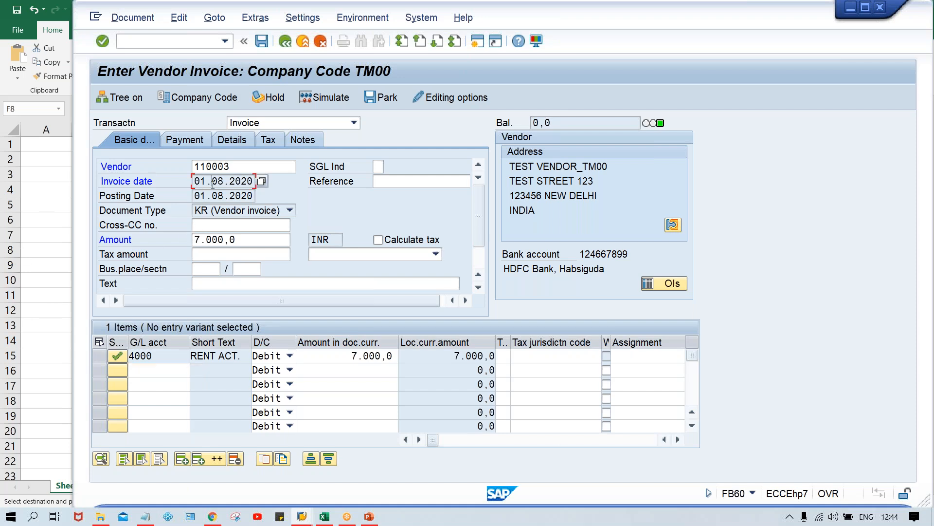
pyautogui.hotkey('ctrl', 's')
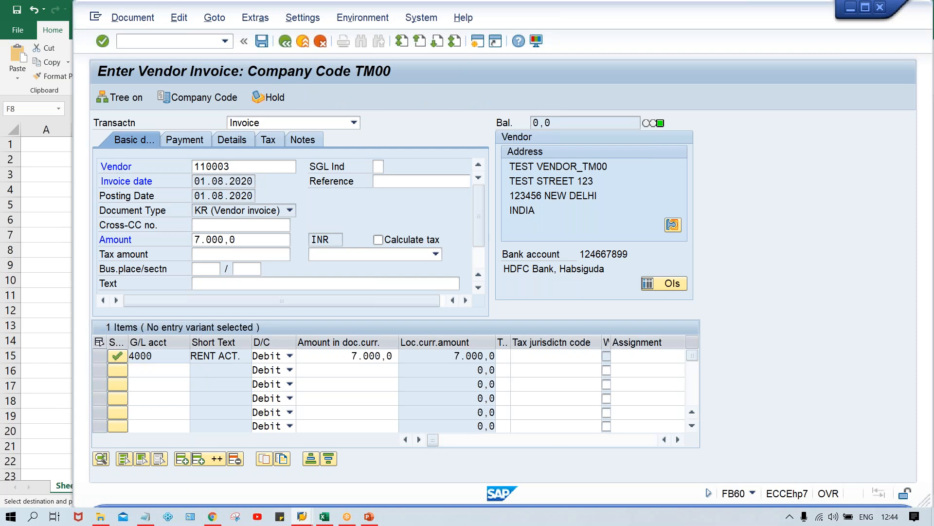
# In the Class workbook, copy document 6's posting date 21.07.2020 and switch back to SAP.
pyautogui.hotkey('alt', 'Tab')
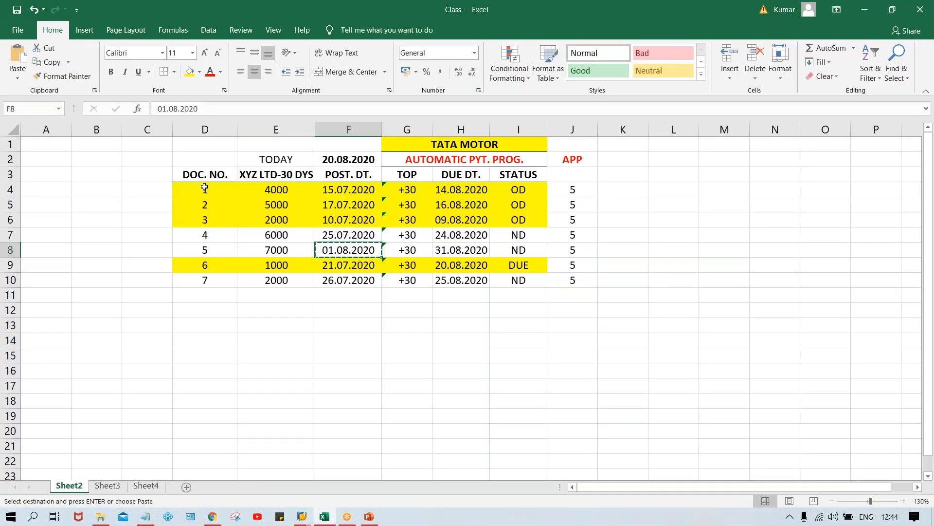
pyautogui.click(337, 267)
pyautogui.hotkey('ctrl', 'c')
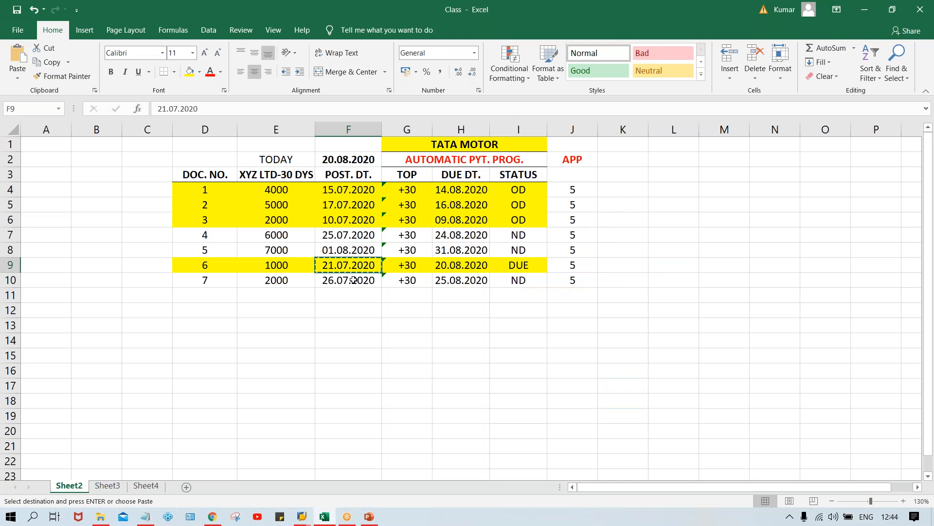
pyautogui.hotkey('alt', 'Tab')
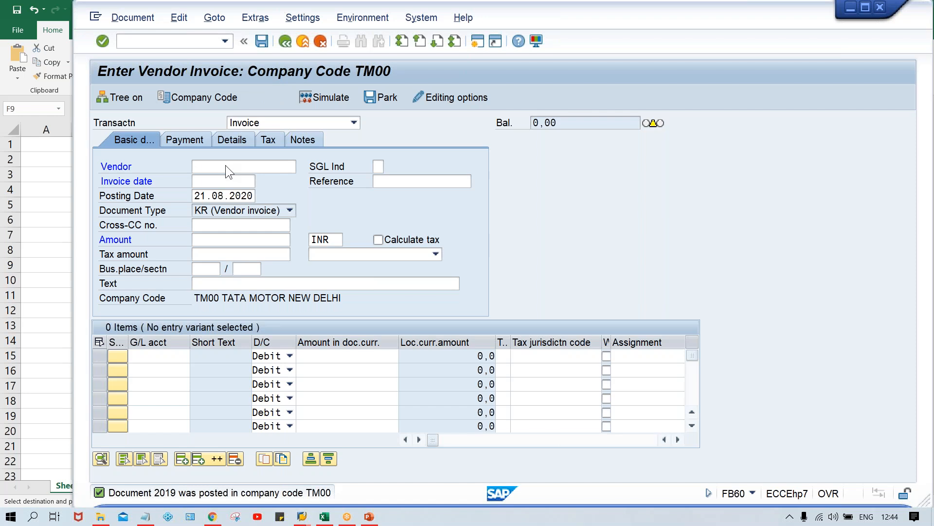
# Switch to the Class workbook and change document 6's posting date to 22.07.2020.
pyautogui.click(226, 165)
pyautogui.hotkey('alt', 'Tab')
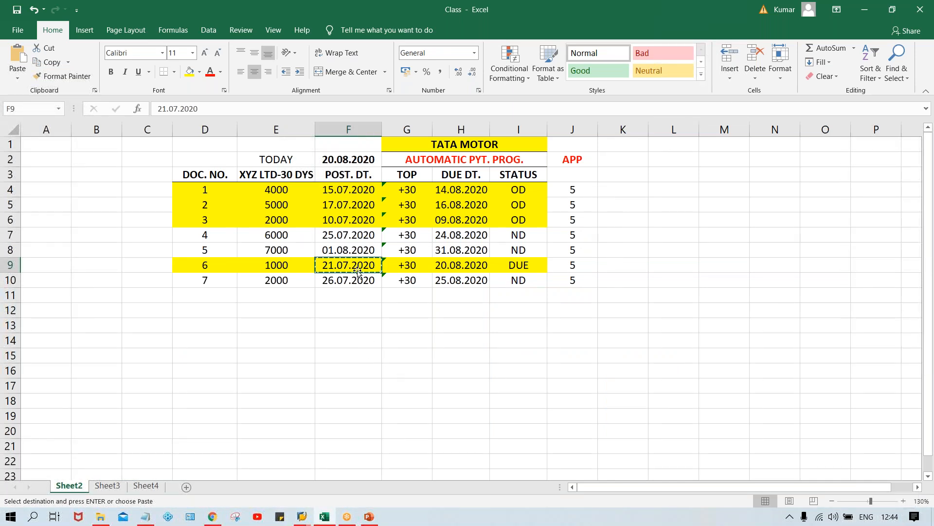
pyautogui.doubleClick(327, 267)
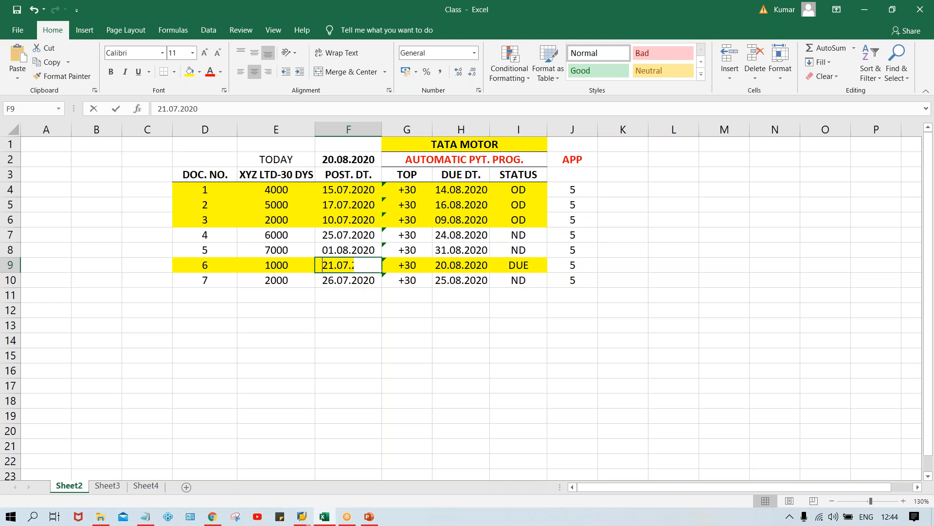
pyautogui.press('Delete')
pyautogui.write('2')
pyautogui.press('Return')
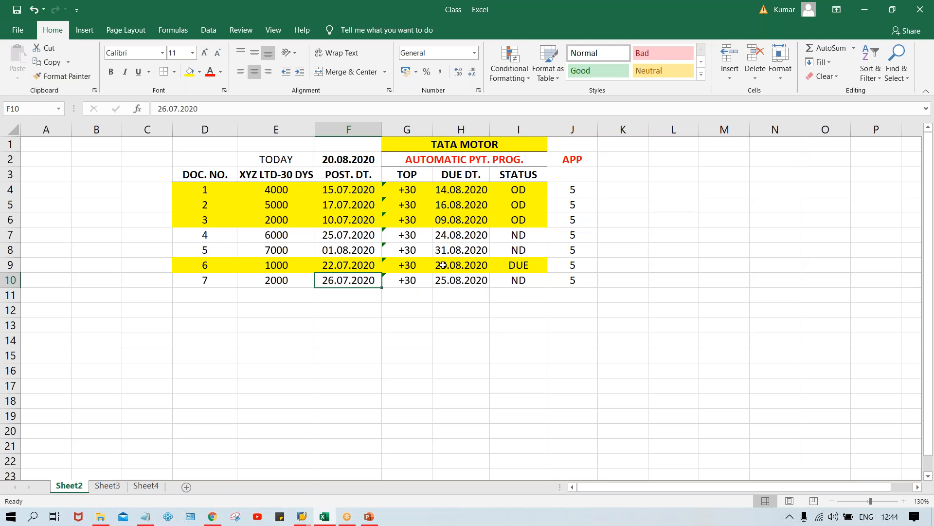
# Change document 6's due date to 21.08.2020.
pyautogui.doubleClick(442, 267)
pyautogui.press('Delete')
pyautogui.write('1')
pyautogui.press('Return')
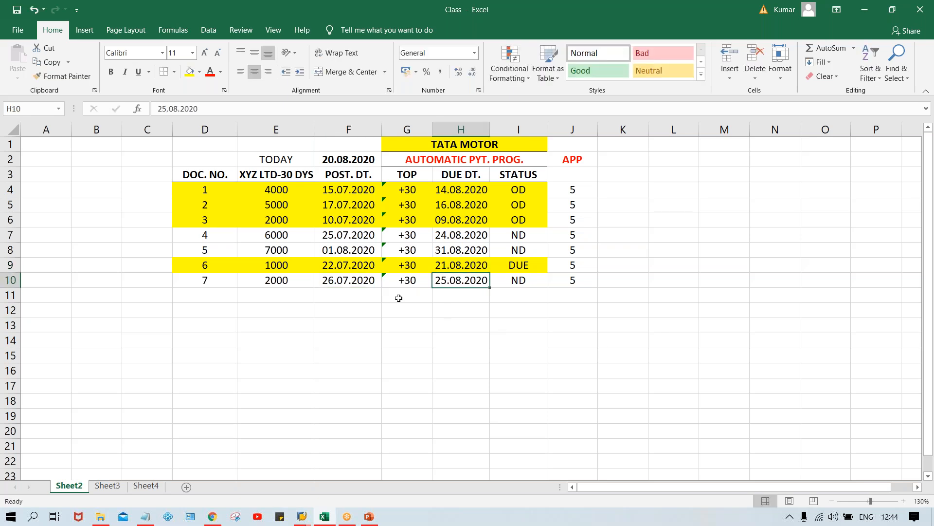
pyautogui.click(343, 262)
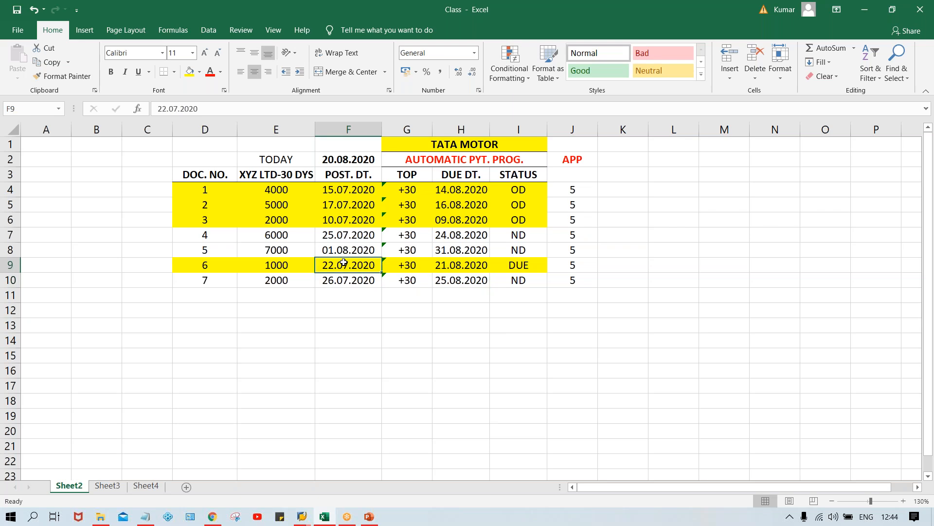
pyautogui.click(453, 267)
pyautogui.click(344, 271)
pyautogui.moveTo(885, 524)
pyautogui.click(342, 357)
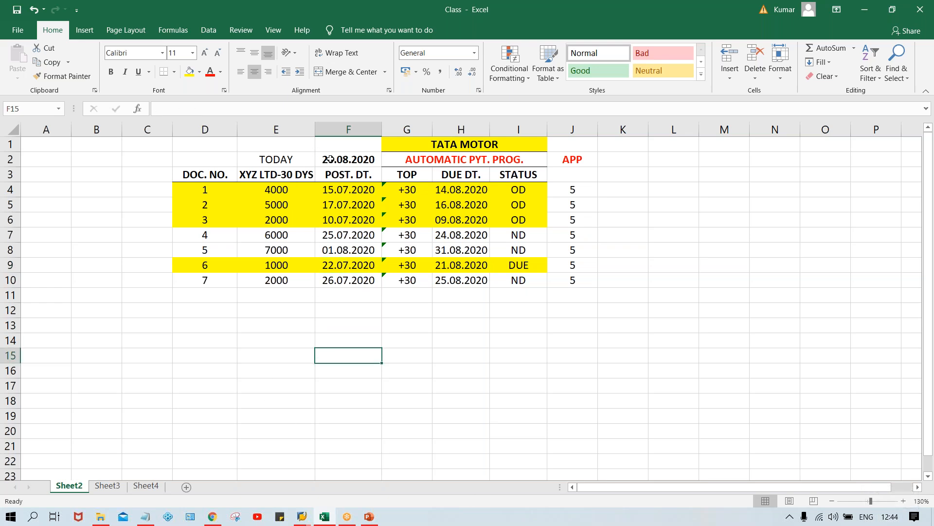
# Set the TODAY date above the posting dates to 21.08.2020.
pyautogui.click(326, 160)
pyautogui.doubleClick(326, 160)
pyautogui.press('Delete')
pyautogui.write('1')
pyautogui.press('Return')
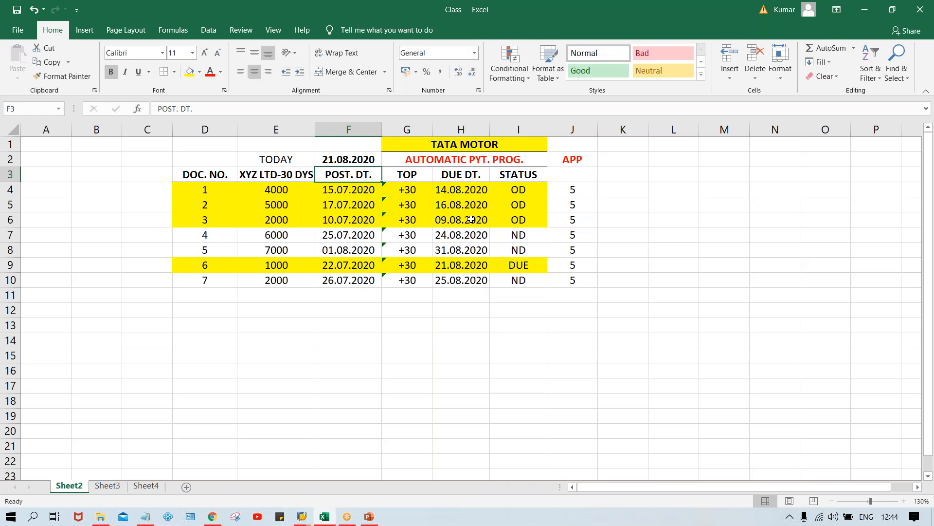
# Copy document 6's posting date and start its invoice in SAP for the same vendor, with 22.07.2020 as both invoice and posting date.
pyautogui.click(346, 264)
pyautogui.hotkey('ctrl', 'c')
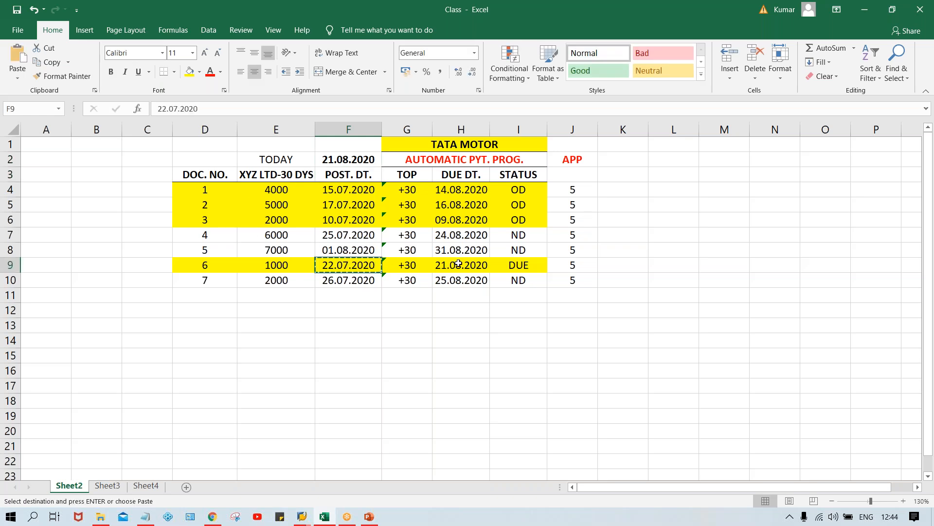
pyautogui.hotkey('alt', 'Tab')
pyautogui.click(234, 165)
pyautogui.click(234, 166)
pyautogui.click(234, 181)
pyautogui.click(228, 181)
pyautogui.hotkey('ctrl', 'v')
pyautogui.click(240, 196)
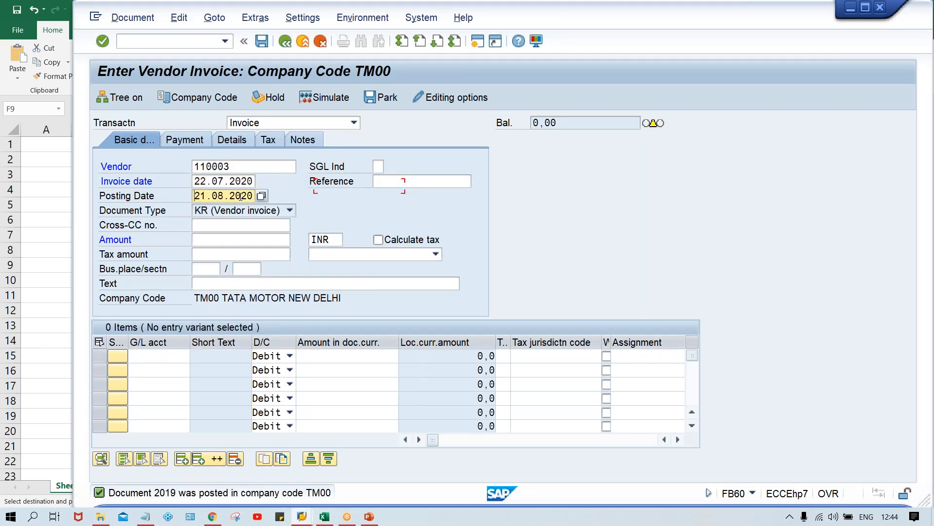
pyautogui.hotkey('ctrl', 'v')
# Look up document 6's amount in the workbook and set the SAP invoice amount to 1000.
pyautogui.click(216, 241)
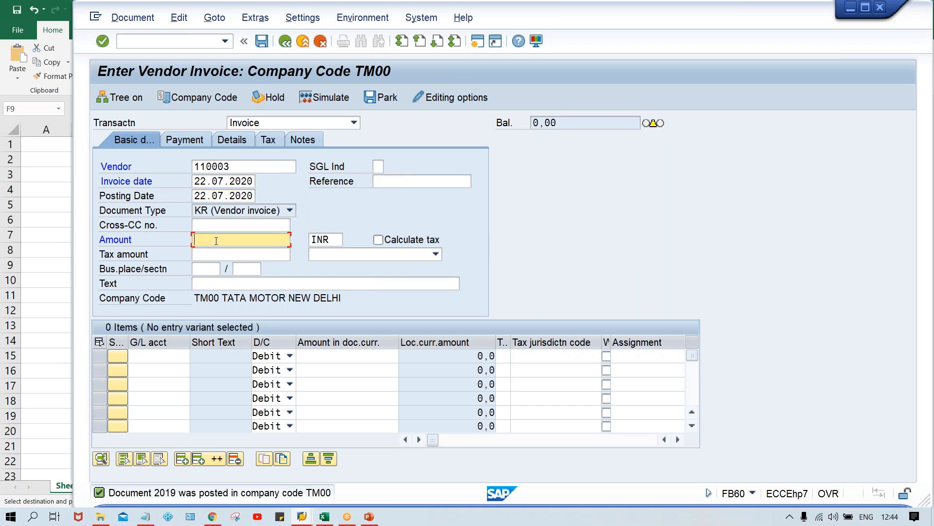
pyautogui.hotkey('alt', 'Tab')
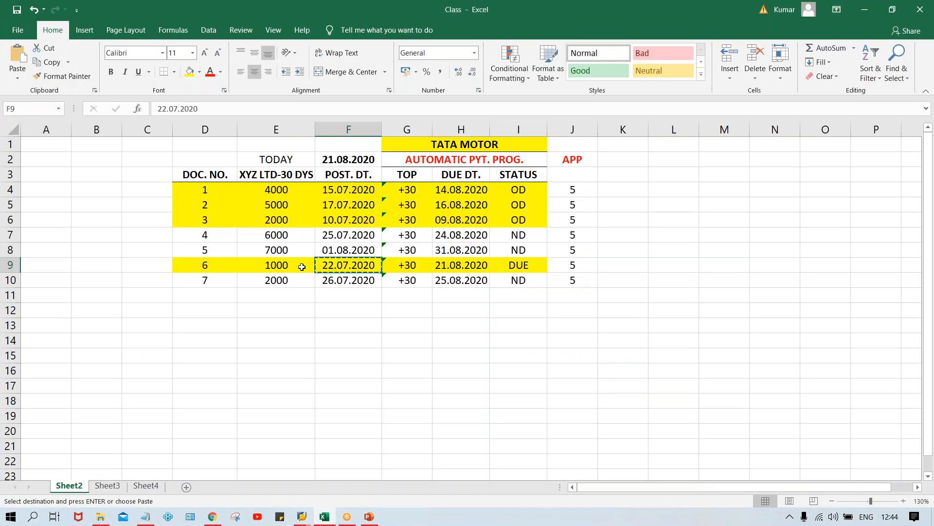
pyautogui.click(285, 267)
pyautogui.hotkey('ctrl', 'c')
pyautogui.hotkey('alt', 'Tab')
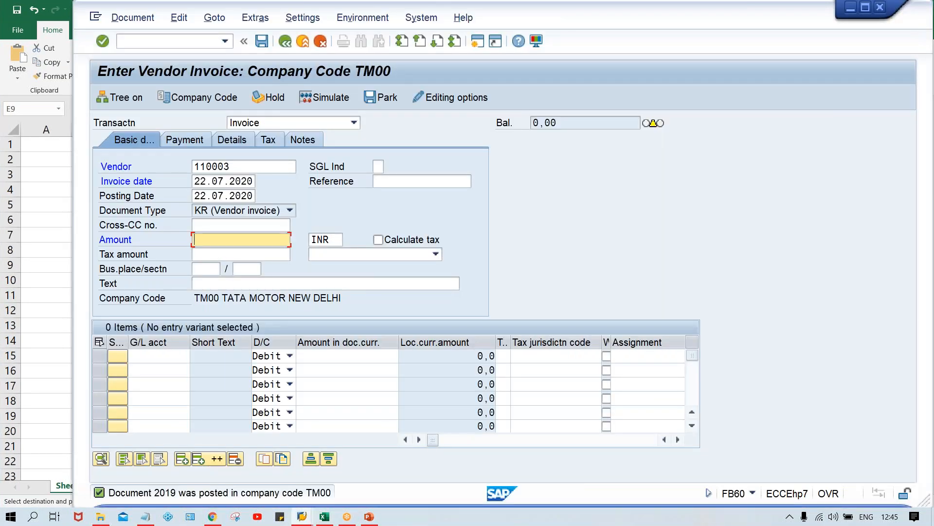
pyautogui.write('1000')
# Debit G/L account 4000 with 1000 in the first line item and post document 6's invoice.
pyautogui.click(150, 355)
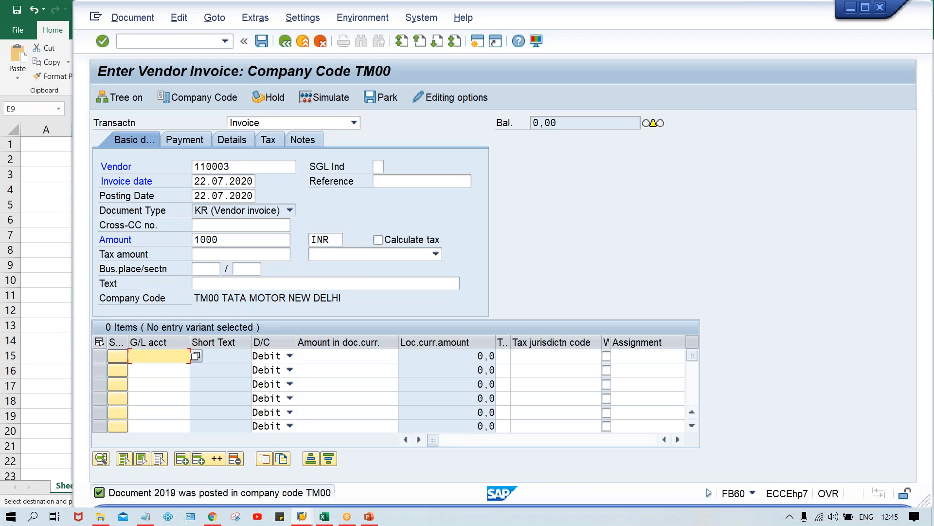
pyautogui.write('4')
pyautogui.press('Down')
pyautogui.press('Tab')
pyautogui.press('Tab')
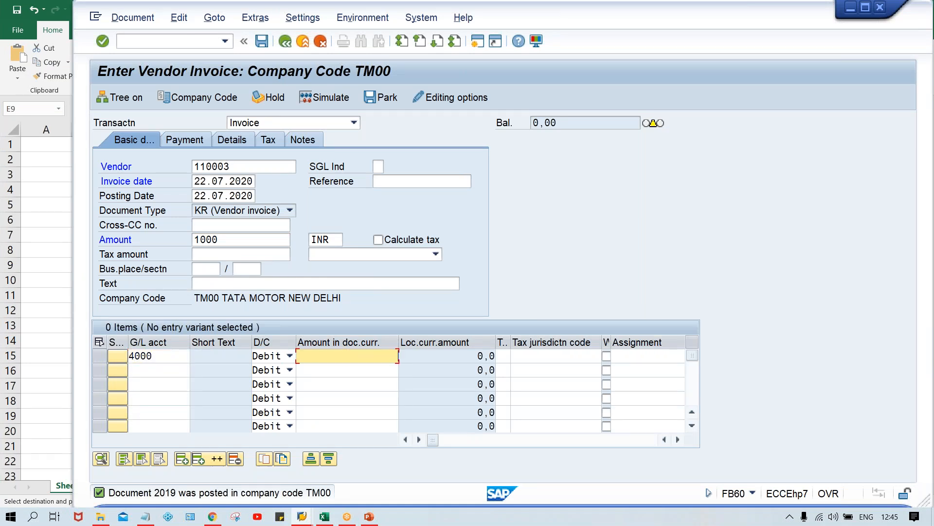
pyautogui.write('1000')
pyautogui.press('Return')
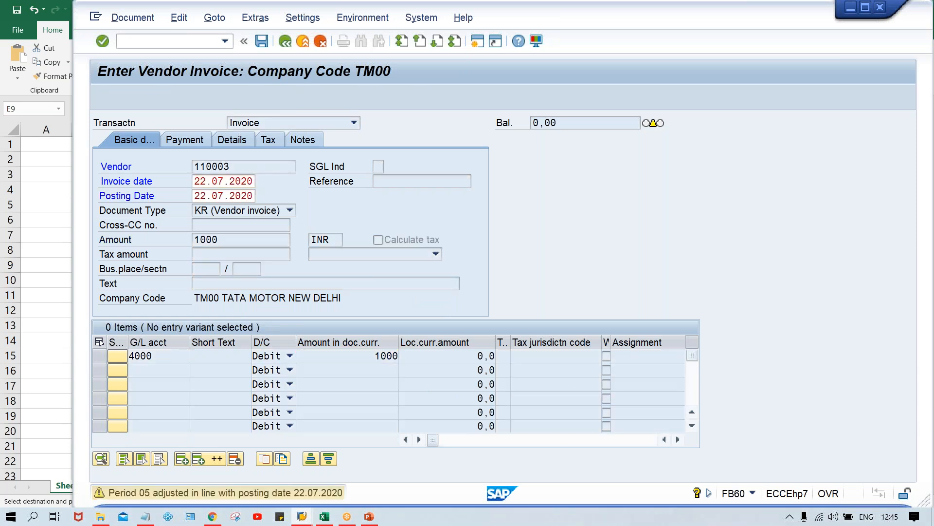
pyautogui.hotkey('ctrl', 's')
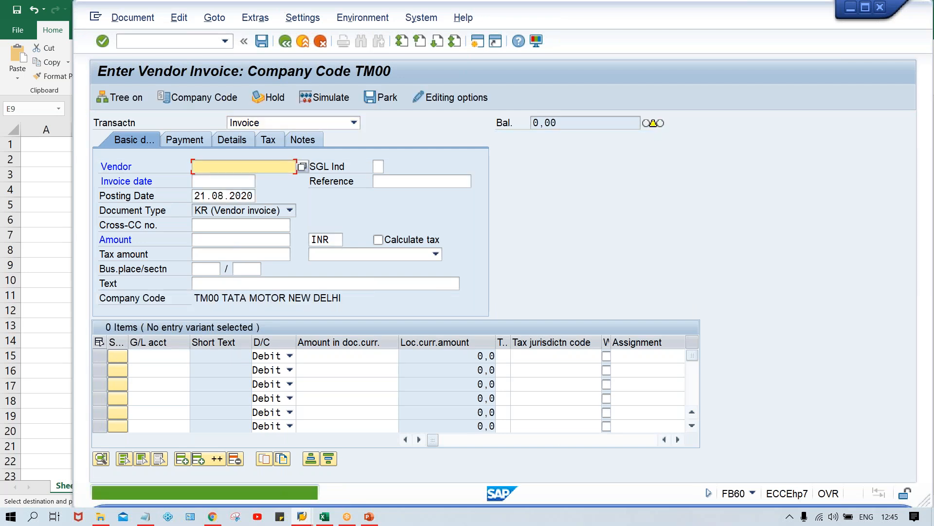
# In the Class workbook, copy document 7's posting date 26.07.2020 and switch back to SAP.
pyautogui.hotkey('alt', 'Tab')
pyautogui.click(342, 284)
pyautogui.hotkey('ctrl', 'c')
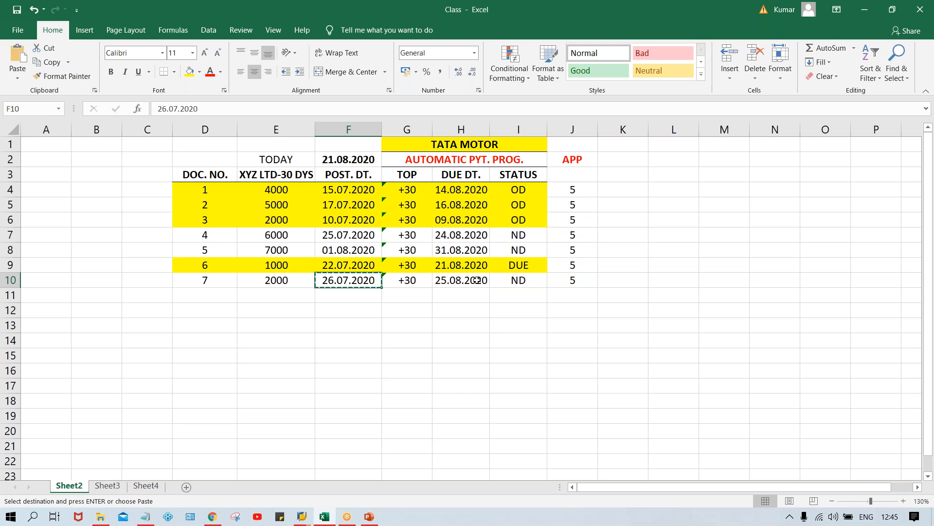
pyautogui.click(460, 282)
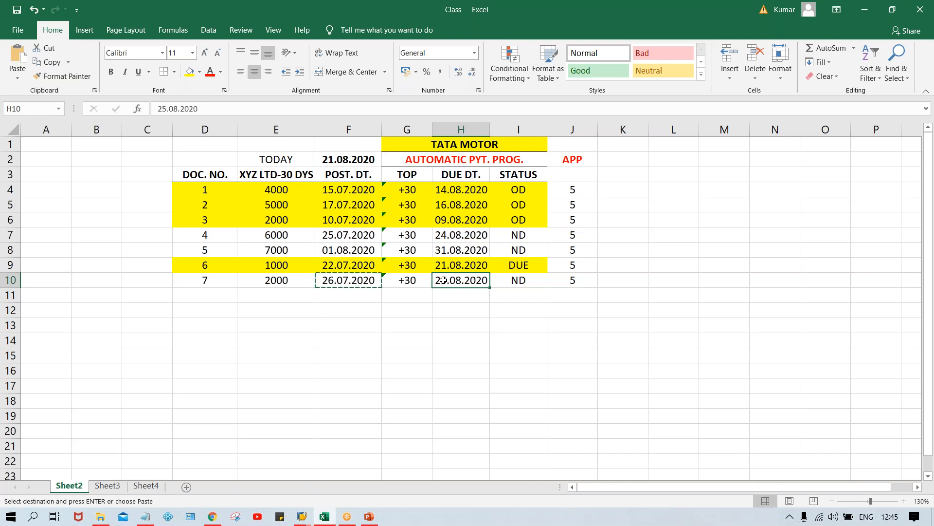
pyautogui.hotkey('alt', 'Tab')
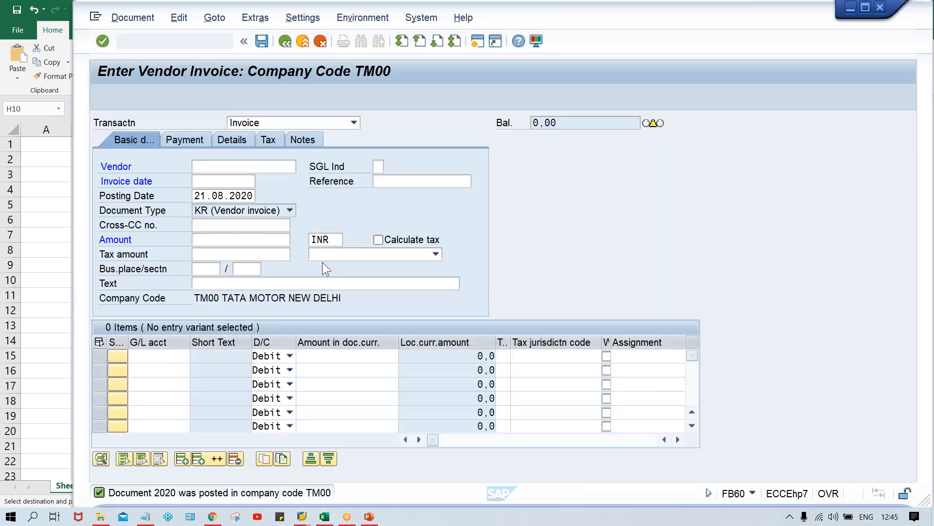
pyautogui.click(235, 166)
pyautogui.hotkey('ctrl', 'v')
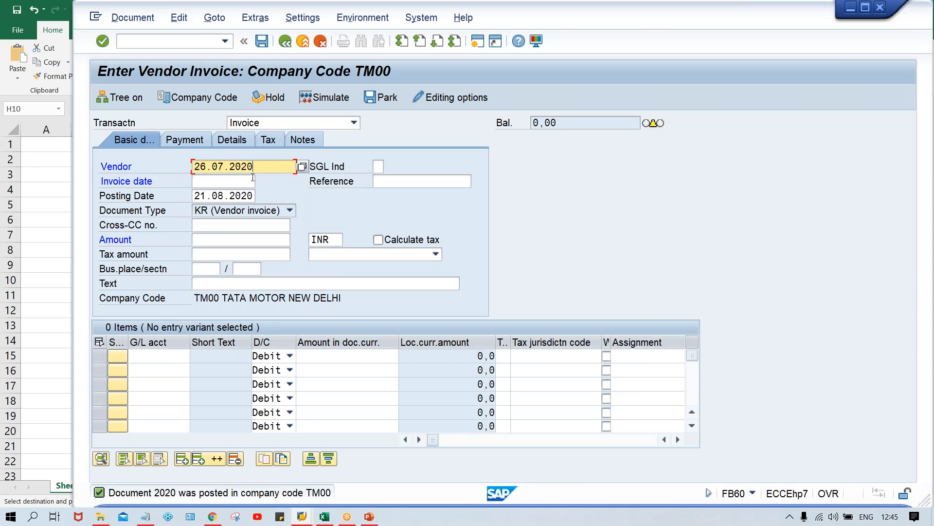
pyautogui.press('Tab')
pyautogui.hotkey('shift', 'Tab')
pyautogui.press('BackSpace')
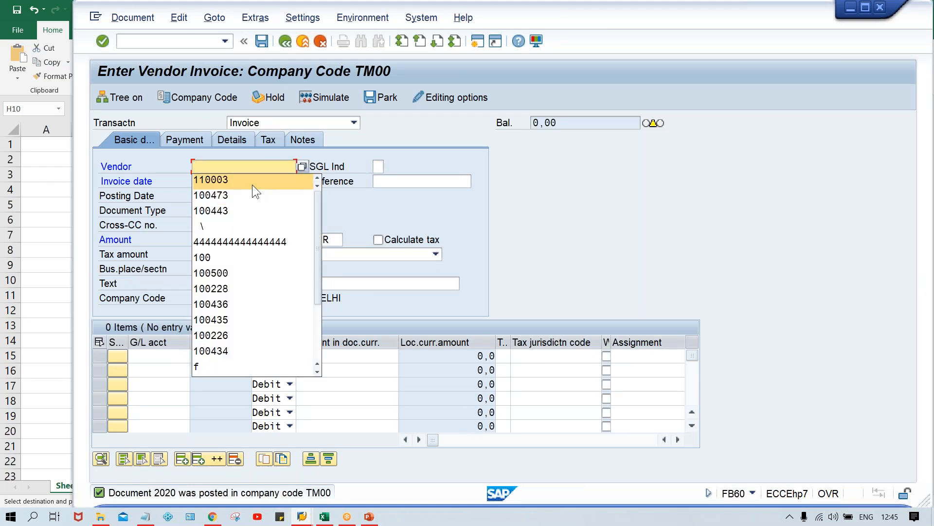
# Fill in document 7's invoice header for the same vendor, with 26.07.2020 as invoice and posting date and amount 2000.
pyautogui.click(252, 183)
pyautogui.press('Tab')
pyautogui.hotkey('ctrl', 'v')
pyautogui.press('Tab')
pyautogui.press('Tab')
pyautogui.hotkey('ctrl', 'v')
pyautogui.click(230, 241)
pyautogui.write('2000')
pyautogui.press('Return')
# Debit G/L account 4000 with 2000 in the first line item and post document 7's invoice.
pyautogui.write('4')
pyautogui.press('Down')
pyautogui.press('Return')
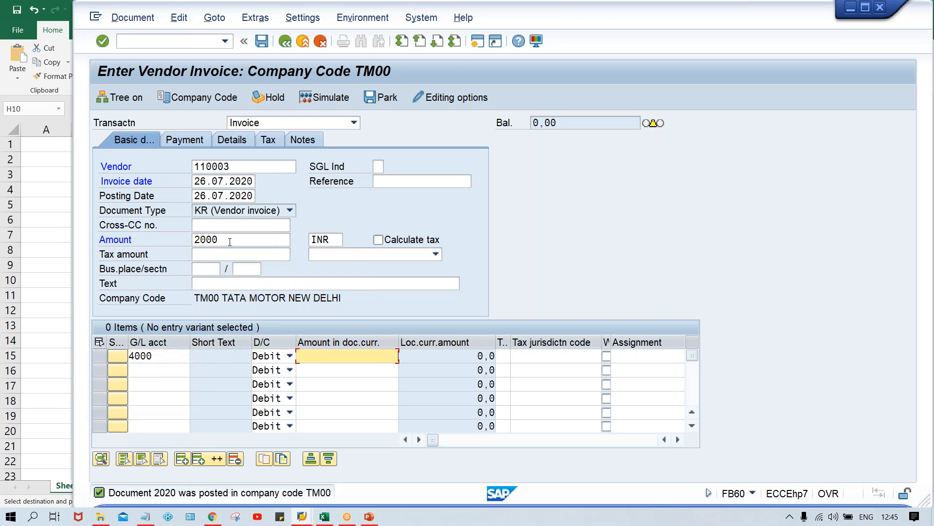
pyautogui.write('2000')
pyautogui.press('Return')
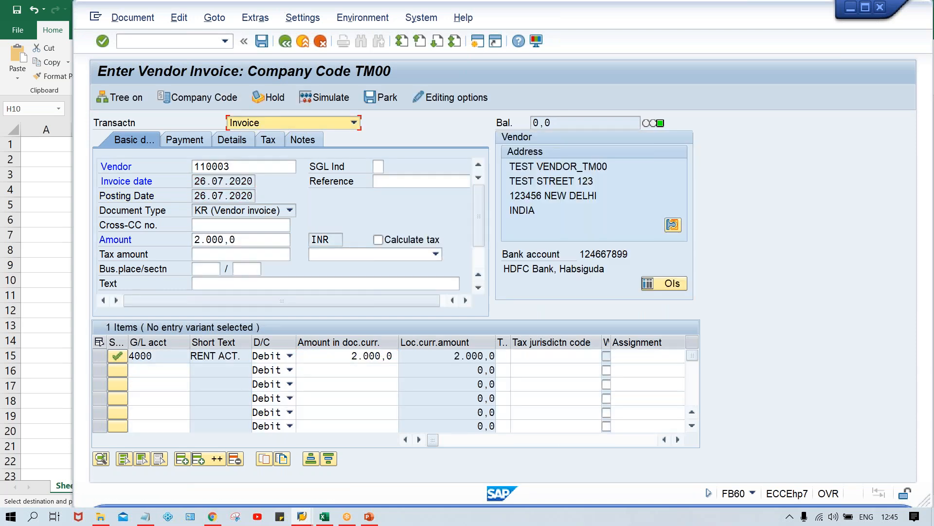
pyautogui.hotkey('ctrl', 's')
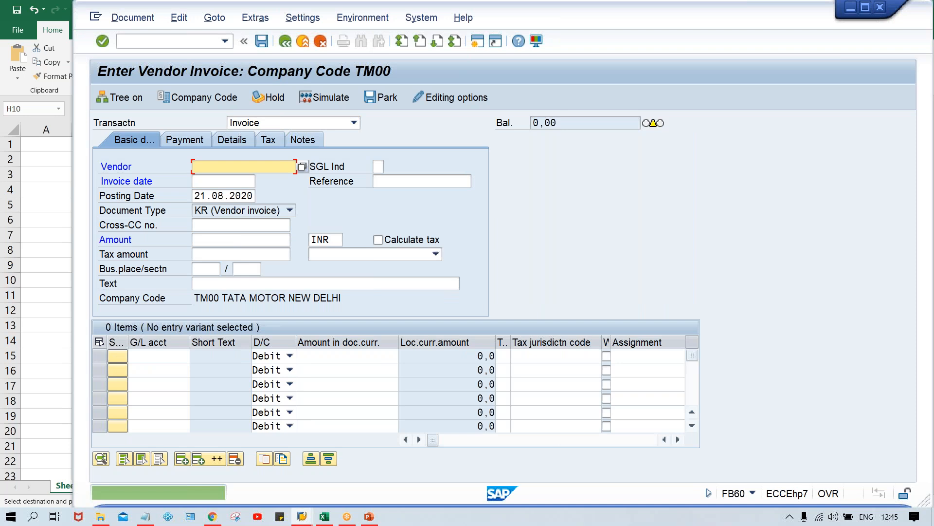
# Return to the Class workbook and examine the amounts of overdue documents 1 to 3 and due document 6.
pyautogui.hotkey('alt', 'Tab')
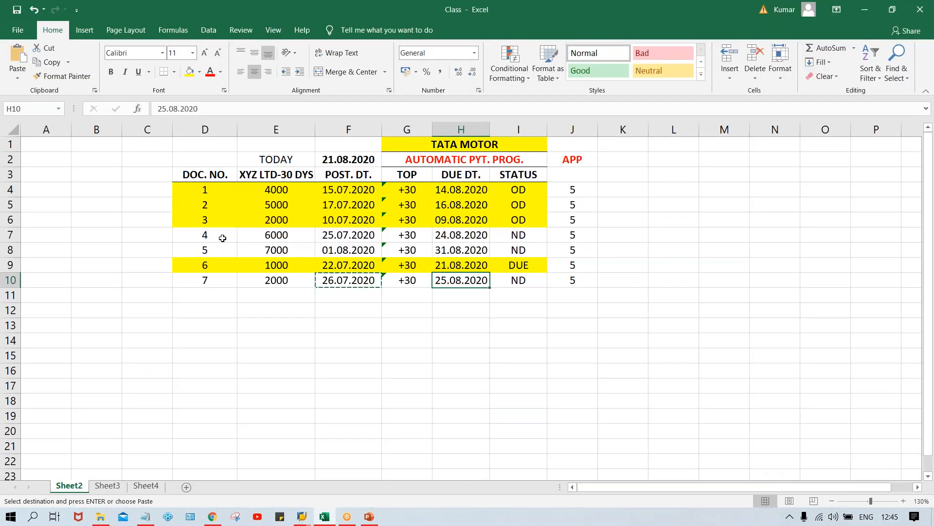
pyautogui.press('Escape')
pyautogui.click(349, 336)
pyautogui.click(348, 313)
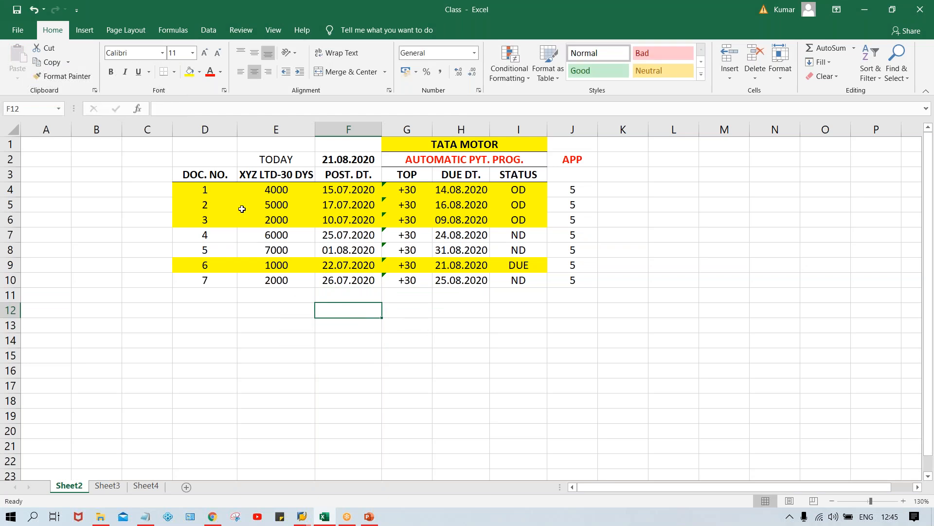
pyautogui.click(271, 193)
pyautogui.click(274, 207)
pyautogui.click(275, 222)
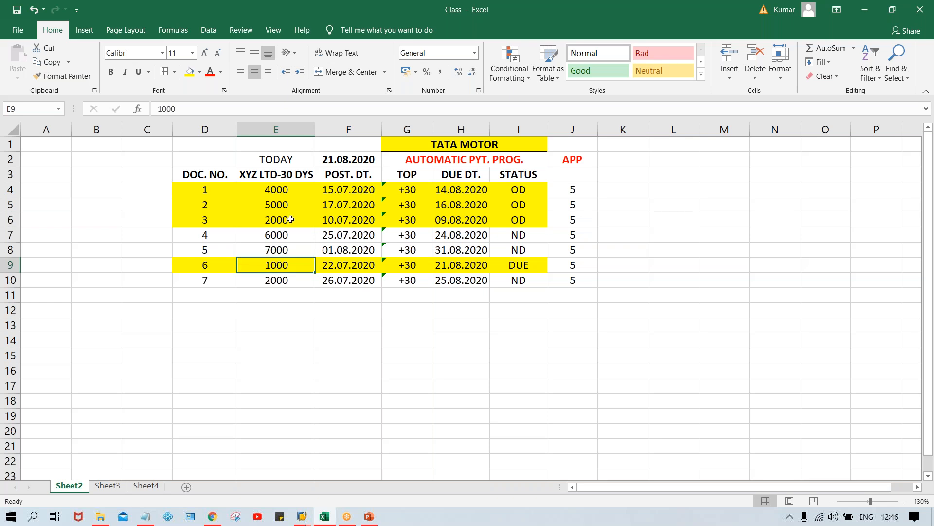
pyautogui.moveTo(286, 193); pyautogui.dragTo(284, 221)
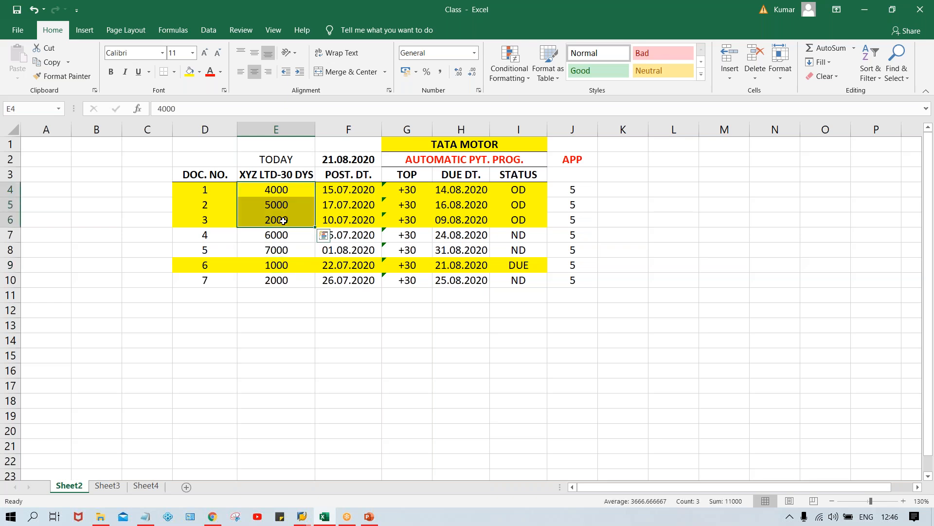
# Enter 12000 in cell E12 as the payable total below the invoice amounts.
pyautogui.click(266, 298)
pyautogui.click(282, 313)
pyautogui.write('12000')
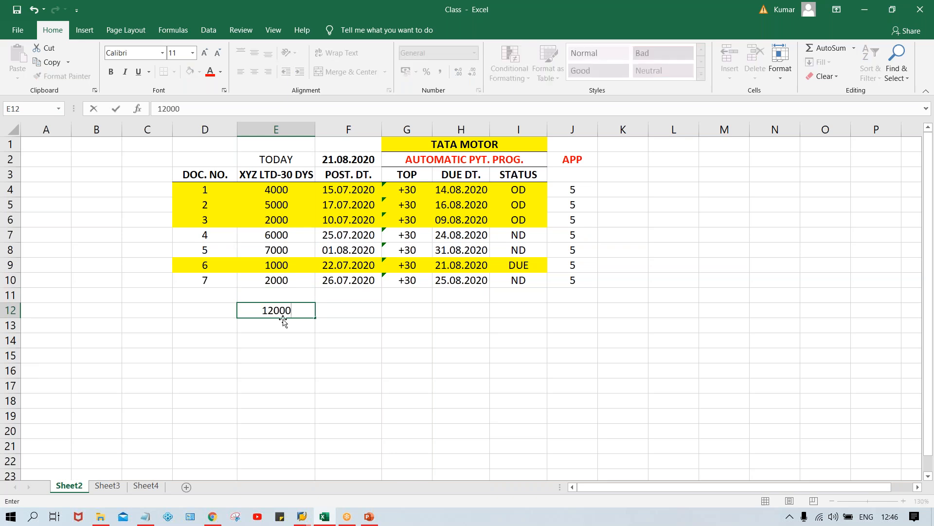
pyautogui.press('Return')
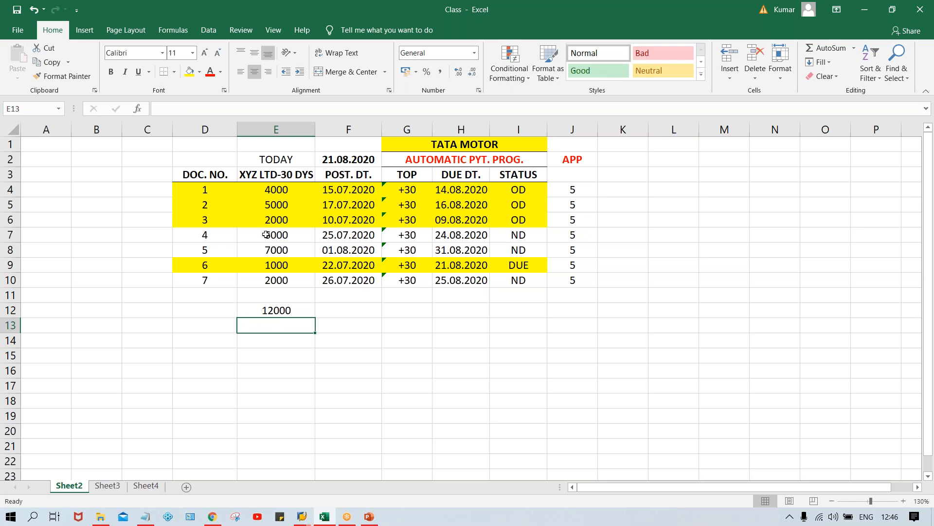
# Enter an additional amount of 1000 in cell E11, directly below document 7's amount.
pyautogui.click(276, 265)
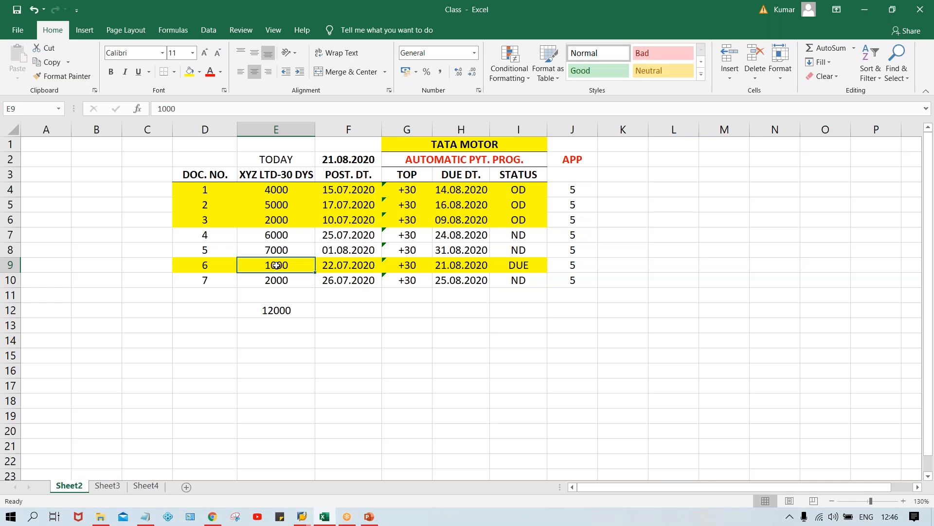
pyautogui.click(272, 297)
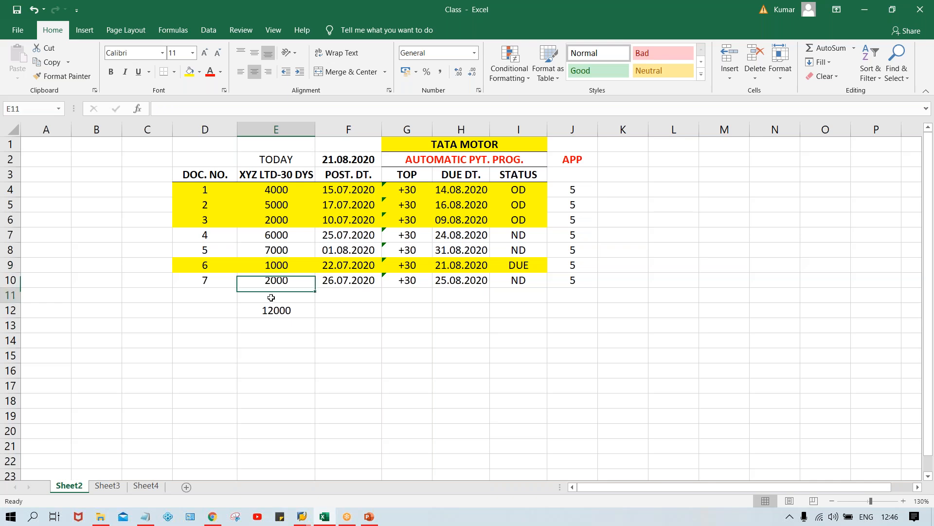
pyautogui.write('1000')
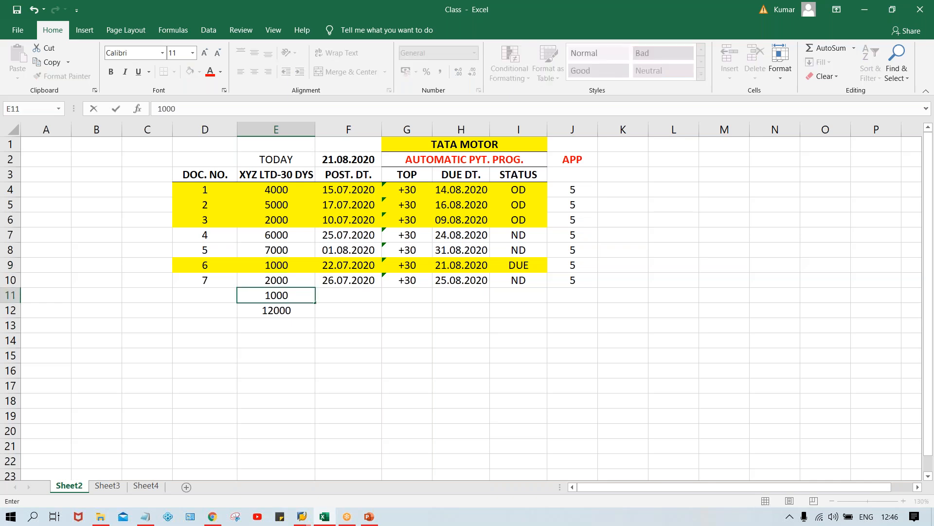
pyautogui.press('Return')
pyautogui.click(332, 293)
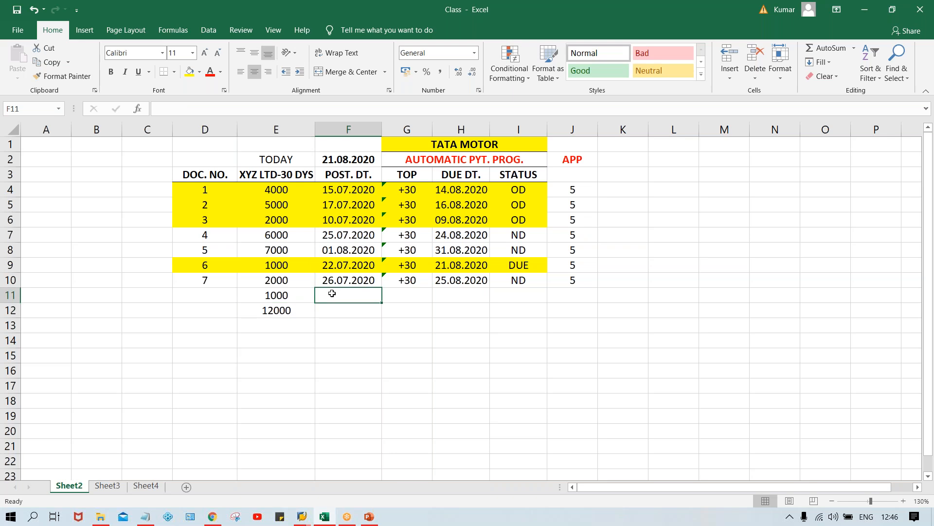
pyautogui.write('ND')
pyautogui.press('Return')
pyautogui.click(354, 295)
pyautogui.press('Delete')
# Enter the status ND for the additional 1000 amount in cell I11.
pyautogui.click(510, 294)
pyautogui.write('ND')
pyautogui.press('Return')
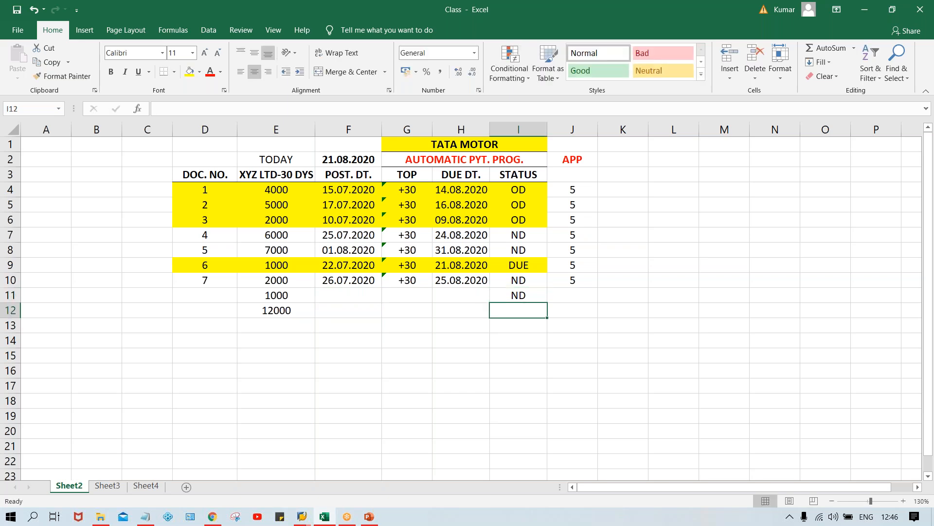
# Clear the values below the APP heading in column J, cells J3 to J11.
pyautogui.click(503, 403)
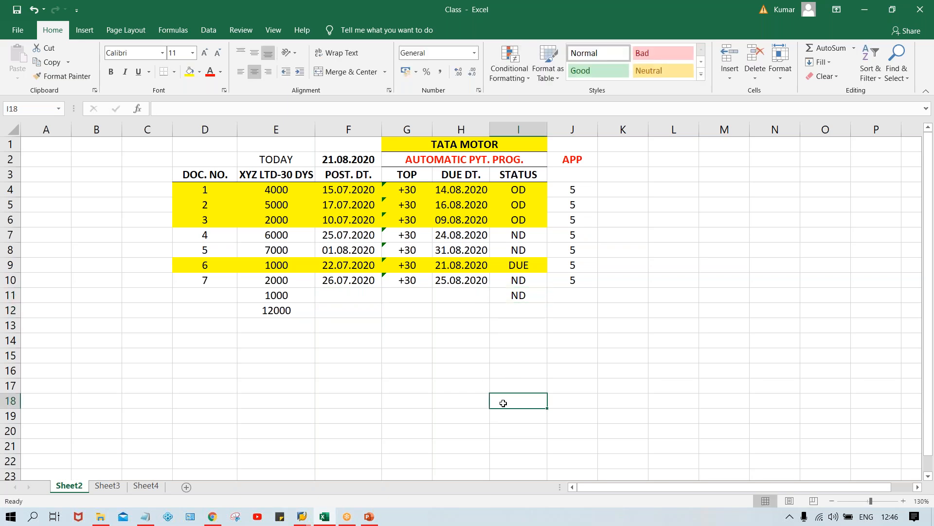
pyautogui.moveTo(571, 178); pyautogui.dragTo(582, 293)
pyautogui.press('Delete')
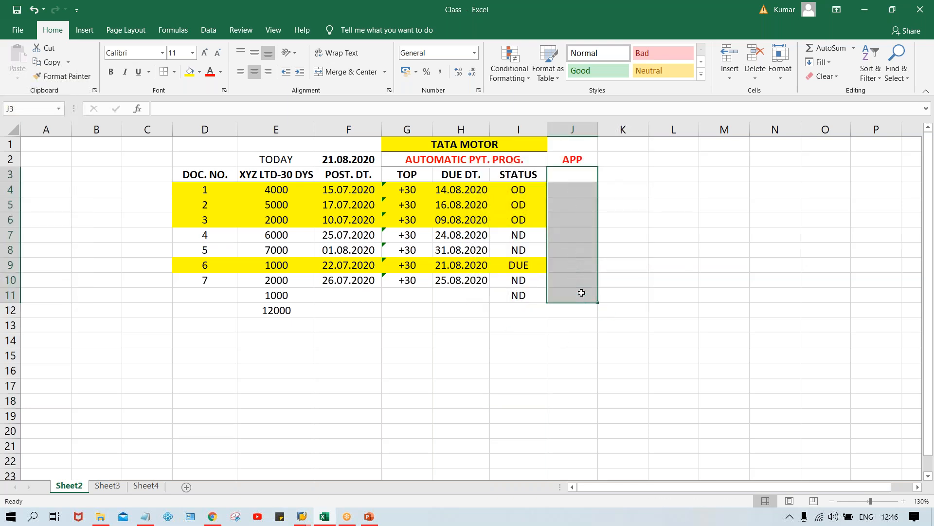
# Highlight the payable total in cell E12 with a yellow fill.
pyautogui.click(344, 404)
pyautogui.click(269, 316)
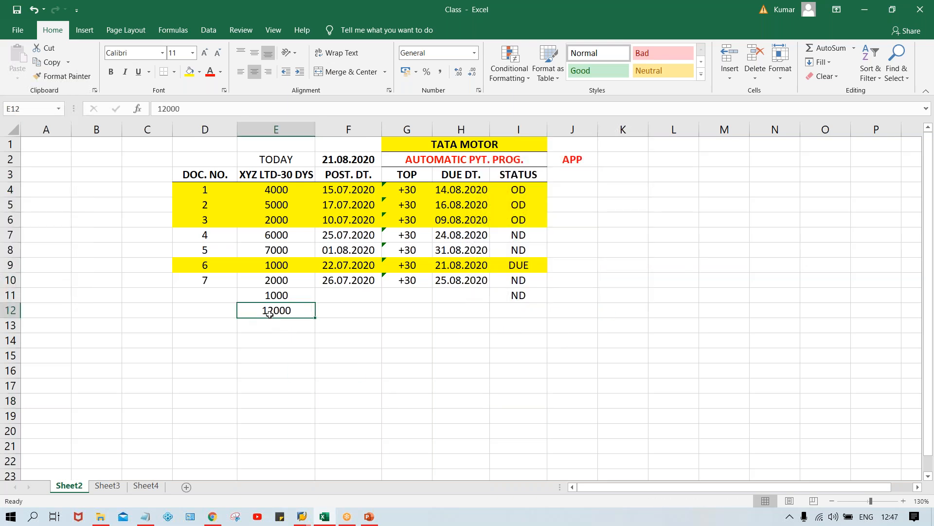
pyautogui.click(190, 72)
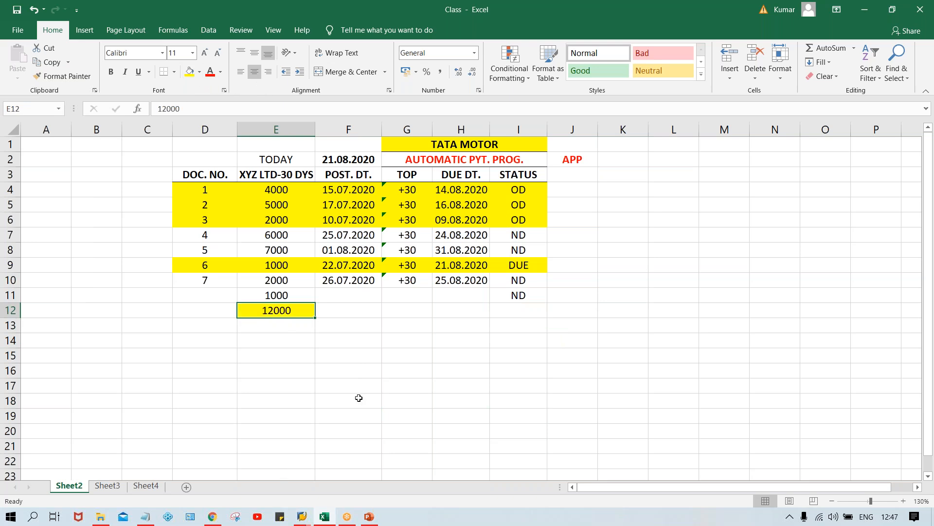
pyautogui.click(431, 326)
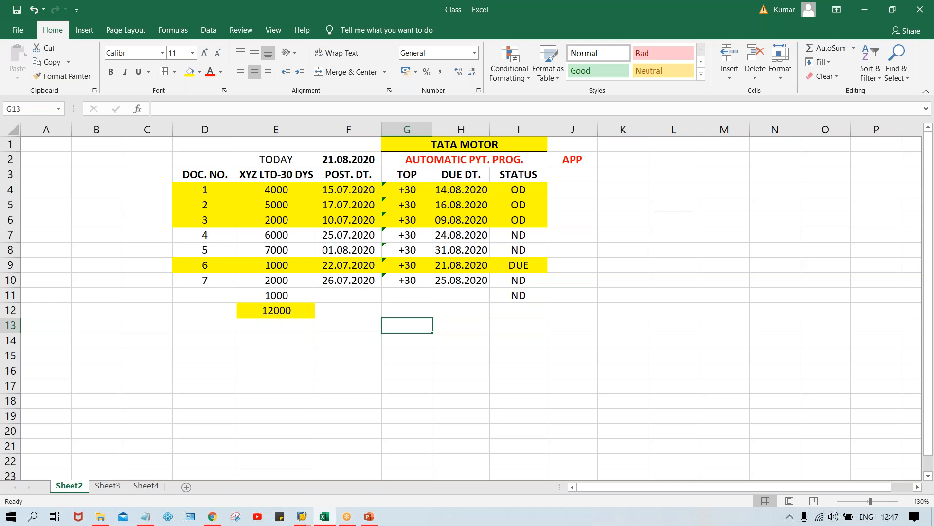
pyautogui.click(277, 311)
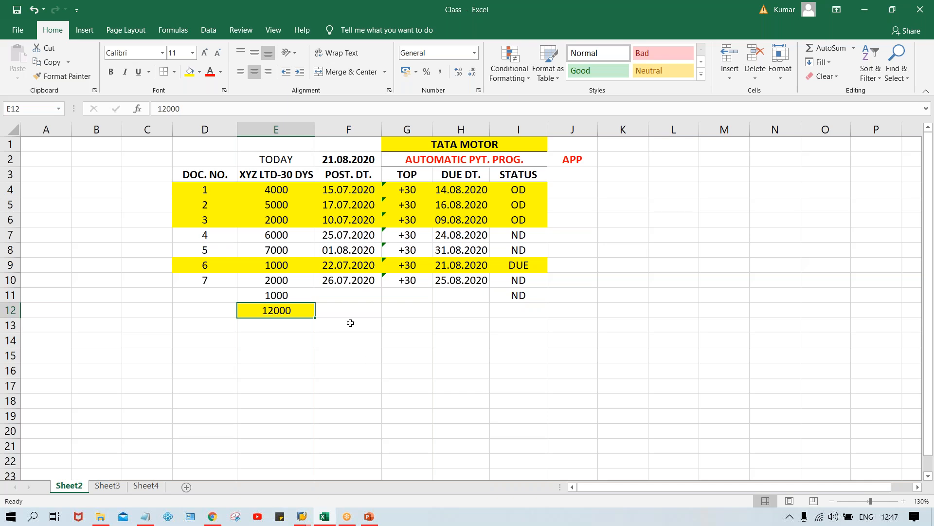
pyautogui.click(350, 323)
# Switch to the free SAP Easy Access session and start transaction F110 for automatic payments.
pyautogui.moveTo(302, 516)
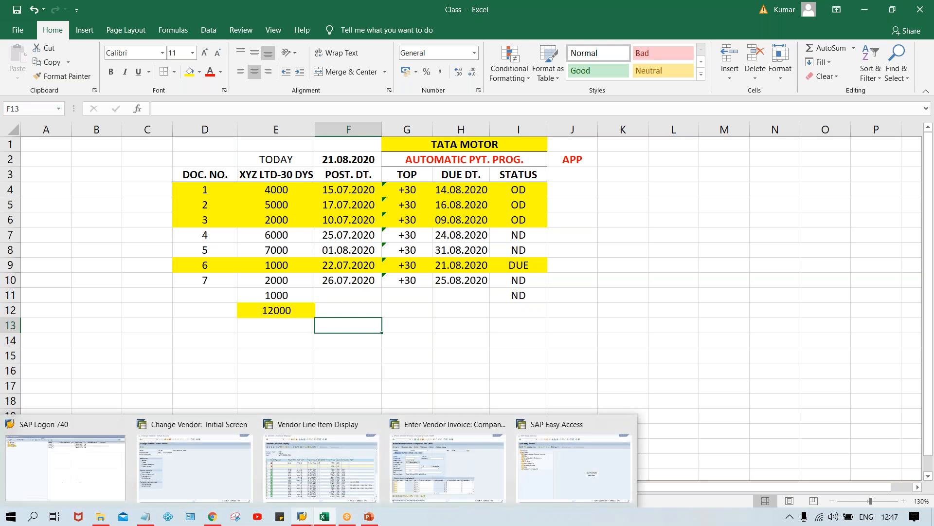
pyautogui.moveTo(457, 489)
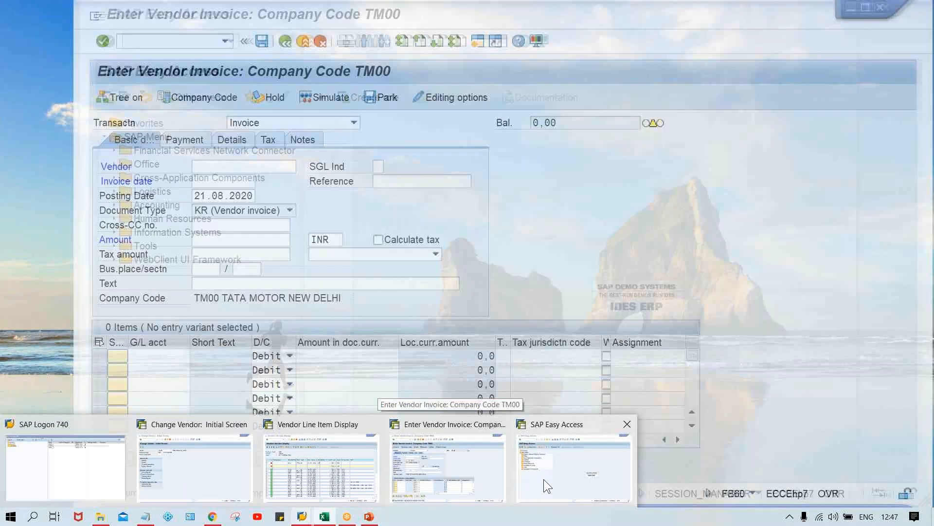
pyautogui.click(544, 479)
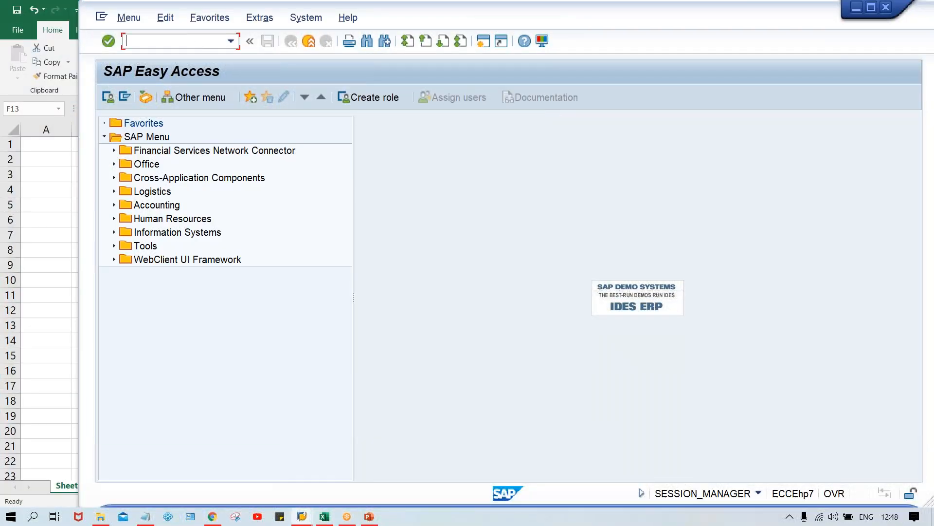
pyautogui.write('F110')
pyautogui.press('Return')
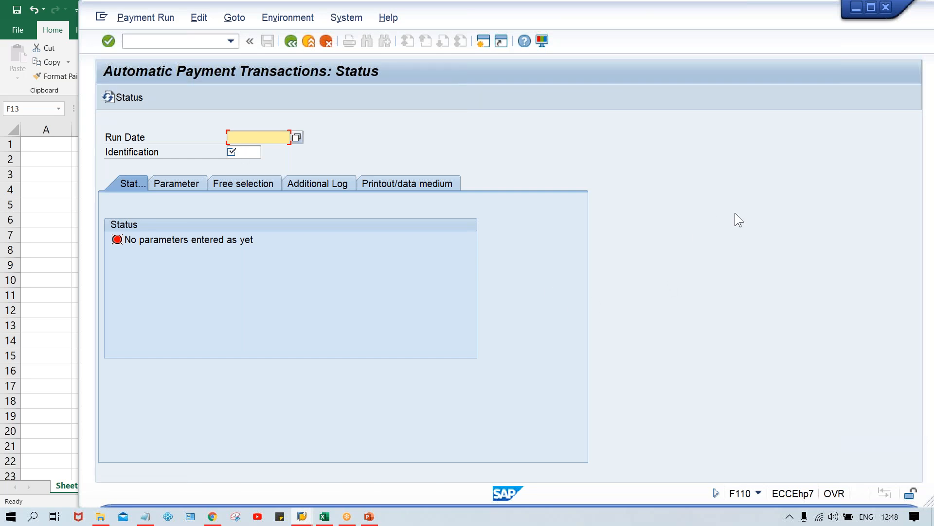
pyautogui.hotkey('ctrl', 'n')
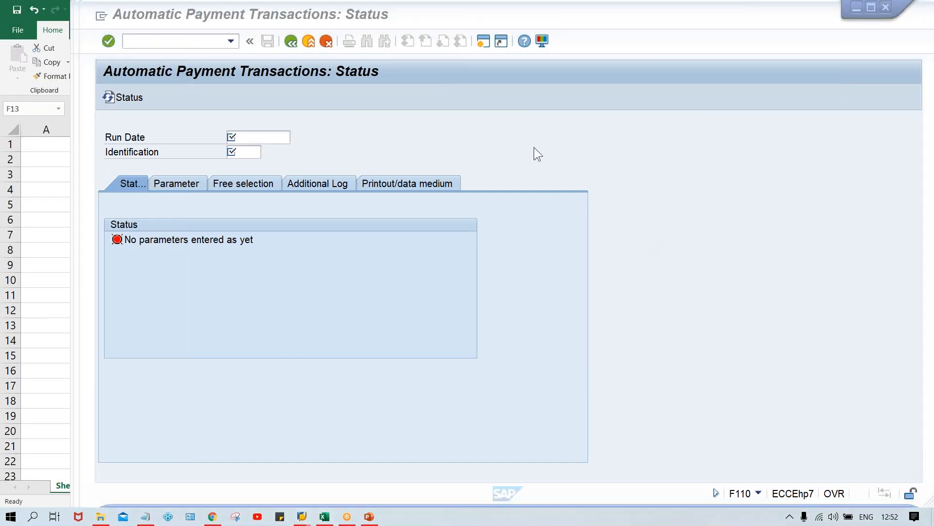
# Identify the payment run with run date 21.08.2020 and identification TM00A.
pyautogui.click(235, 135)
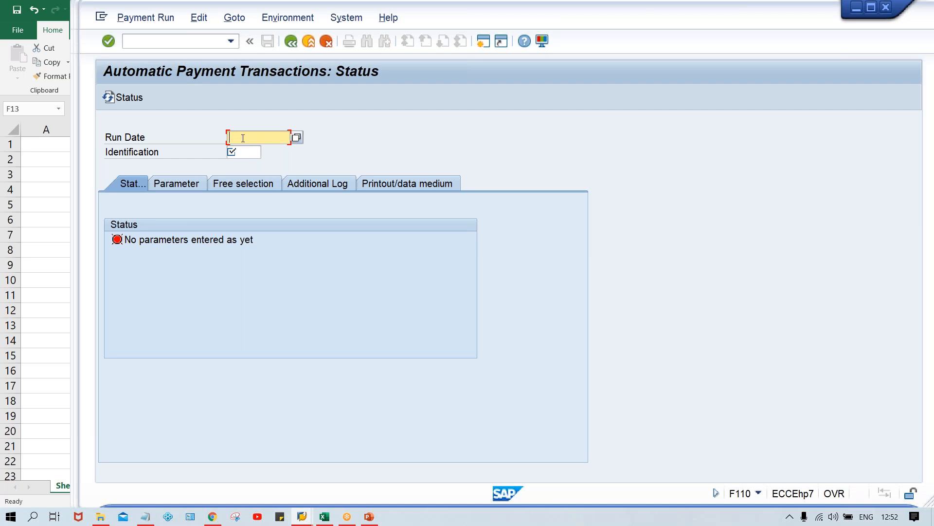
pyautogui.write('2110')
pyautogui.write('8.2020')
pyautogui.click(253, 155)
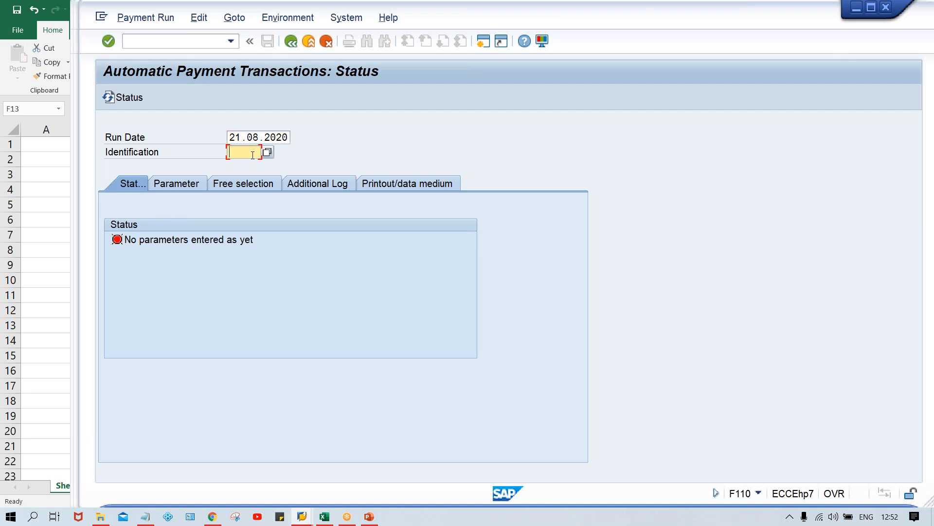
pyautogui.write('TM00')
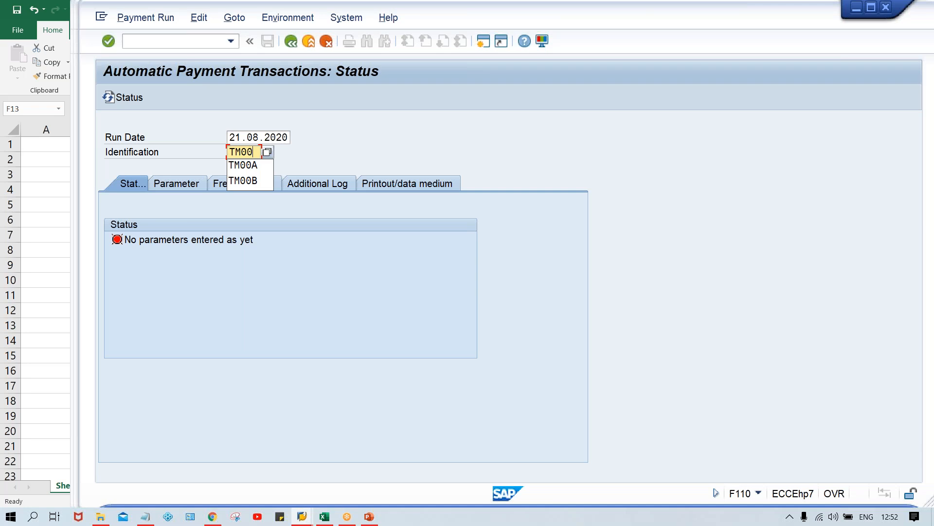
pyautogui.write('A')
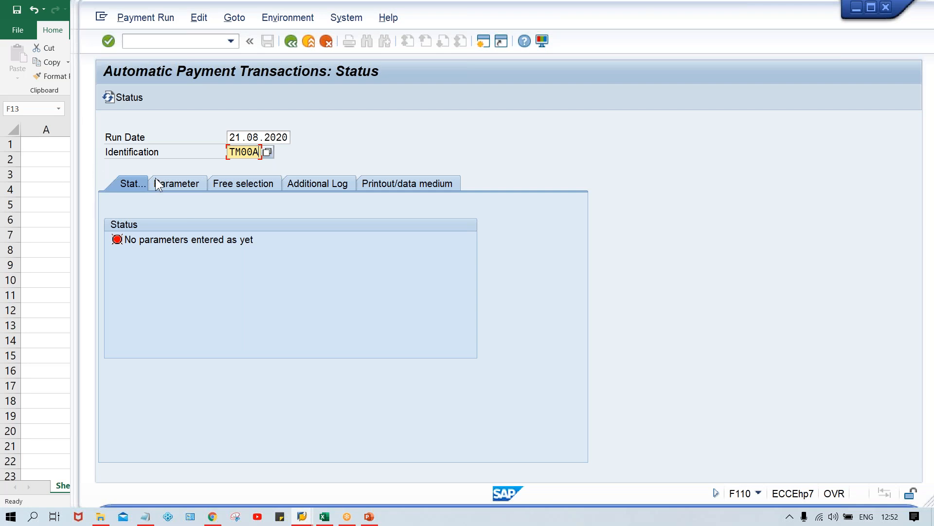
# Set the run's payments control parameters to company code TM00, payment method T and next posting date 23.08.2020.
pyautogui.click(188, 186)
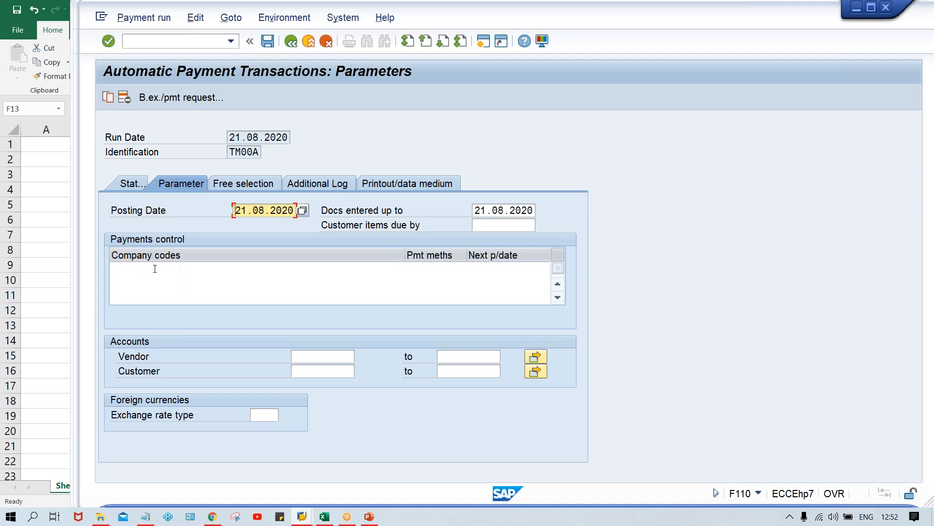
pyautogui.click(155, 269)
pyautogui.write('TM')
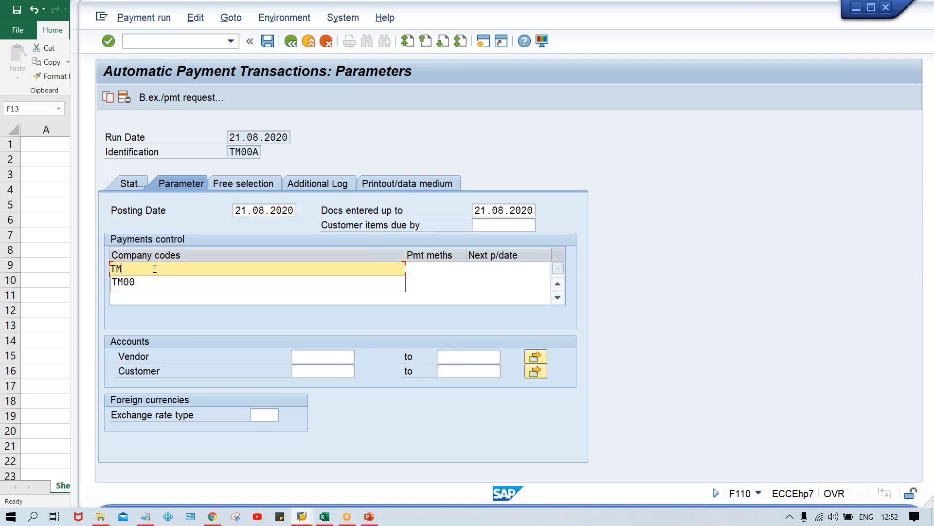
pyautogui.write('00')
pyautogui.press('Tab')
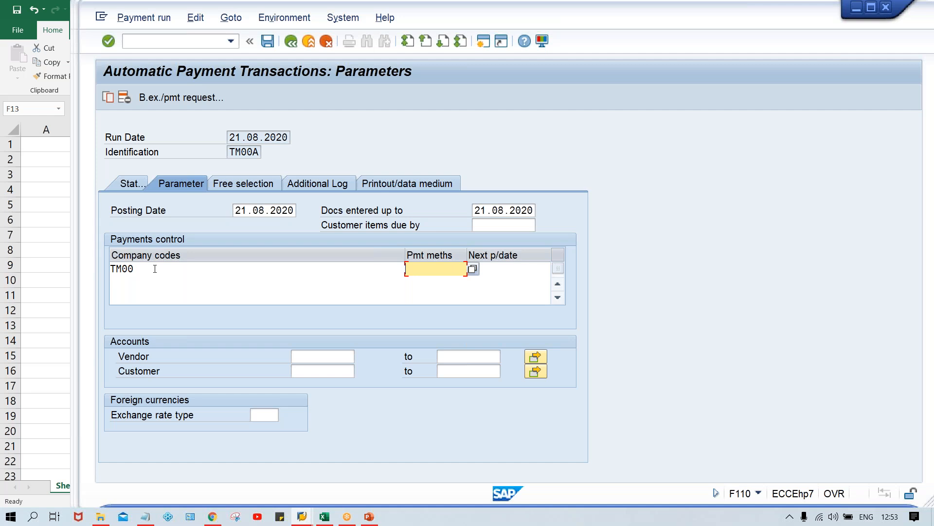
pyautogui.write('T')
pyautogui.press('Tab')
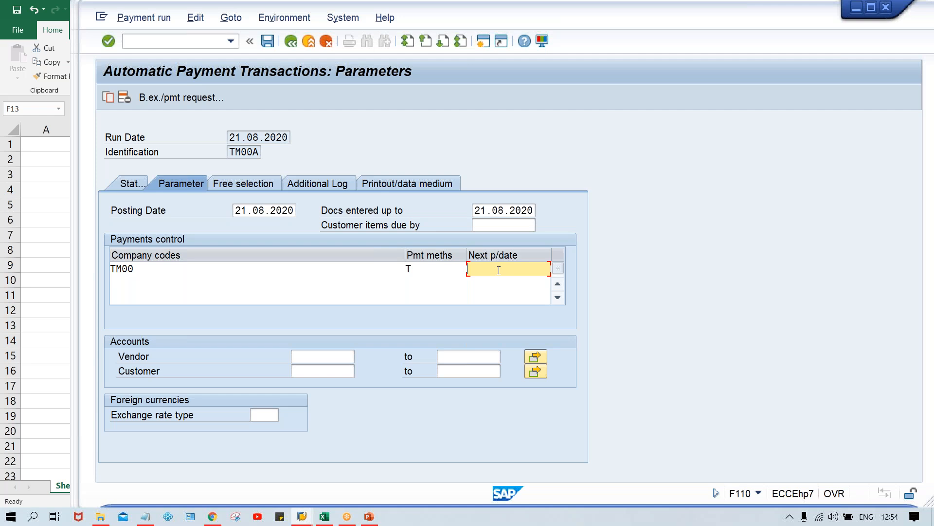
pyautogui.write('23.08.2020')
# Look up the test vendor's account number in the Vendor Line Item Display session and return to the payment run parameters.
pyautogui.click(303, 357)
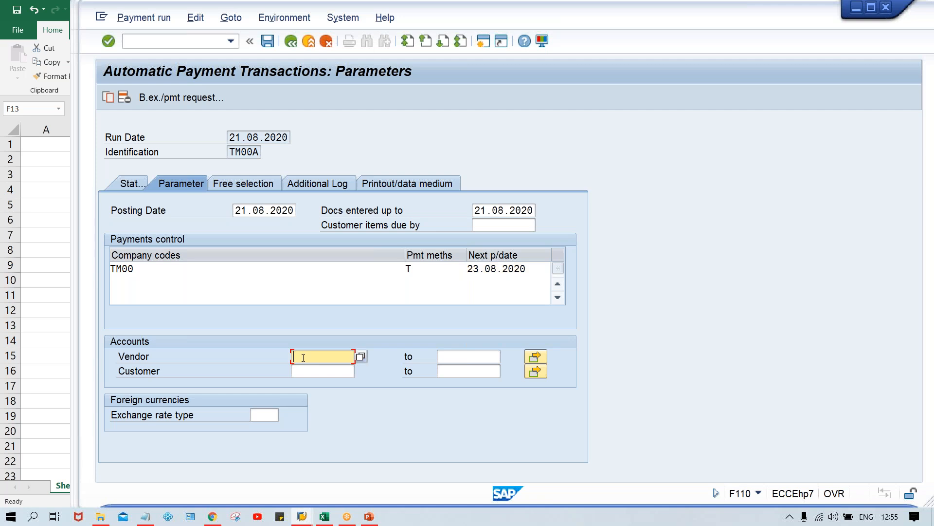
pyautogui.press('Down')
pyautogui.press('Down')
pyautogui.write('1000')
pyautogui.moveTo(302, 516)
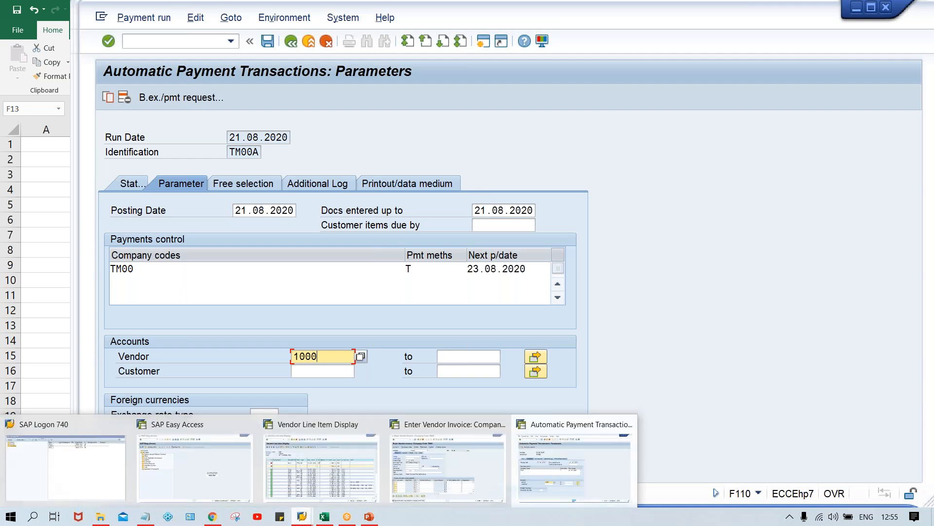
pyautogui.click(287, 471)
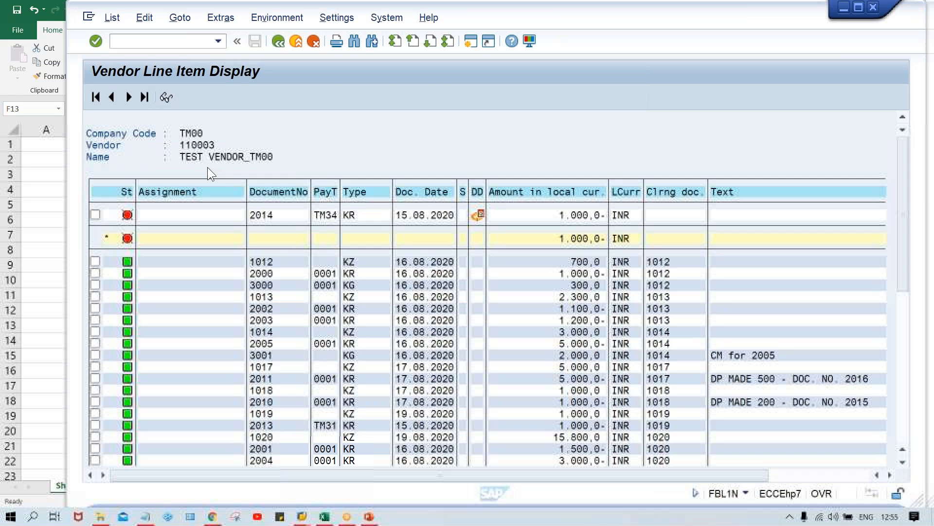
pyautogui.moveTo(302, 516)
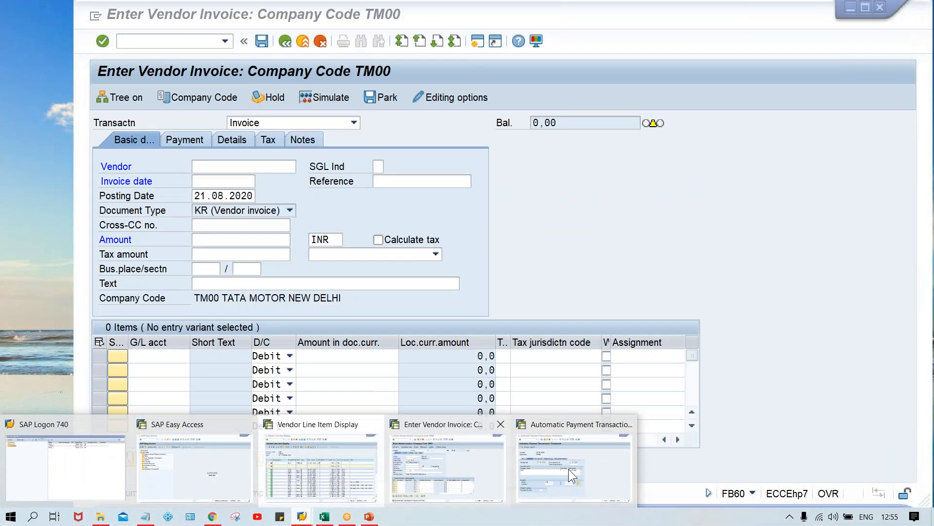
pyautogui.click(569, 469)
# Replace the partial vendor entry with the test vendor's account number.
pyautogui.click(328, 362)
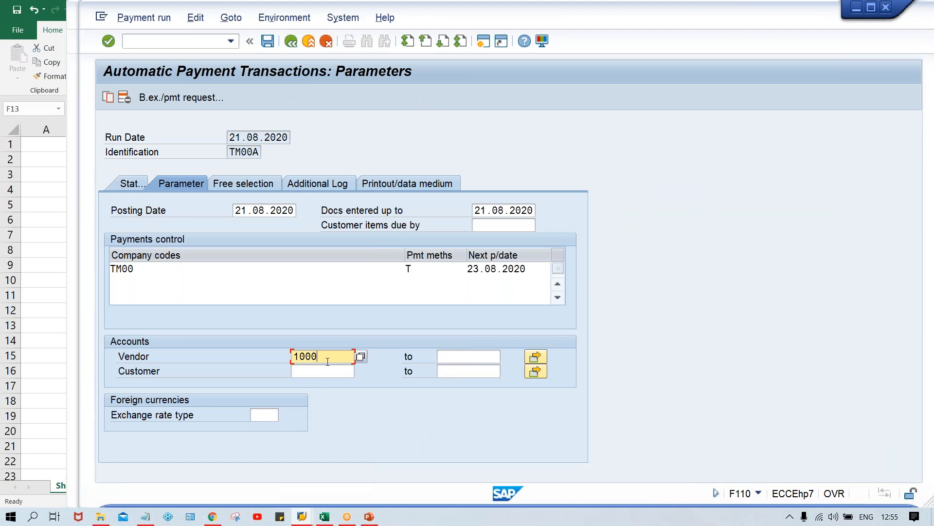
pyautogui.press('BackSpace')
pyautogui.press('BackSpace')
pyautogui.press('BackSpace')
pyautogui.write('10003')
# Try selecting all vendors with the vendor range 0 to ZZZZZZZZZZ.
pyautogui.doubleClick(327, 361)
pyautogui.write('0')
pyautogui.press('Tab')
pyautogui.write('ZZZZ')
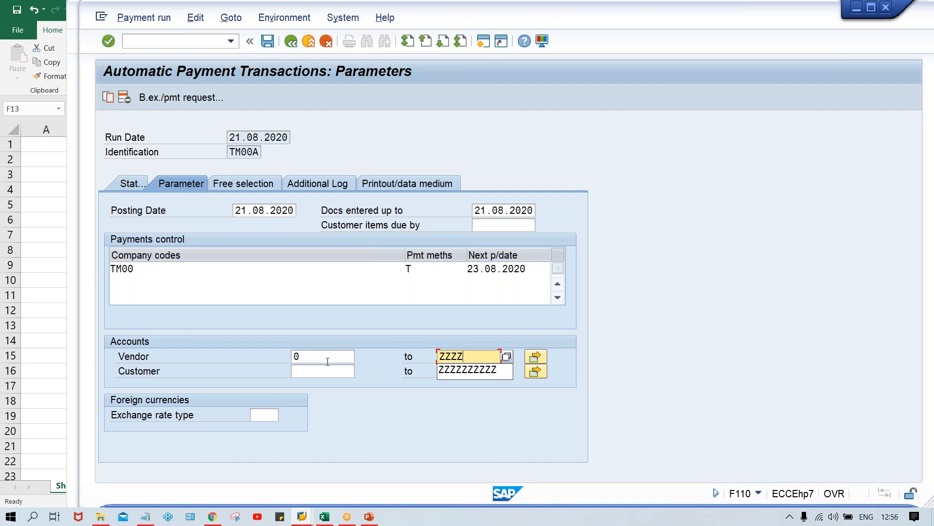
pyautogui.press('Down')
pyautogui.press('Return')
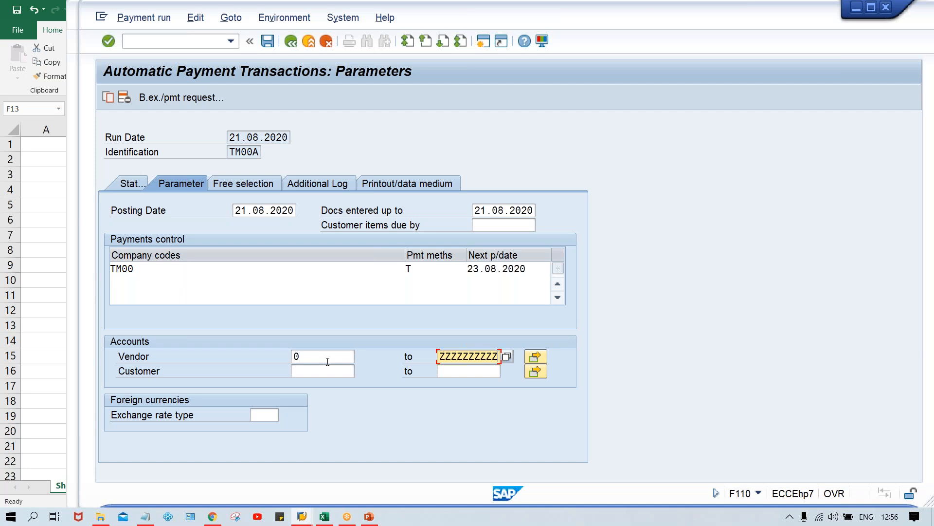
# Clear the vendor range and enter only the test vendor's account number as the starting vendor.
pyautogui.hotkey('shift', 'Home')
pyautogui.press('Delete')
pyautogui.click(328, 361)
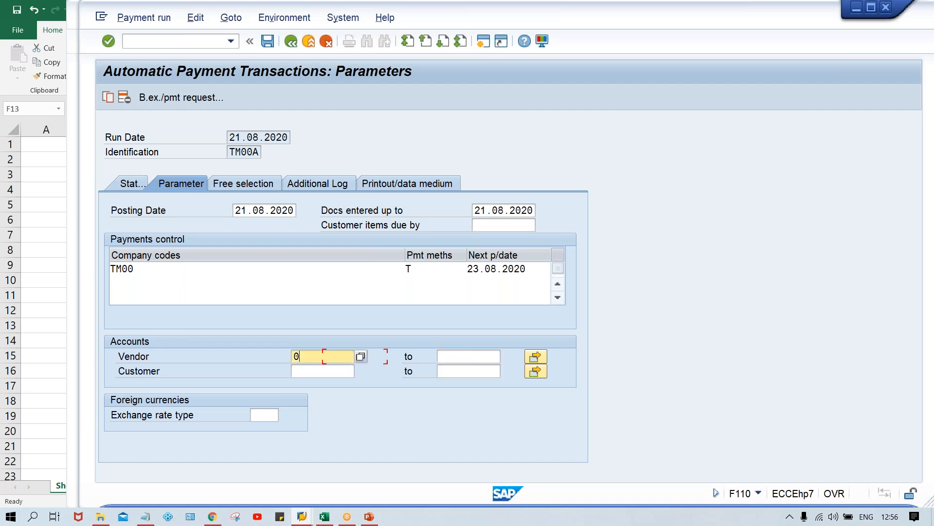
pyautogui.press('BackSpace')
pyautogui.write('110003')
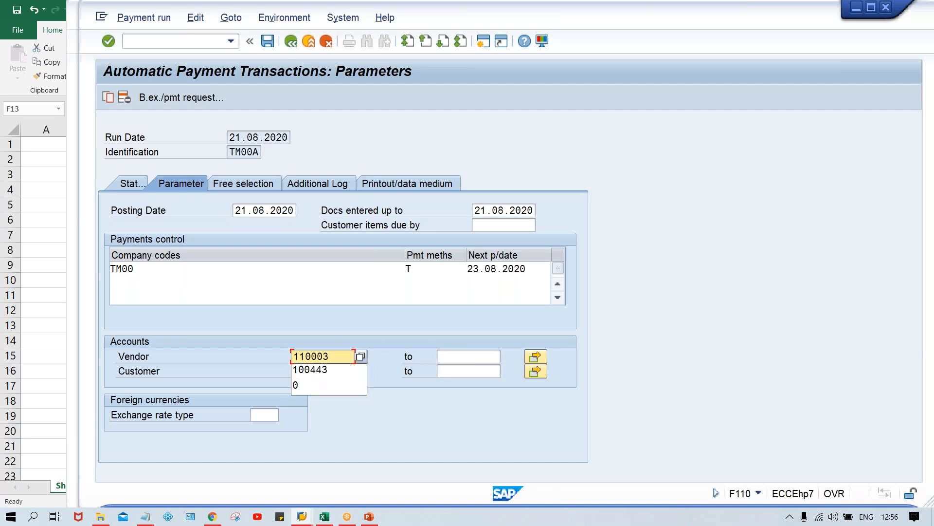
# Open the payment run's free selection criteria at the first field name.
pyautogui.click(248, 183)
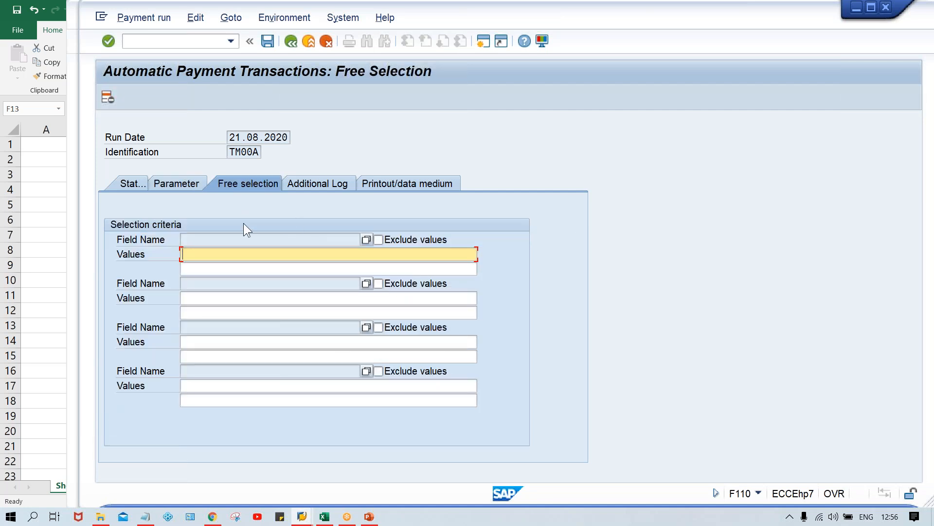
pyautogui.click(214, 245)
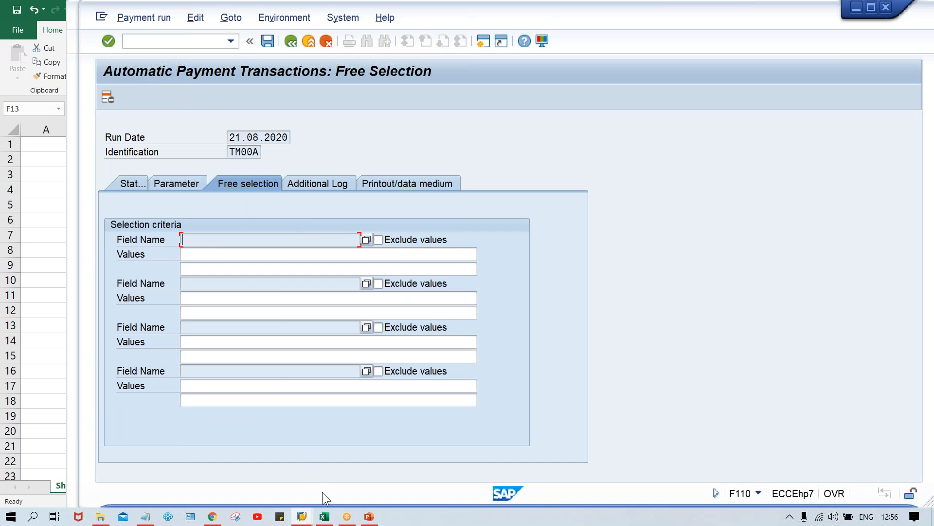
# Switch to the Class workbook and examine the highlighted payable documents 1, 2, 3 and 6.
pyautogui.click(325, 516)
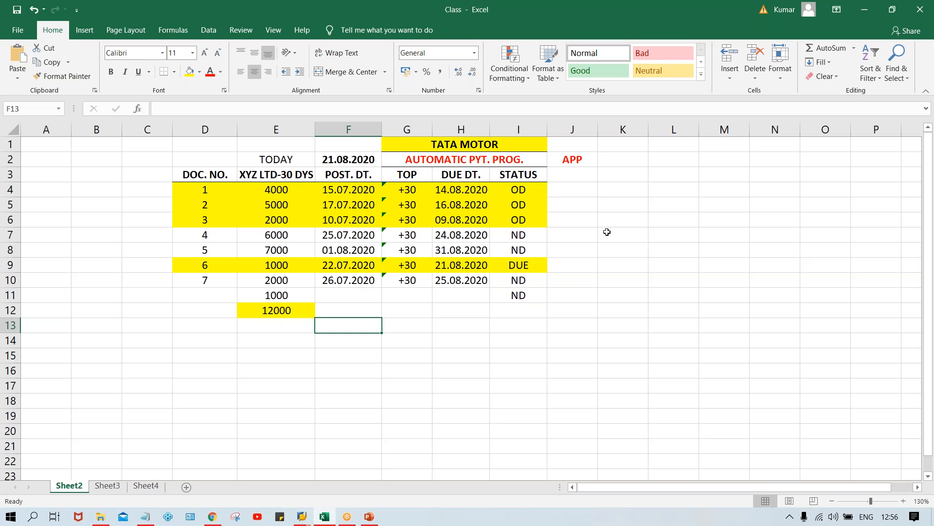
pyautogui.click(610, 215)
pyautogui.click(610, 190)
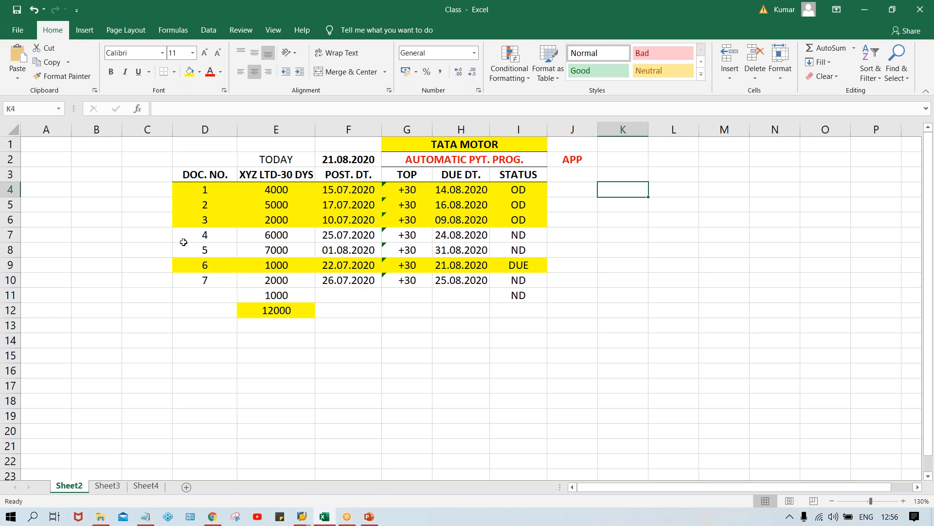
pyautogui.click(202, 205)
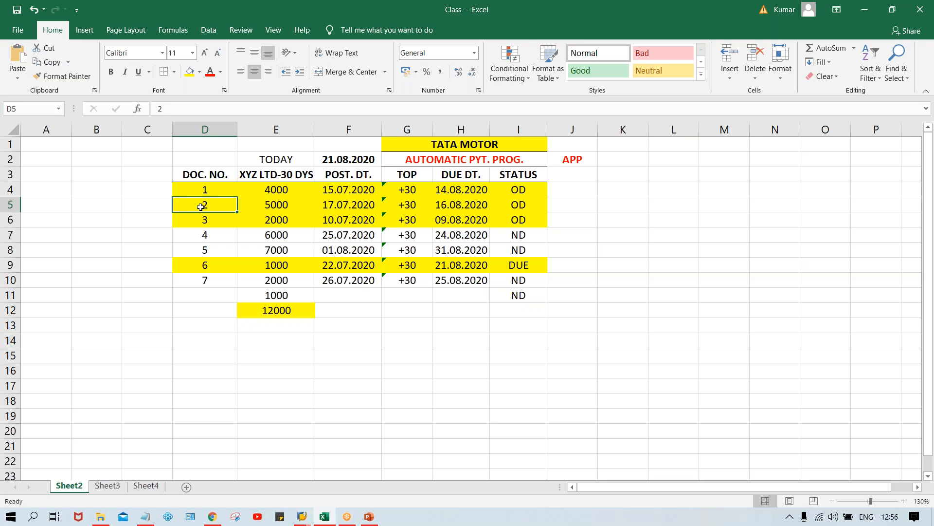
pyautogui.click(216, 190)
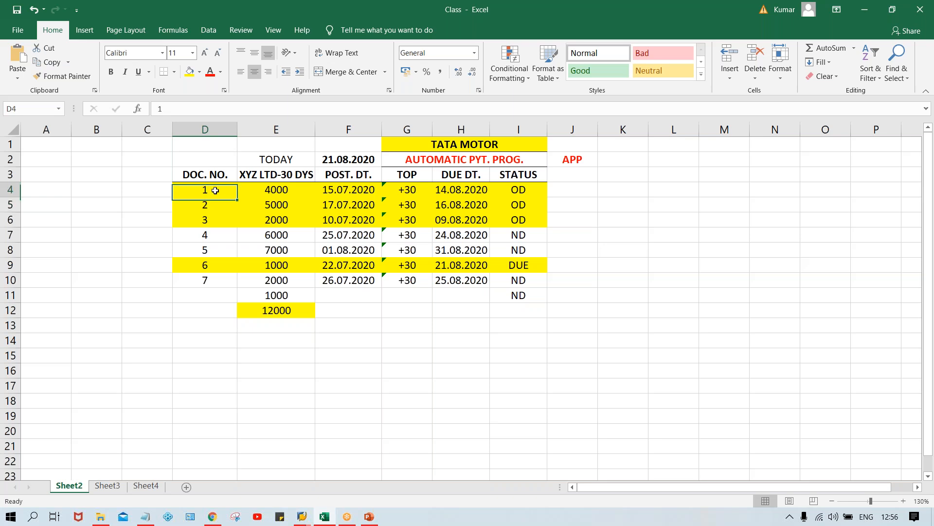
pyautogui.click(208, 222)
pyautogui.click(207, 265)
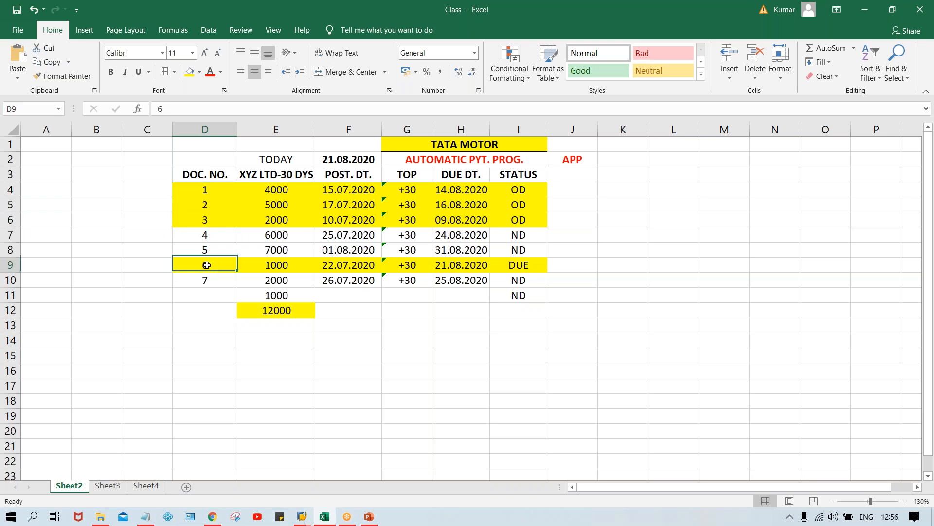
# Switch back to the payment run's free selection criteria and go to the first Values field.
pyautogui.click(208, 206)
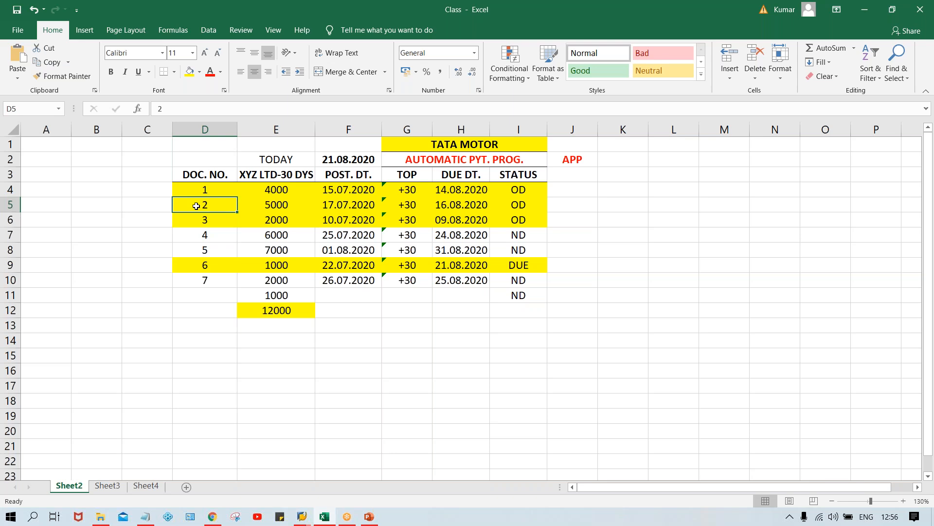
pyautogui.click(305, 517)
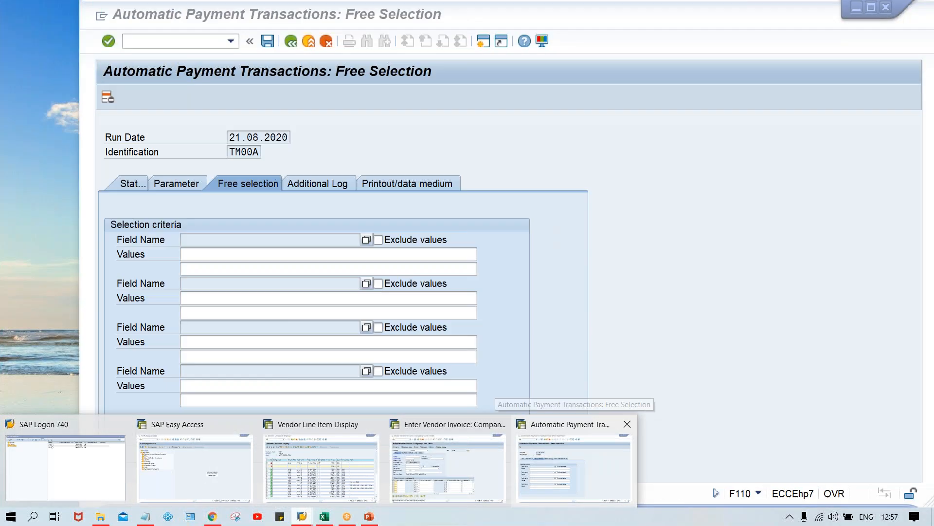
pyautogui.click(574, 467)
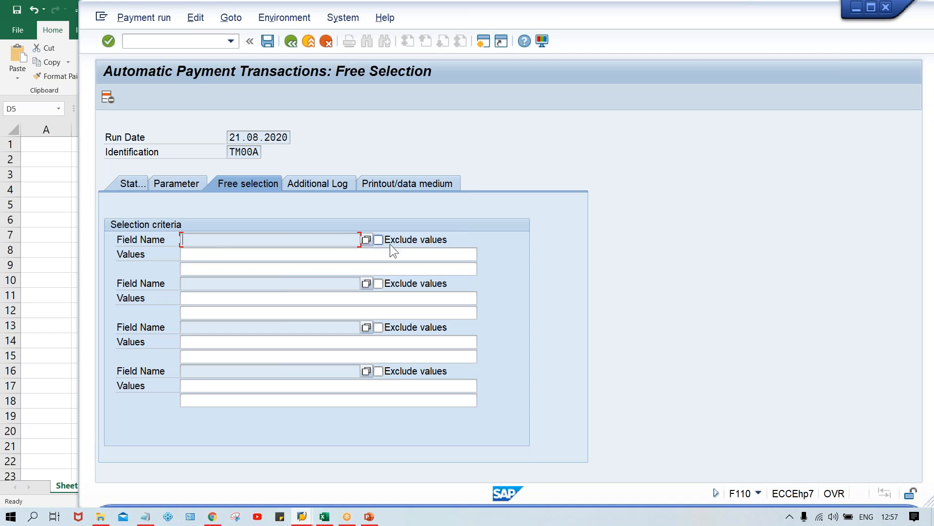
pyautogui.click(262, 254)
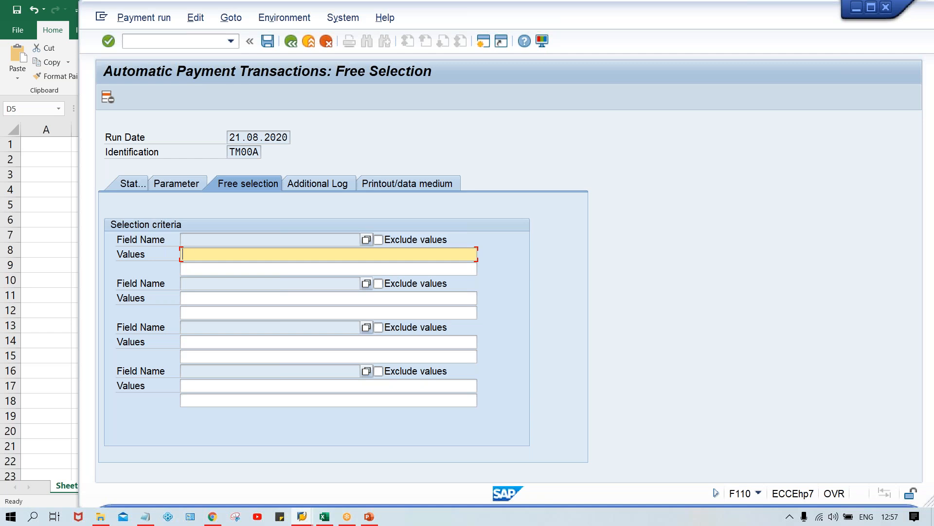
# Activate additional logging for the due date check, payment method selection in all cases and line items of the payment documents.
pyautogui.click(308, 183)
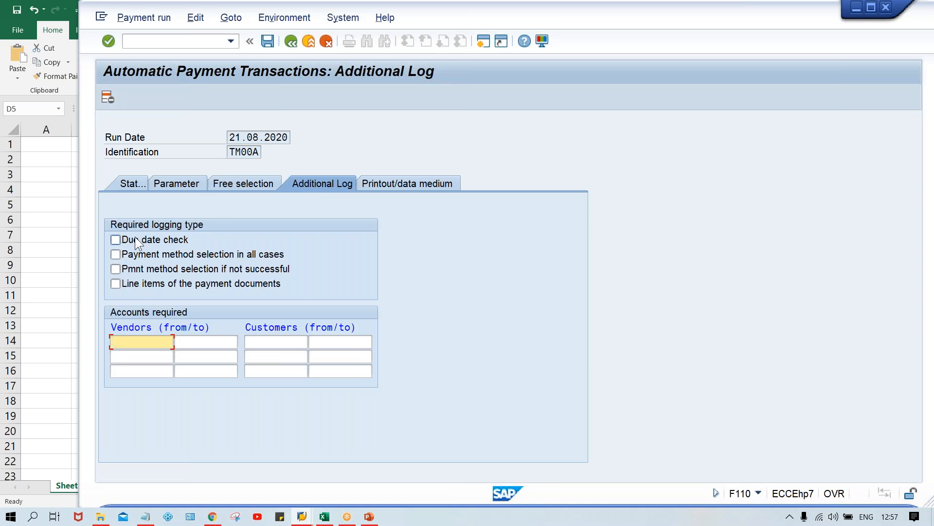
pyautogui.click(134, 239)
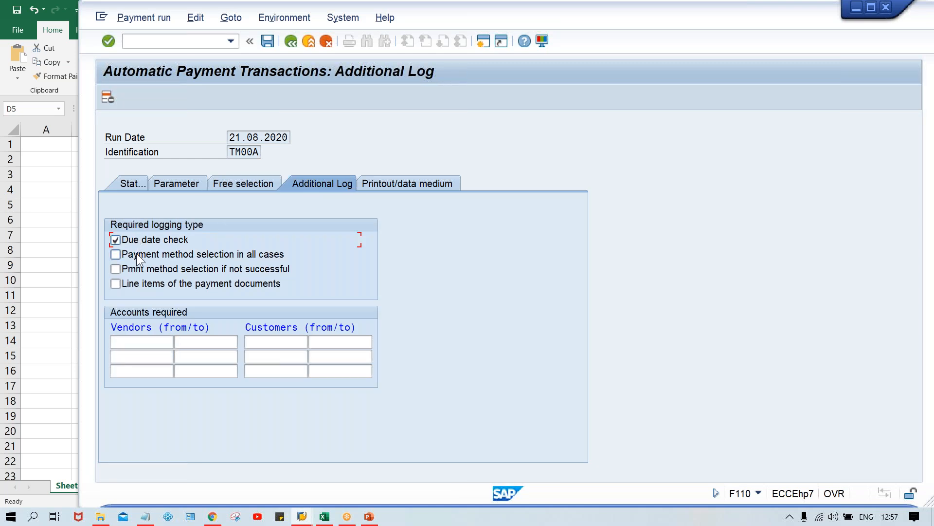
pyautogui.click(133, 283)
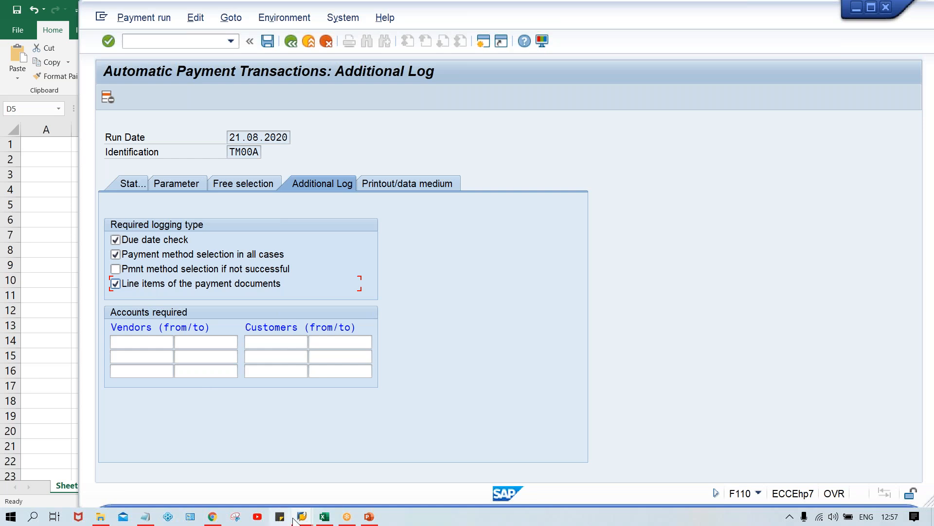
# Switch to the Class workbook and examine the due dates of overdue documents 1 to 3.
pyautogui.click(326, 516)
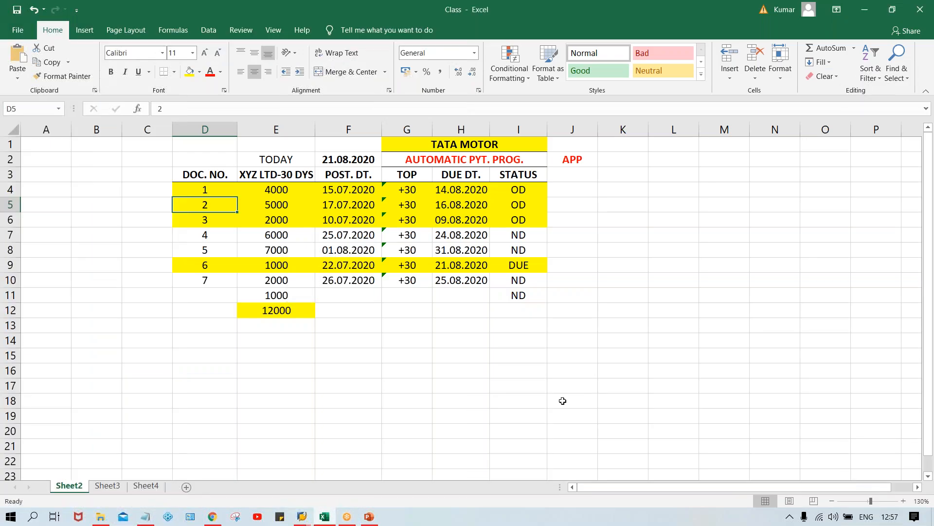
pyautogui.click(563, 457)
pyautogui.click(458, 200)
pyautogui.moveTo(457, 201); pyautogui.dragTo(461, 219)
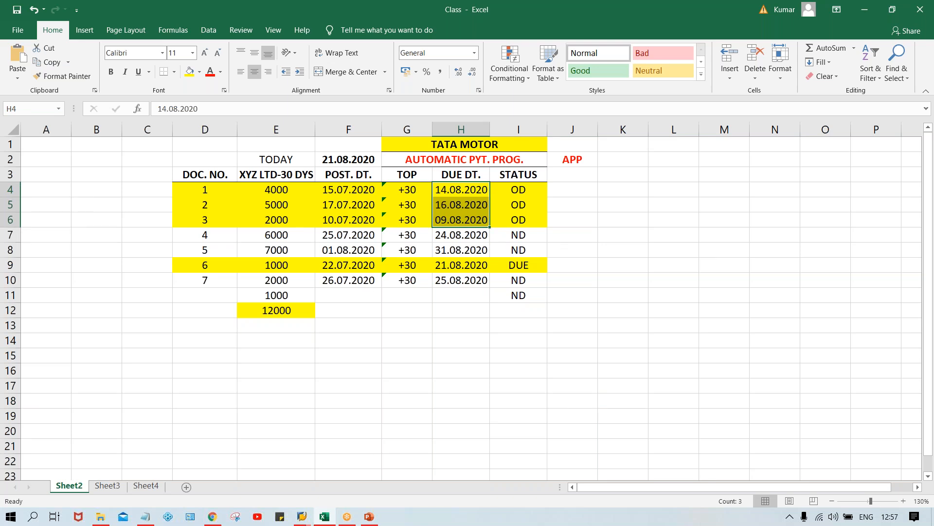
# Switch back to the payment run and enter the test vendor's account number as the starting vendor for the additional log.
pyautogui.click(301, 517)
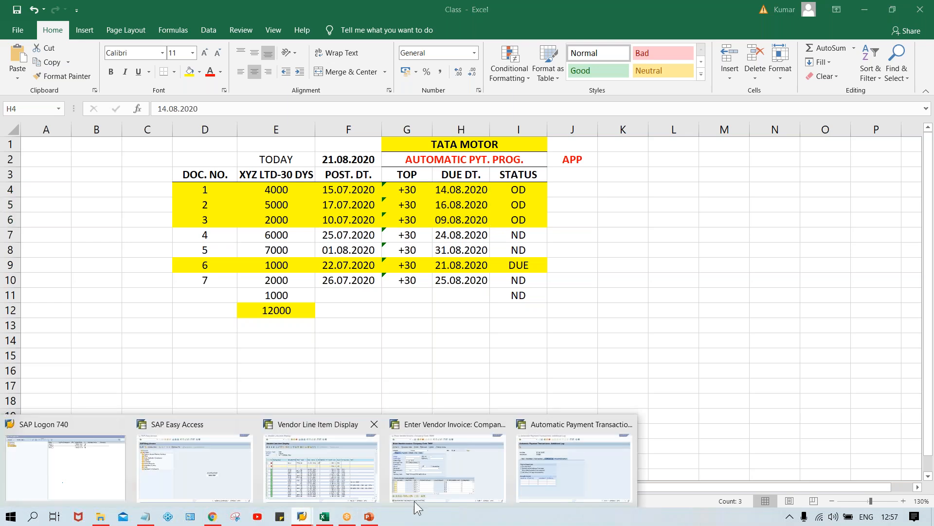
pyautogui.click(590, 470)
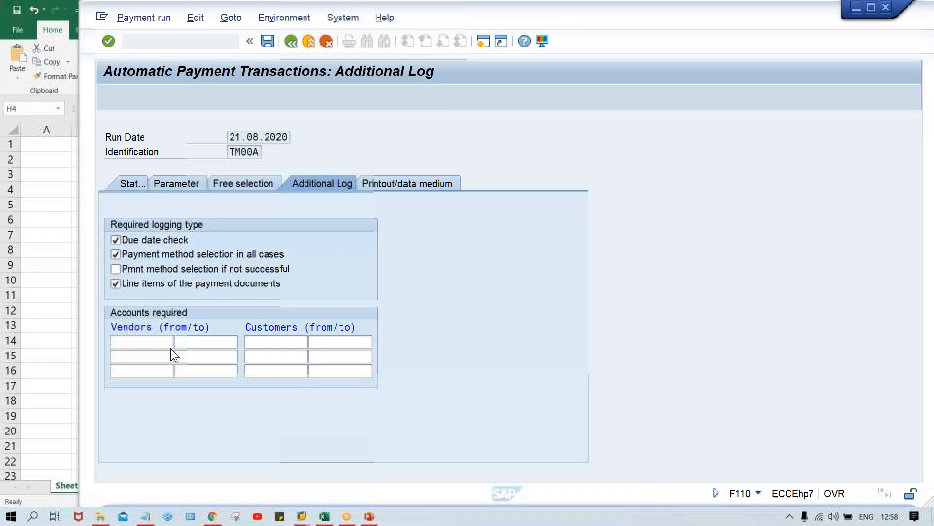
pyautogui.click(133, 341)
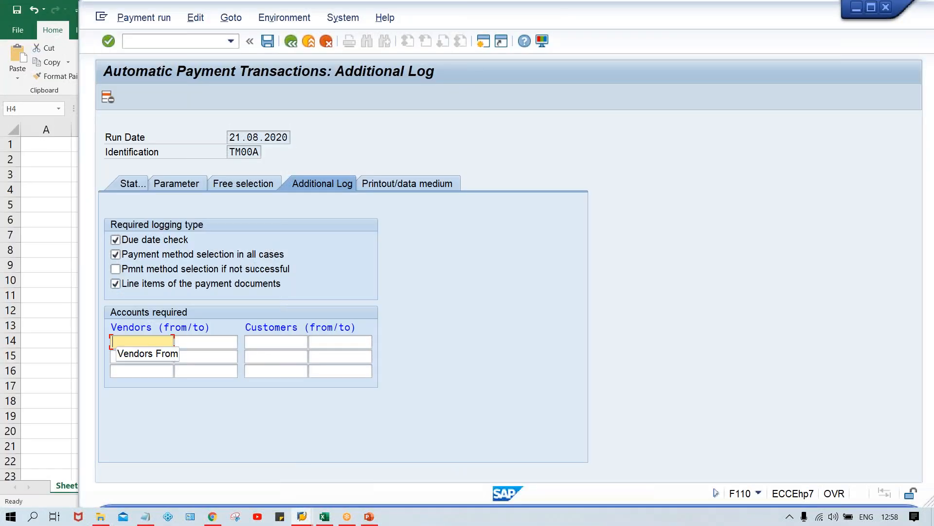
pyautogui.write('11000')
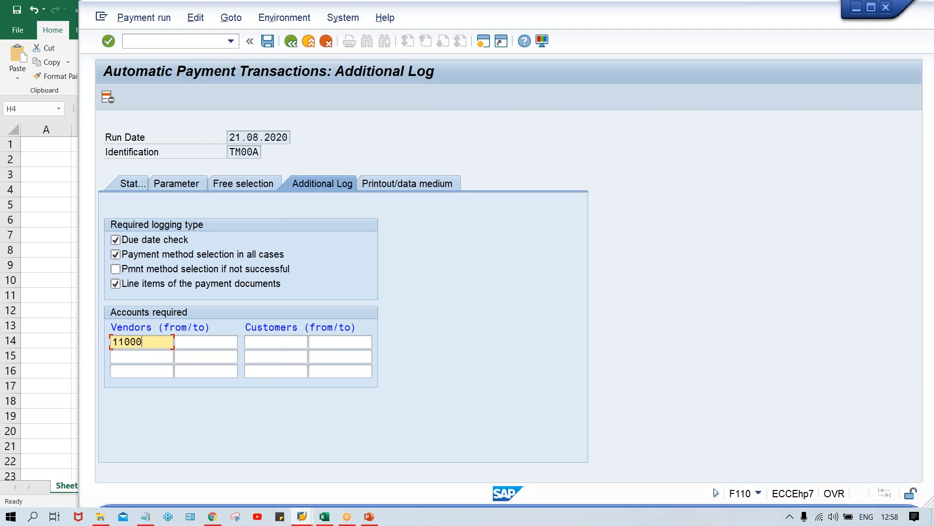
pyautogui.write('3')
pyautogui.press('Return')
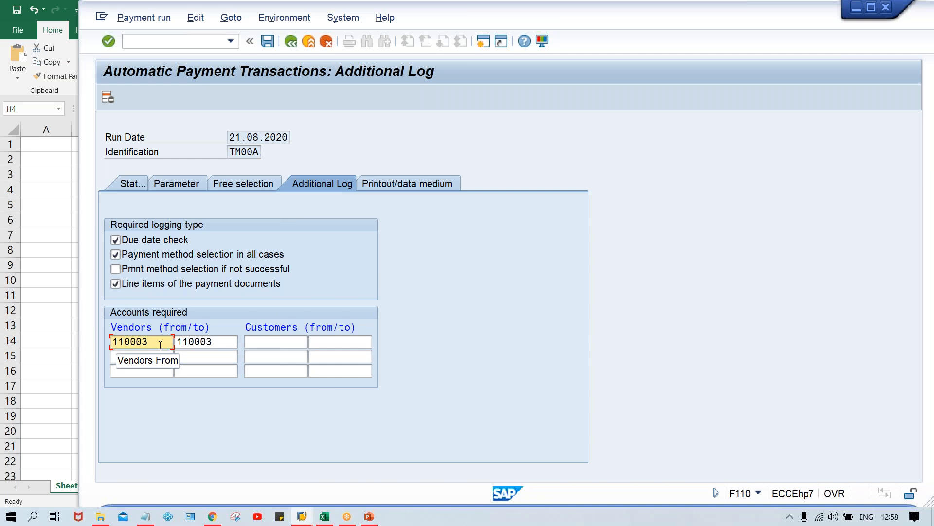
pyautogui.doubleClick(144, 342)
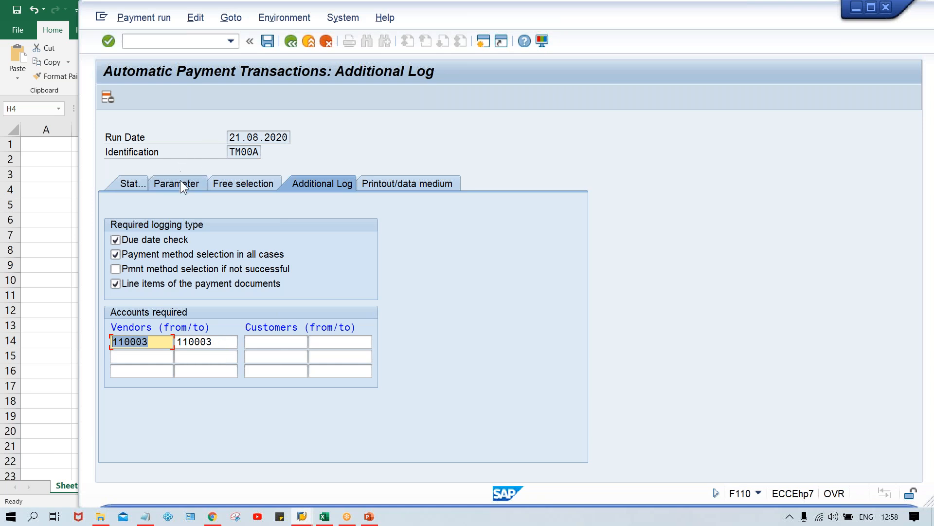
# Check the printout programs, save the details of payment run TM00A and display its status.
pyautogui.click(421, 187)
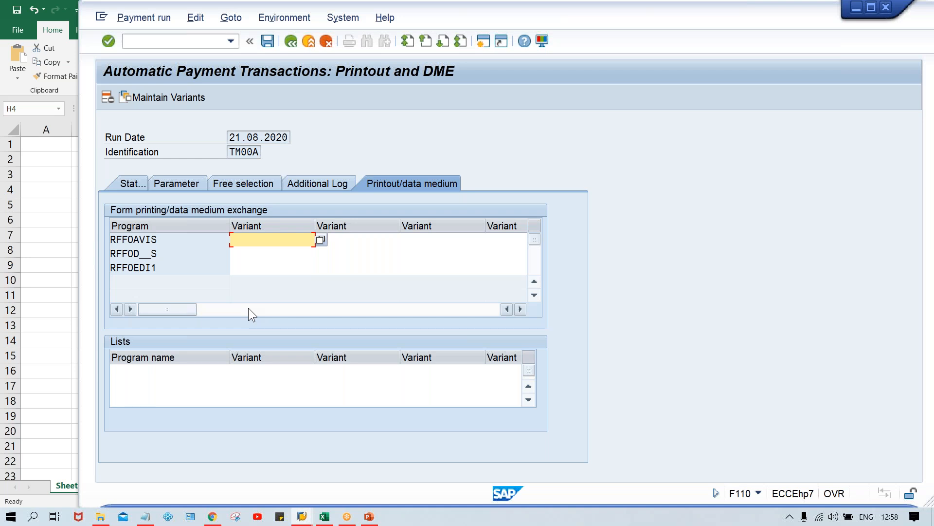
pyautogui.click(311, 180)
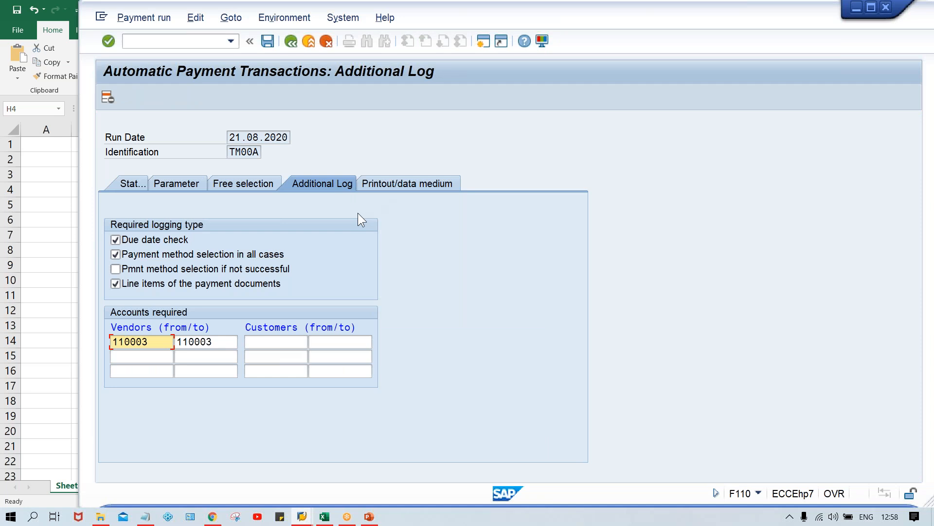
pyautogui.click(267, 42)
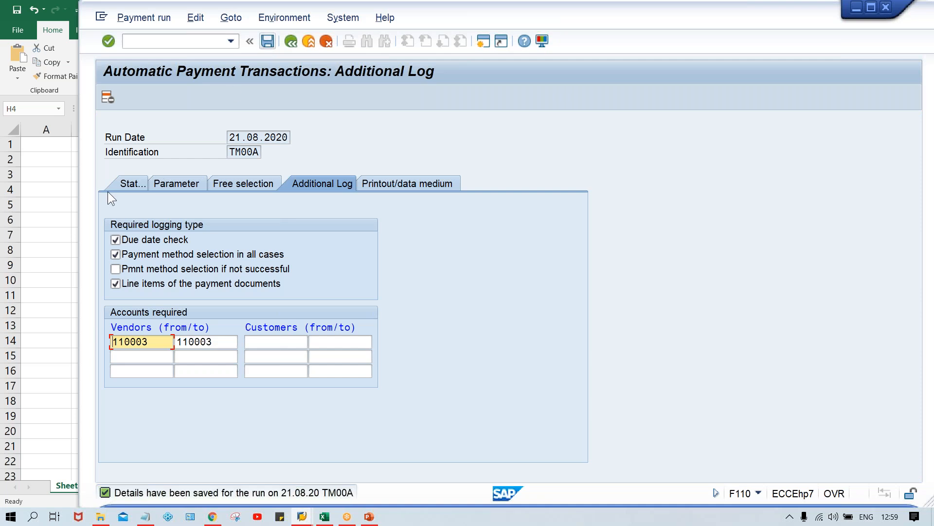
pyautogui.click(129, 188)
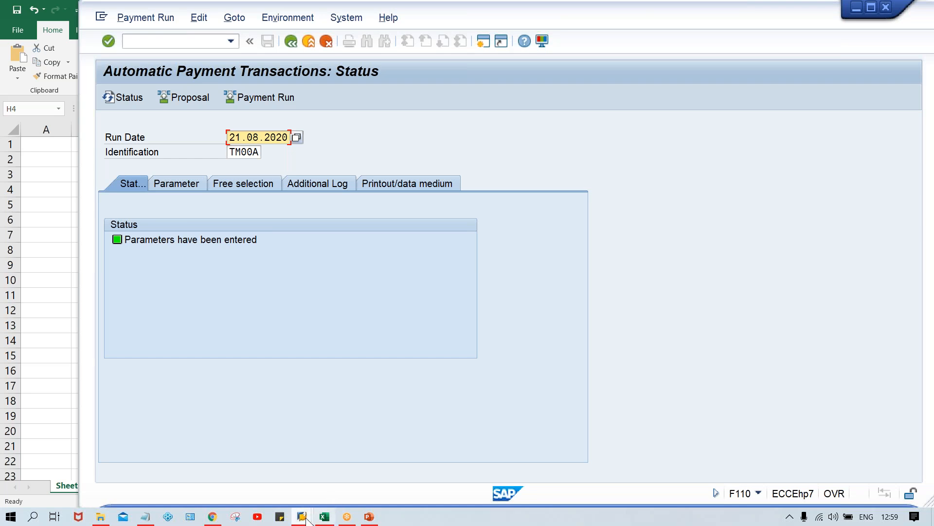
# Switch to the Class workbook and examine the highlighted documents that the payment proposal should include.
pyautogui.click(325, 521)
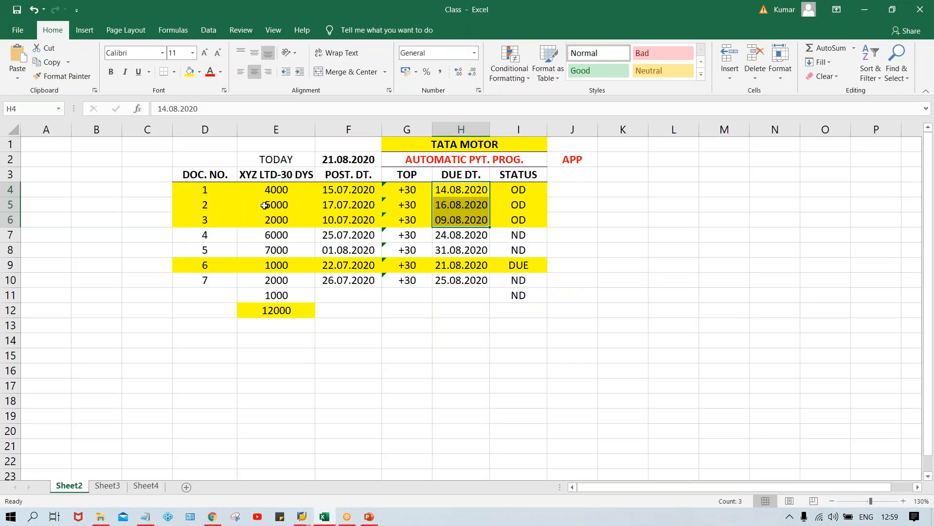
pyautogui.click(290, 272)
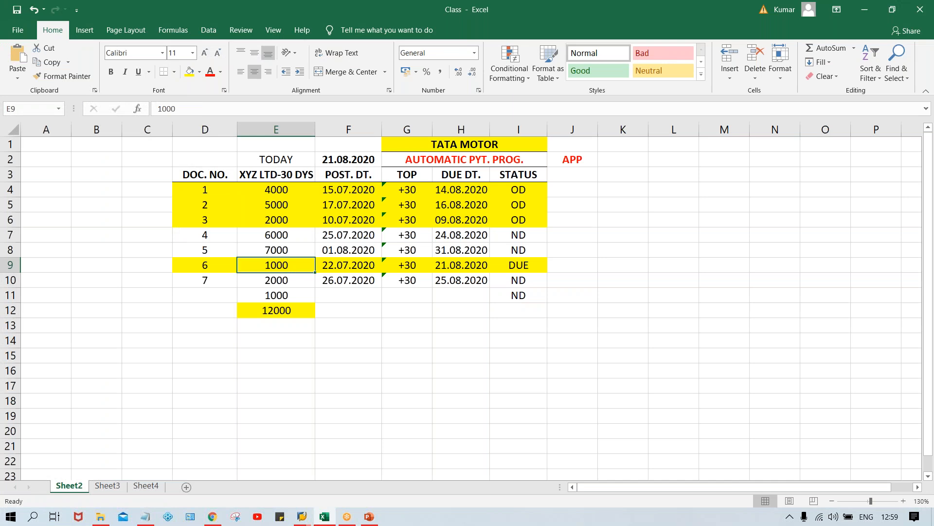
pyautogui.click(200, 204)
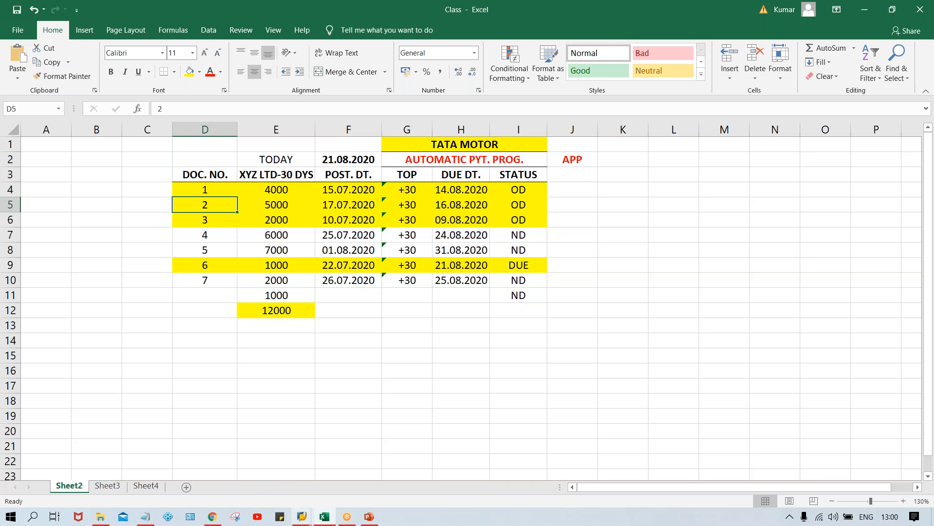
# Switch back to payment run TM00A and schedule its proposal to start immediately, refreshing the status.
pyautogui.moveTo(302, 516)
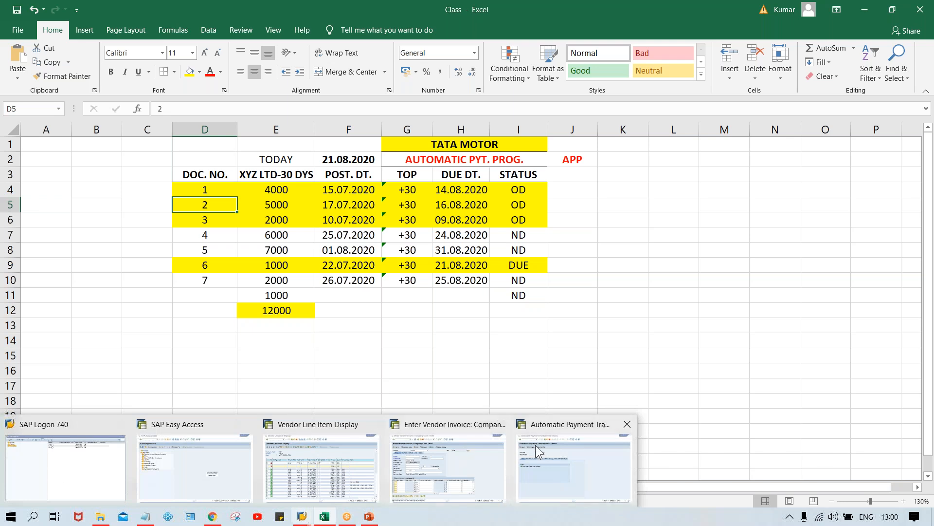
pyautogui.click(576, 458)
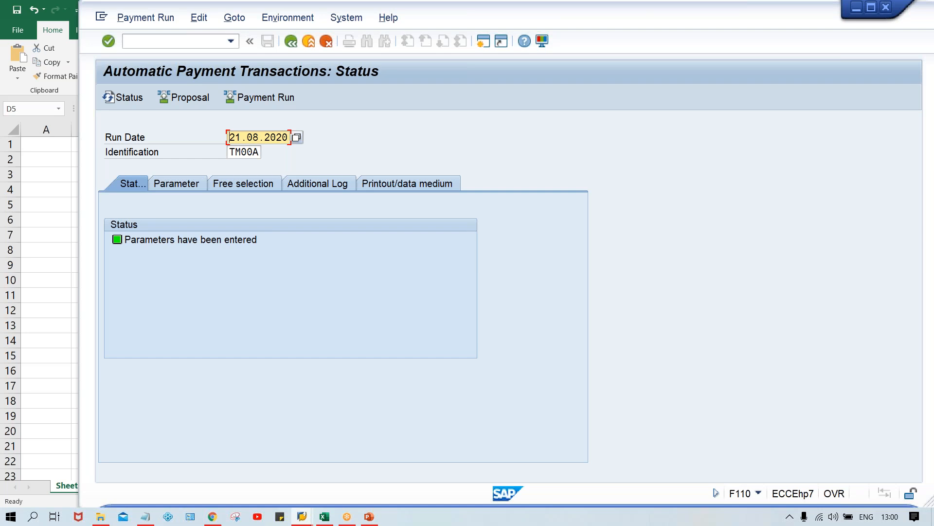
pyautogui.click(193, 99)
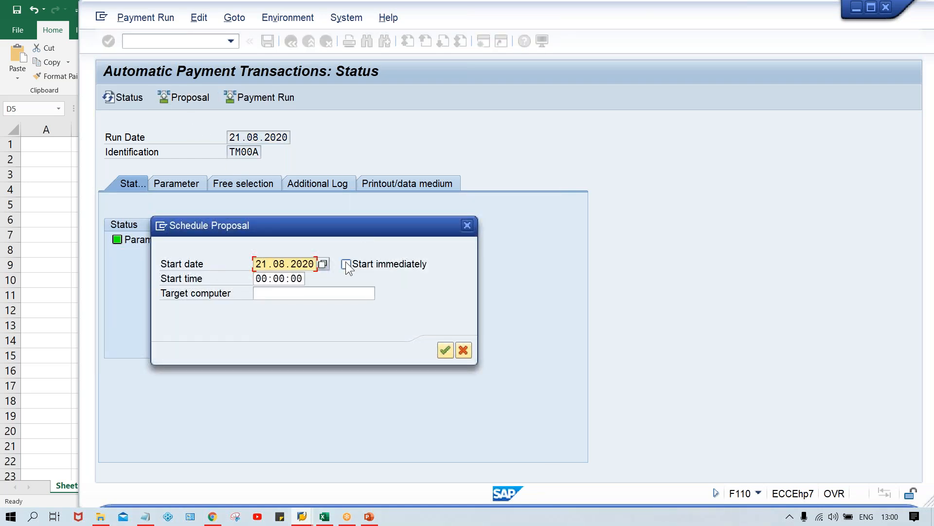
pyautogui.click(346, 265)
pyautogui.press('Return')
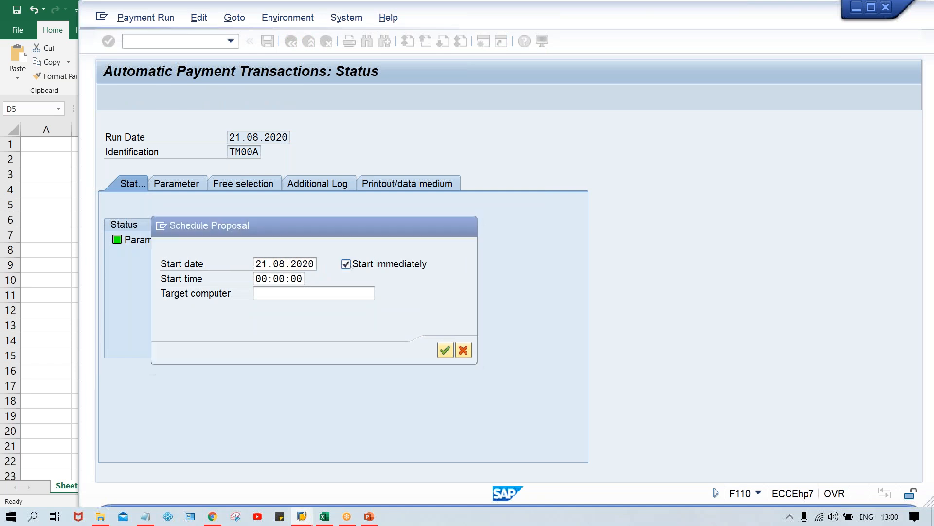
pyautogui.press('Return')
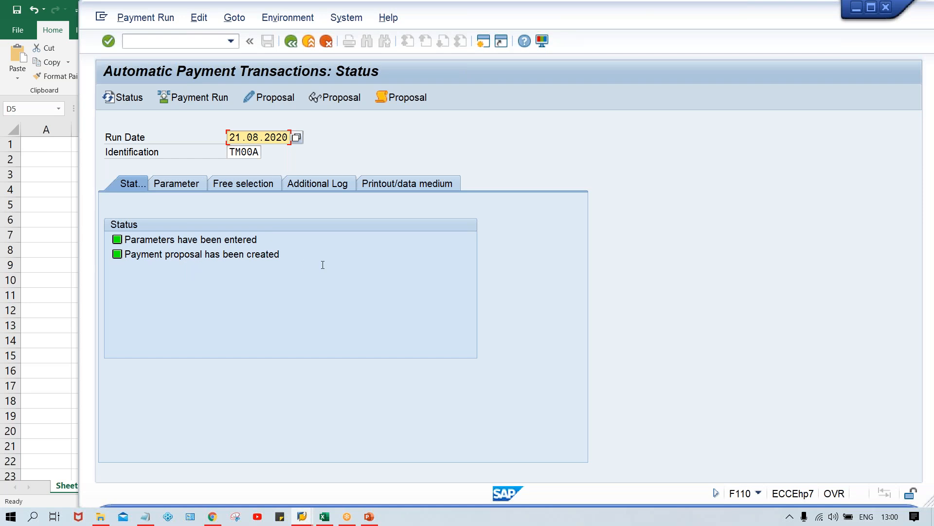
# Display the payment proposal's job log and examine the due date and payment method entries through the end of the log.
pyautogui.click(411, 97)
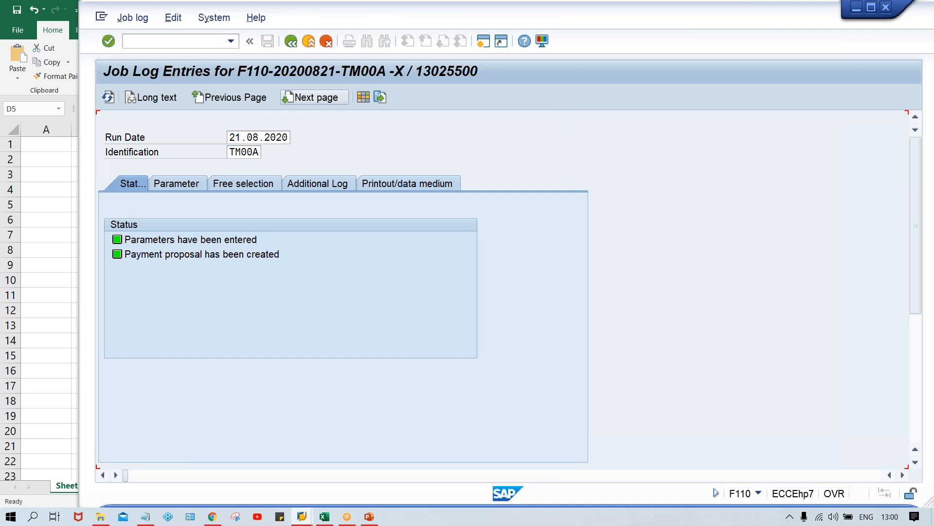
pyautogui.click(314, 97)
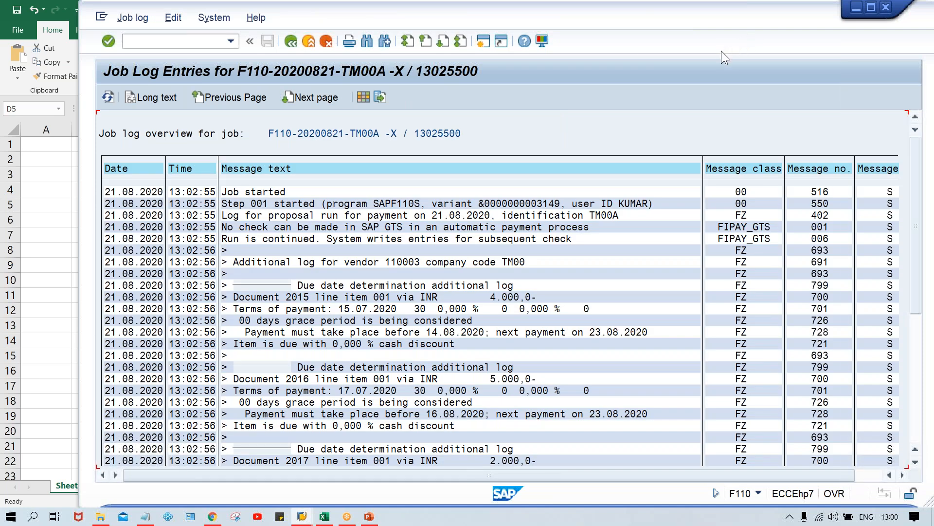
pyautogui.hotkey('ctrl', 'n')
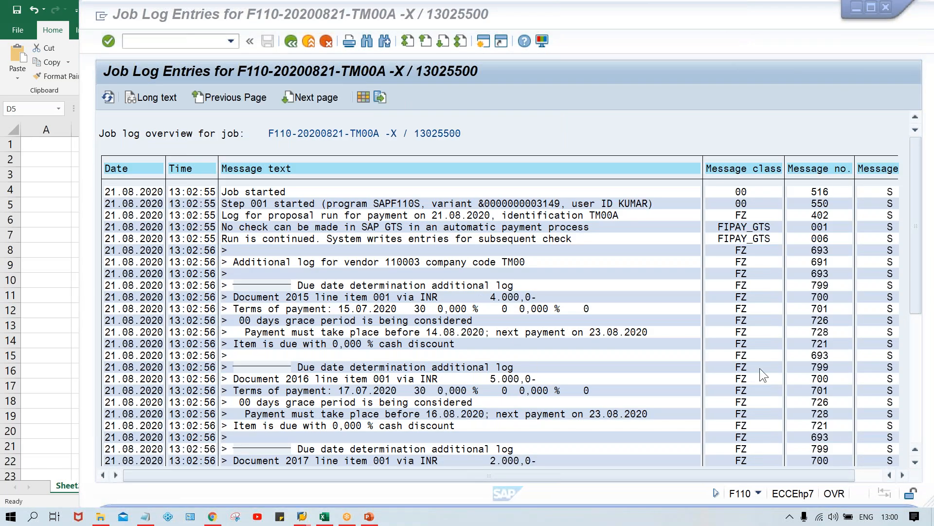
pyautogui.click(914, 437)
pyautogui.click(915, 441)
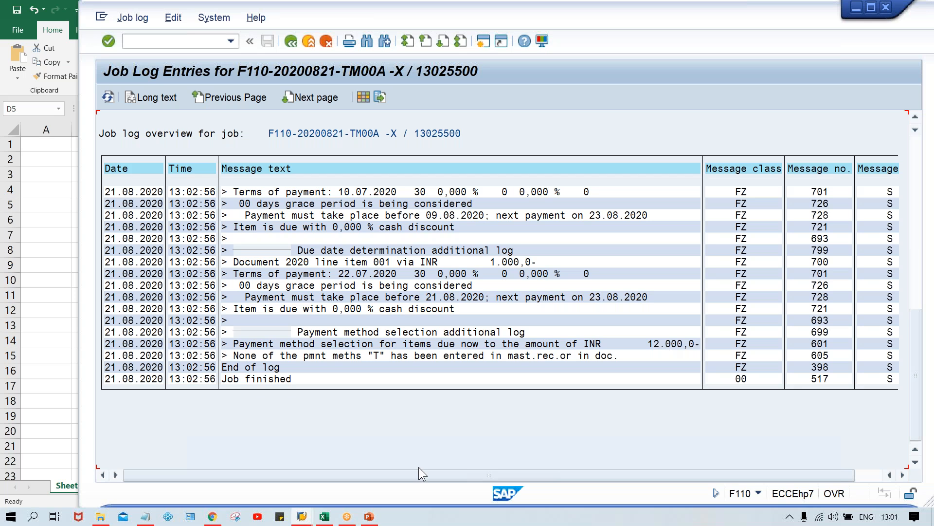
# Compare the proposal log's amount due with the highlighted total in the Class workbook and switch back to the log.
pyautogui.click(328, 518)
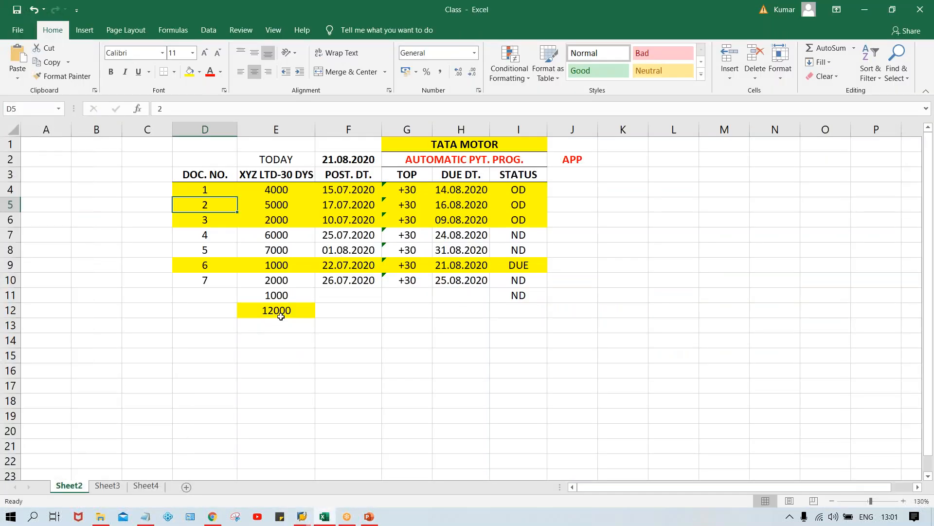
pyautogui.click(280, 315)
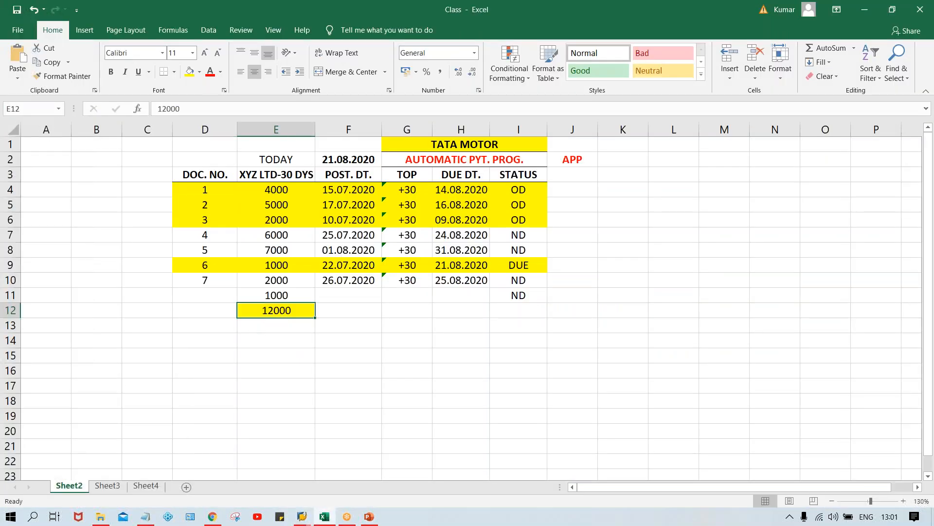
pyautogui.click(302, 517)
pyautogui.click(577, 453)
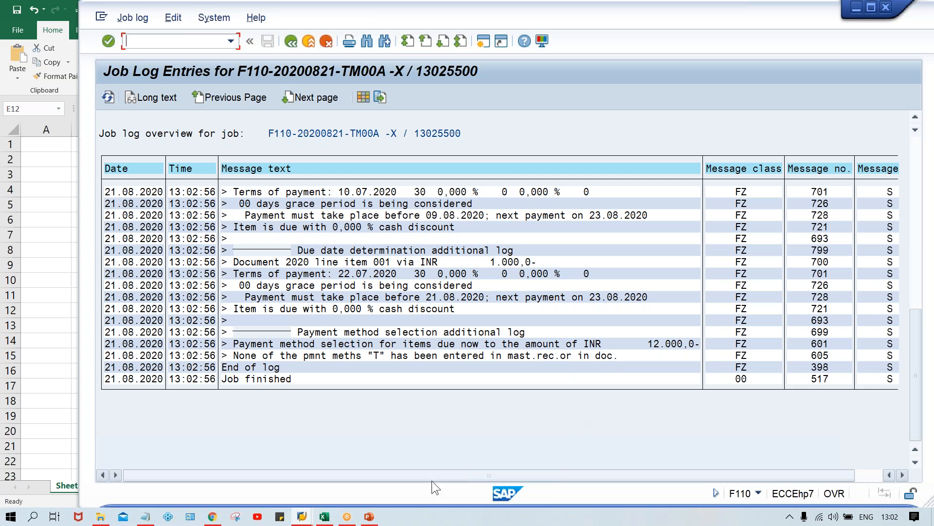
# Leave the job log and examine the payment method set for company code TM00 in the run parameters.
pyautogui.click(290, 41)
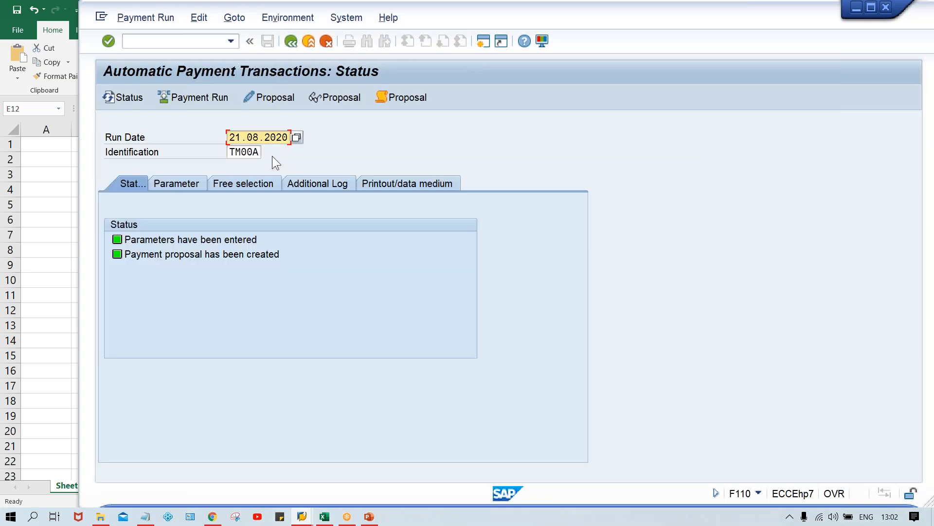
pyautogui.click(177, 185)
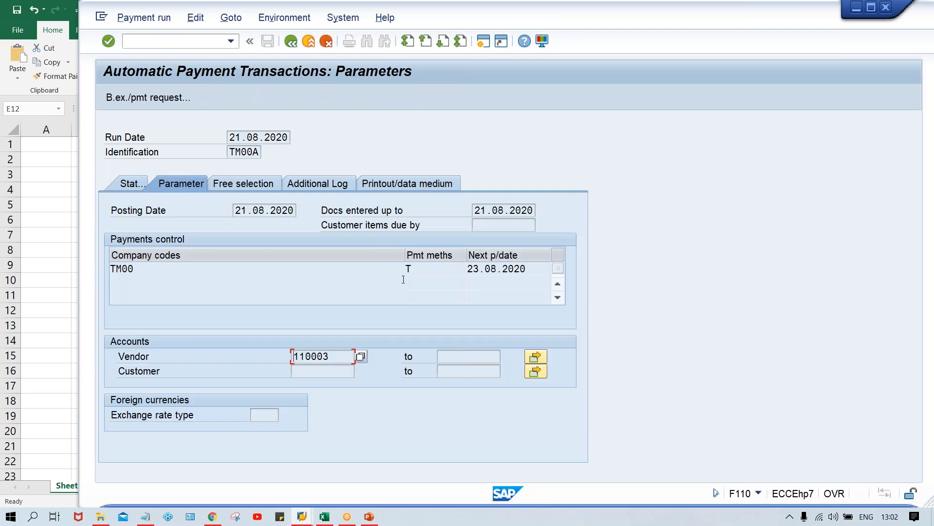
pyautogui.click(427, 269)
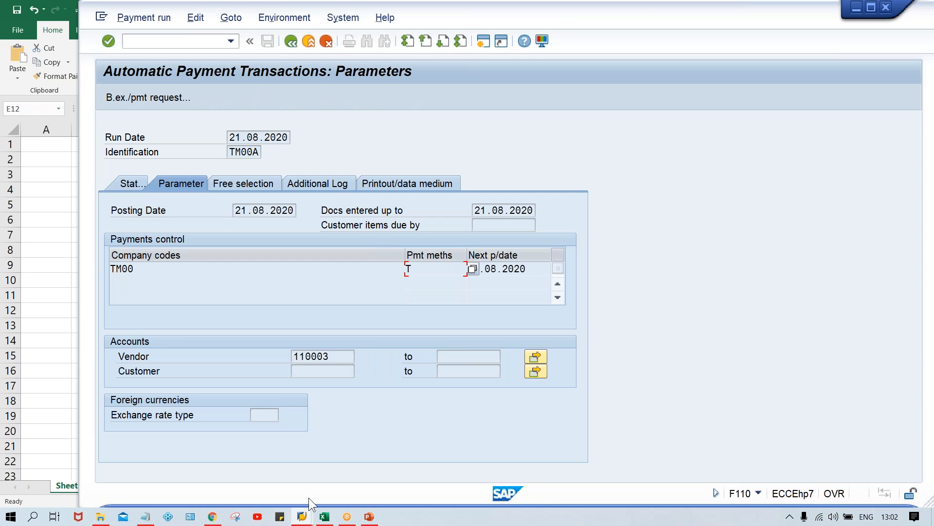
# Switch to the Vendor Line Item Display and refresh the test vendor's line items.
pyautogui.moveTo(304, 518)
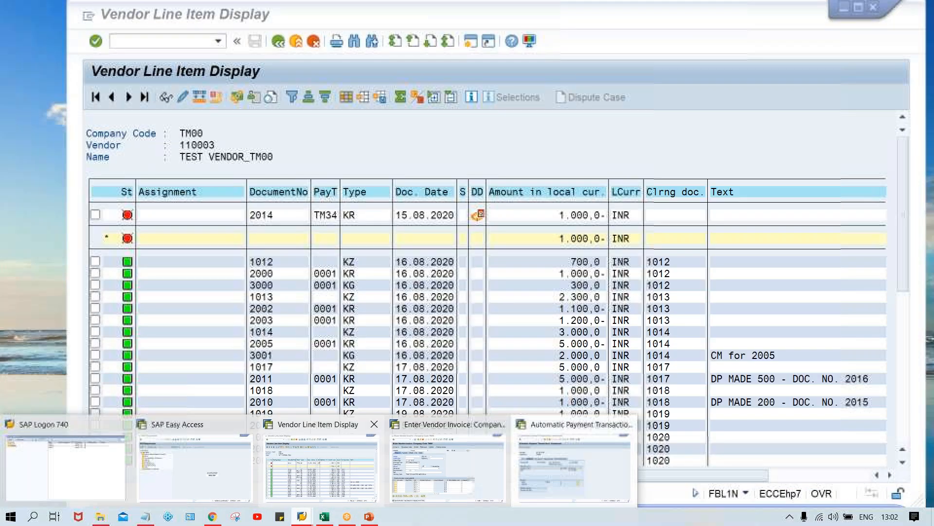
pyautogui.click(327, 468)
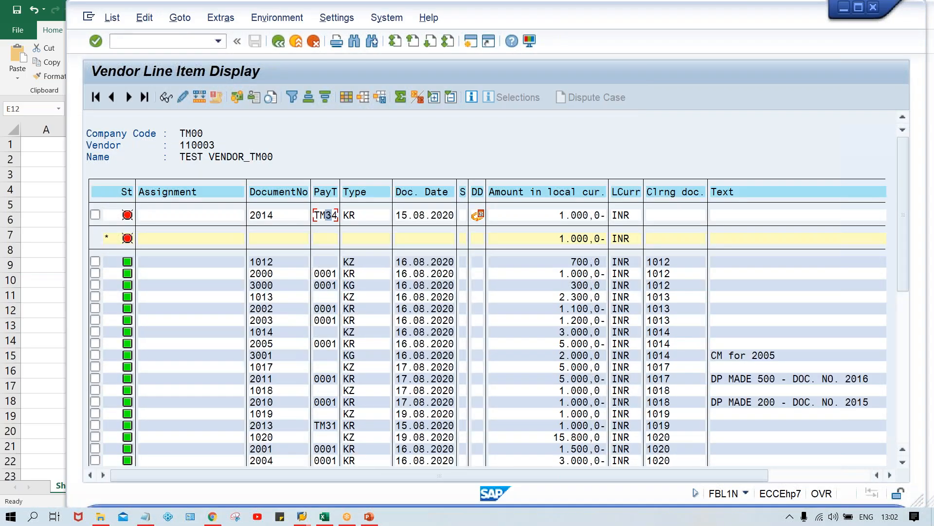
pyautogui.click(112, 18)
pyautogui.click(115, 55)
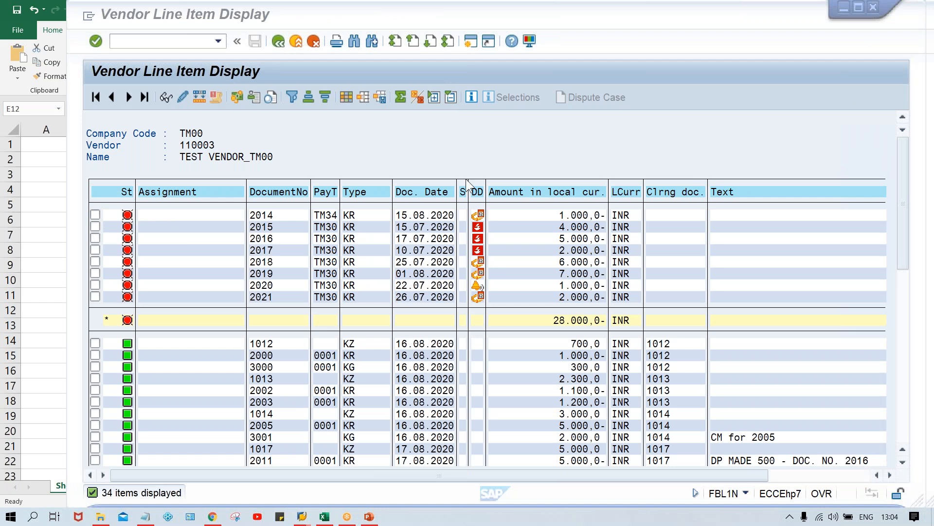
# Check the payment method entered for company code TM00 in the automatic payment run's parameters.
pyautogui.click(574, 138)
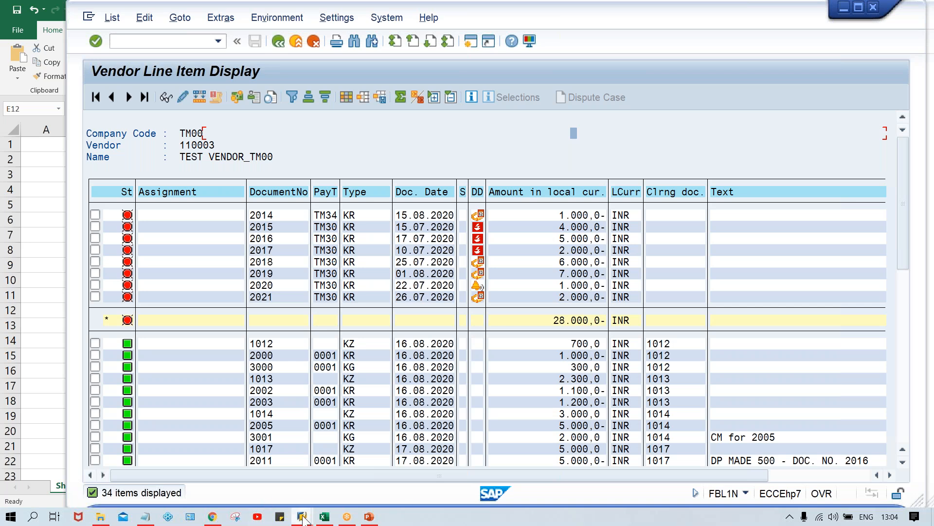
pyautogui.moveTo(303, 518)
pyautogui.click(437, 486)
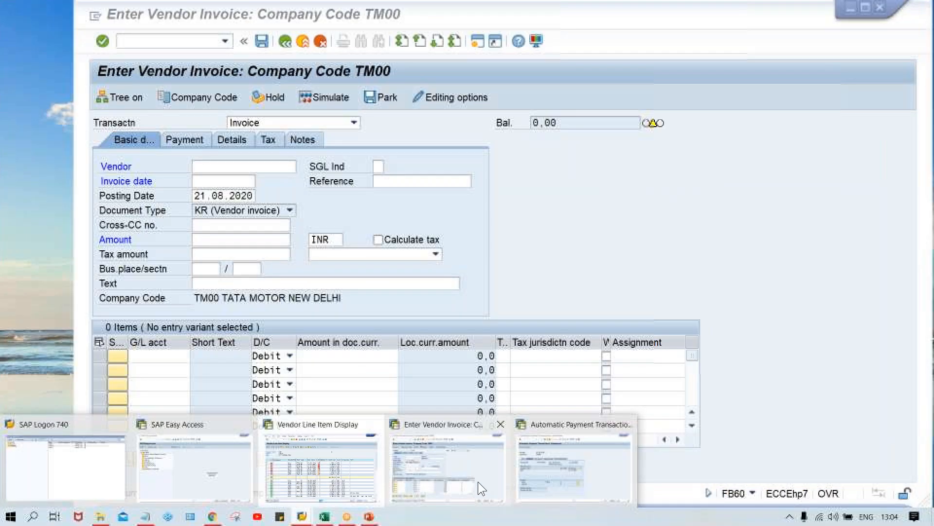
pyautogui.click(546, 495)
pyautogui.click(422, 266)
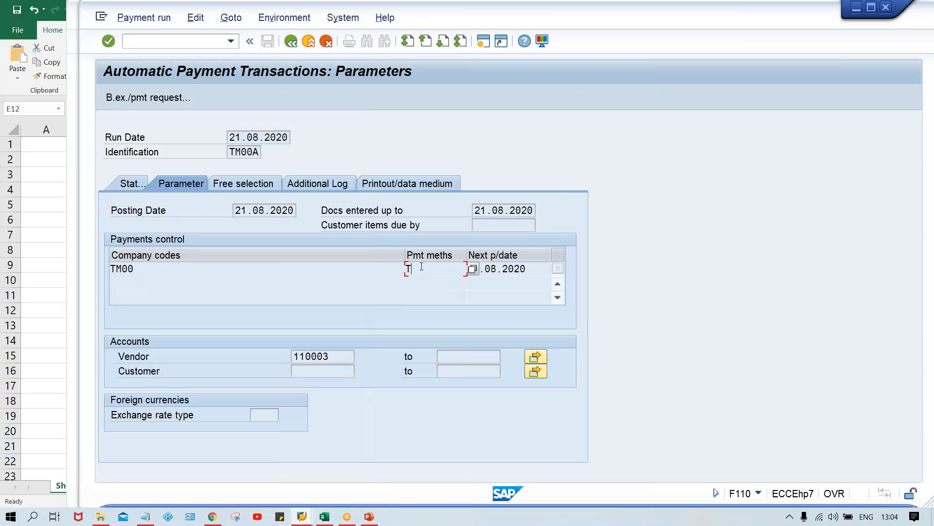
# Open the vendor invoice line item dated 15.07.2020 and check its payment method.
pyautogui.click(302, 518)
pyautogui.click(291, 483)
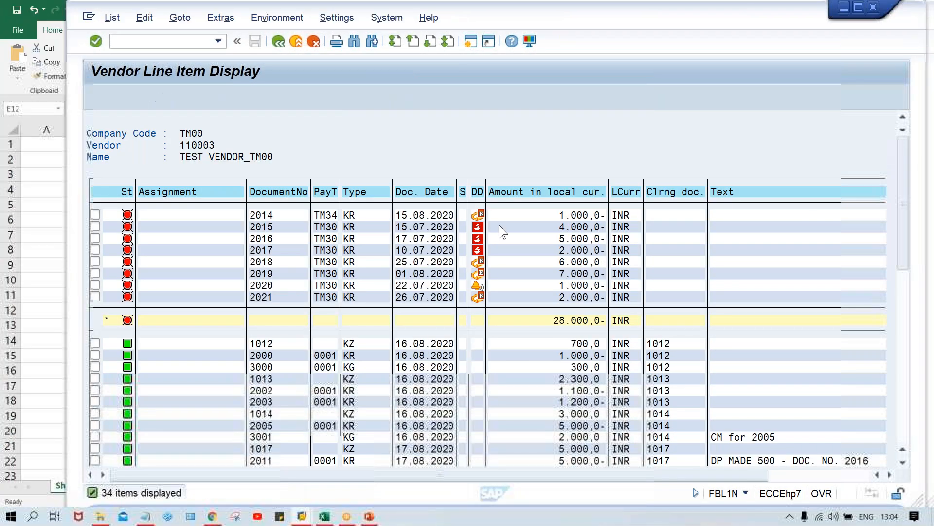
pyautogui.doubleClick(531, 224)
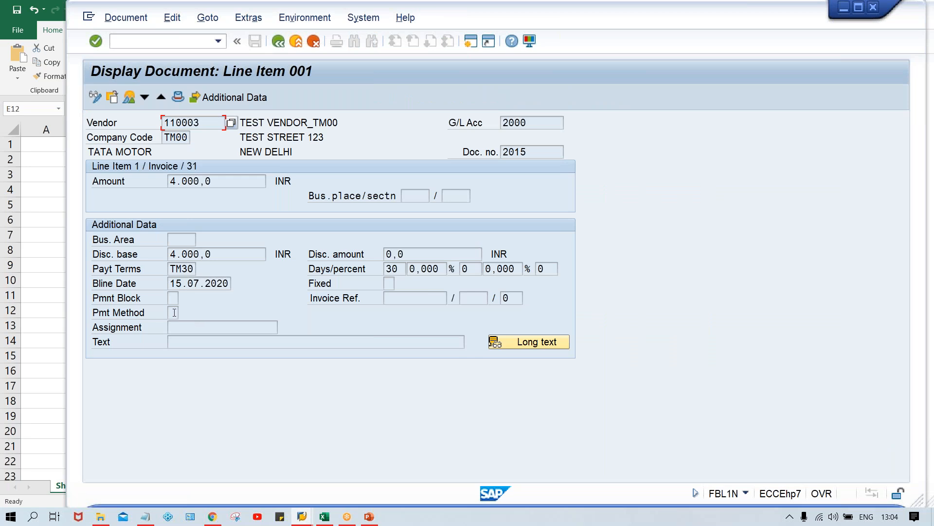
pyautogui.click(174, 313)
# Display the proposal log of payment run TM00A and read the payment method selection entries at its end.
pyautogui.moveTo(302, 519)
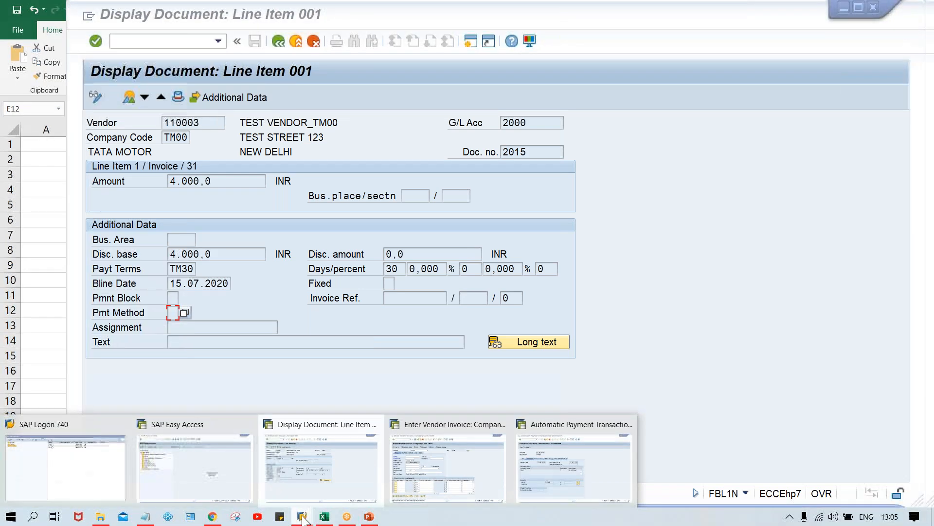
pyautogui.click(544, 480)
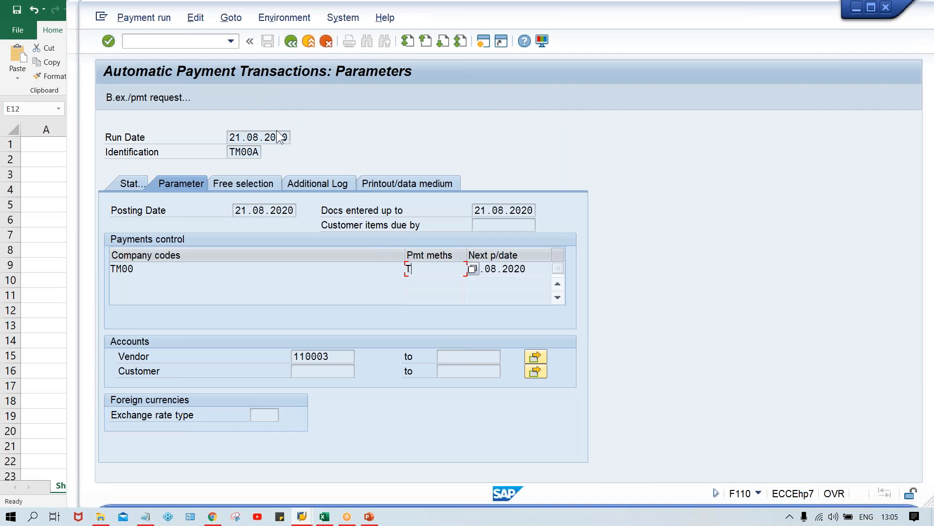
pyautogui.click(130, 185)
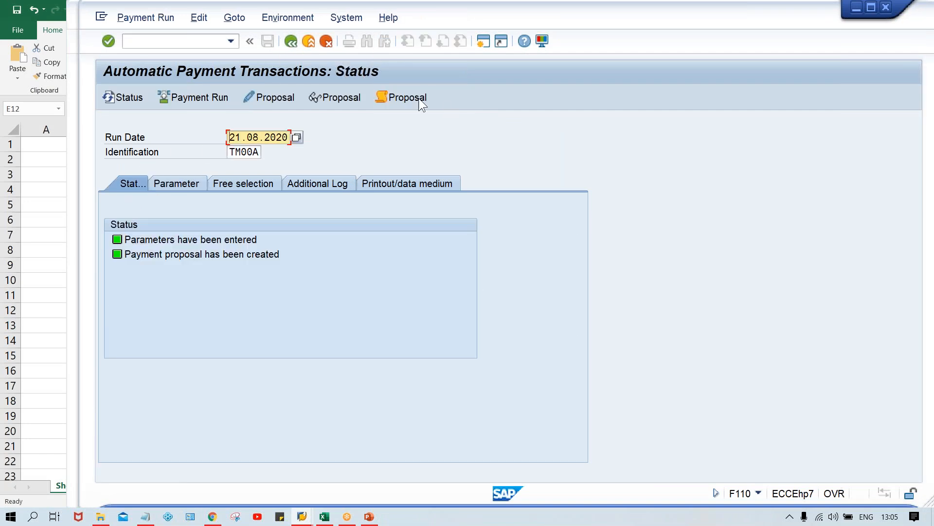
pyautogui.click(417, 98)
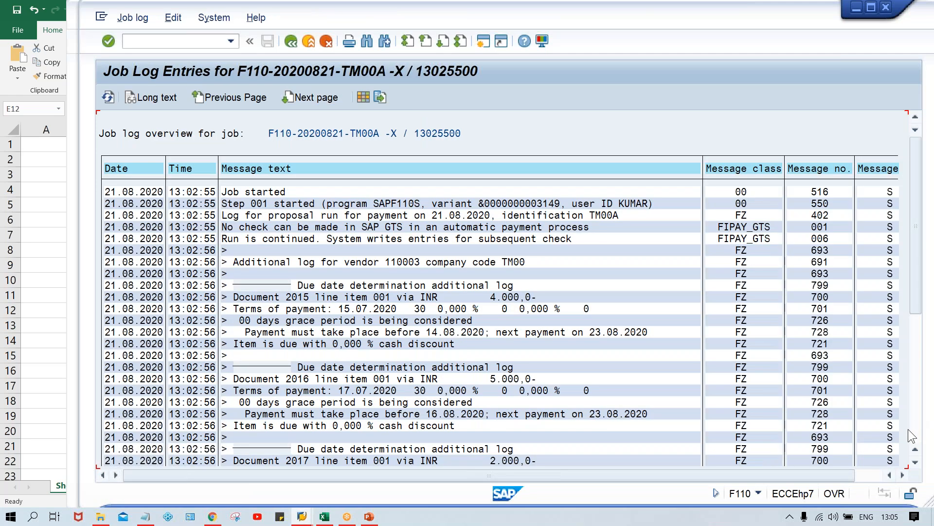
pyautogui.click(917, 443)
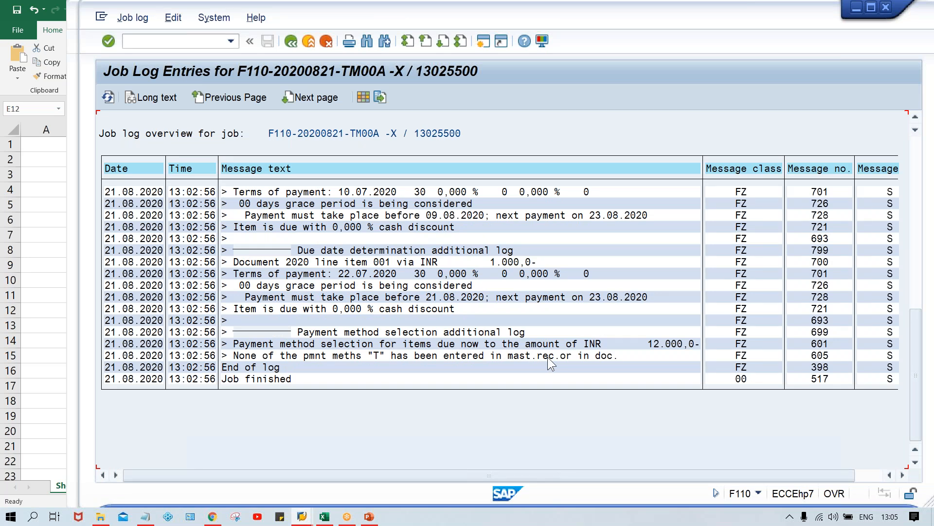
# Open the test vendor's company code payment transactions data for TM00 in change mode with transaction XK02.
pyautogui.click(302, 516)
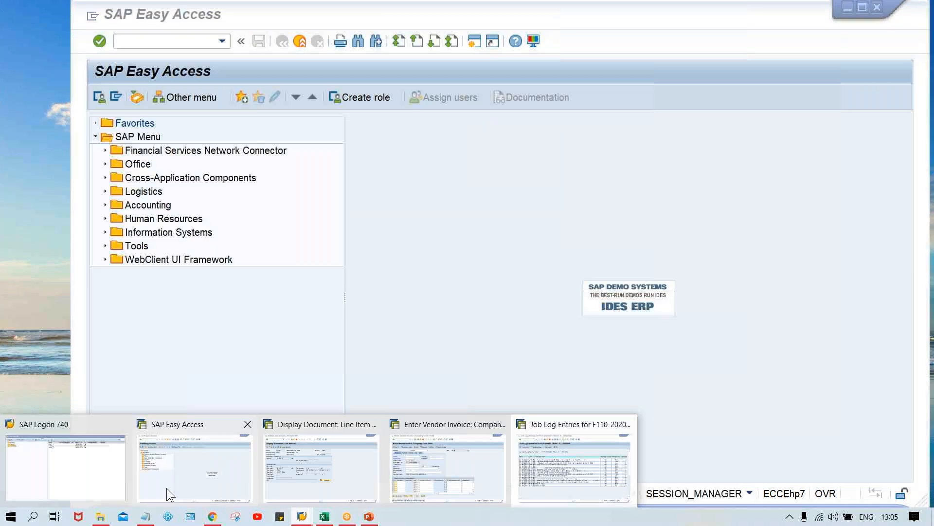
pyautogui.click(174, 481)
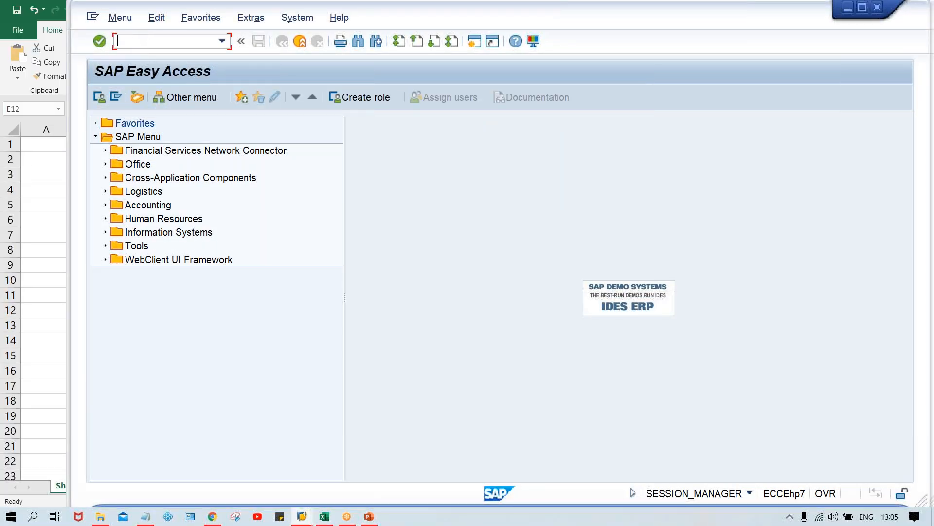
pyautogui.write('XK02')
pyautogui.press('Return')
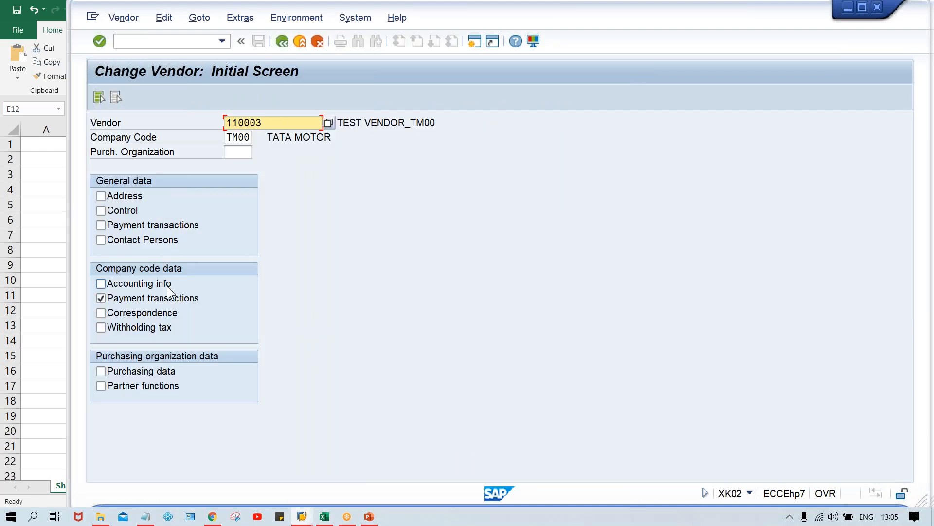
pyautogui.press('Return')
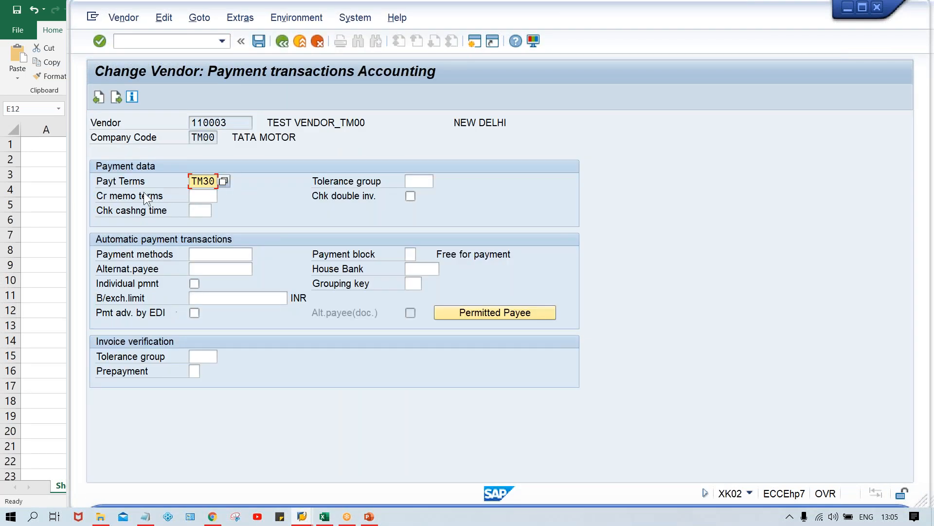
pyautogui.click(281, 42)
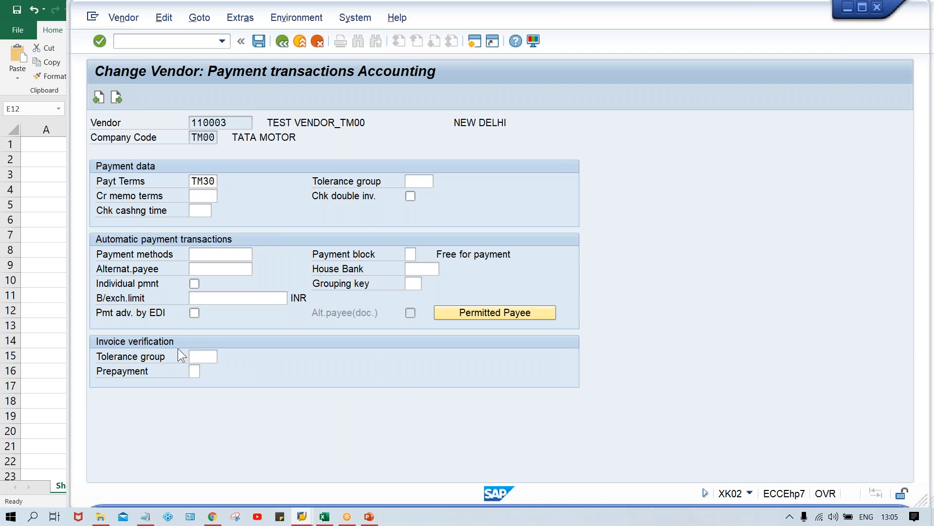
pyautogui.press('Return')
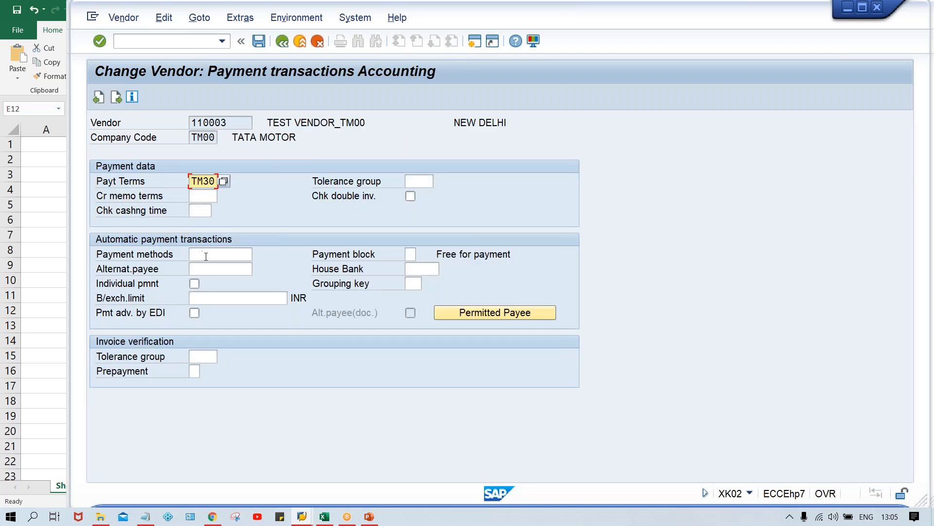
# Set the vendor's payment methods to T and save the vendor record.
pyautogui.click(205, 255)
pyautogui.write('T')
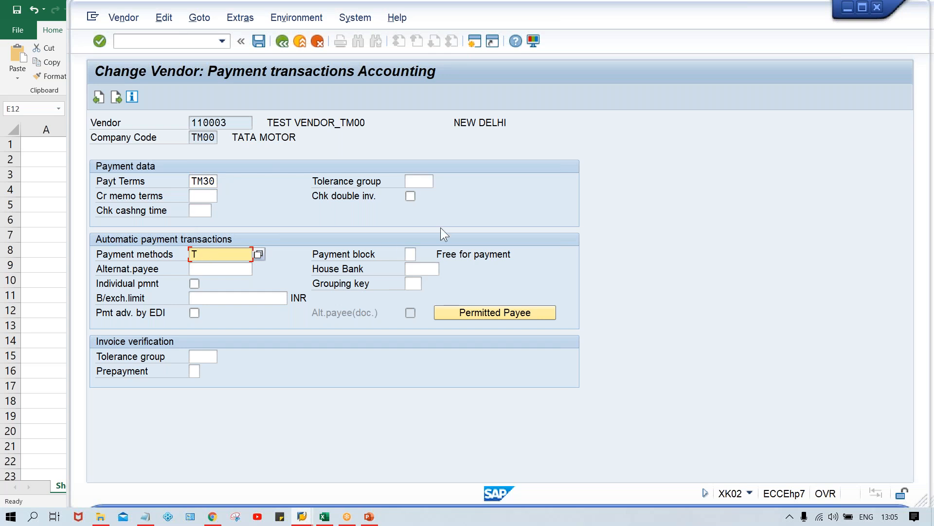
pyautogui.hotkey('ctrl', 's')
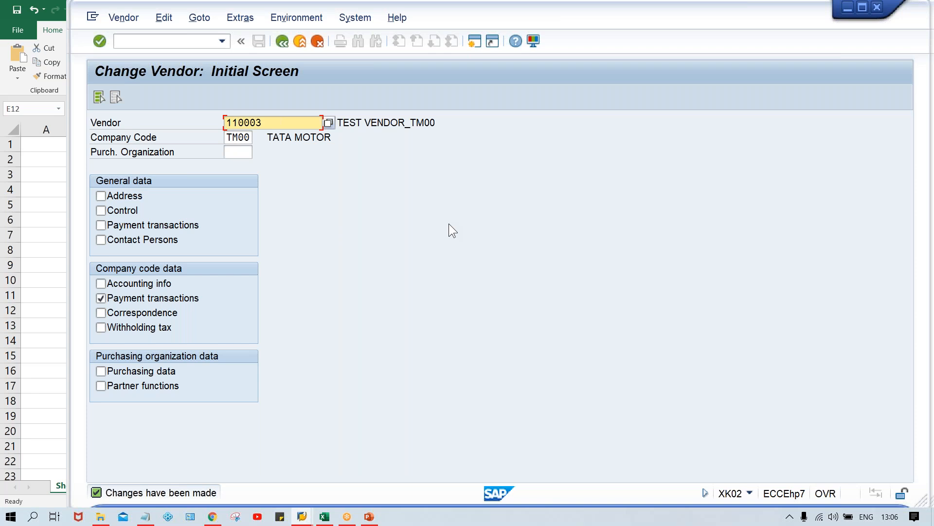
# Return from the proposal job log to the status view of automatic payment run TM00A.
pyautogui.moveTo(291, 125); pyautogui.dragTo(143, 118)
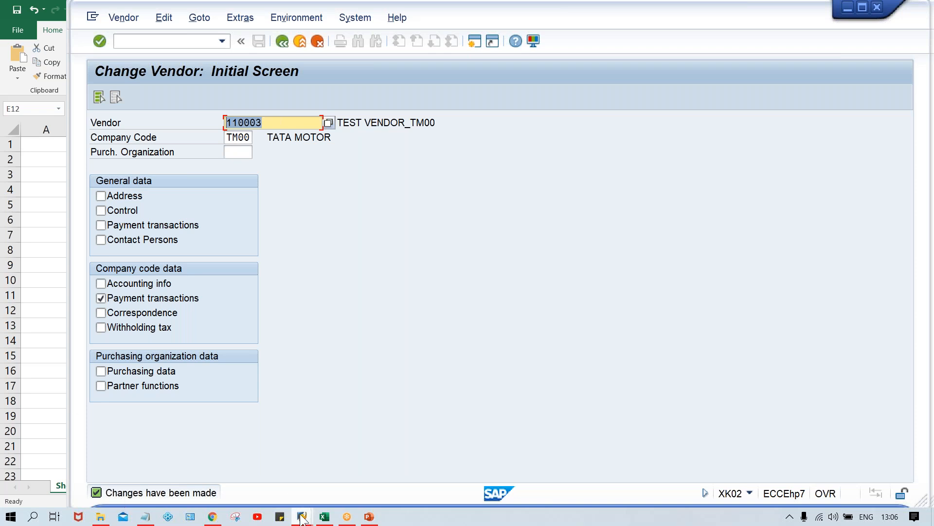
pyautogui.moveTo(303, 514)
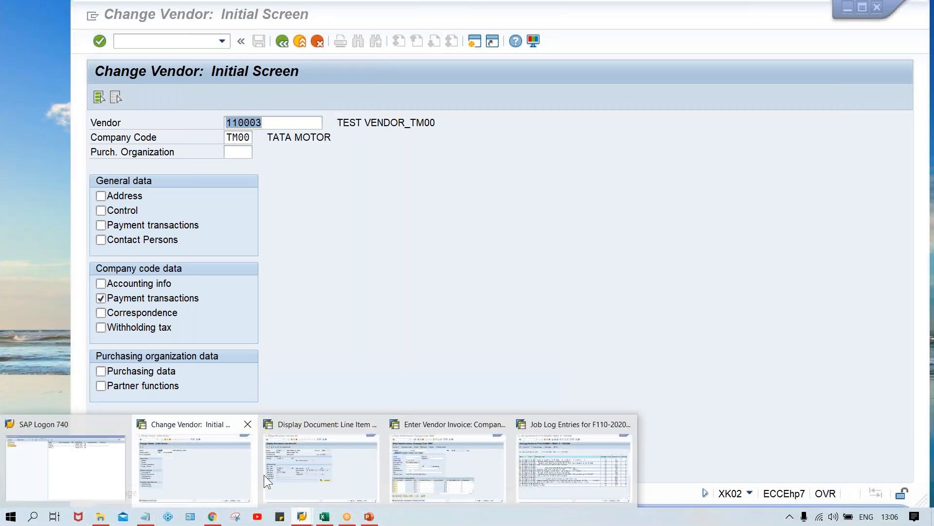
pyautogui.moveTo(414, 475)
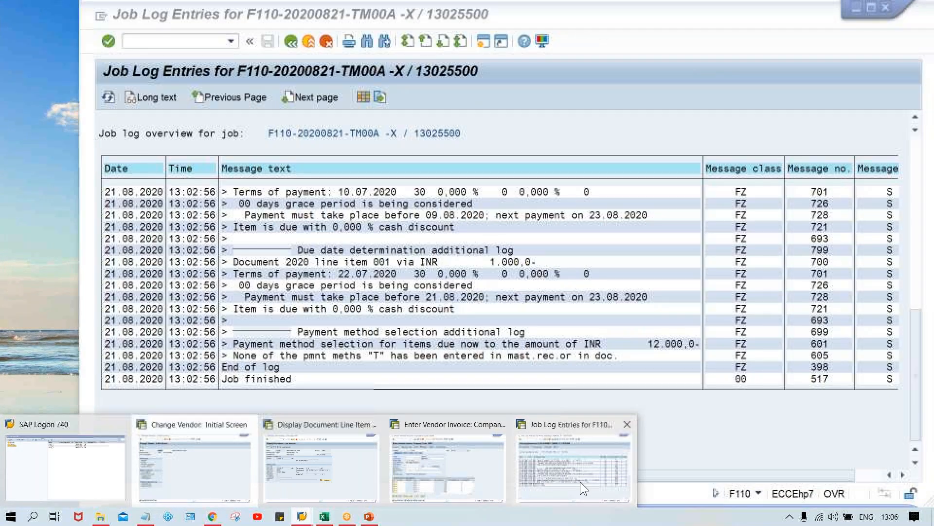
pyautogui.click(580, 481)
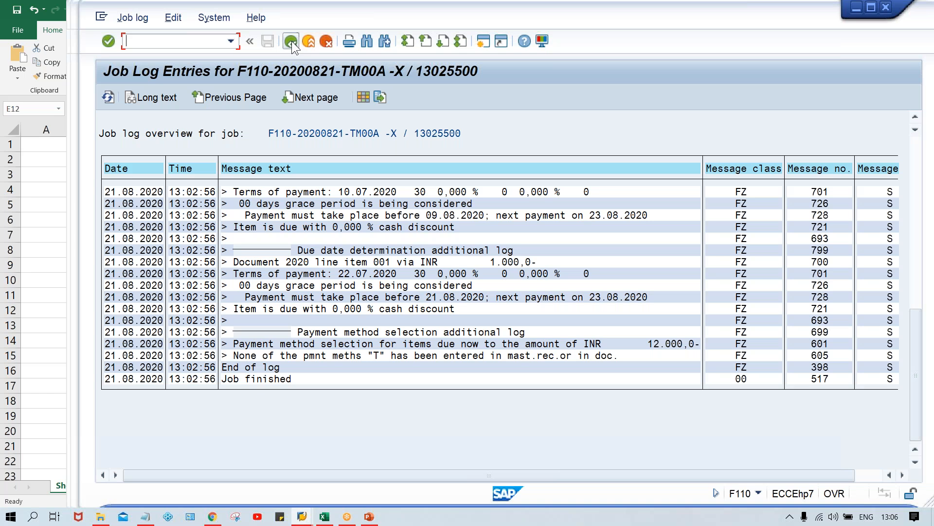
pyautogui.click(291, 41)
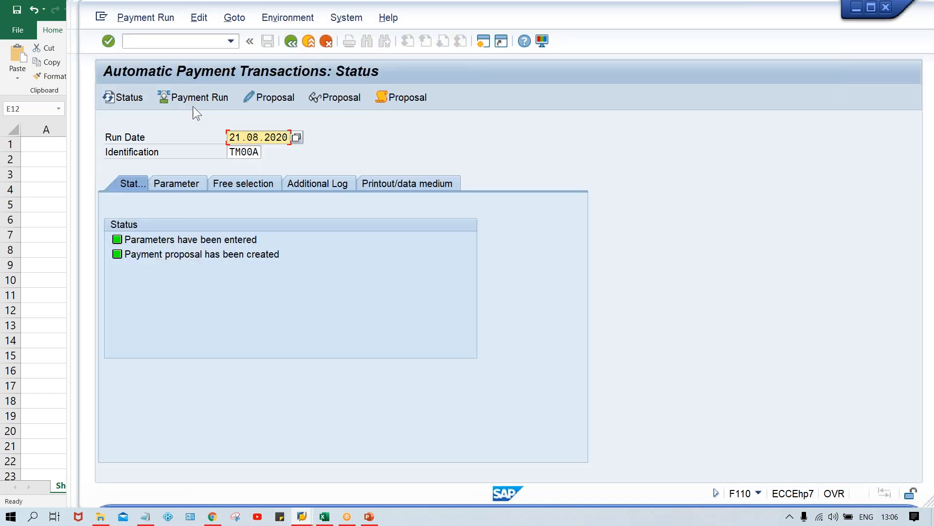
pyautogui.click(244, 254)
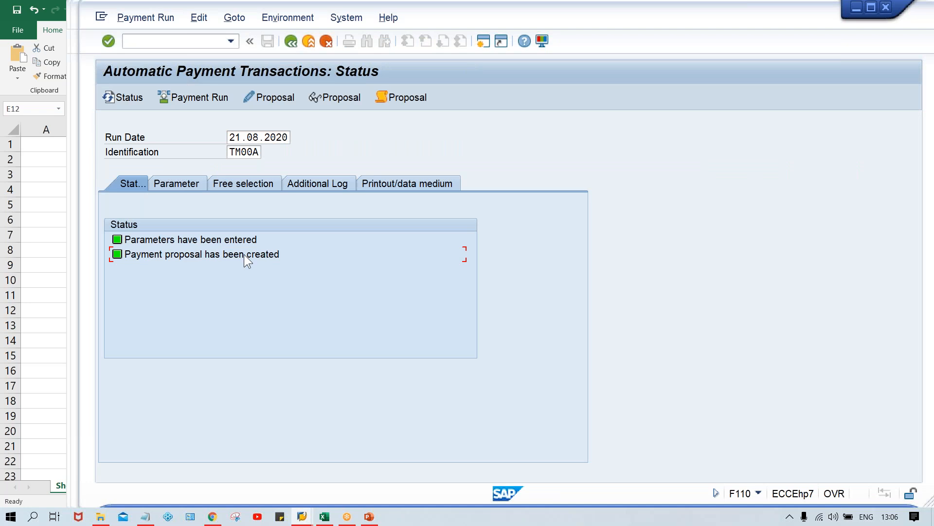
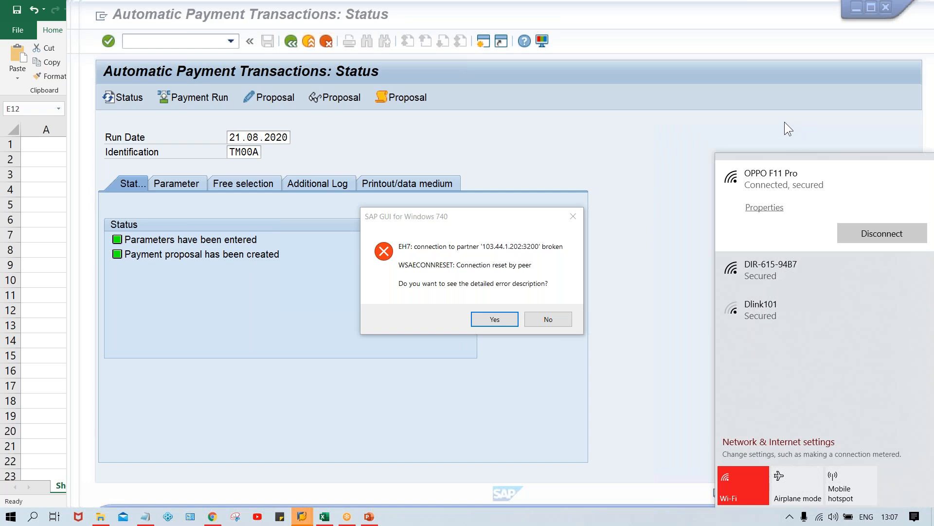
# Try to dismiss the SAP GUI error dialog about the broken connection.
pyautogui.click(755, 124)
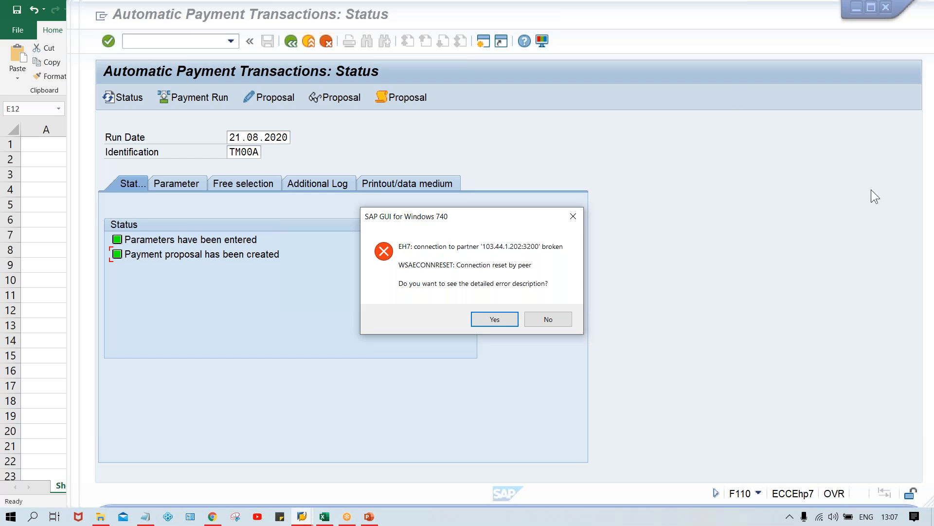
pyautogui.click(922, 222)
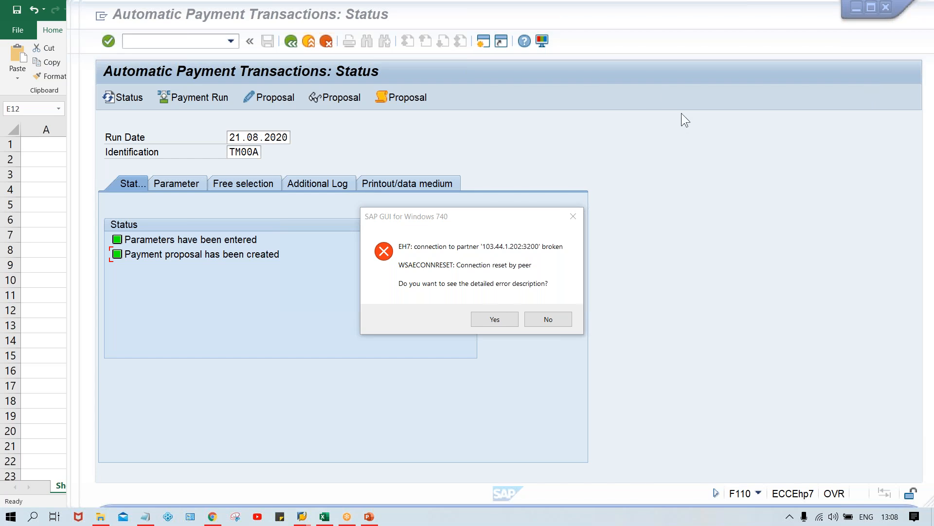
pyautogui.press('Escape')
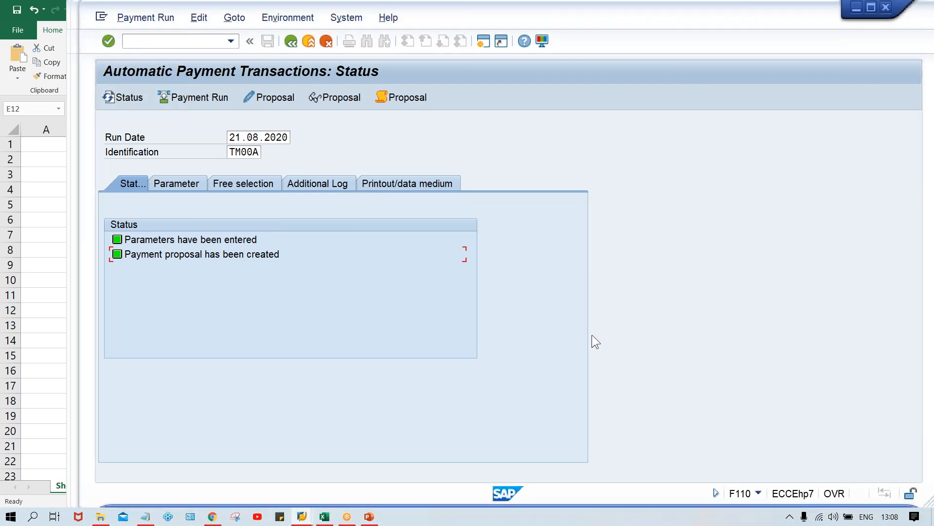
pyautogui.click(301, 518)
pyautogui.click(690, 451)
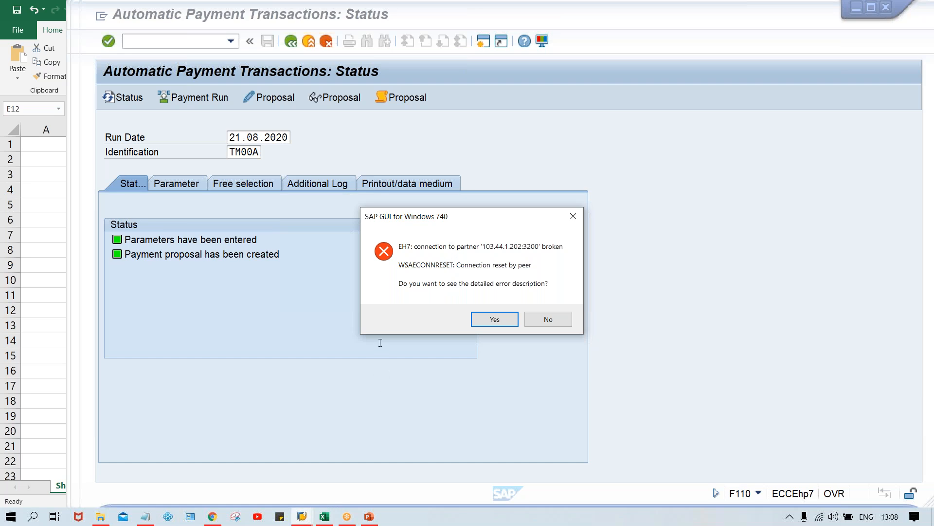
pyautogui.press('Return')
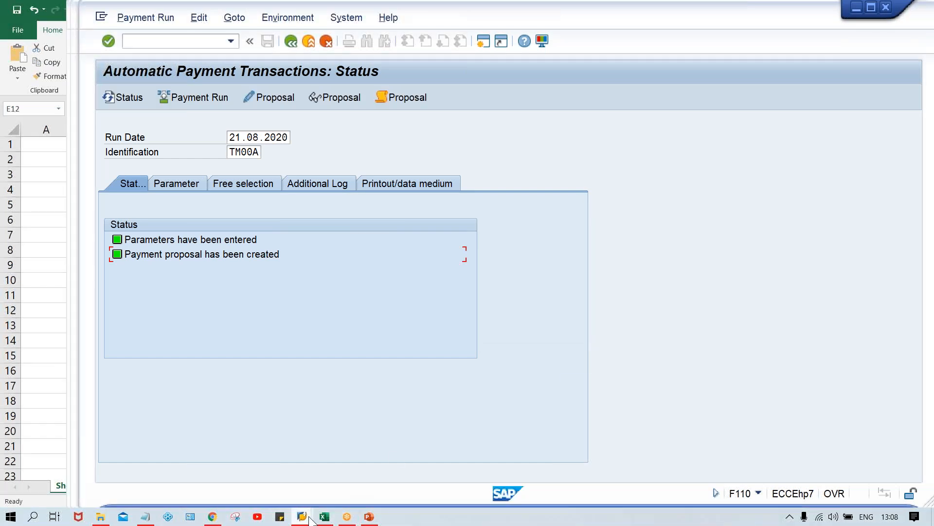
# Look through the open SAP sessions, including the change vendor screen, and go back to the automatic payment run status.
pyautogui.click(302, 518)
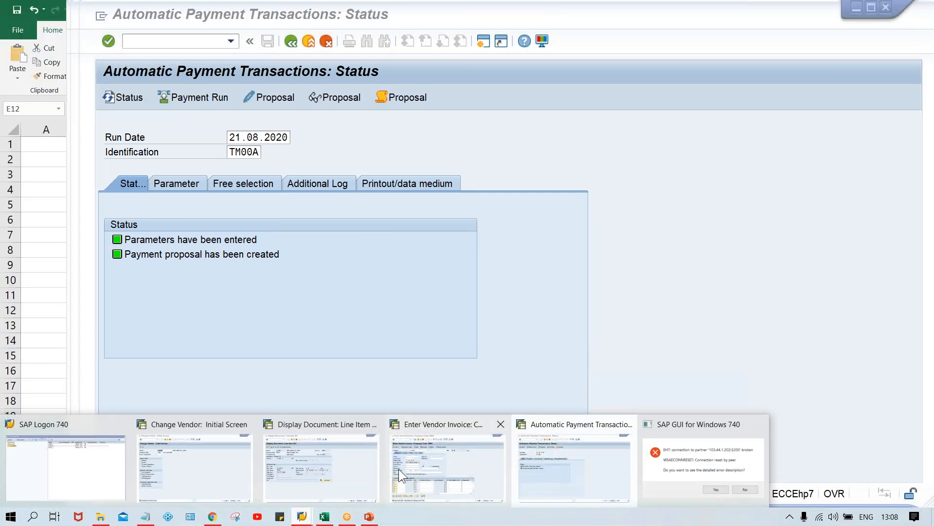
pyautogui.moveTo(334, 475)
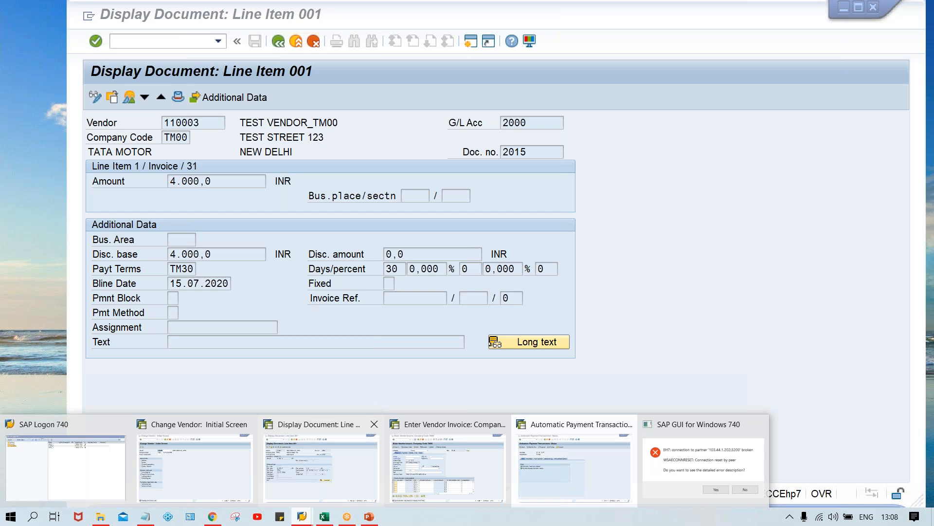
pyautogui.click(170, 472)
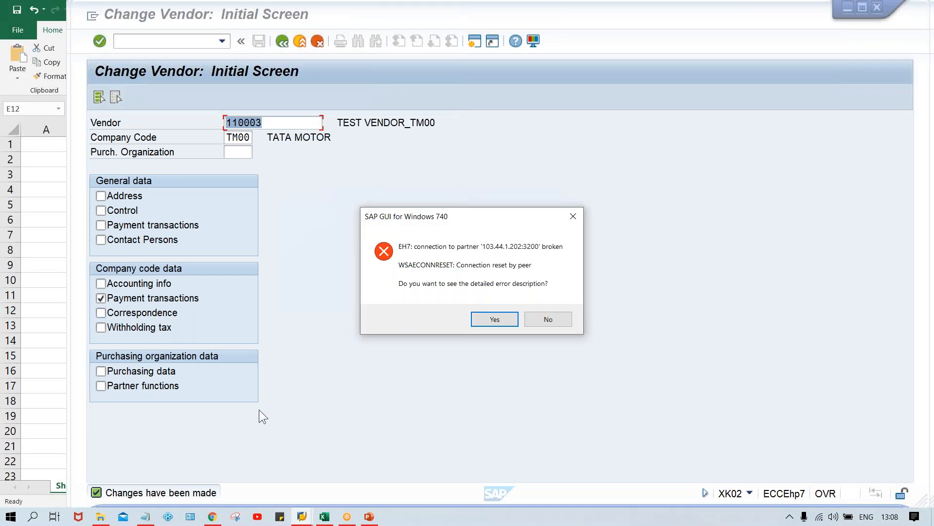
pyautogui.moveTo(301, 520)
pyautogui.moveTo(433, 481)
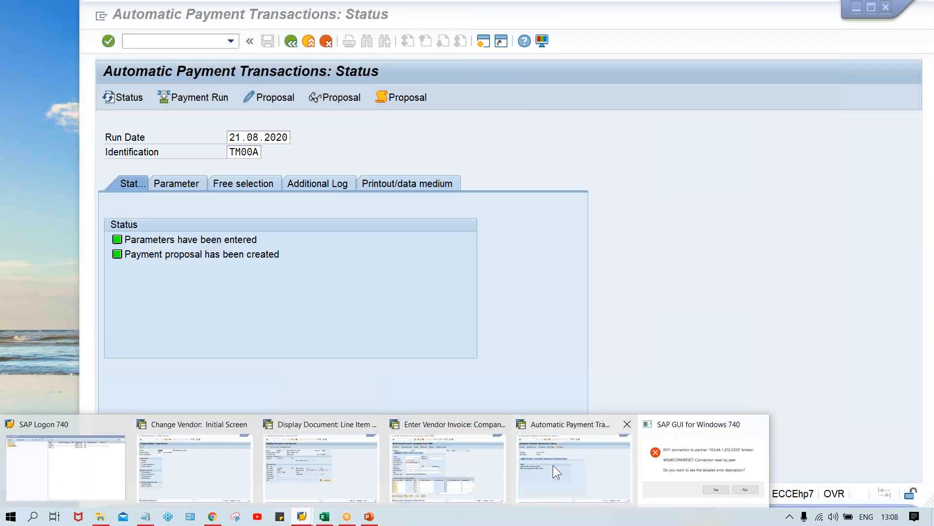
pyautogui.click(553, 466)
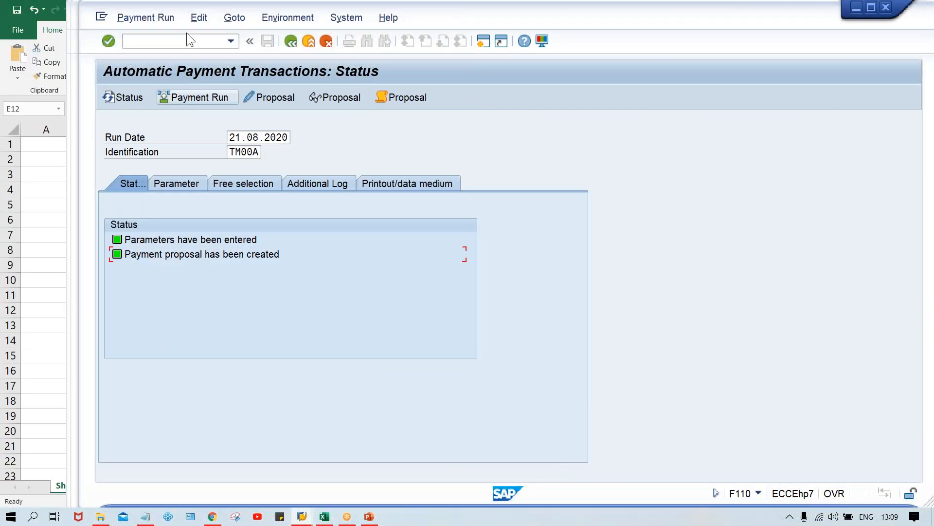
pyautogui.click(198, 18)
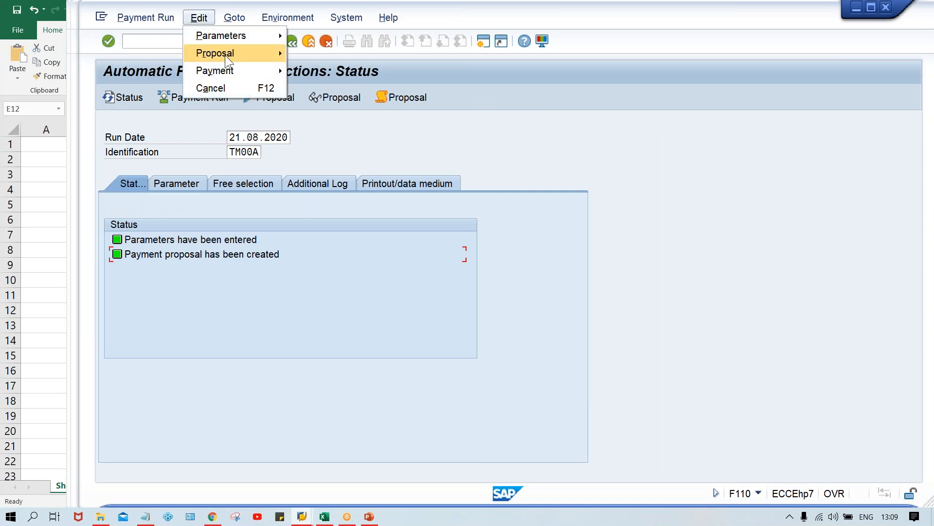
pyautogui.moveTo(226, 54)
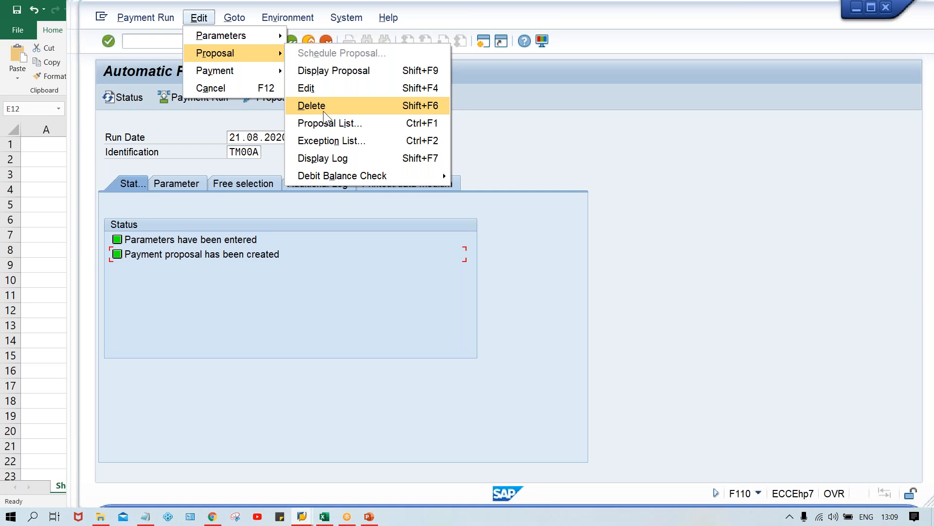
pyautogui.click(406, 230)
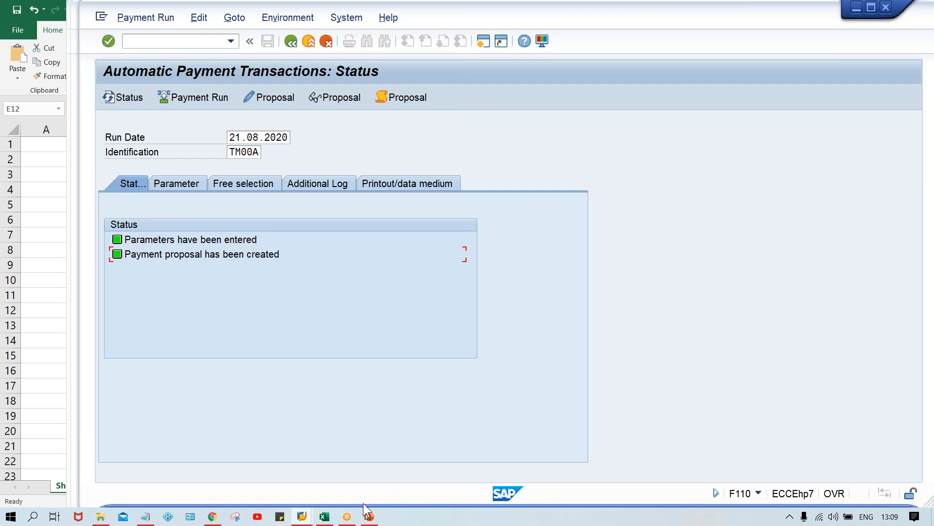
# Bring up the SAP GUI broken-connection error and dismiss it, declining the detailed error description.
pyautogui.click(299, 518)
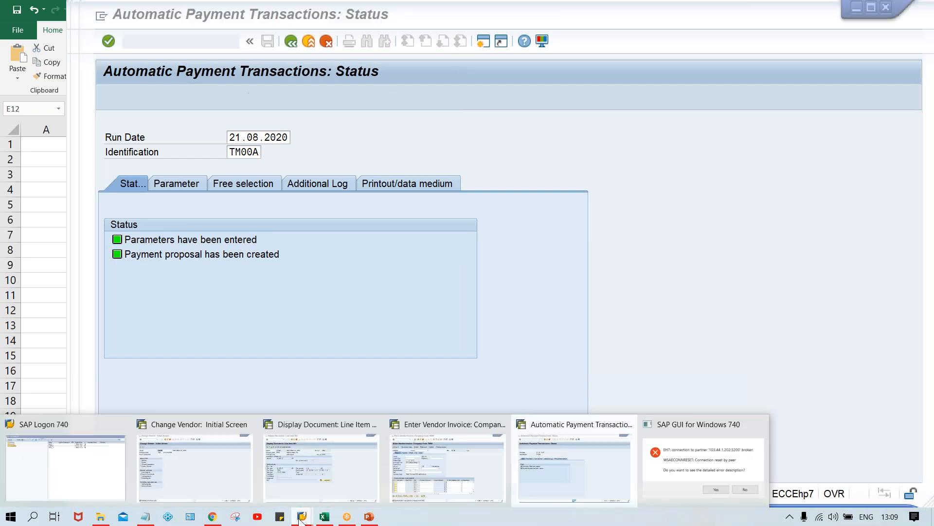
pyautogui.click(698, 434)
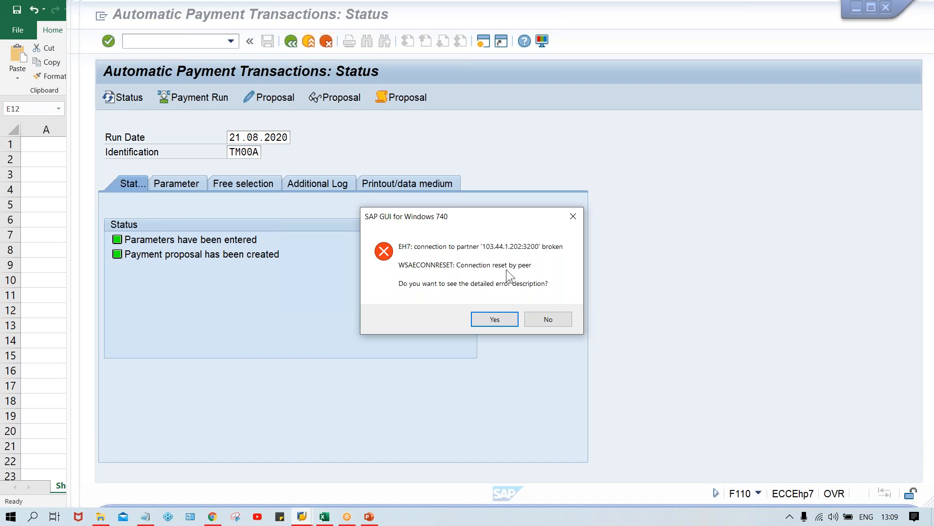
pyautogui.click(564, 319)
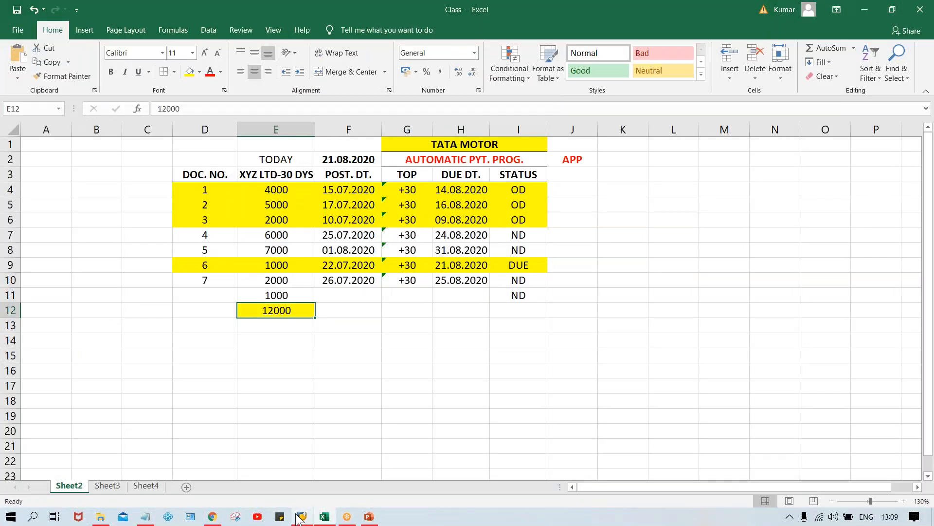
# Log on to the SAP_2 system in client 800 with the user name and account password.
pyautogui.click(300, 515)
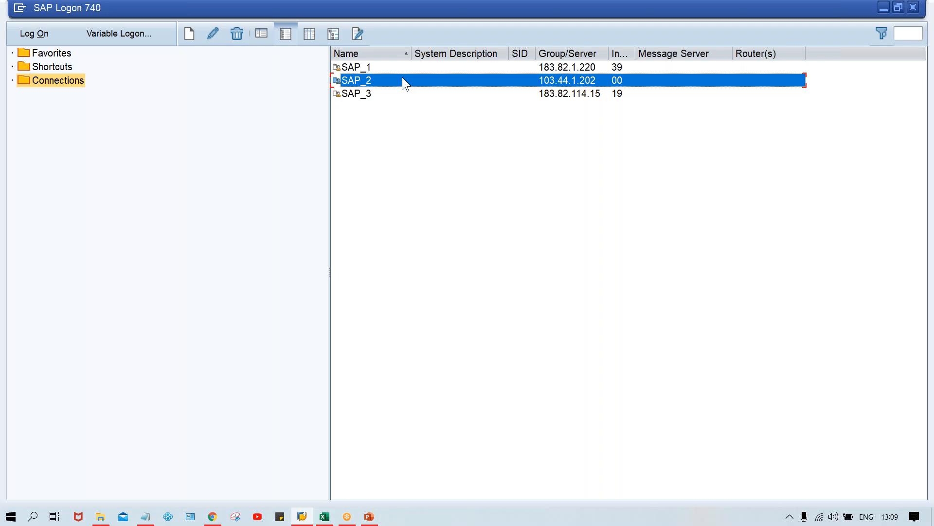
pyautogui.doubleClick(403, 78)
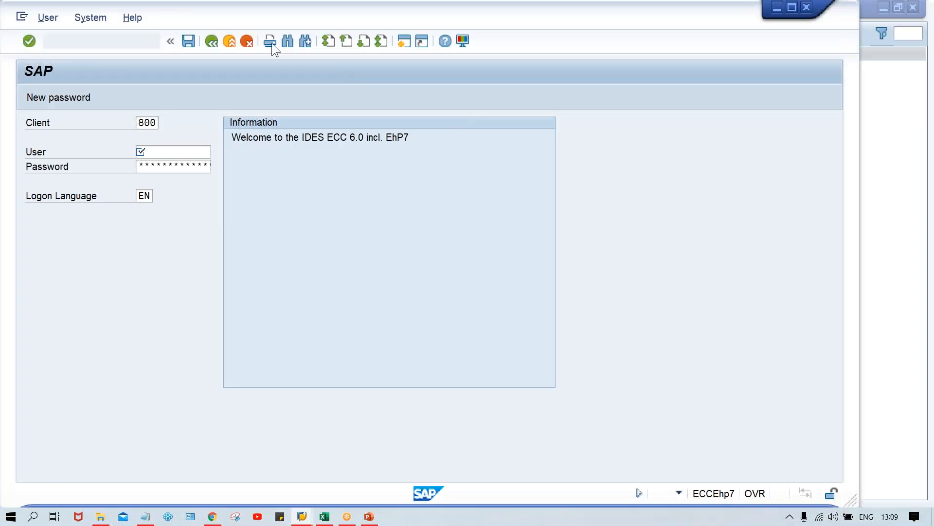
pyautogui.moveTo(252, 13); pyautogui.dragTo(319, 19)
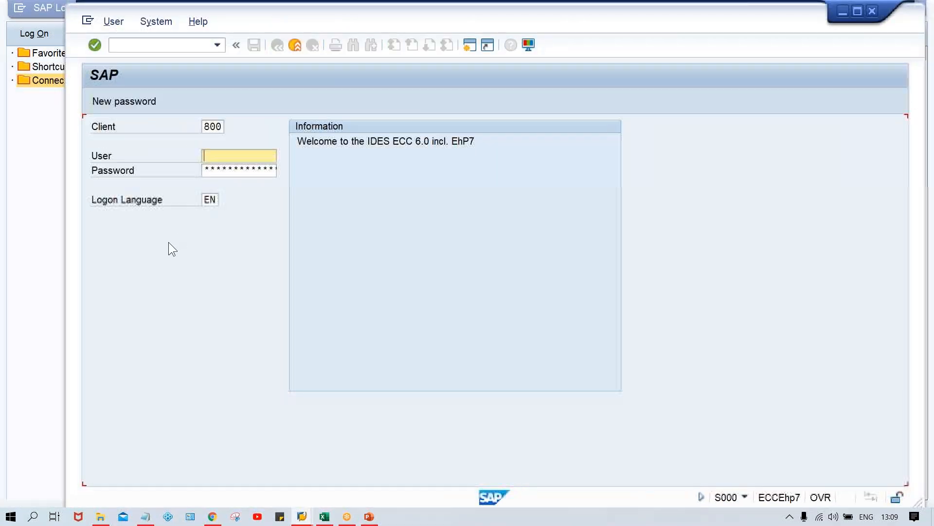
pyautogui.press('BackSpace')
pyautogui.press('Return')
pyautogui.press('Tab')
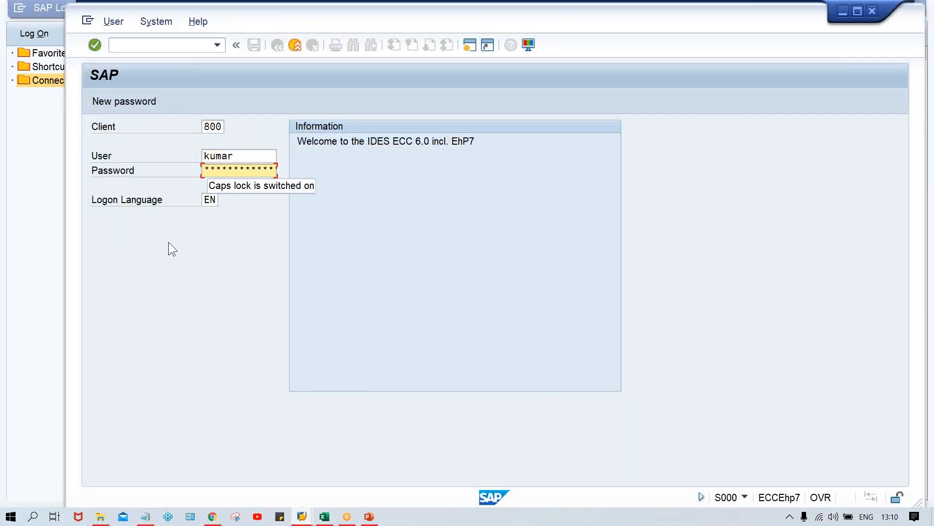
pyautogui.press('capslock')
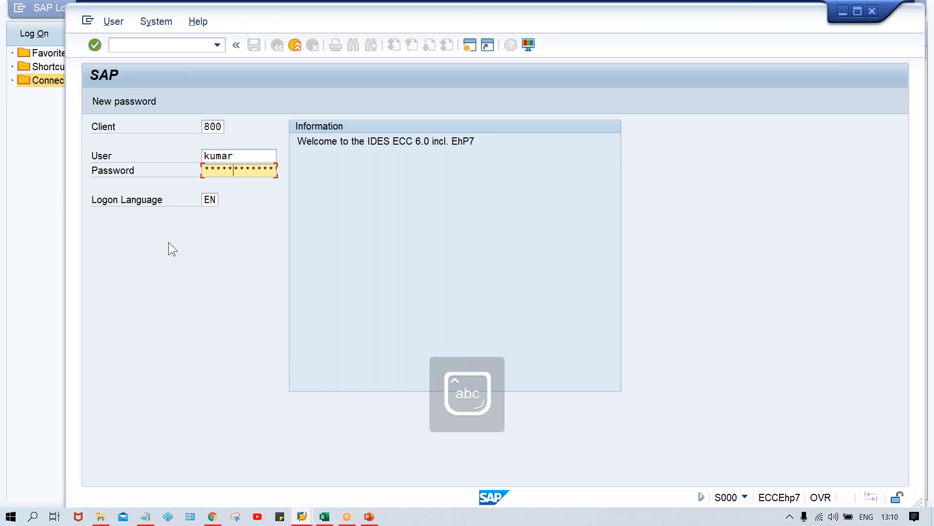
pyautogui.press('Return')
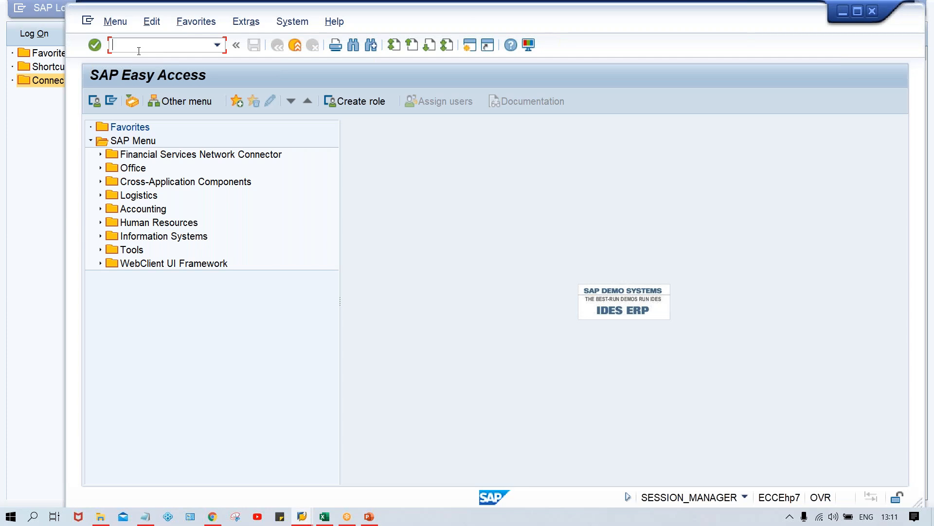
# Start transaction F110 for automatic payments.
pyautogui.press('capslock')
pyautogui.write('F110')
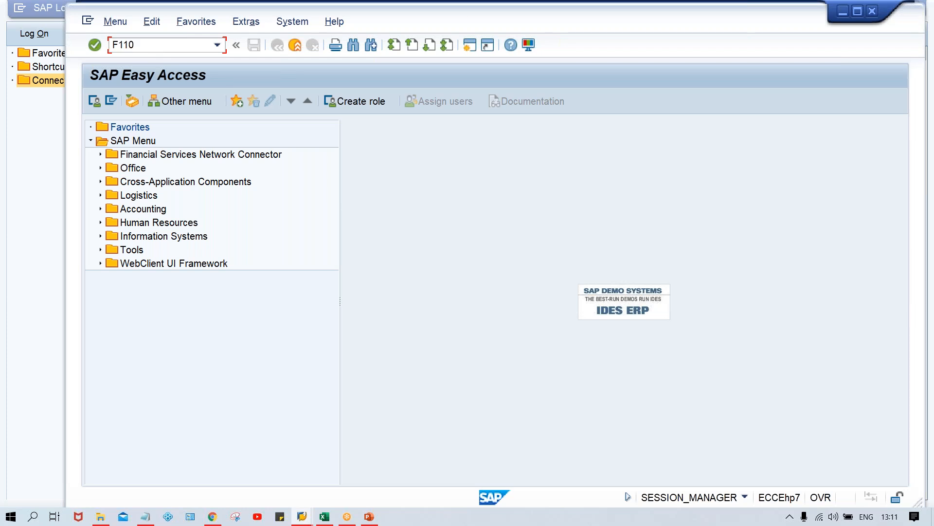
pyautogui.press('Return')
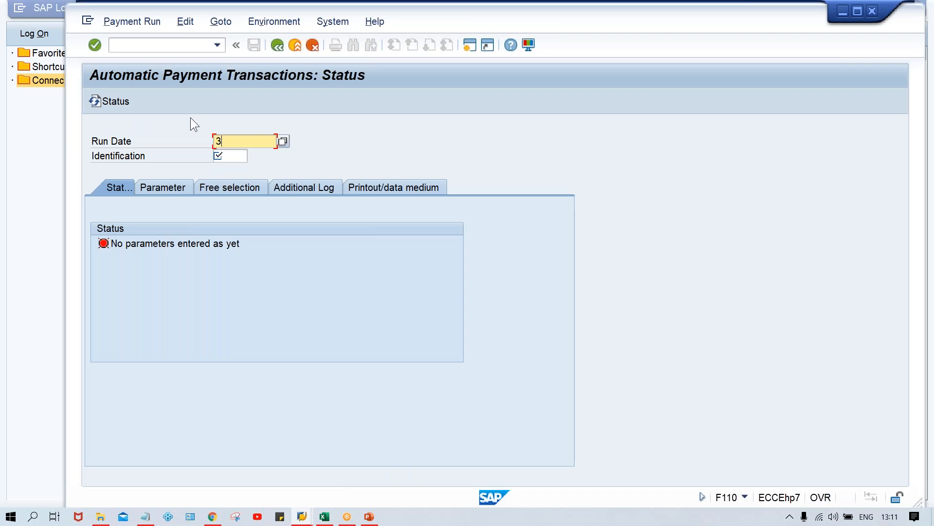
# Load the payment run dated 21.08.2020 with identification TM00A from the list of existing runs.
pyautogui.press('BackSpace')
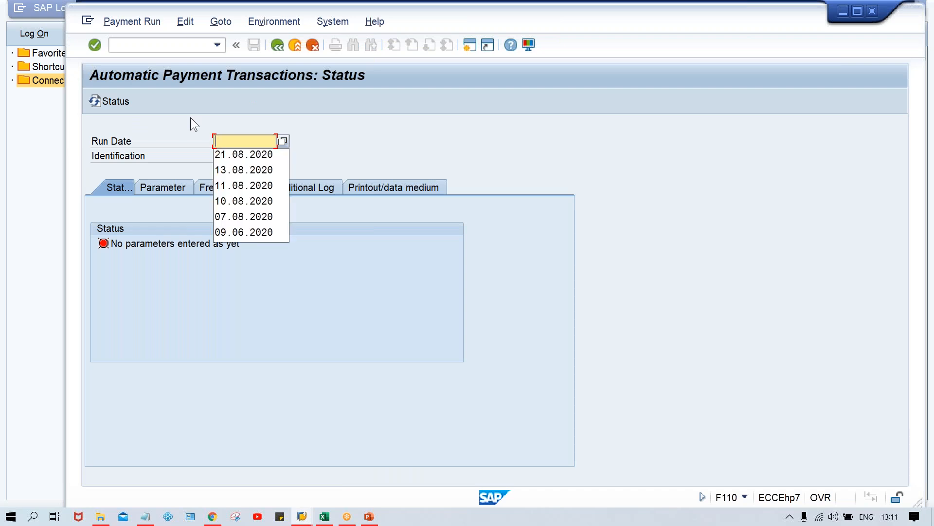
pyautogui.write('21')
pyautogui.click(240, 154)
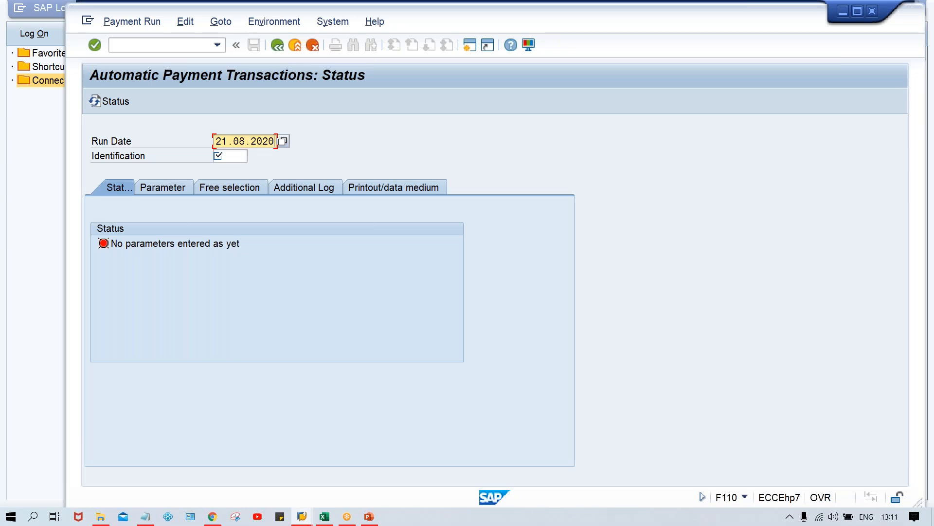
pyautogui.click(283, 141)
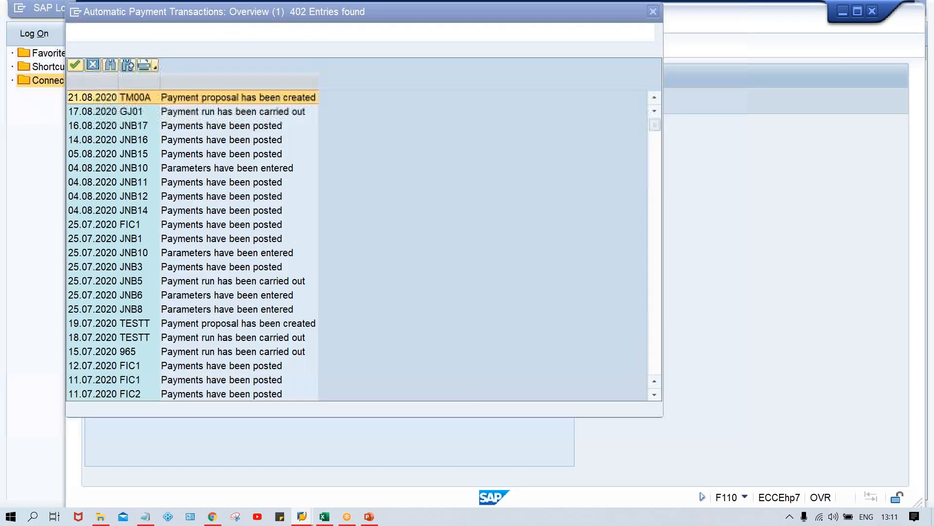
pyautogui.moveTo(218, 13); pyautogui.dragTo(312, 32)
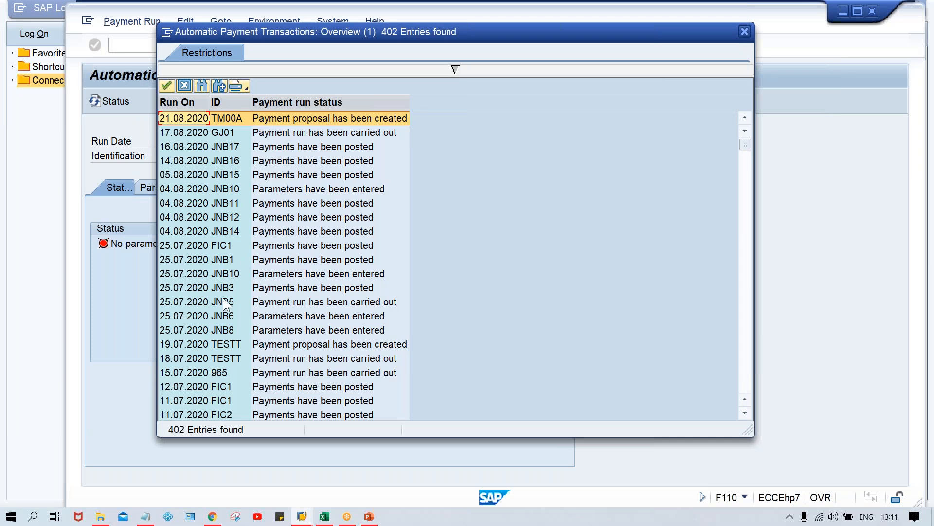
pyautogui.doubleClick(223, 118)
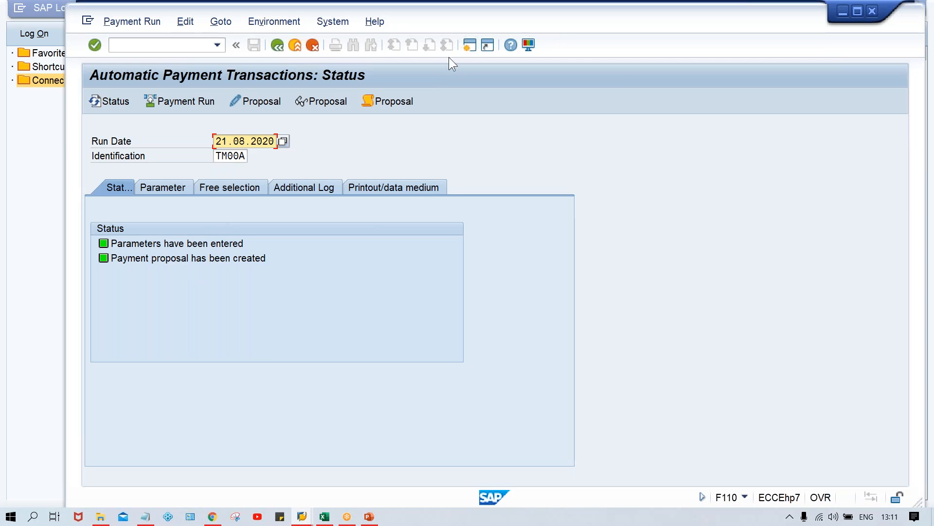
# Open an additional SAP session and start transaction XK02 in it.
pyautogui.click(468, 43)
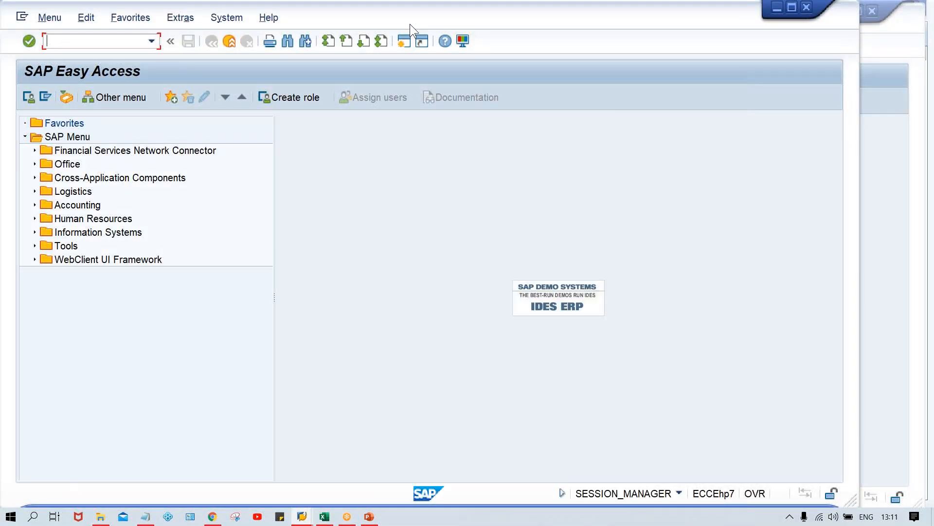
pyautogui.moveTo(410, 25); pyautogui.dragTo(480, 22)
pyautogui.write('XK2')
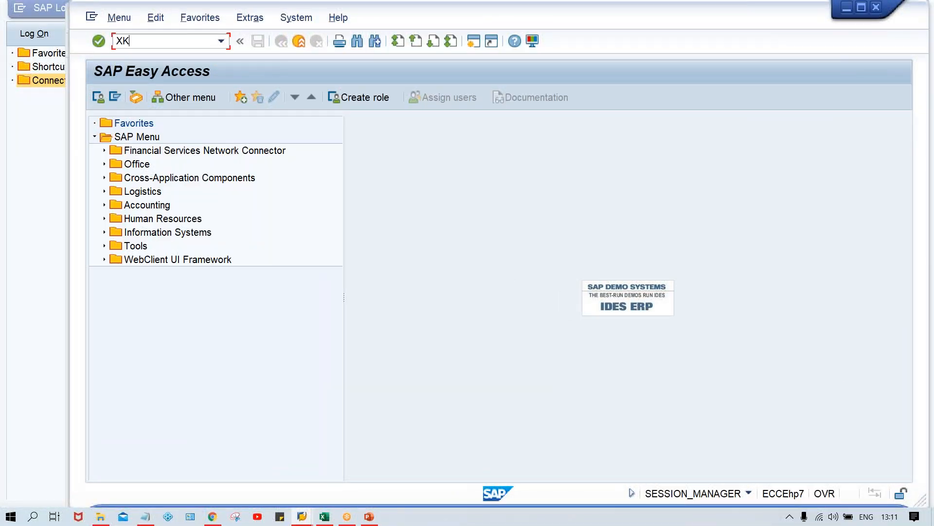
pyautogui.write('02')
pyautogui.press('Return')
# Check the company code payment transactions data of TEST VENDOR_TM00 in company code TM00.
pyautogui.press('space')
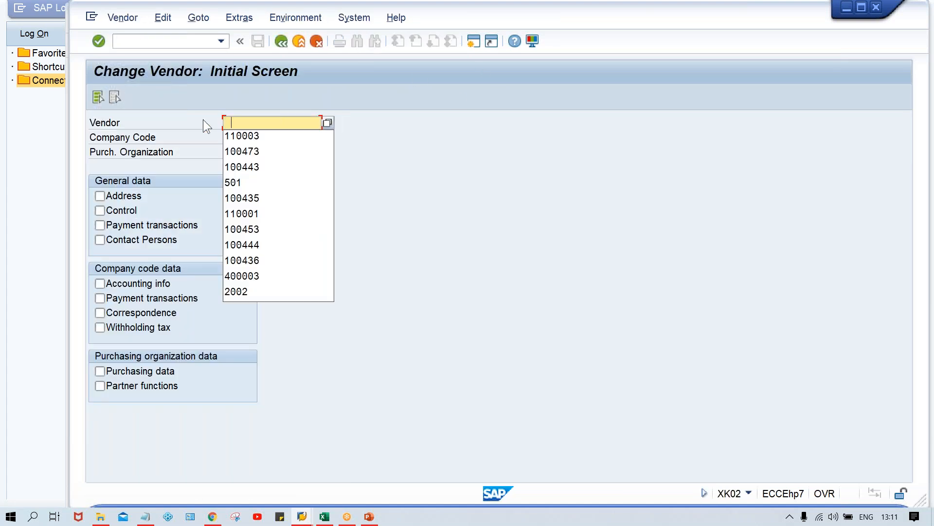
pyautogui.press('Down')
pyautogui.press('Tab')
pyautogui.press('Tab')
pyautogui.hotkey('shift', 'Tab')
pyautogui.write('C')
pyautogui.press('Tab')
pyautogui.hotkey('shift', 'Tab')
pyautogui.press('BackSpace')
pyautogui.press('Down')
pyautogui.press('Return')
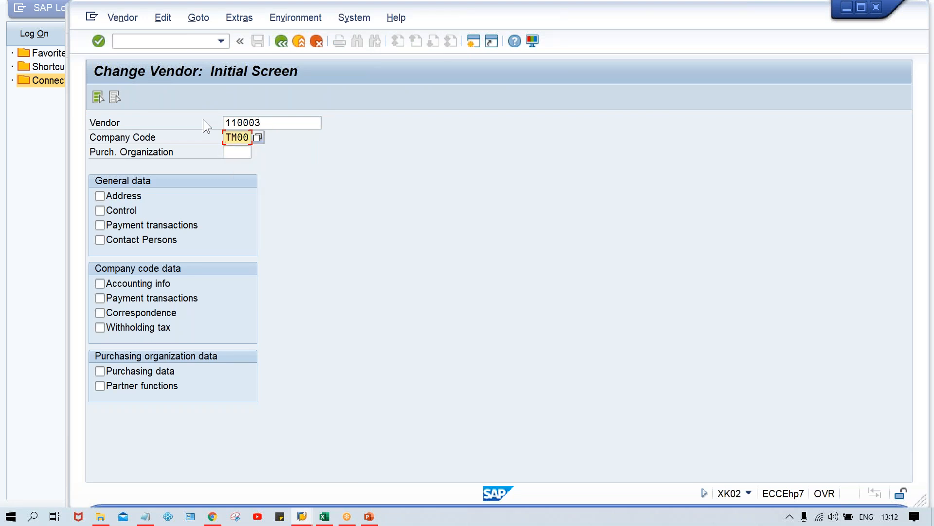
pyautogui.click(158, 301)
pyautogui.press('Return')
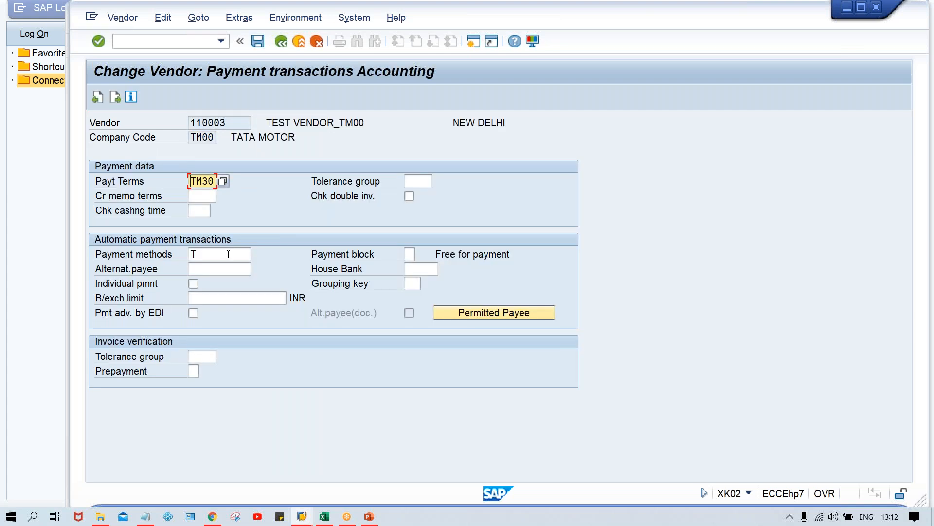
# Return to the TM00A payment run status session and delete the existing payment proposal.
pyautogui.hotkey('alt', 'Tab')
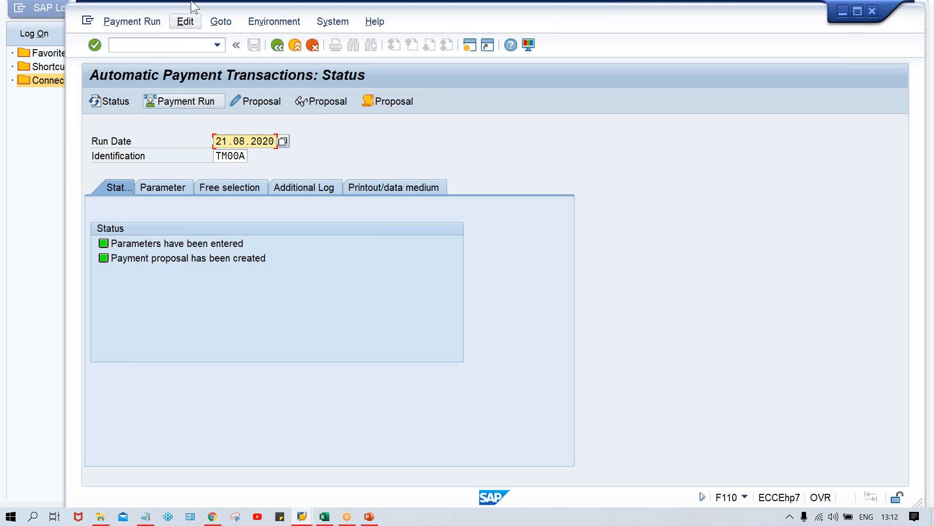
pyautogui.click(184, 21)
pyautogui.moveTo(196, 55)
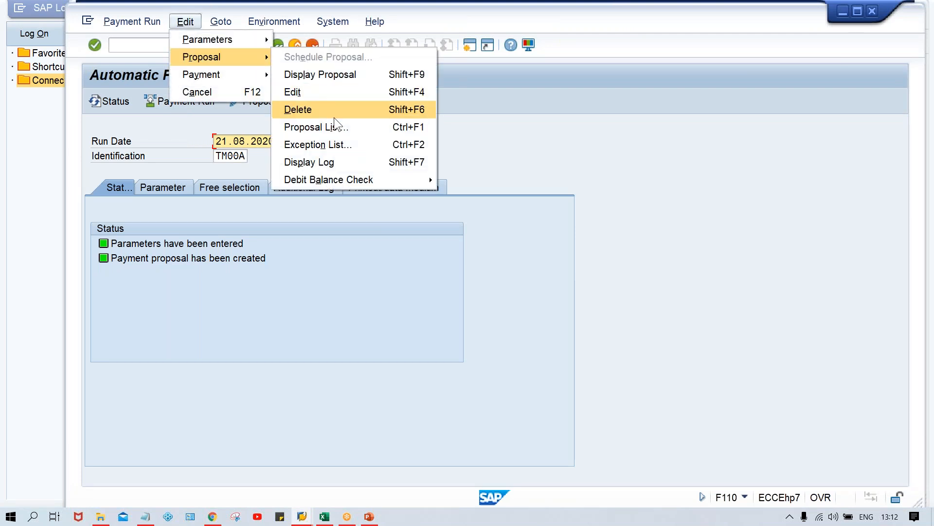
pyautogui.click(308, 109)
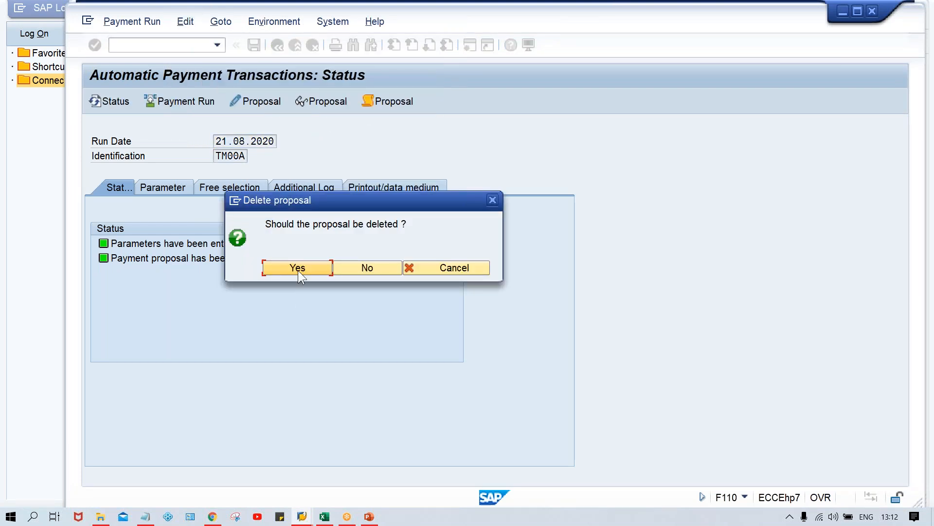
pyautogui.click(299, 271)
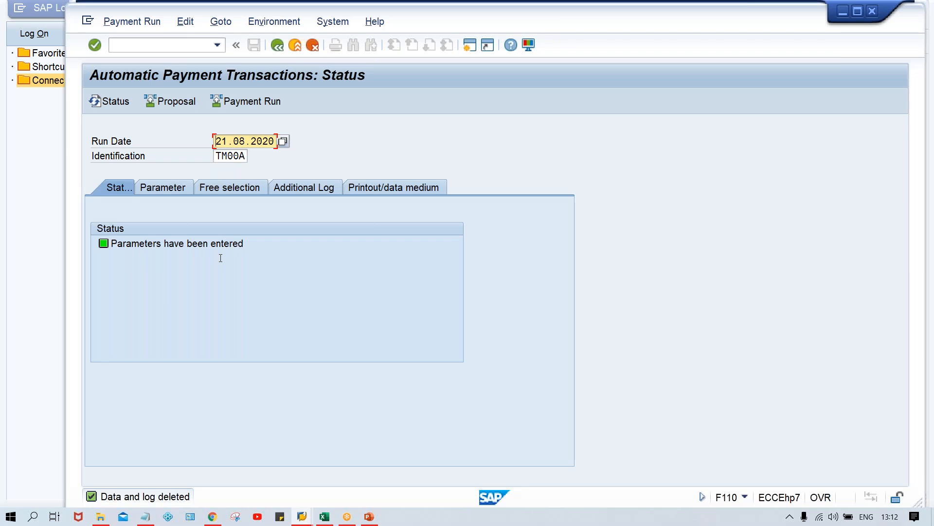
# Schedule a new payment proposal for run TM00A to start immediately and refresh the run status.
pyautogui.click(165, 100)
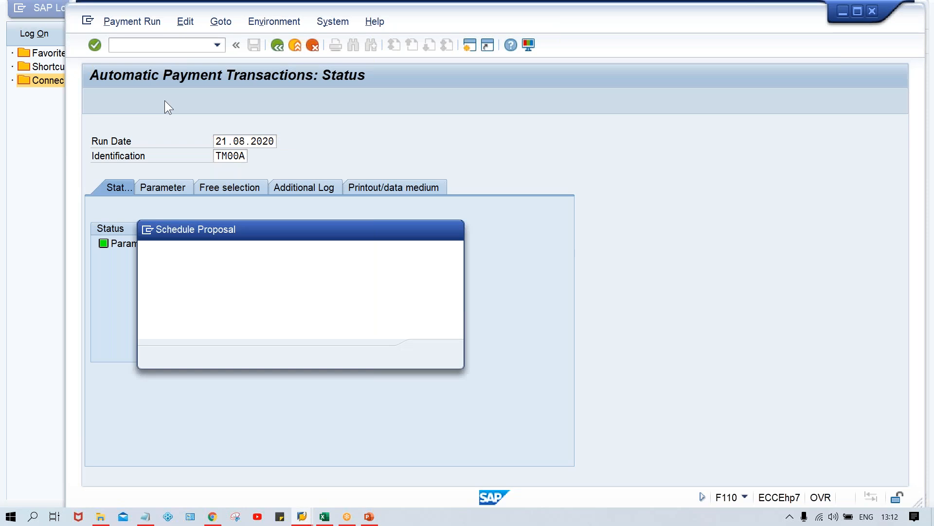
pyautogui.click(346, 267)
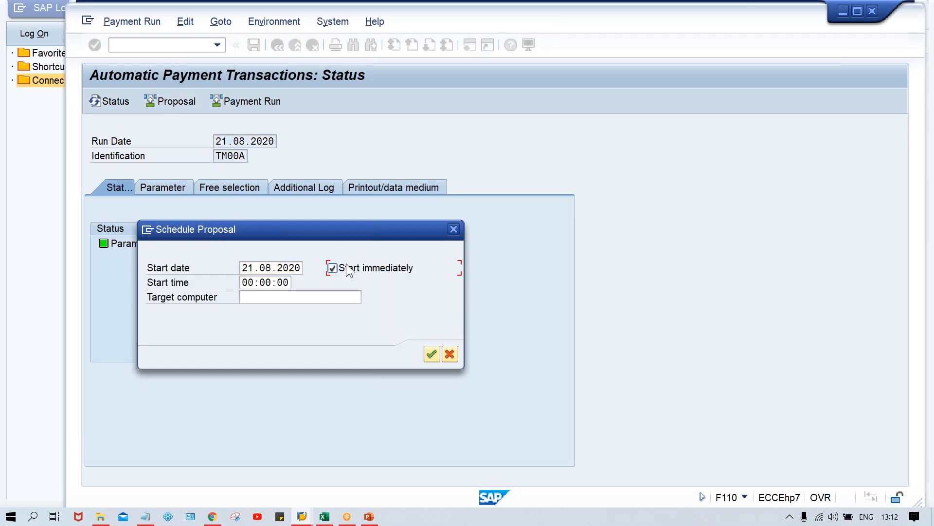
pyautogui.press('Return')
pyautogui.press('Return')
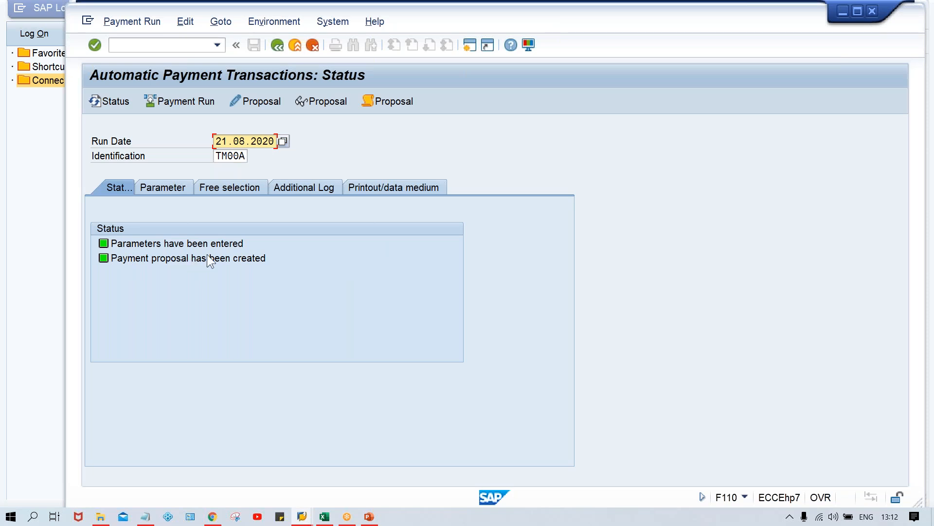
# Review the proposal job log for payment method selection and posting documents, and return to the run status.
pyautogui.click(388, 104)
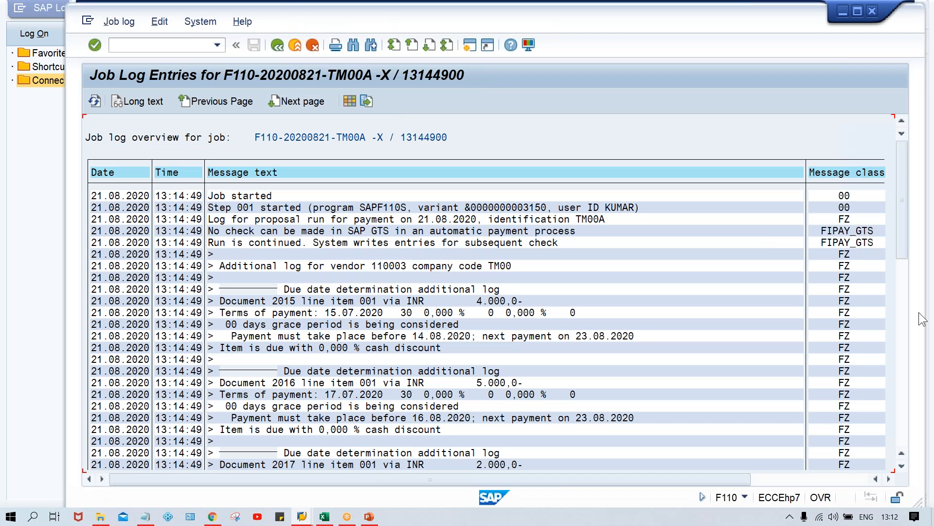
pyautogui.click(900, 341)
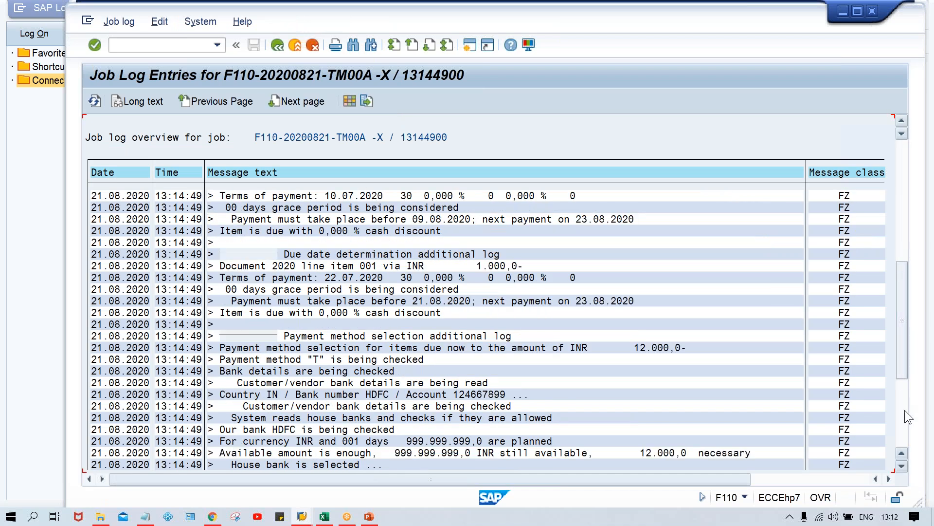
pyautogui.click(905, 416)
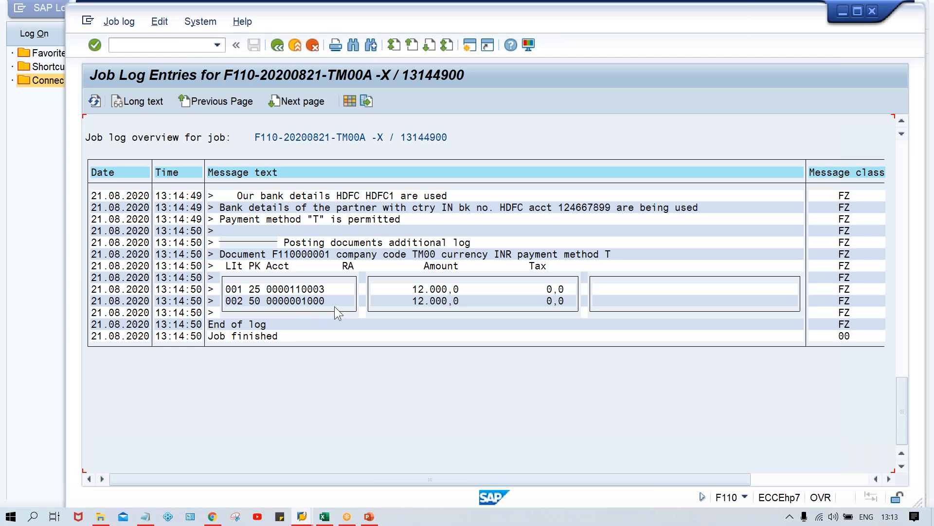
pyautogui.click(411, 289)
pyautogui.click(277, 46)
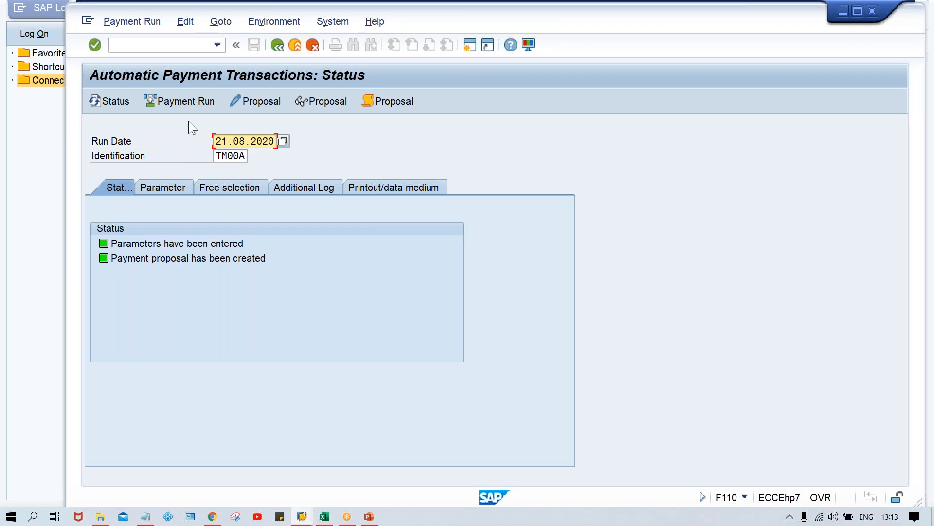
# Schedule the payment run for TM00A to start immediately and refresh the run status.
pyautogui.click(198, 101)
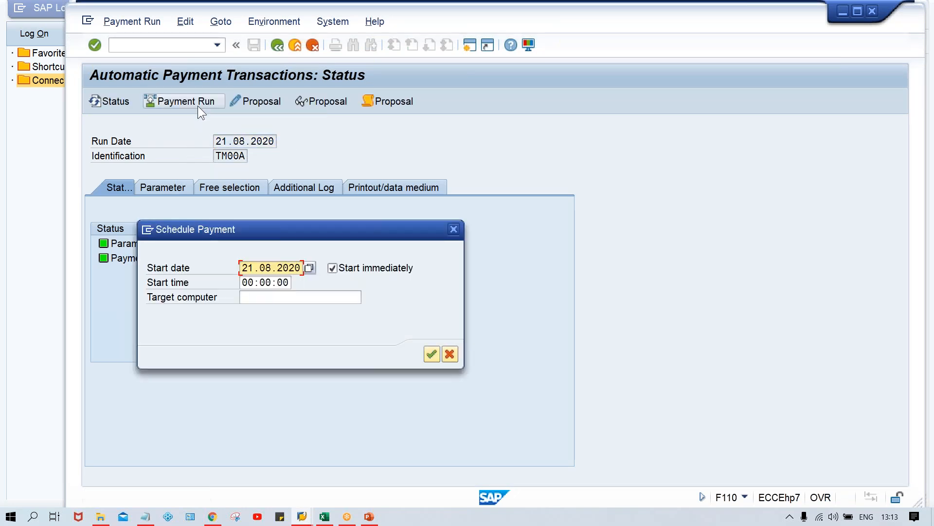
pyautogui.click(431, 353)
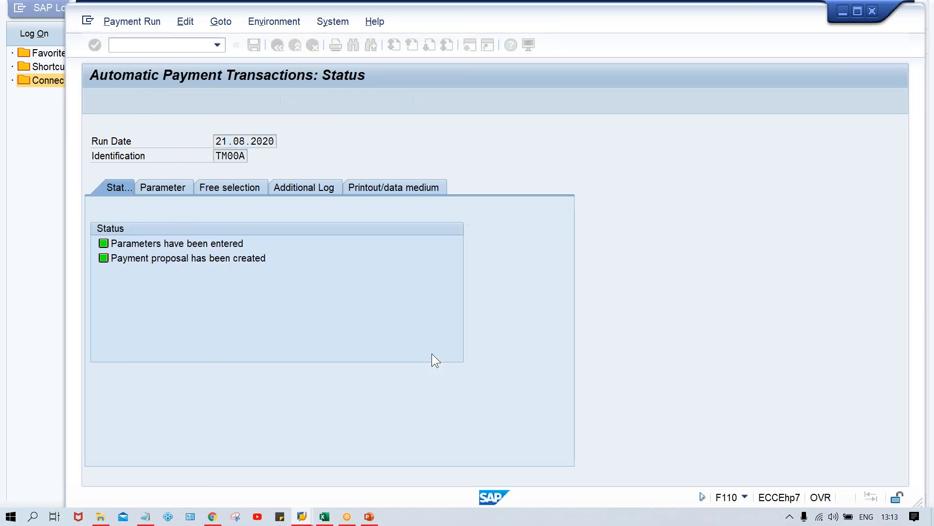
pyautogui.press('Return')
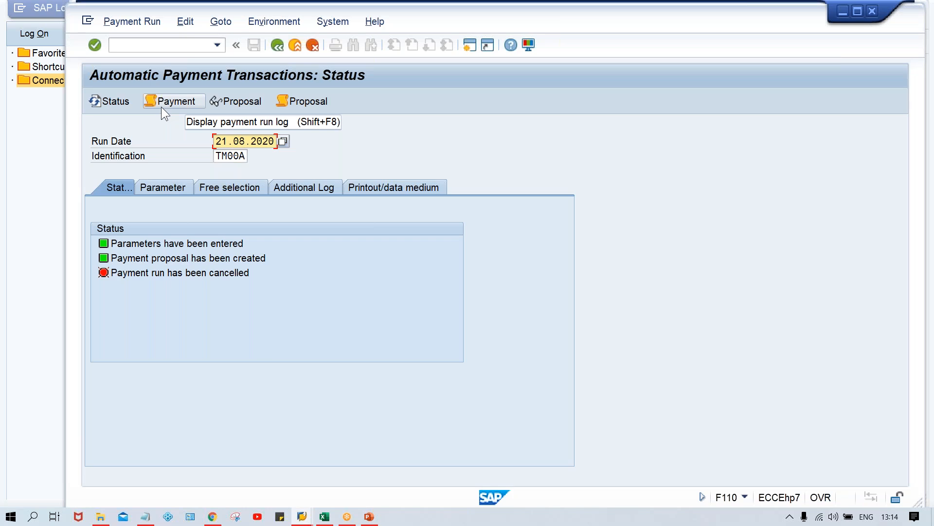
# Review the payment run job log for the reason of the cancellation and return to the run status.
pyautogui.click(159, 100)
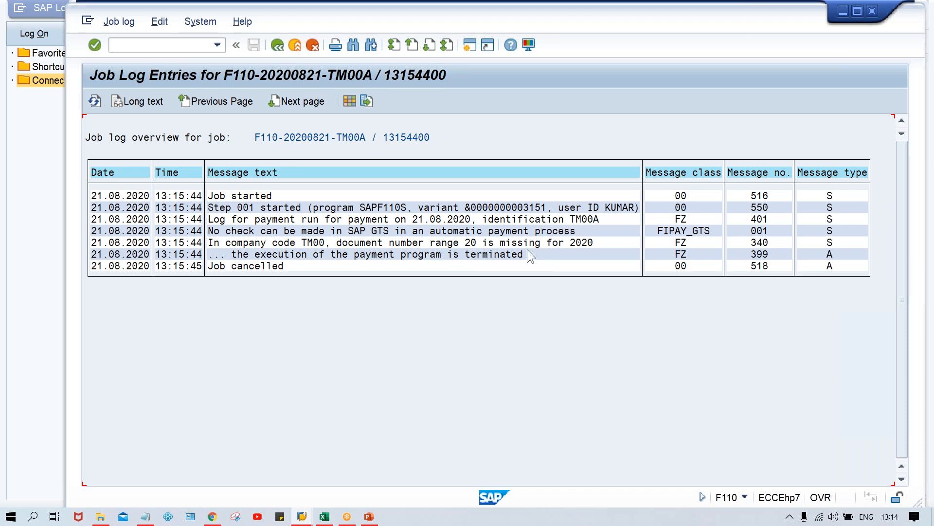
pyautogui.click(277, 45)
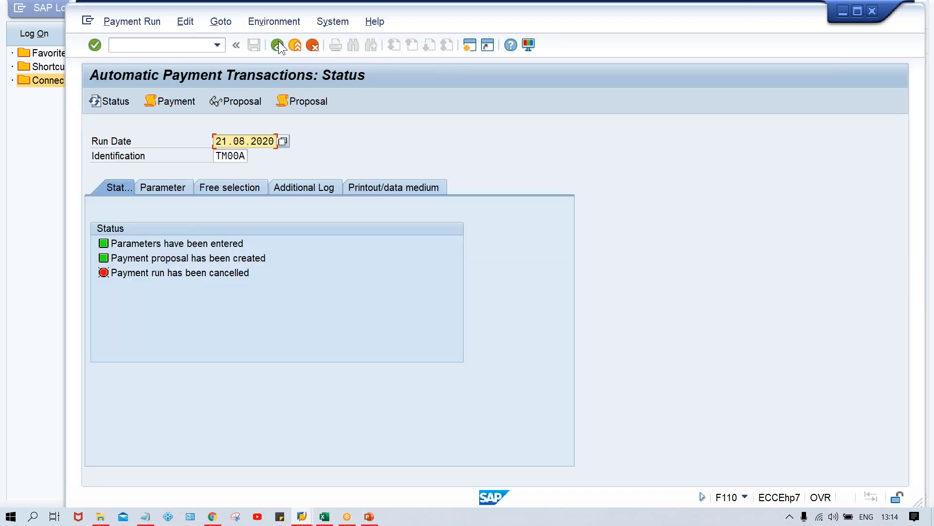
pyautogui.click(227, 275)
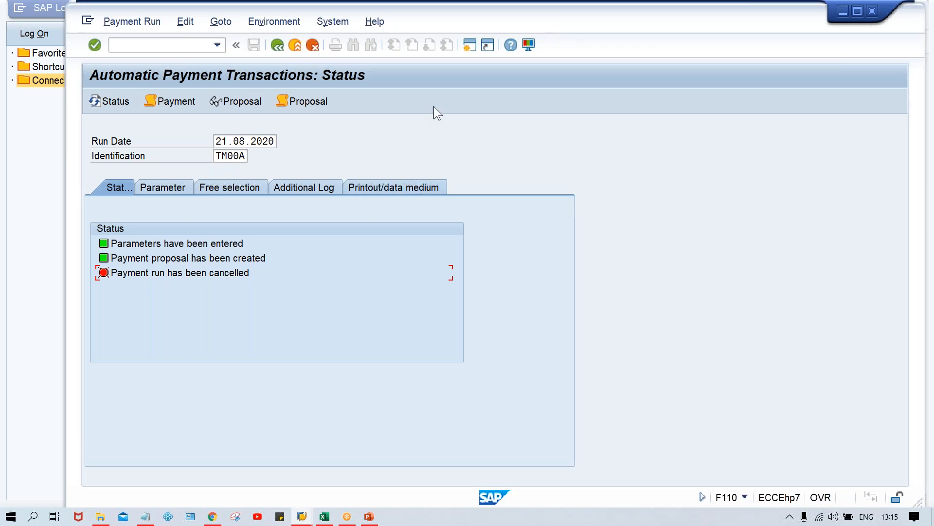
# Open transaction FBN1 in a new session and bring up the document number range intervals of company code TM00 for maintenance.
pyautogui.click(469, 47)
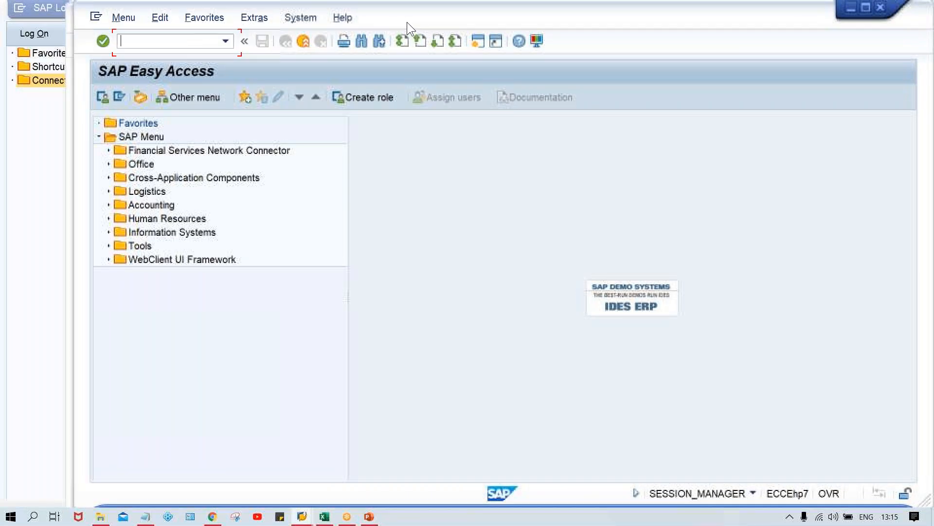
pyautogui.write('FBN1')
pyautogui.press('Return')
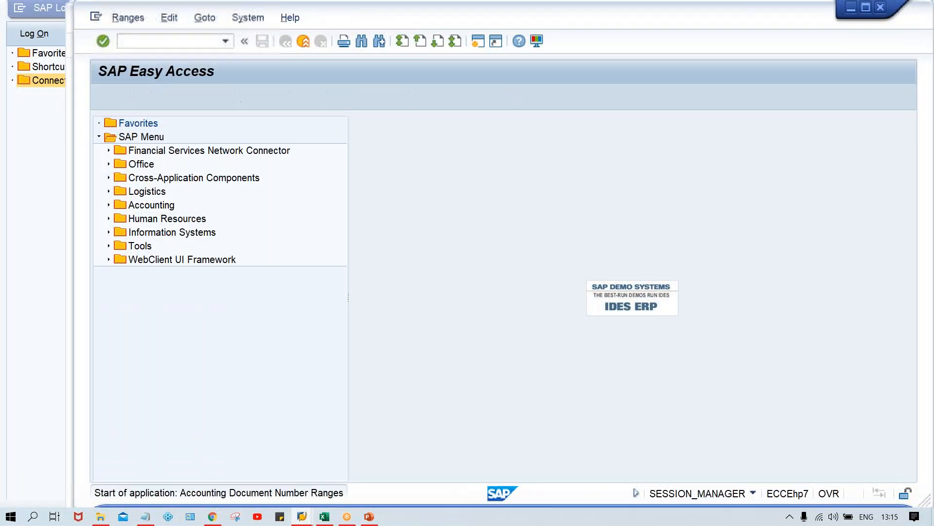
pyautogui.write('T')
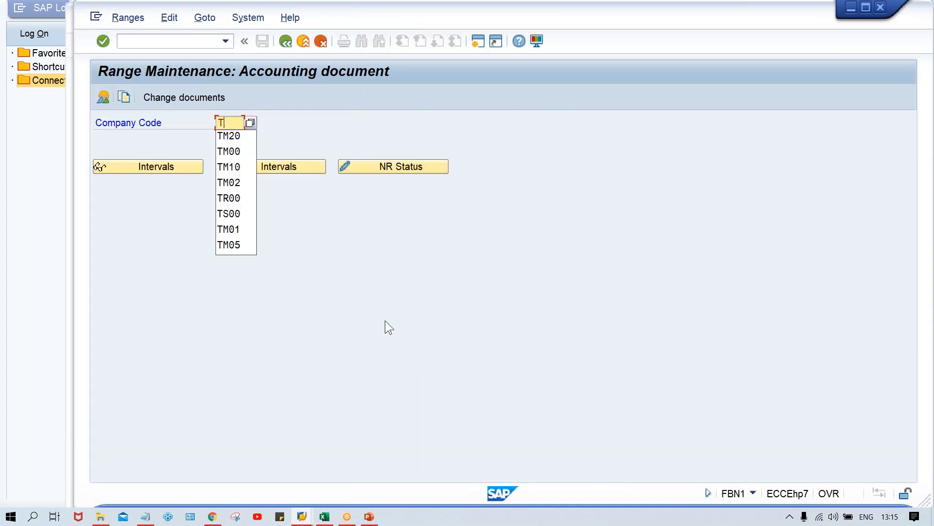
pyautogui.write('M00')
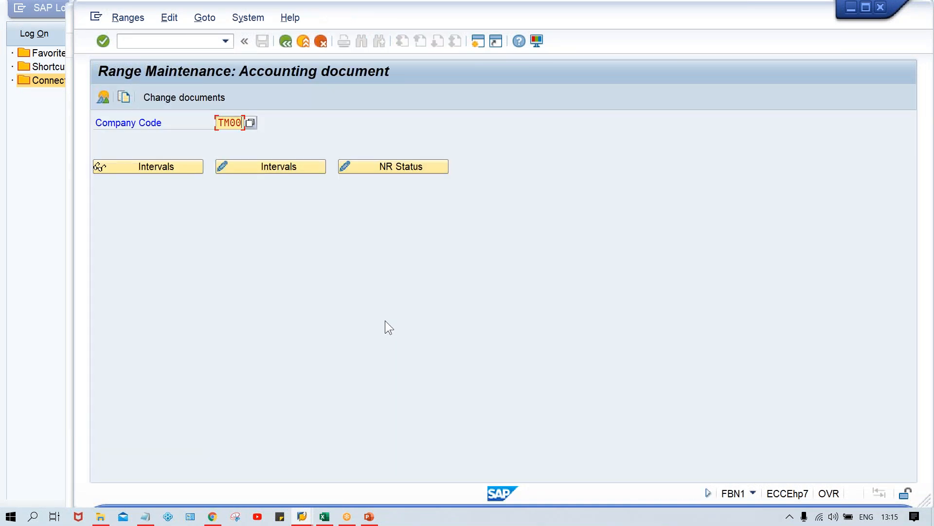
pyautogui.click(265, 167)
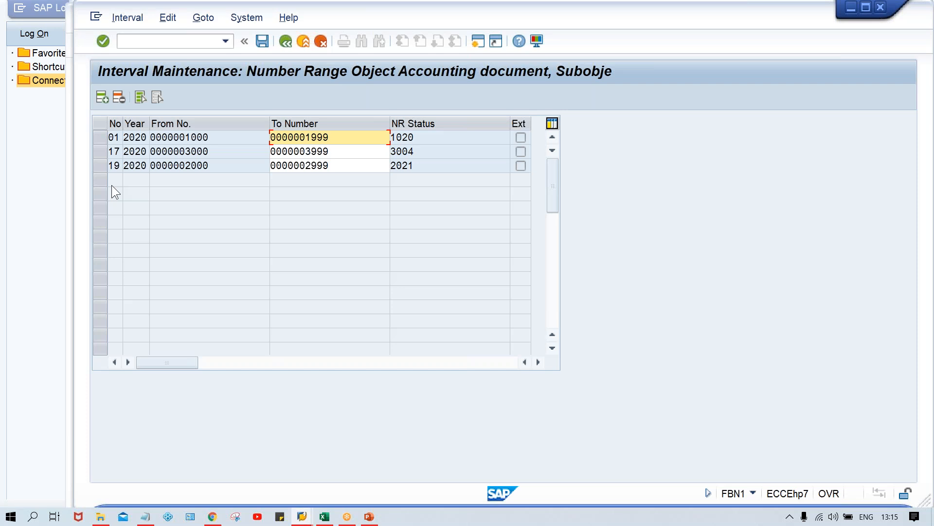
pyautogui.click(99, 138)
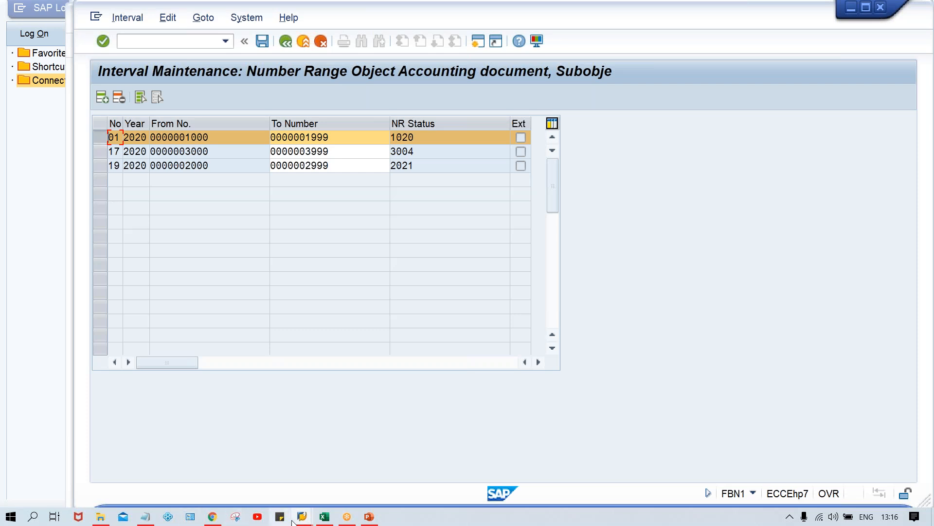
# Check the TM00A payment run status session again and return to the number range intervals session.
pyautogui.moveTo(302, 520)
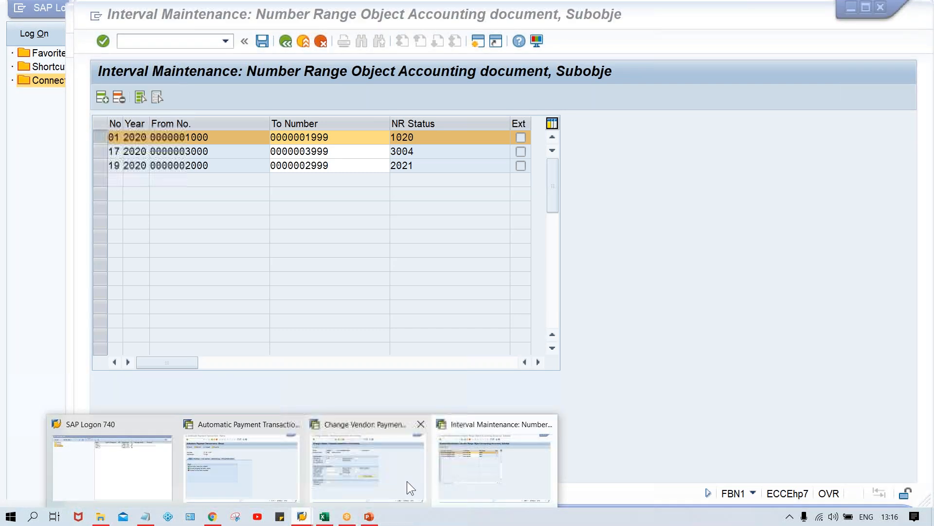
pyautogui.click(279, 477)
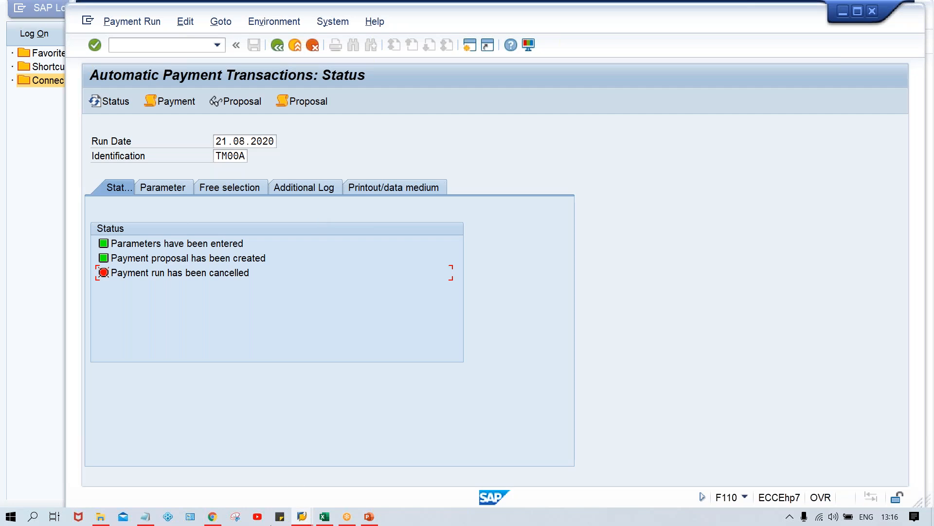
pyautogui.moveTo(310, 520)
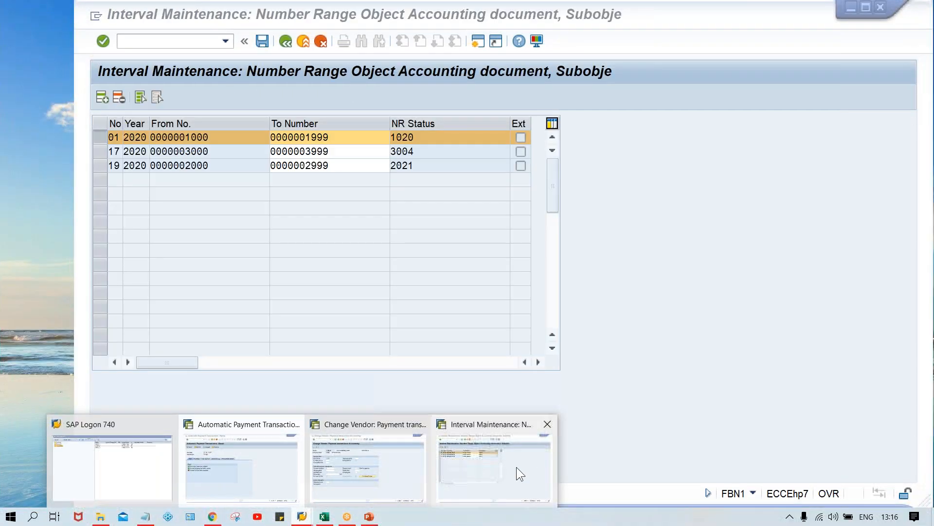
pyautogui.click(516, 467)
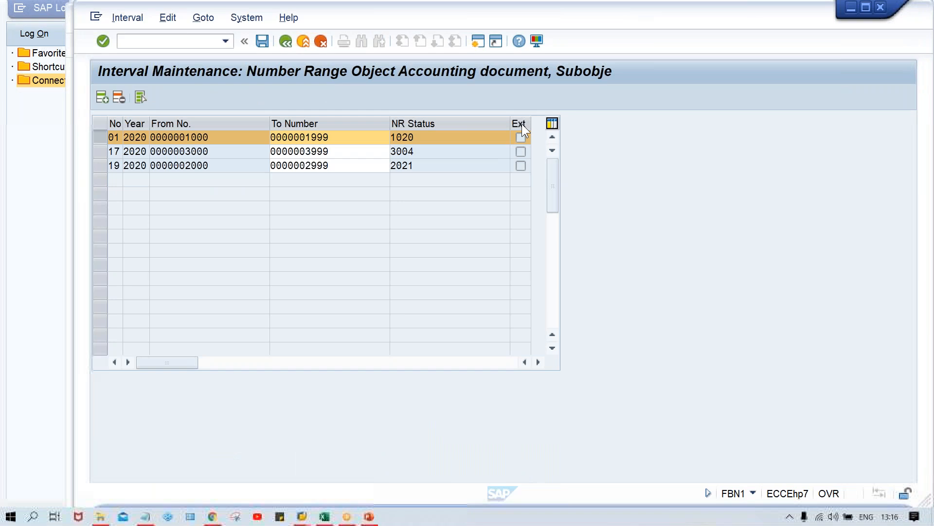
# Open transaction FBZP in another new session and display the payment methods in country.
pyautogui.click(479, 40)
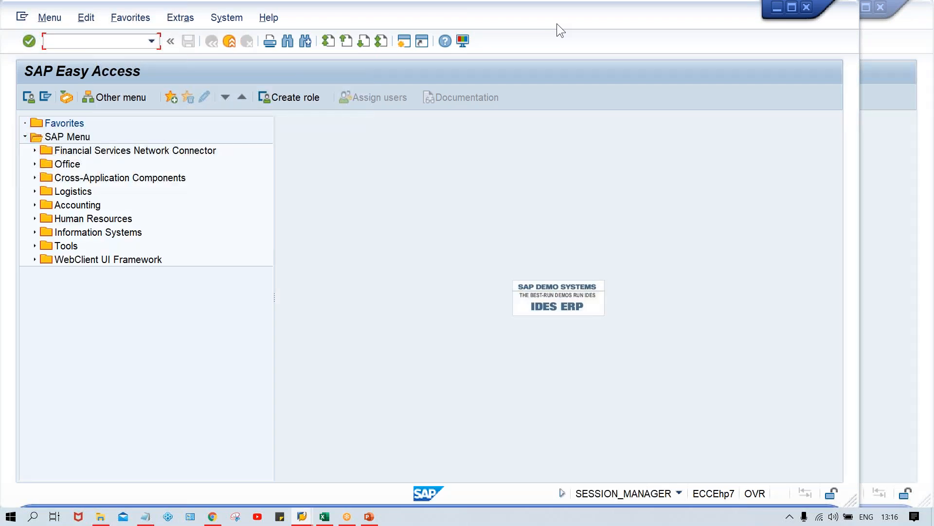
pyautogui.moveTo(557, 24); pyautogui.dragTo(635, 23)
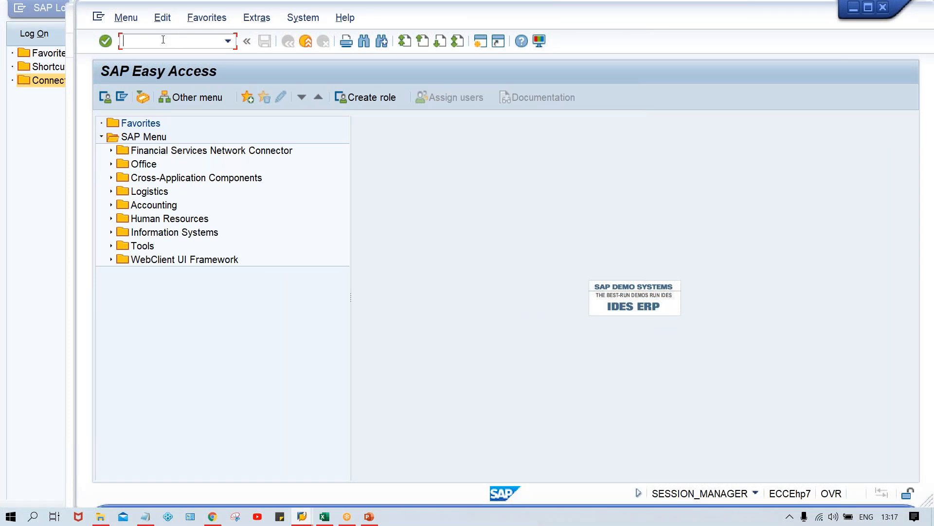
pyautogui.write('FBZP')
pyautogui.press('Return')
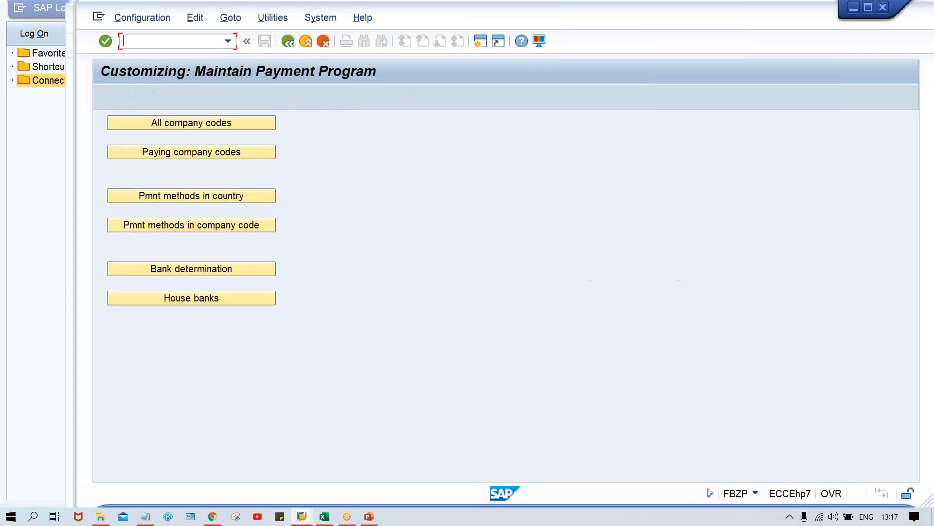
pyautogui.click(201, 201)
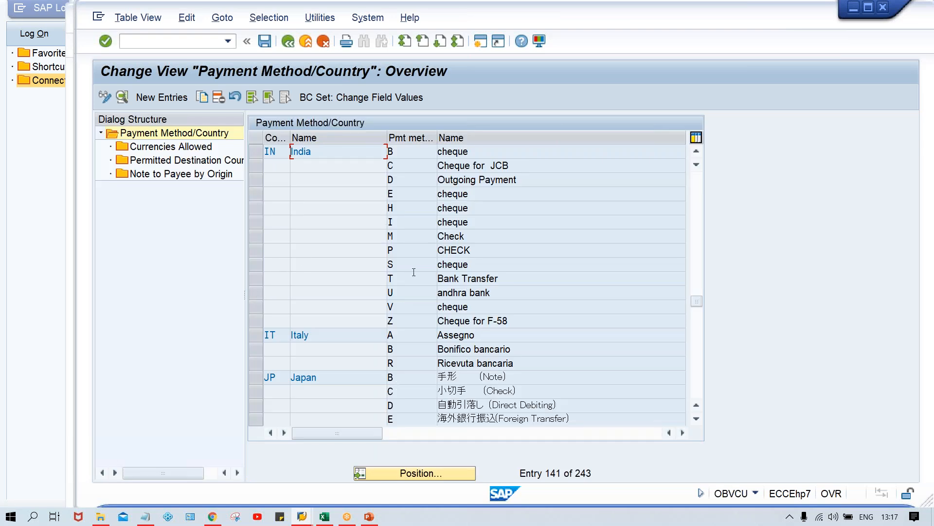
# Open India's payment method T (Bank Transfer) and check its document type for payment alongside the TM00 number range intervals.
pyautogui.click(258, 278)
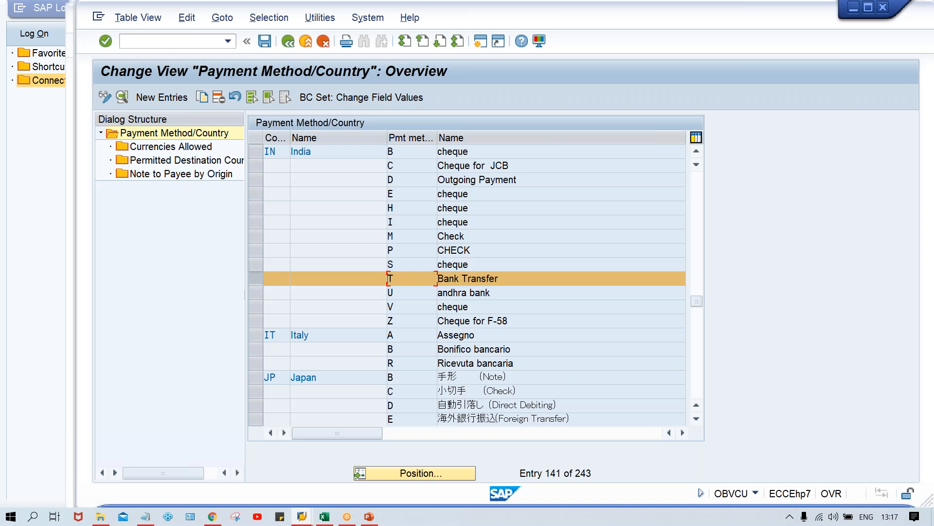
pyautogui.doubleClick(414, 283)
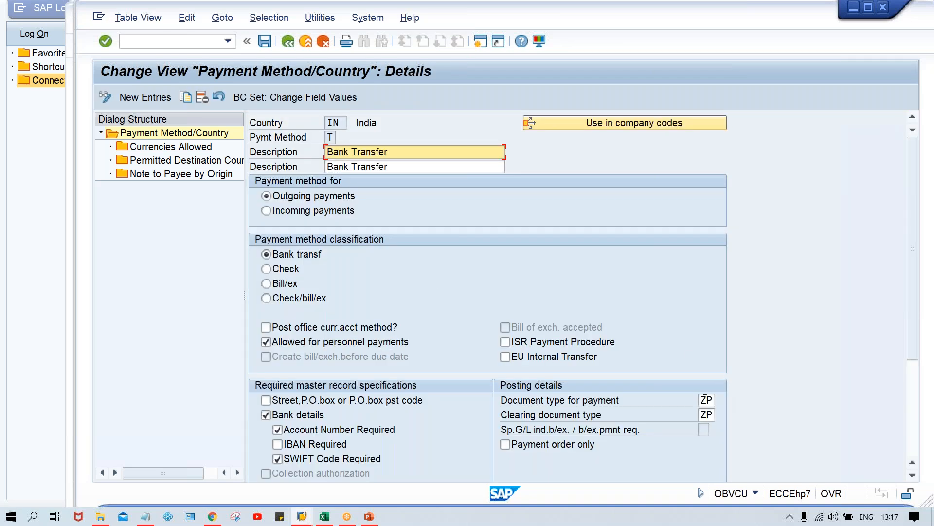
pyautogui.click(705, 398)
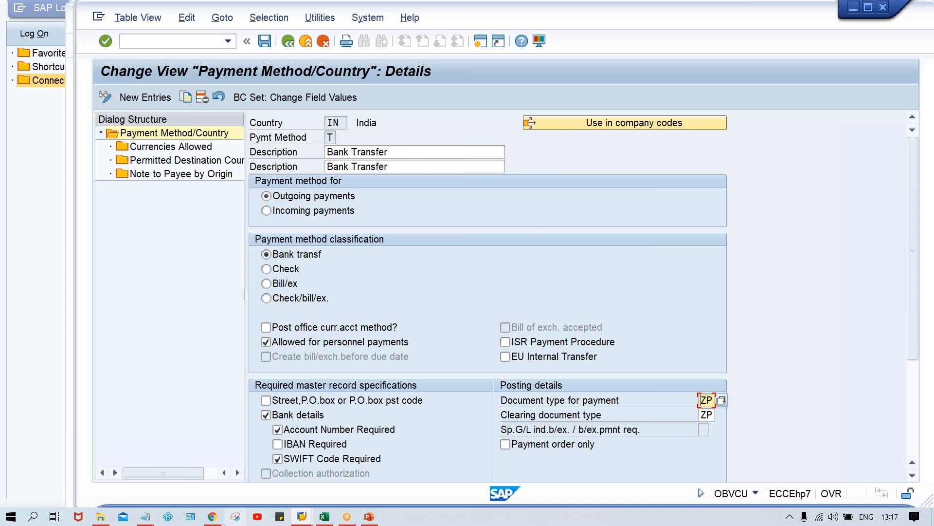
pyautogui.moveTo(298, 517)
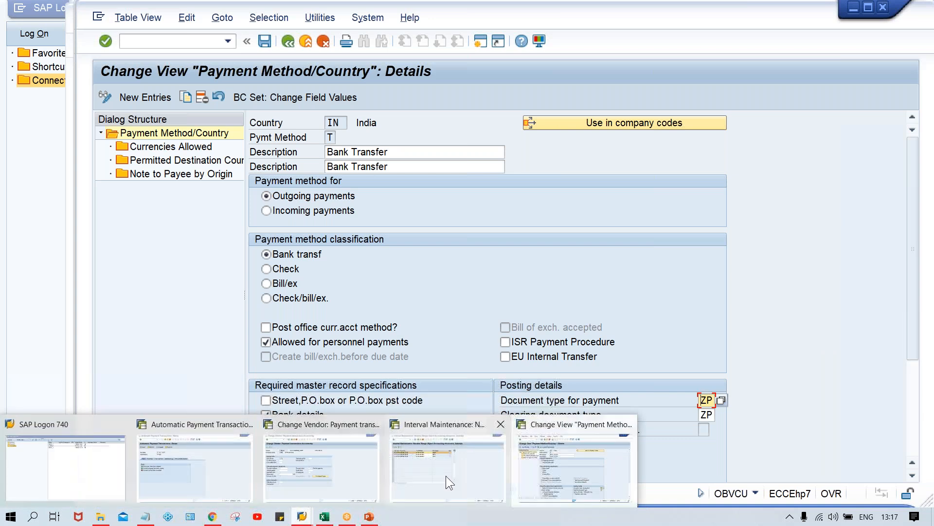
pyautogui.moveTo(445, 475)
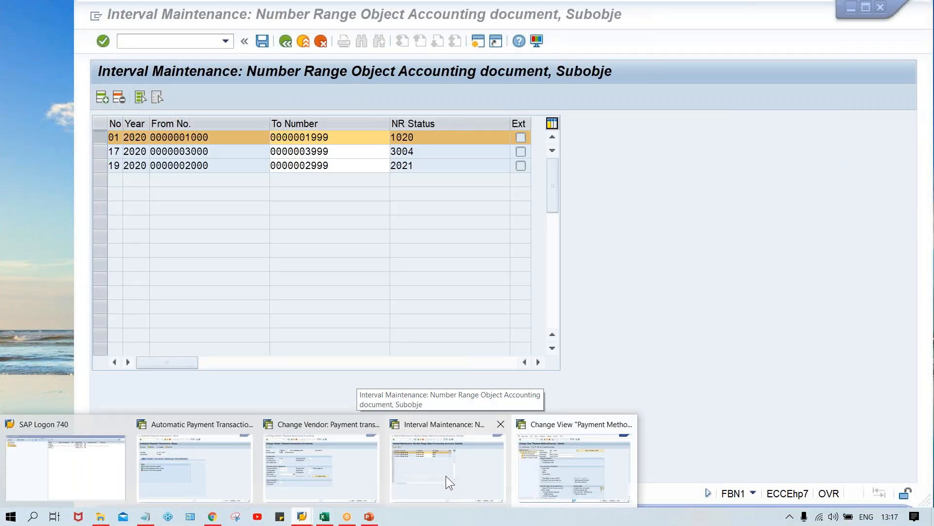
pyautogui.click(571, 470)
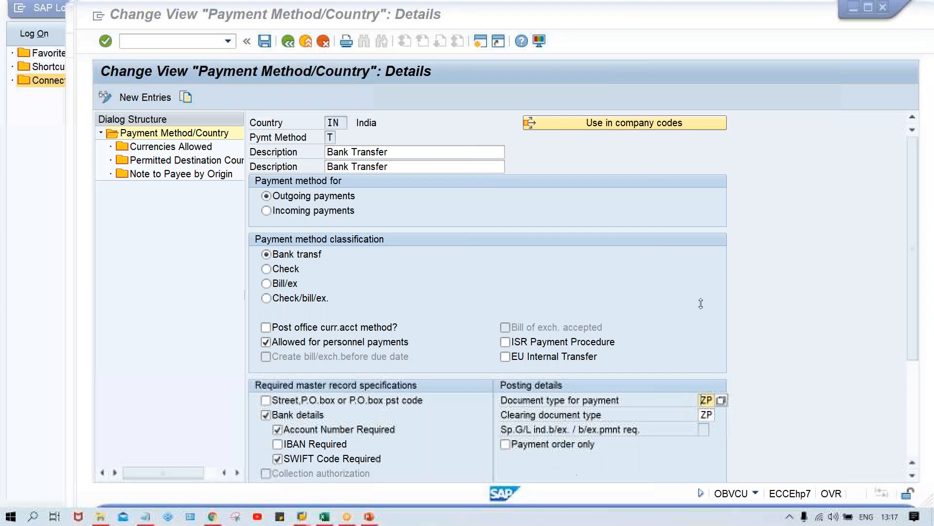
pyautogui.click(706, 400)
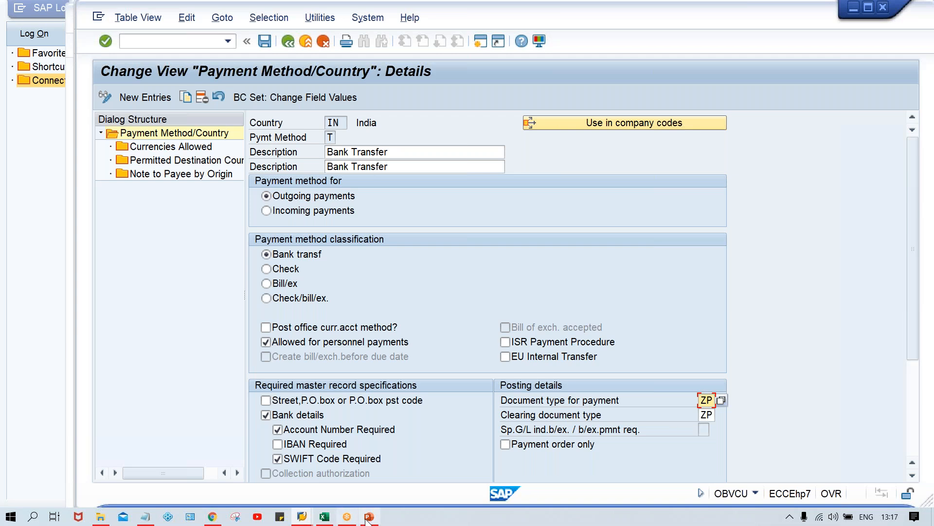
# Switch to the number range session, open the document types with transaction OBA7 and position the list at SA.
pyautogui.click(302, 517)
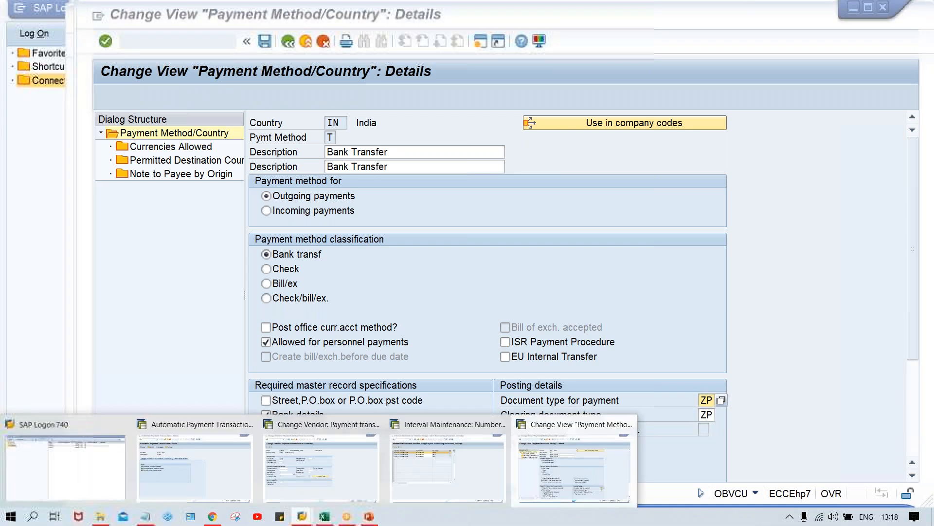
pyautogui.click(440, 475)
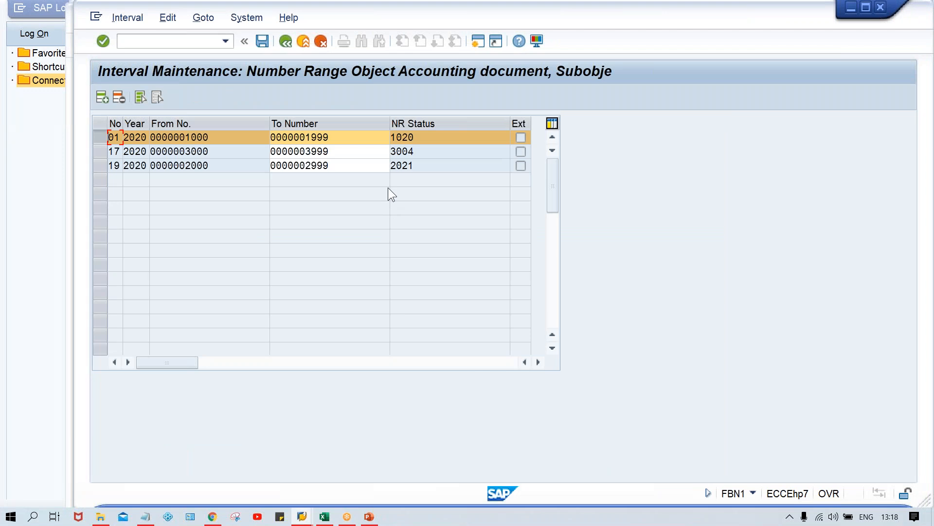
pyautogui.click(178, 42)
pyautogui.write('/NOBA7')
pyautogui.press('Return')
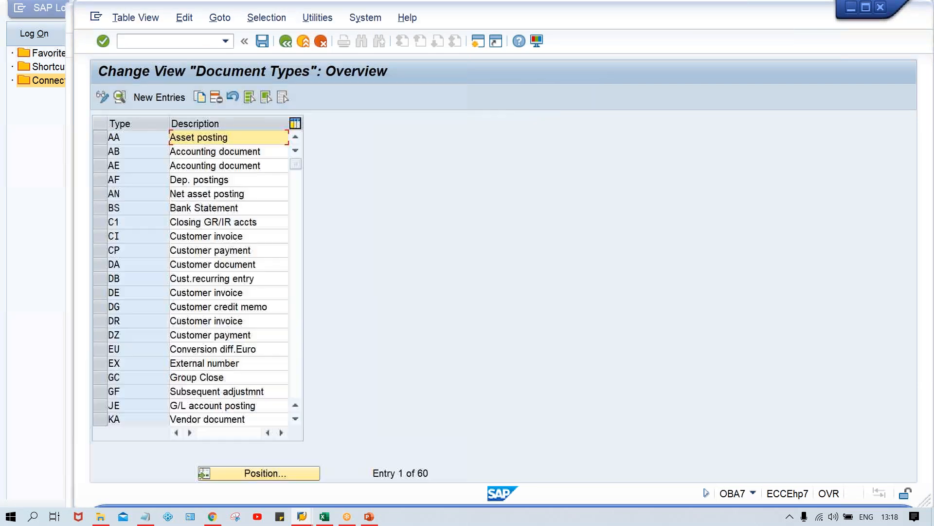
pyautogui.click(267, 474)
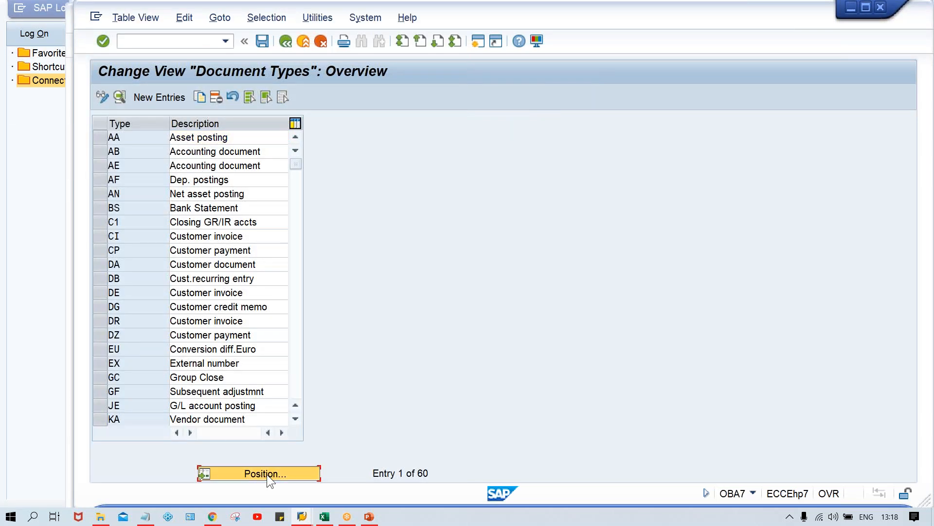
pyautogui.write('SA')
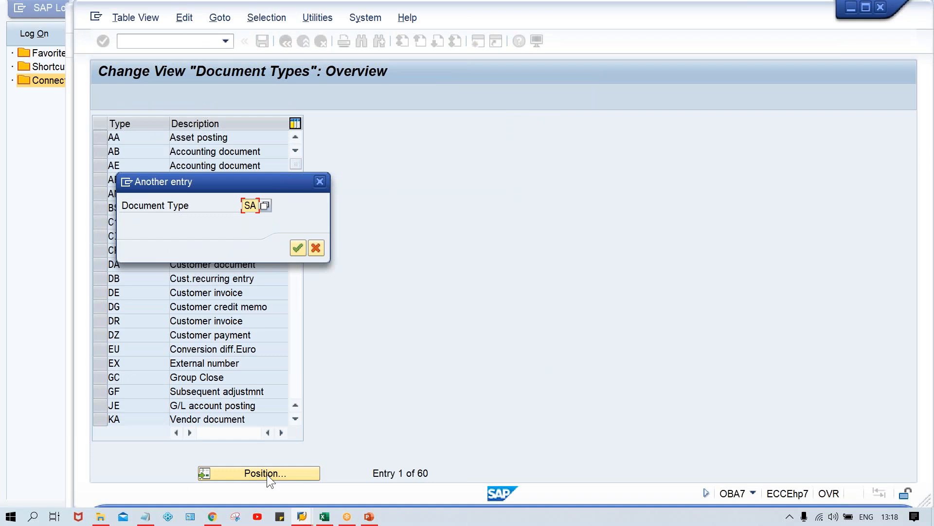
pyautogui.press('Return')
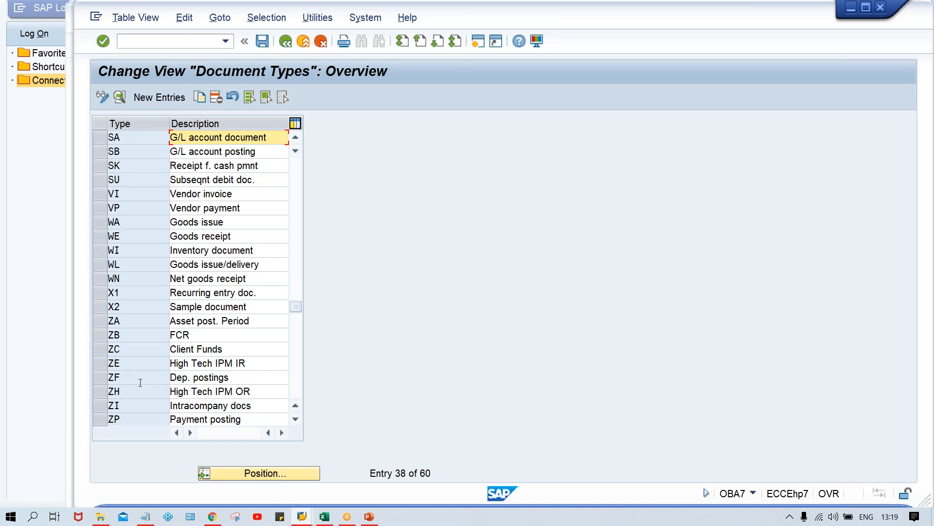
# Assign number range 01 to document type ZP (Payment posting) and save it in the proposed customizing request.
pyautogui.doubleClick(135, 419)
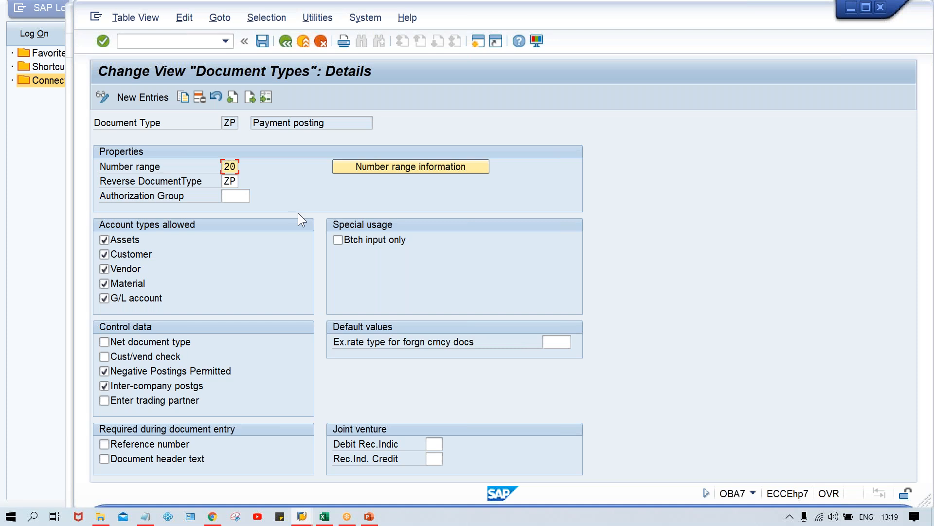
pyautogui.write('01')
pyautogui.hotkey('ctrl', 's')
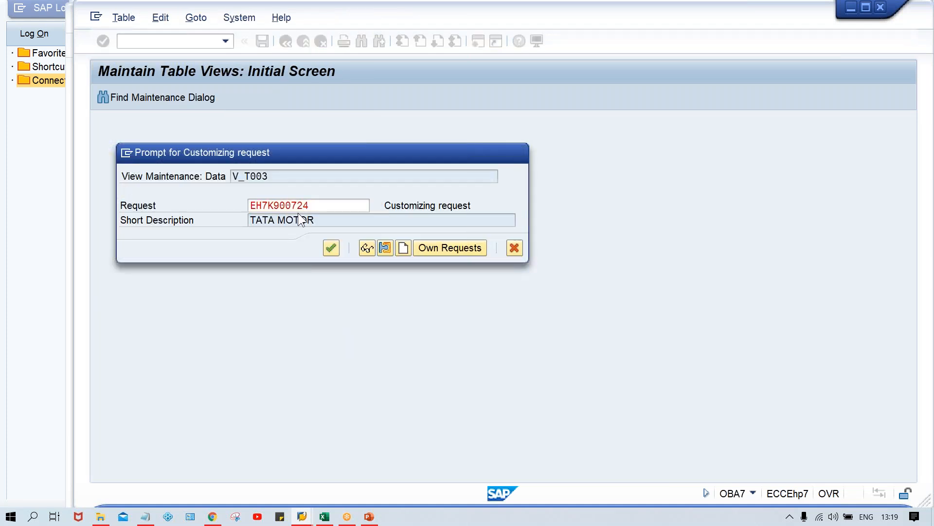
pyautogui.press('Return')
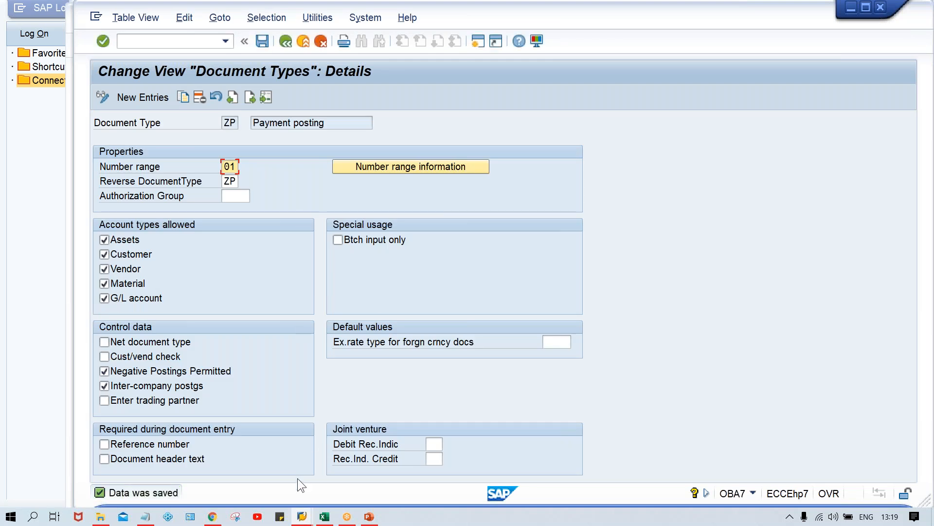
# Switch to the F110 status session and delete the output of the cancelled payment run TM00A.
pyautogui.click(301, 516)
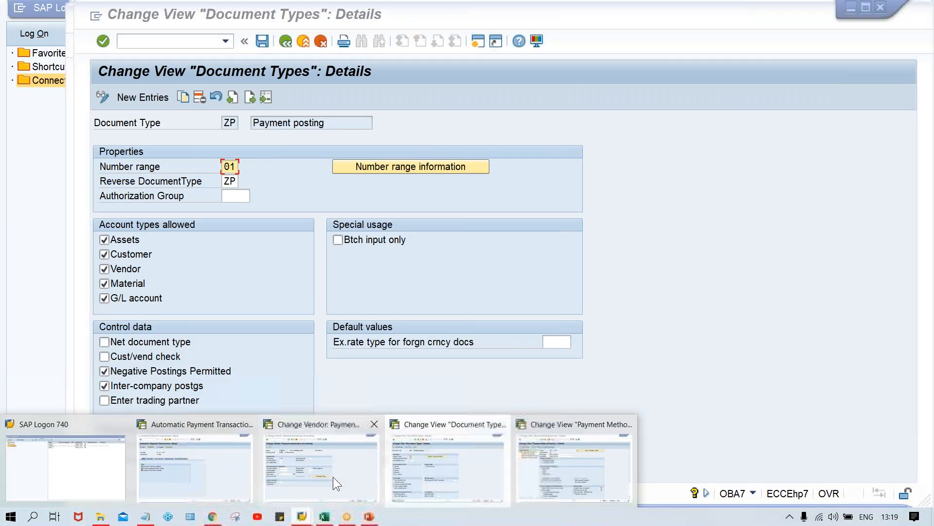
pyautogui.click(195, 467)
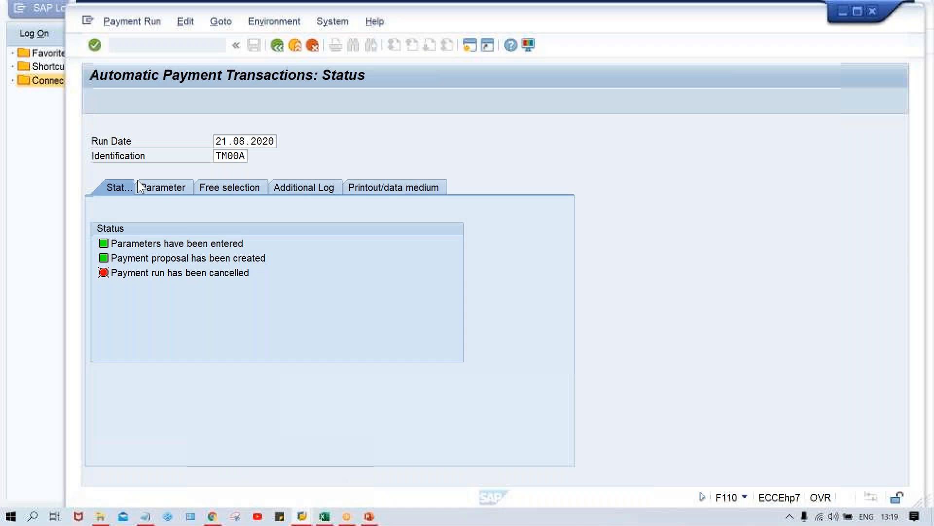
pyautogui.click(172, 282)
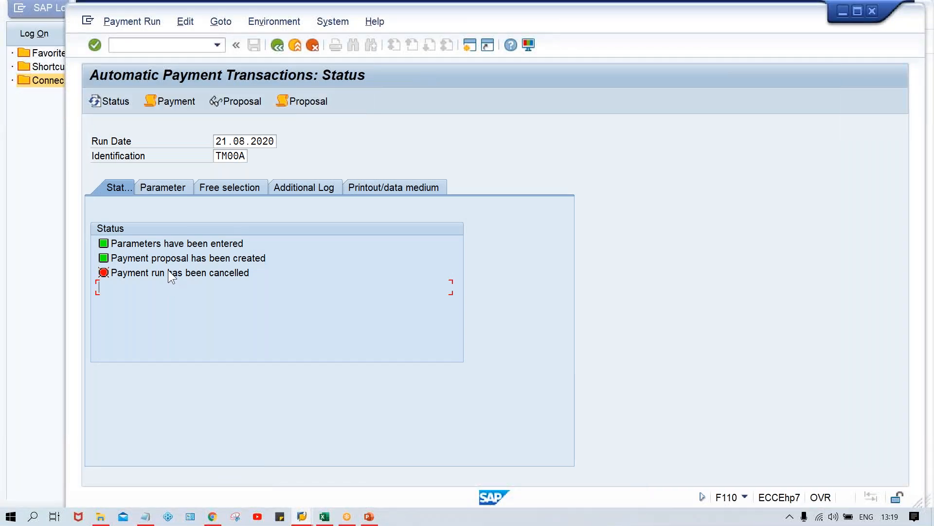
pyautogui.click(185, 22)
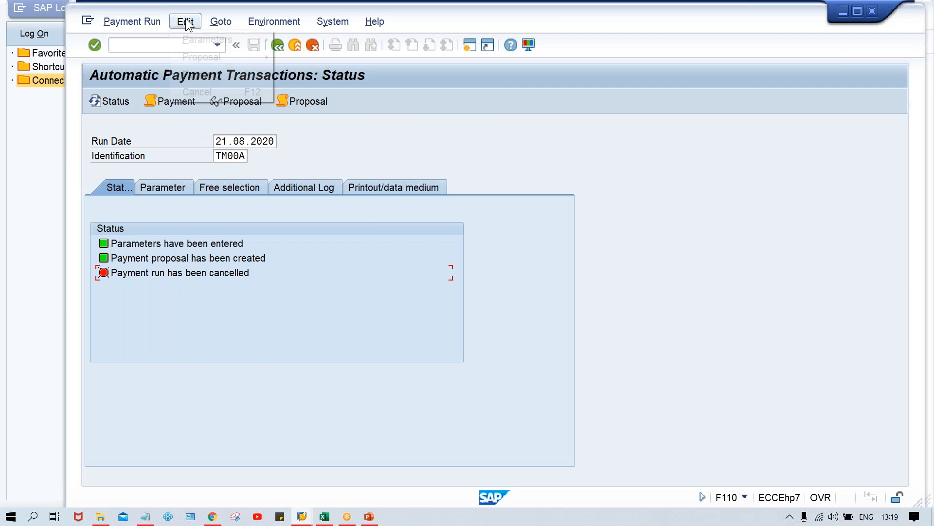
pyautogui.moveTo(210, 73)
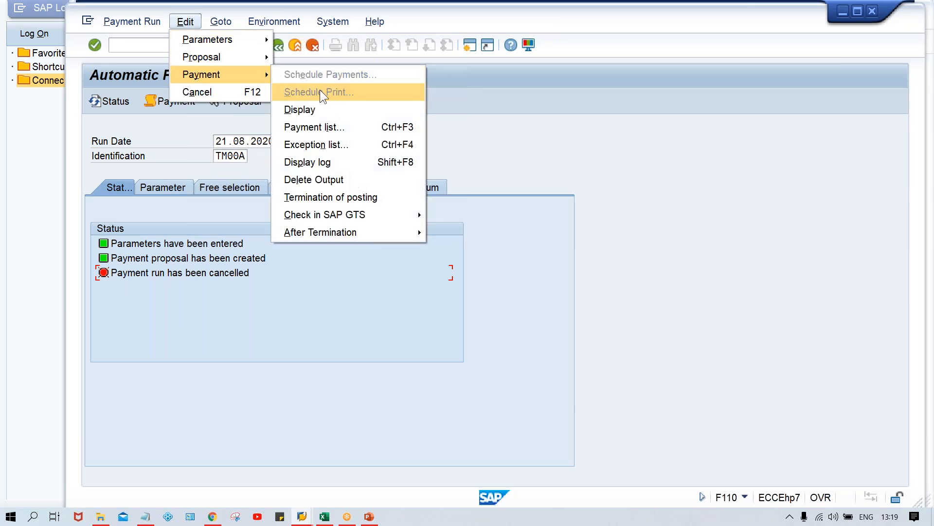
pyautogui.click(334, 182)
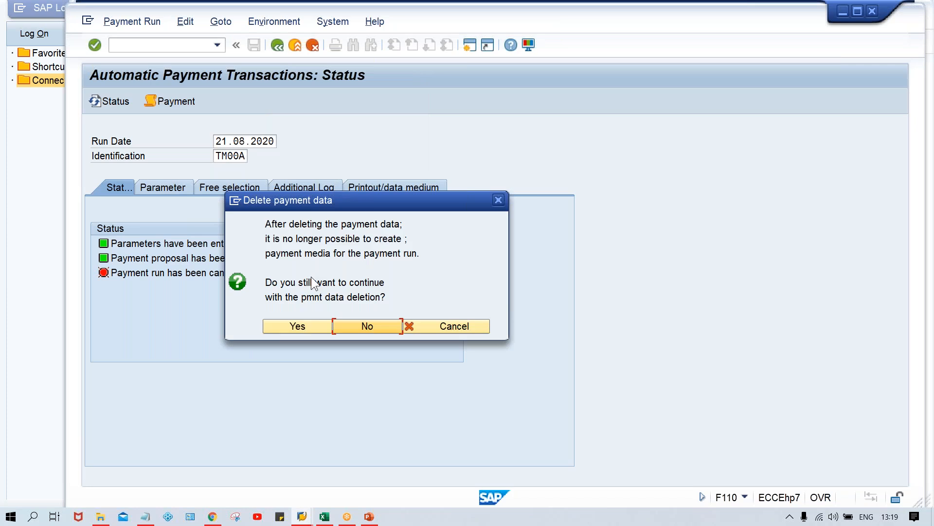
pyautogui.click(292, 326)
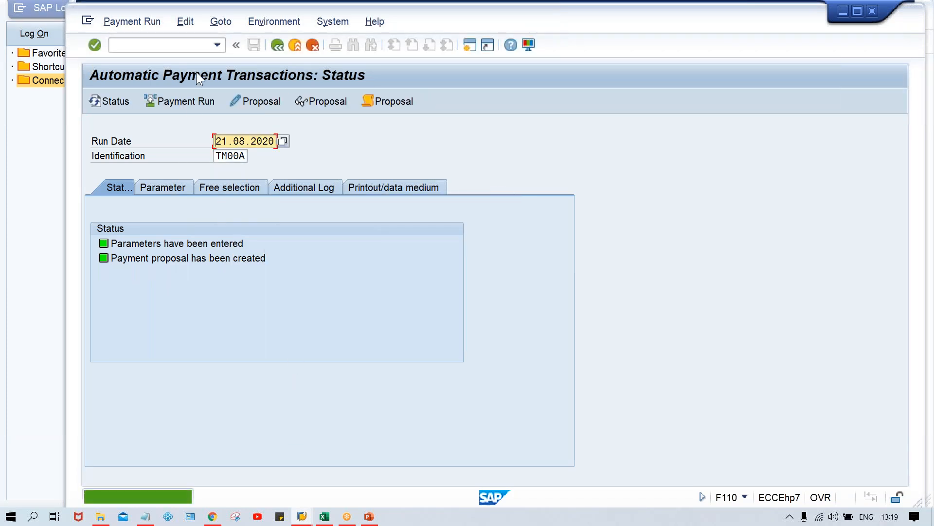
# Schedule the TM00A payment run again with an immediate start and refresh its status.
pyautogui.click(182, 98)
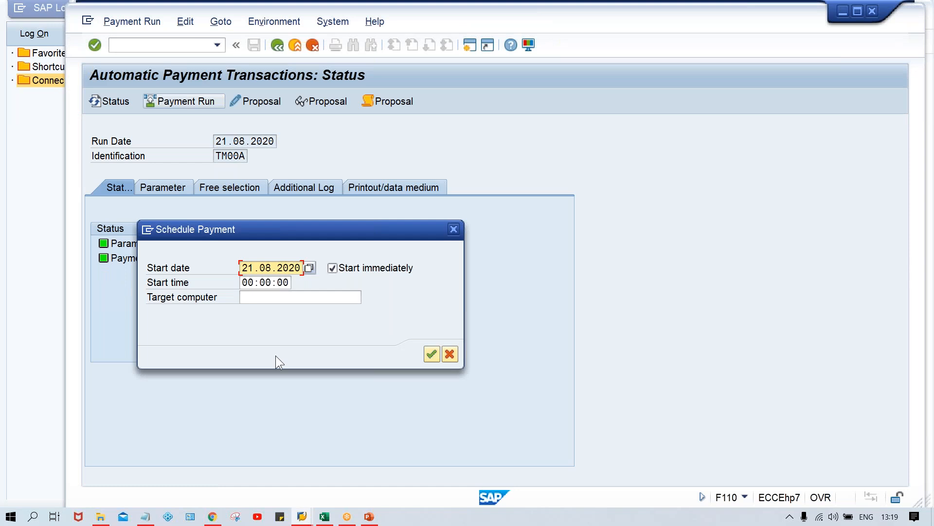
pyautogui.press('Return')
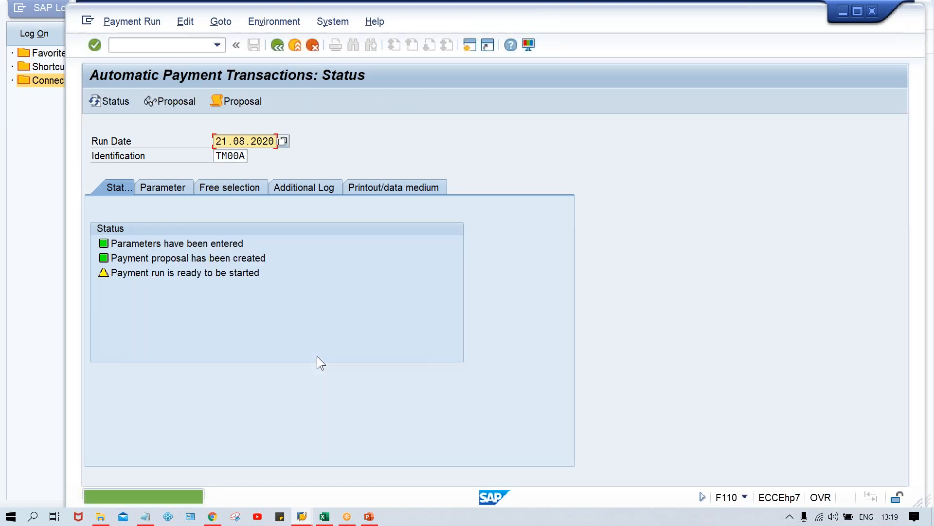
pyautogui.press('Return')
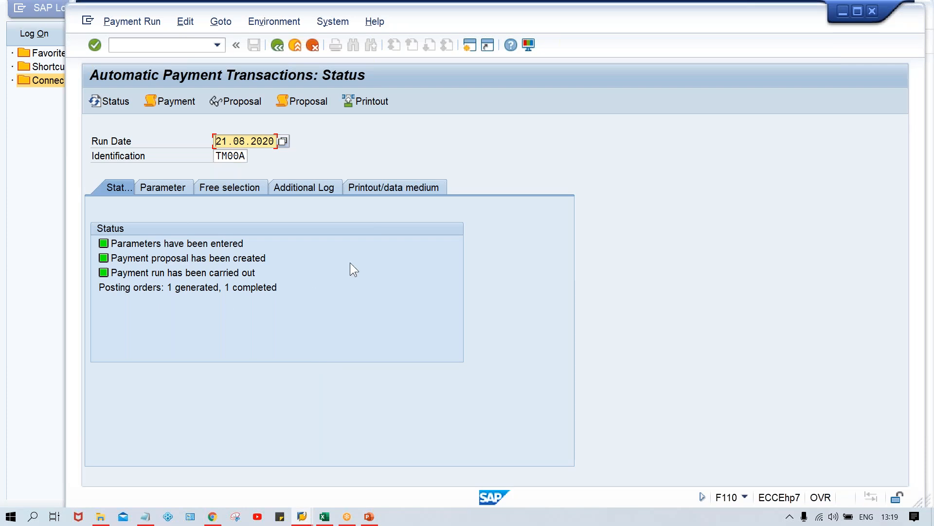
# Display the TM00A payment run log, check the posted line item amounts and return to the status overview.
pyautogui.click(179, 103)
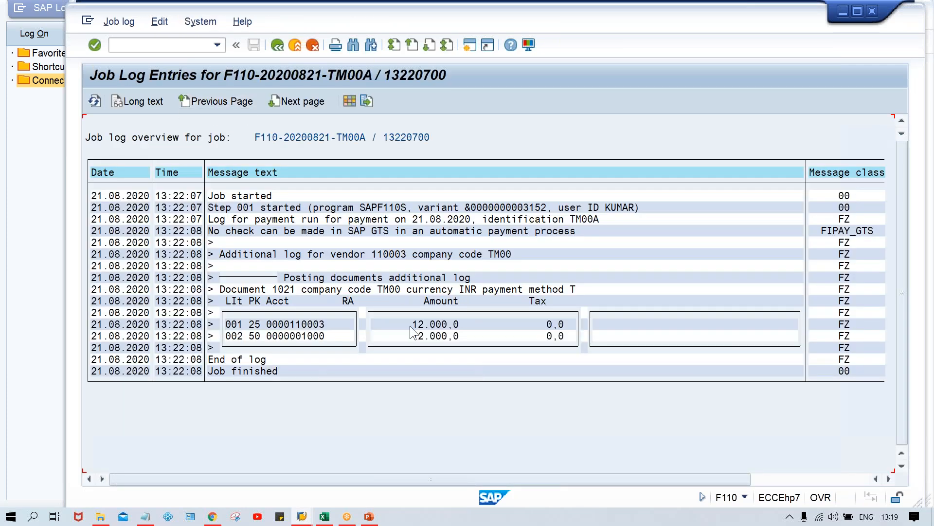
pyautogui.click(419, 336)
pyautogui.click(409, 322)
pyautogui.click(282, 48)
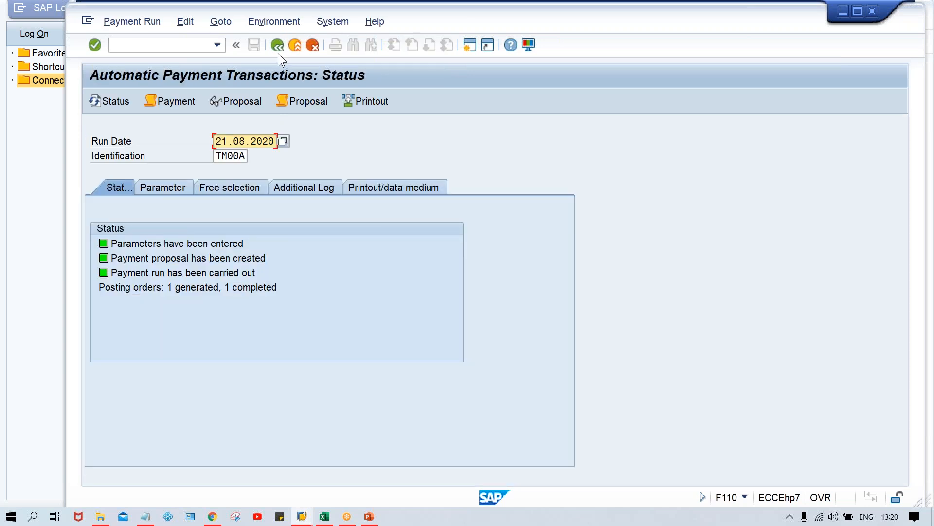
# Display the TM00A payment proposal, open the vendor payment and examine the amounts and document numbers of its paid items.
pyautogui.click(232, 102)
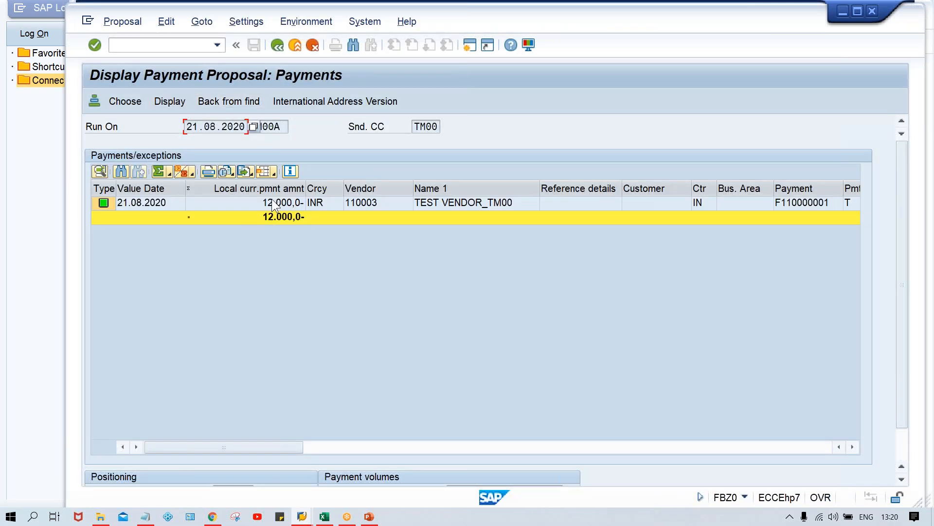
pyautogui.click(272, 200)
pyautogui.doubleClick(274, 204)
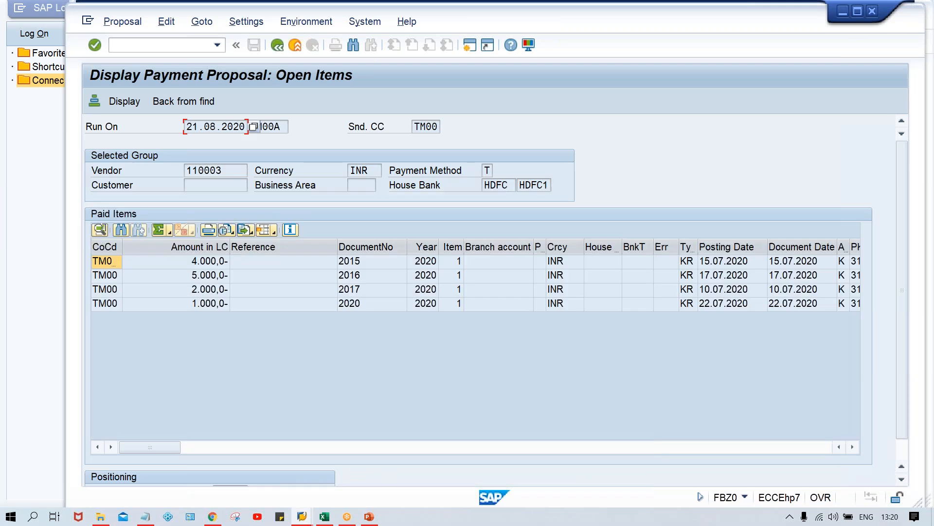
pyautogui.click(185, 276)
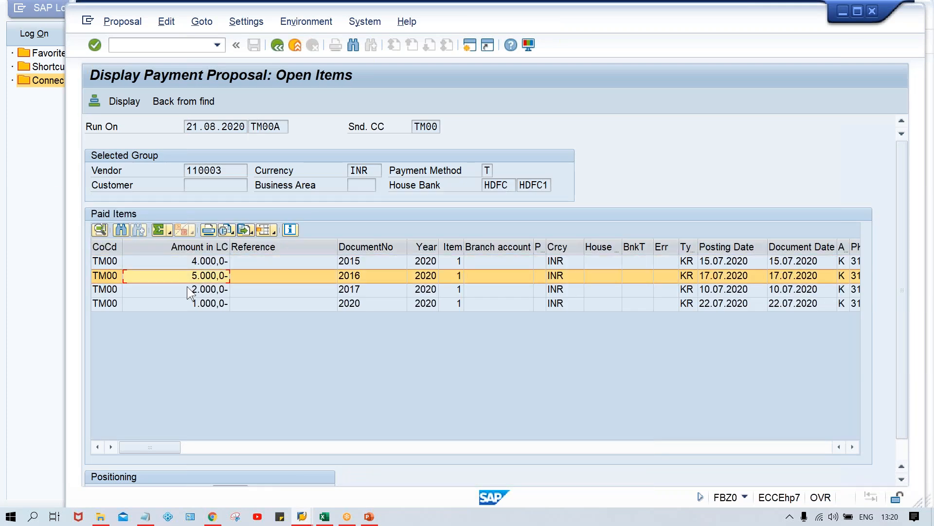
pyautogui.click(188, 288)
pyautogui.click(191, 304)
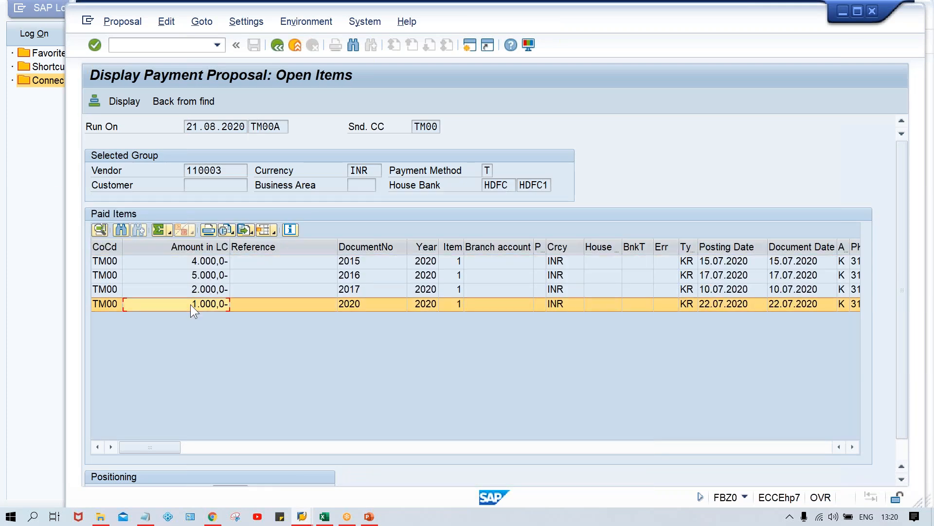
pyautogui.click(369, 260)
pyautogui.click(369, 276)
pyautogui.click(370, 290)
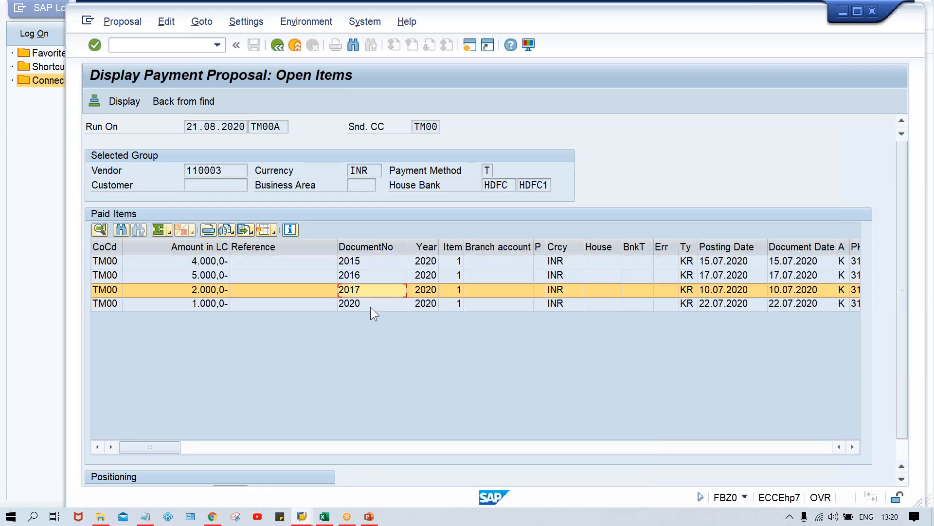
pyautogui.click(371, 305)
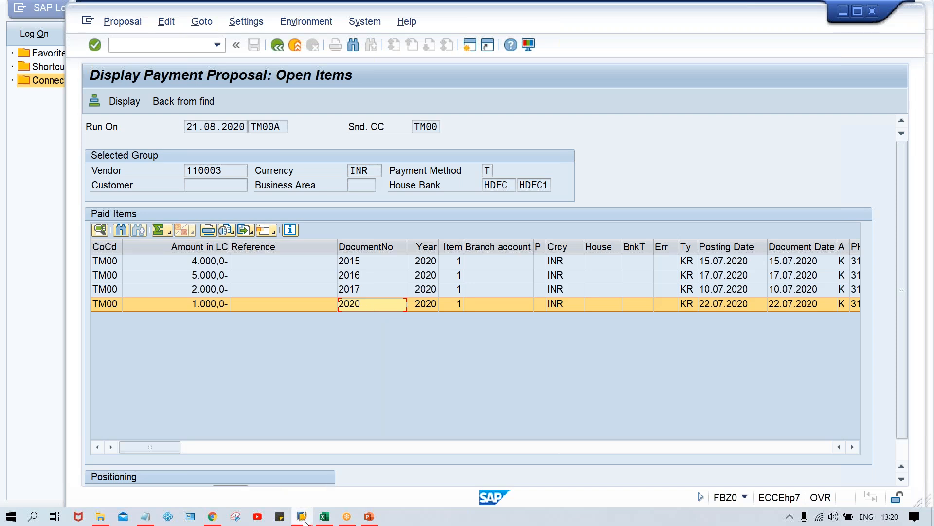
# Run transaction FBL1N in a new session to list the vendor's open items in company code TM00 at key date 21.08.2020.
pyautogui.moveTo(302, 517)
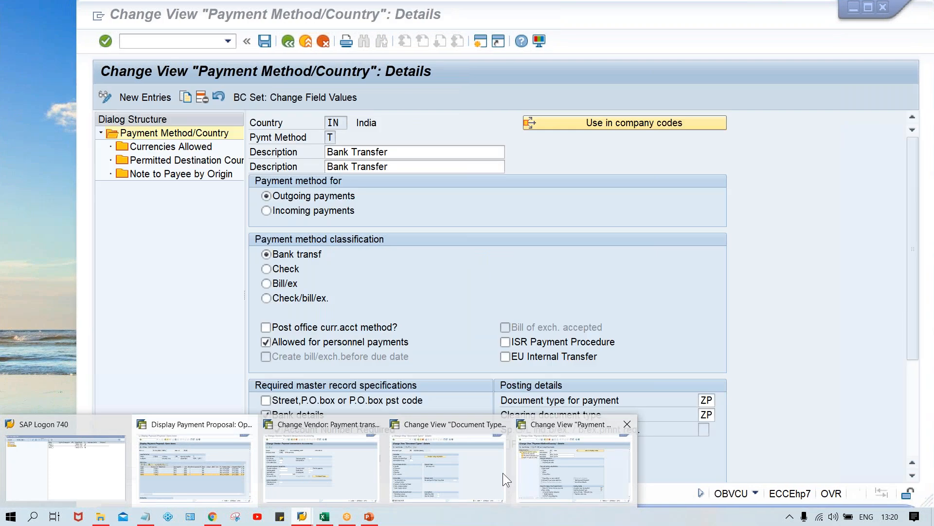
pyautogui.click(446, 463)
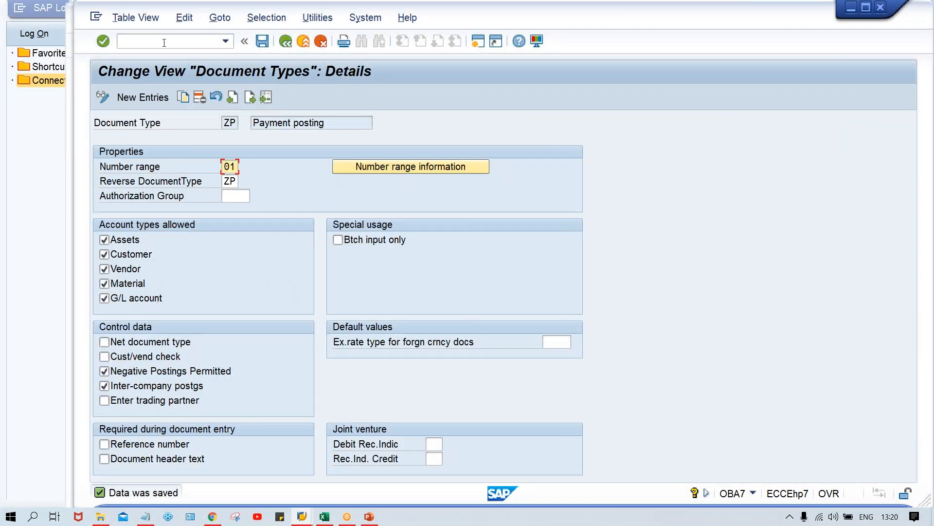
pyautogui.click(479, 42)
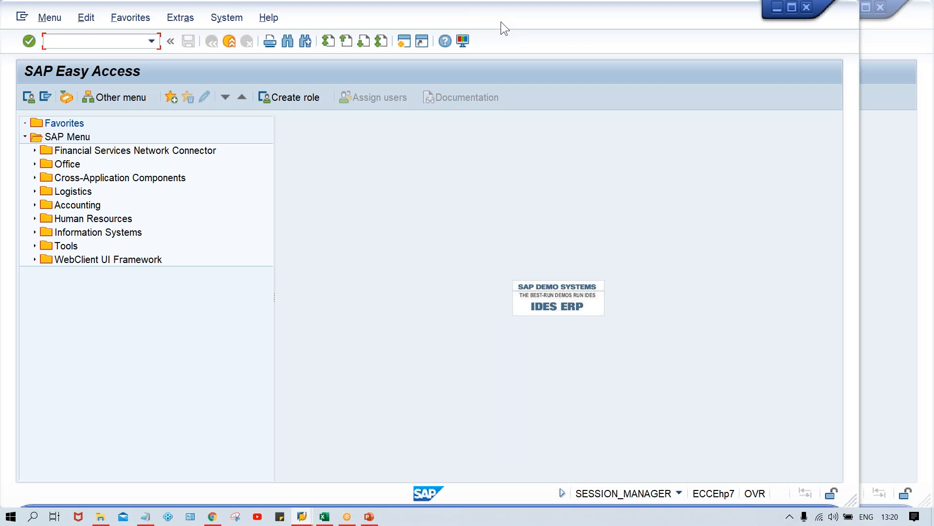
pyautogui.moveTo(512, 22); pyautogui.dragTo(589, 28)
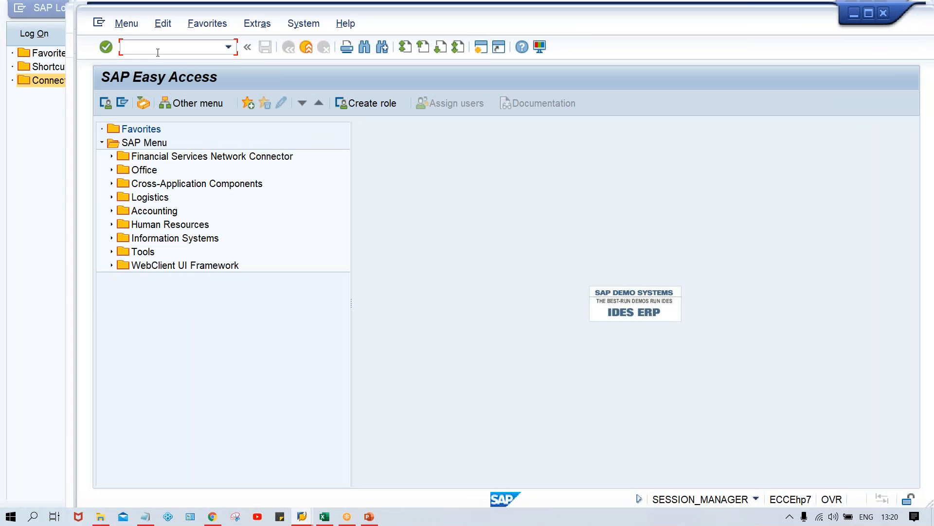
pyautogui.write('FBL1N')
pyautogui.press('Return')
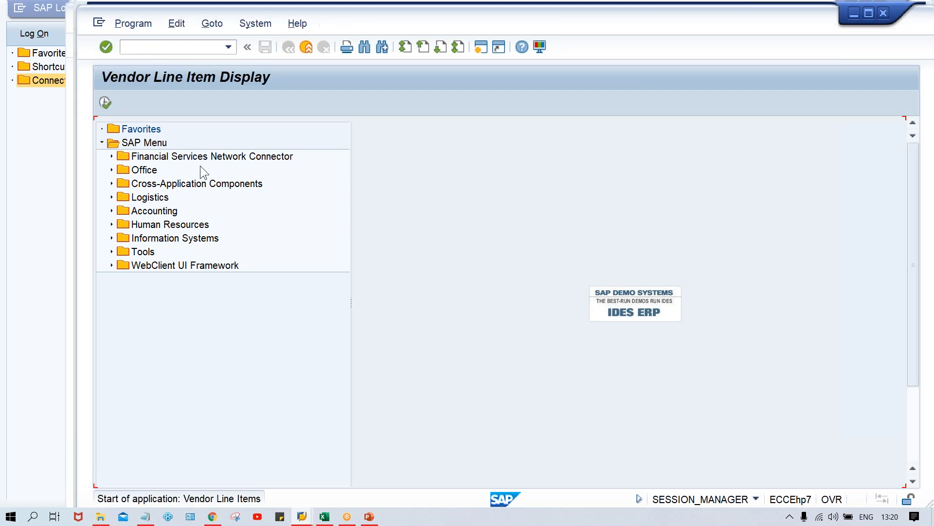
pyautogui.click(450, 216)
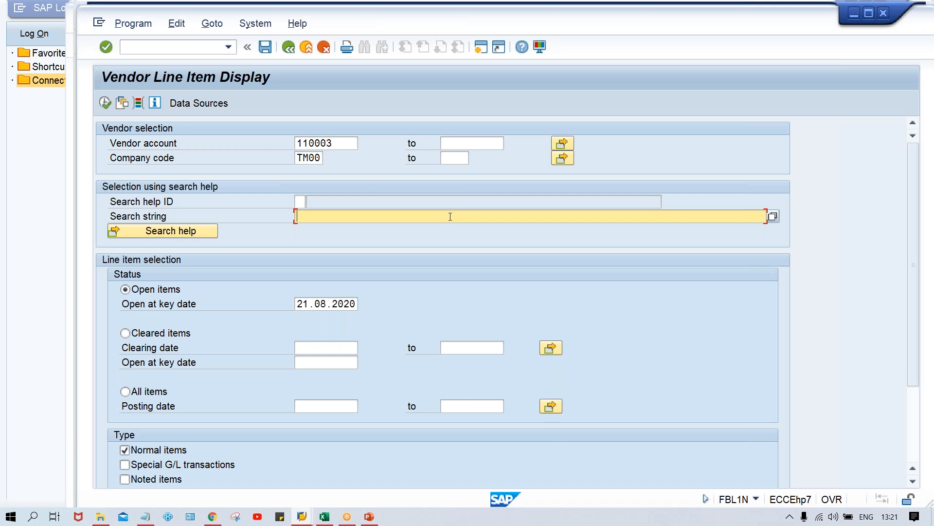
pyautogui.click(105, 103)
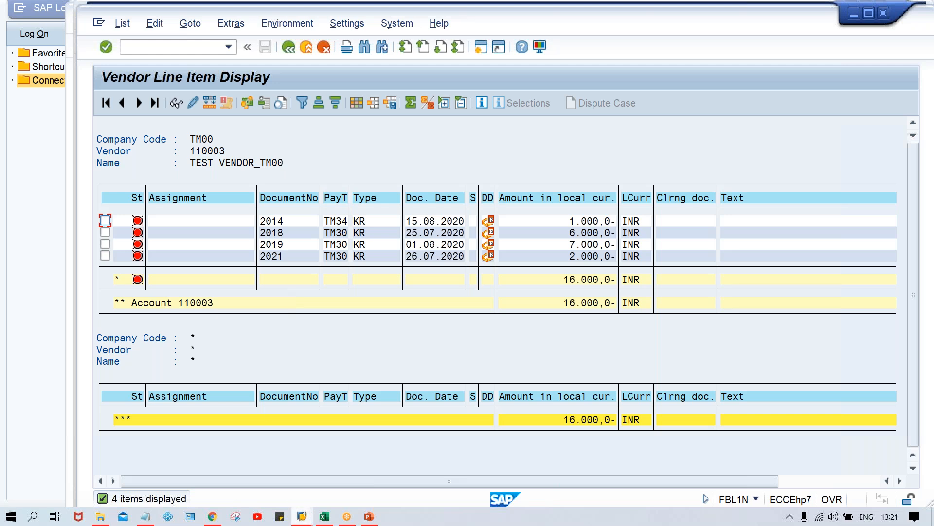
# Compare the vendor's open line items with the paid items of the payment proposal by switching between the two sessions.
pyautogui.moveTo(305, 517)
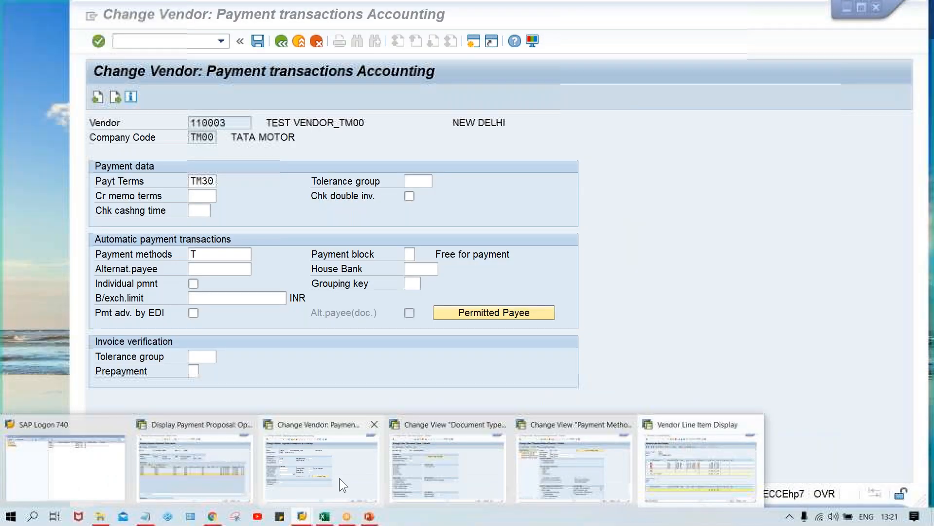
pyautogui.click(339, 478)
pyautogui.click(306, 521)
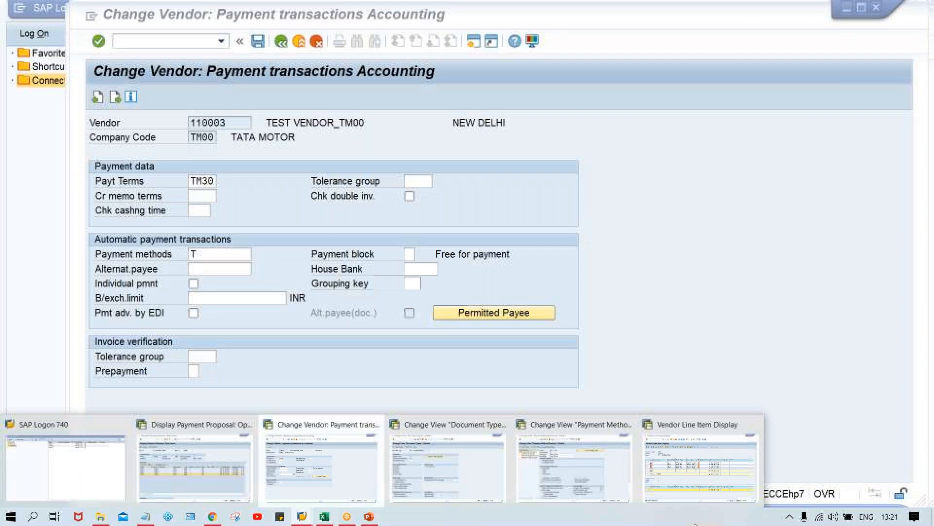
pyautogui.click(714, 486)
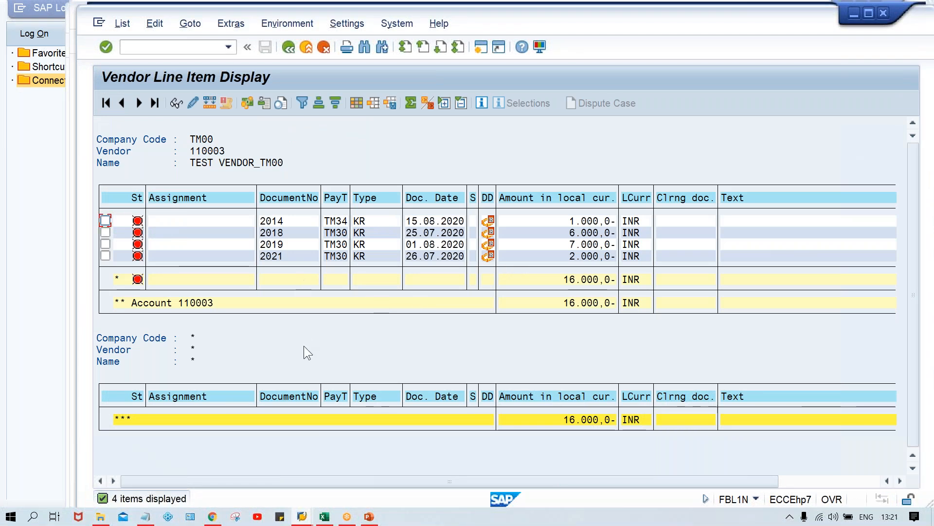
pyautogui.click(303, 518)
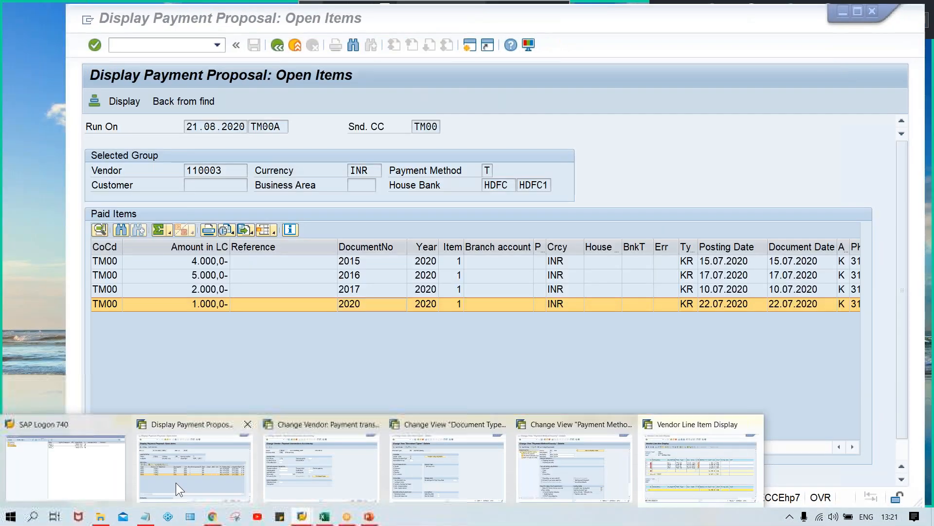
pyautogui.click(176, 483)
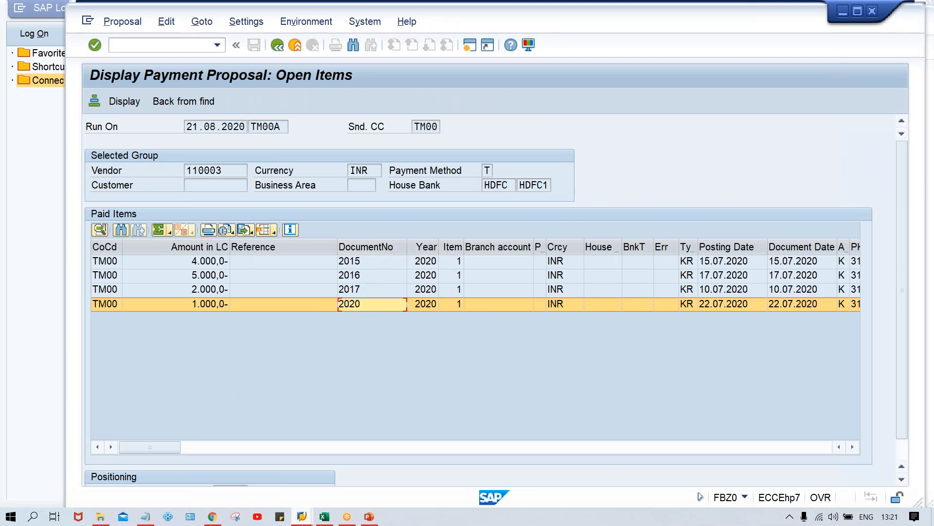
pyautogui.click(301, 519)
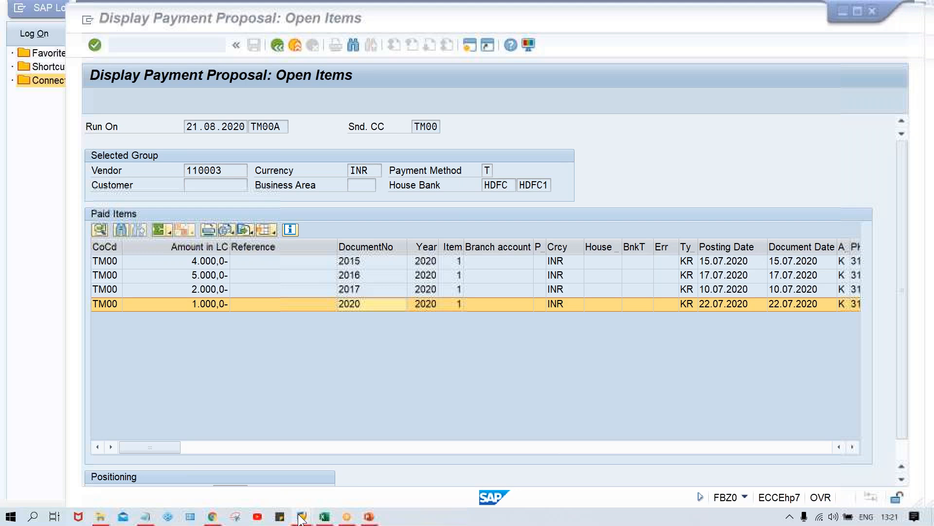
pyautogui.click(682, 461)
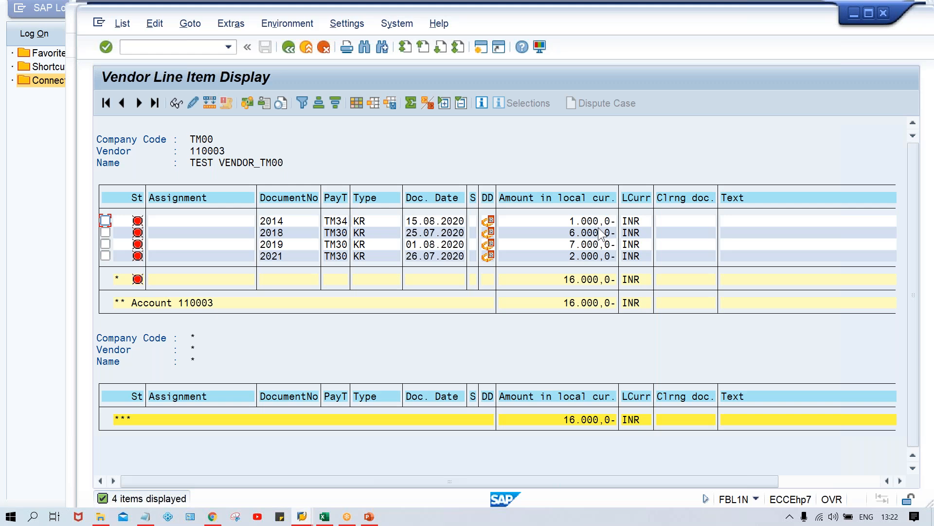
# Return to the FBL1N selection, list all items of the vendor in company code TM00, and look through the cleared items.
pyautogui.click(304, 516)
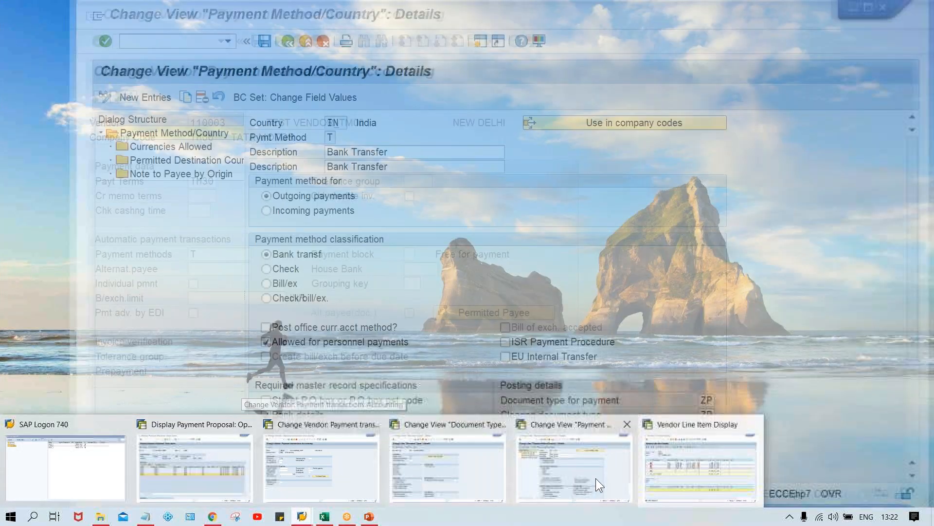
pyautogui.click(701, 468)
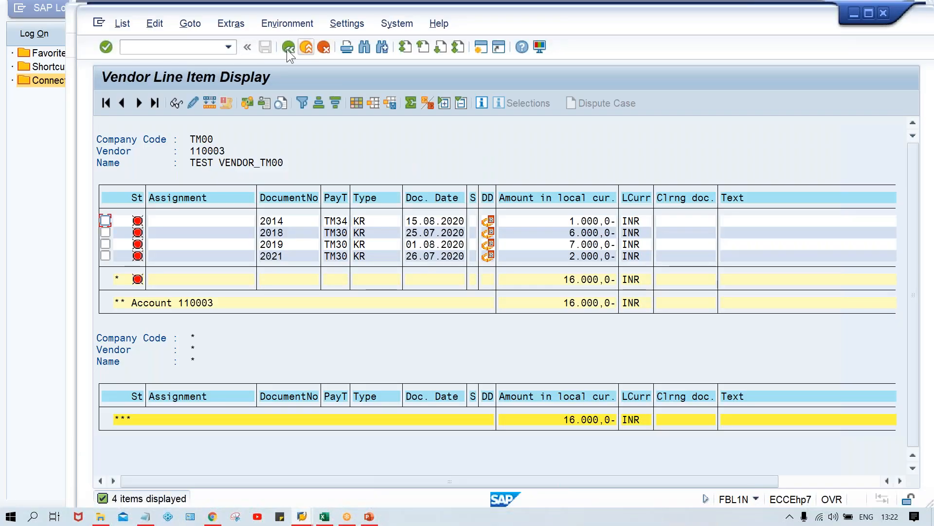
pyautogui.click(289, 47)
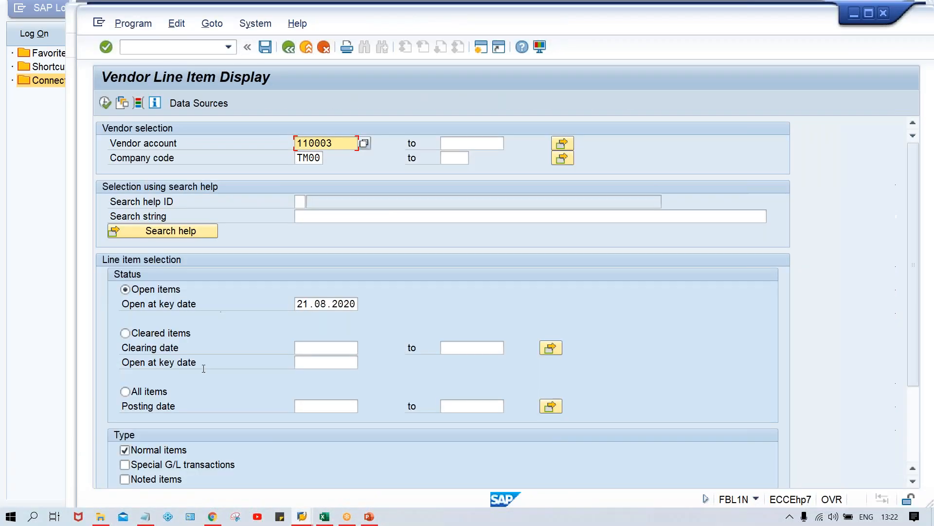
pyautogui.click(125, 392)
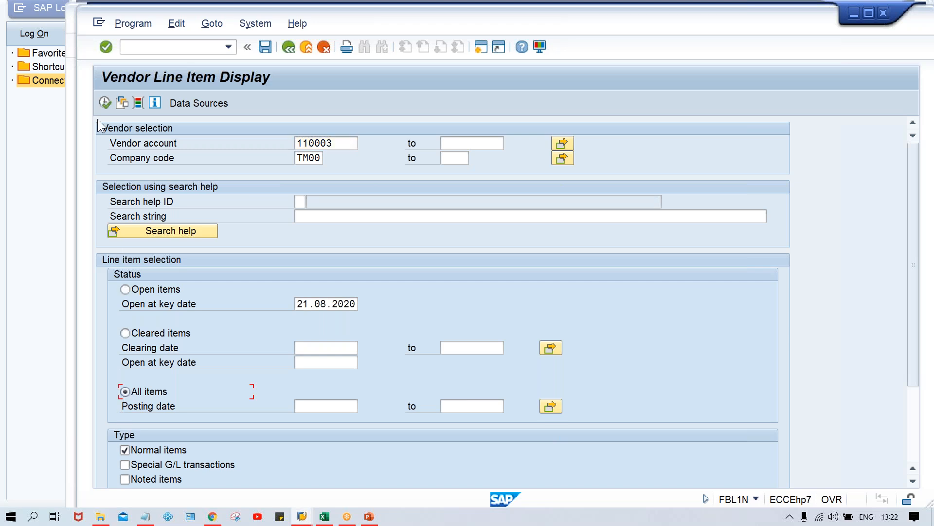
pyautogui.click(105, 103)
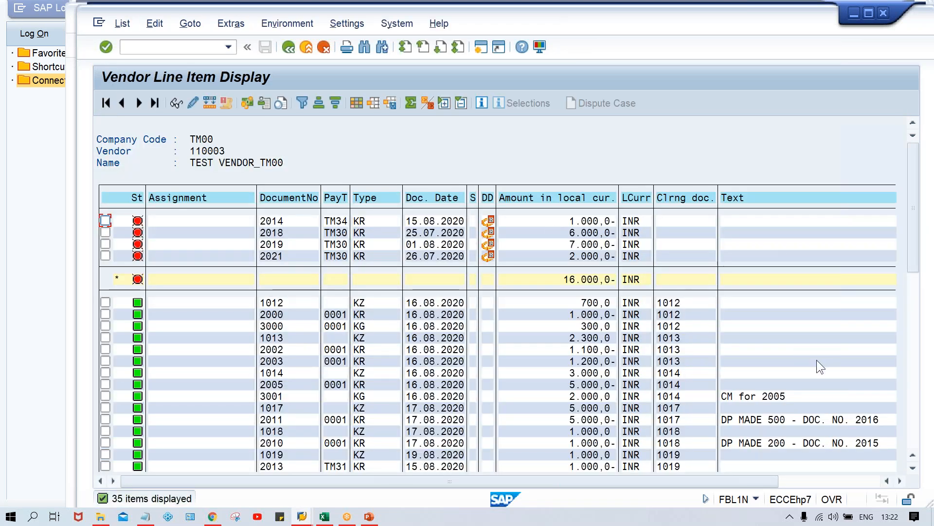
pyautogui.moveTo(917, 240); pyautogui.dragTo(916, 279)
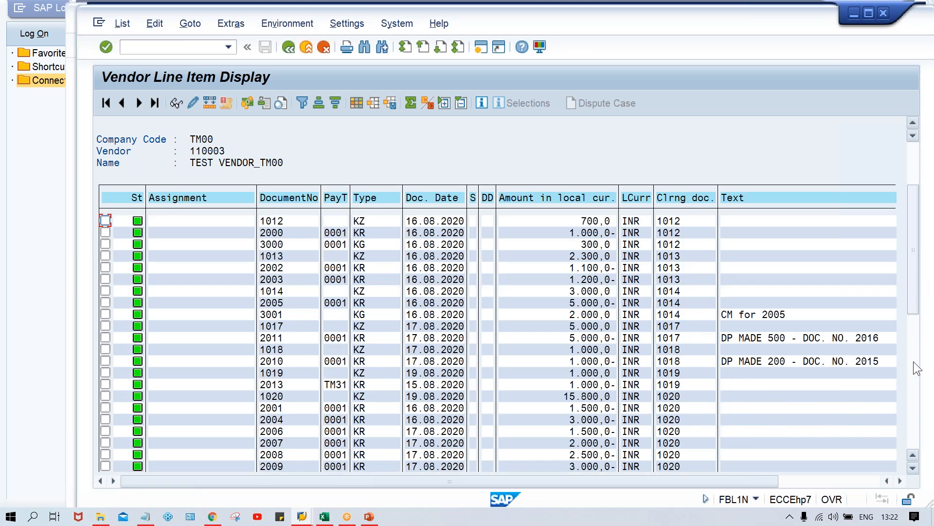
pyautogui.click(917, 368)
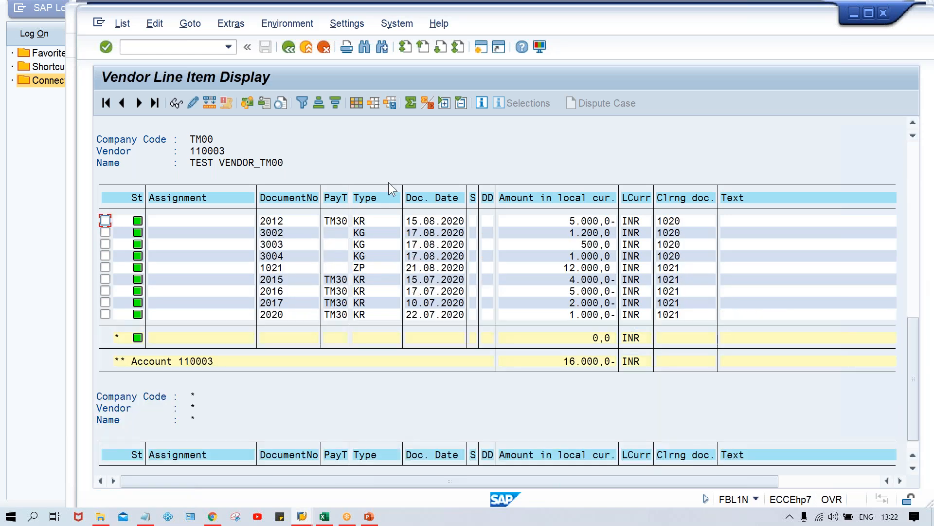
# Filter the vendor line items by document type ZP and check the payment's document number and amount.
pyautogui.click(368, 196)
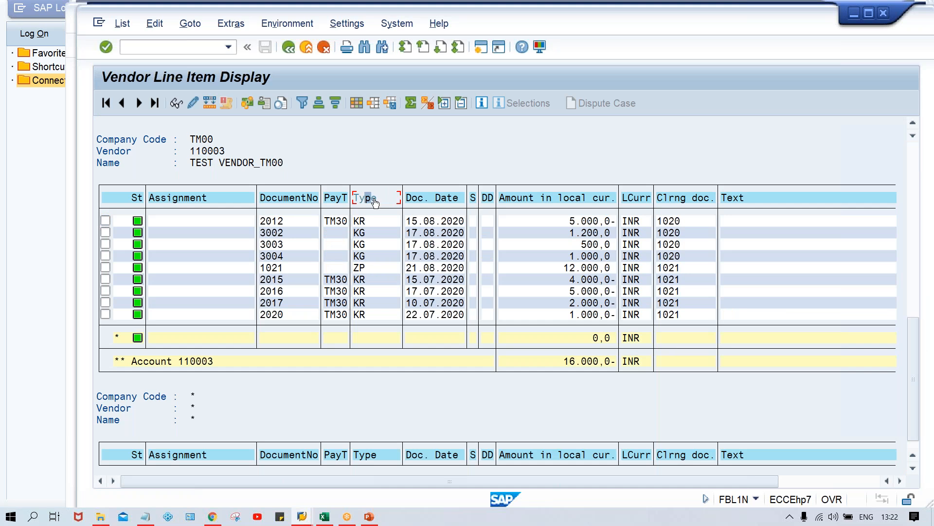
pyautogui.click(302, 104)
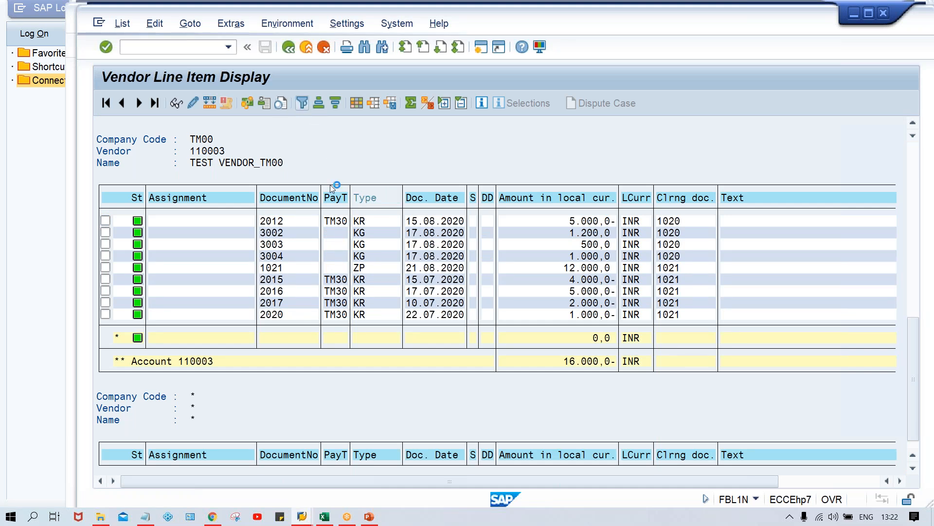
pyautogui.write('ZP')
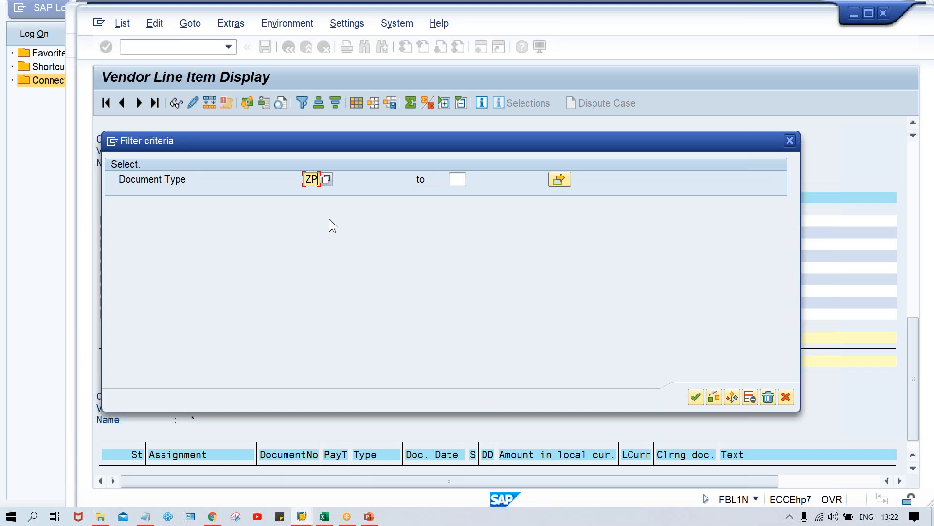
pyautogui.press('Return')
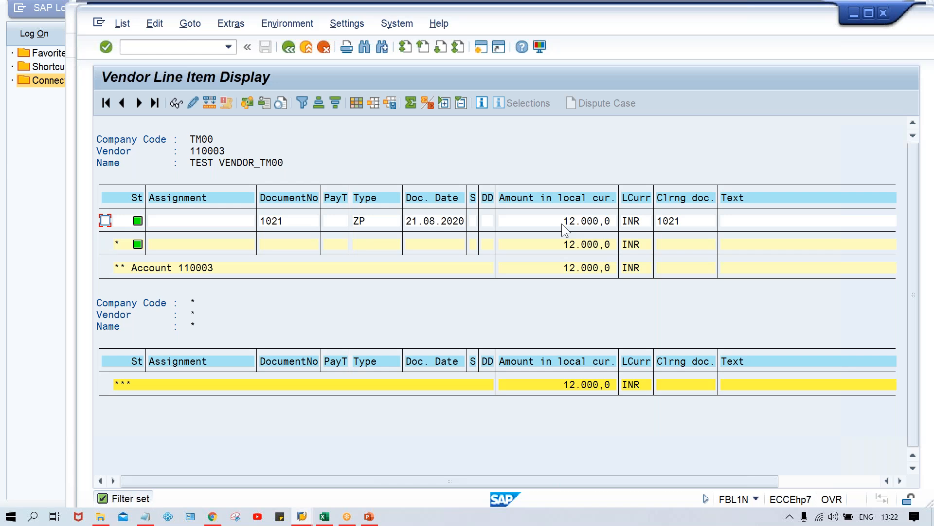
pyautogui.click(292, 220)
pyautogui.click(566, 221)
pyautogui.click(291, 220)
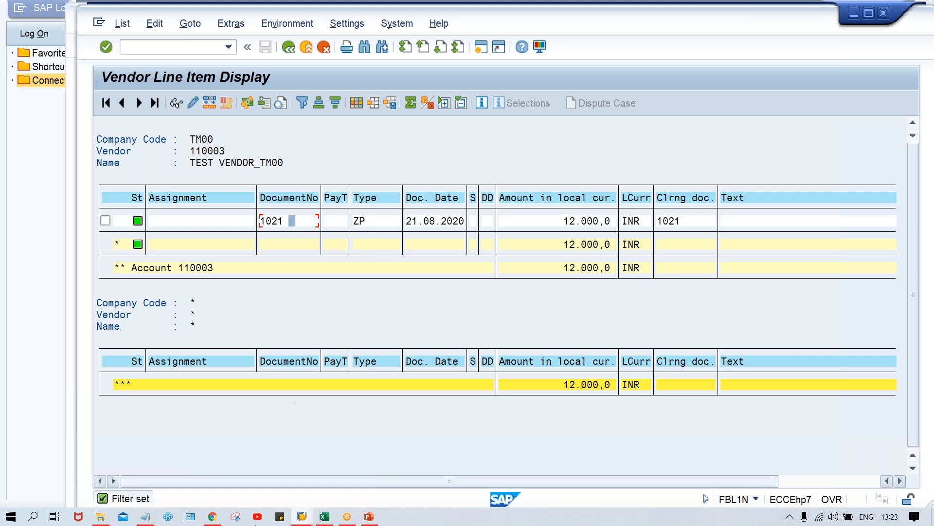
# Switch to the Class workbook in Excel and enter the number range limits 1000 in N14 and 1999 in O14.
pyautogui.click(325, 516)
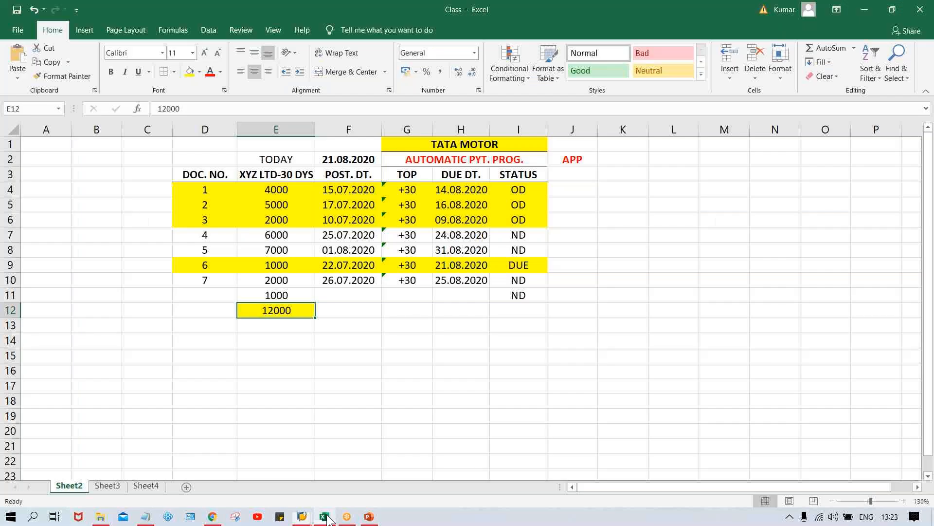
pyautogui.click(781, 343)
pyautogui.write('1000')
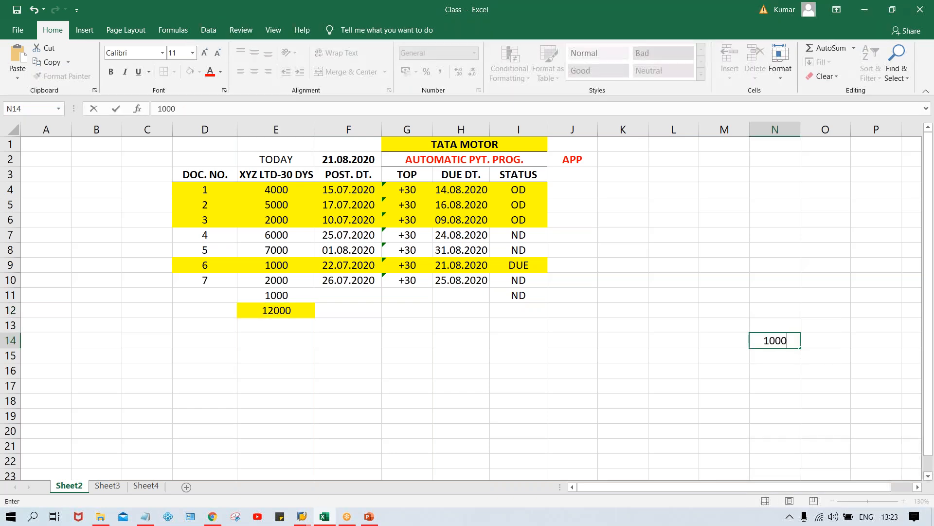
pyautogui.press('Tab')
pyautogui.write('1999')
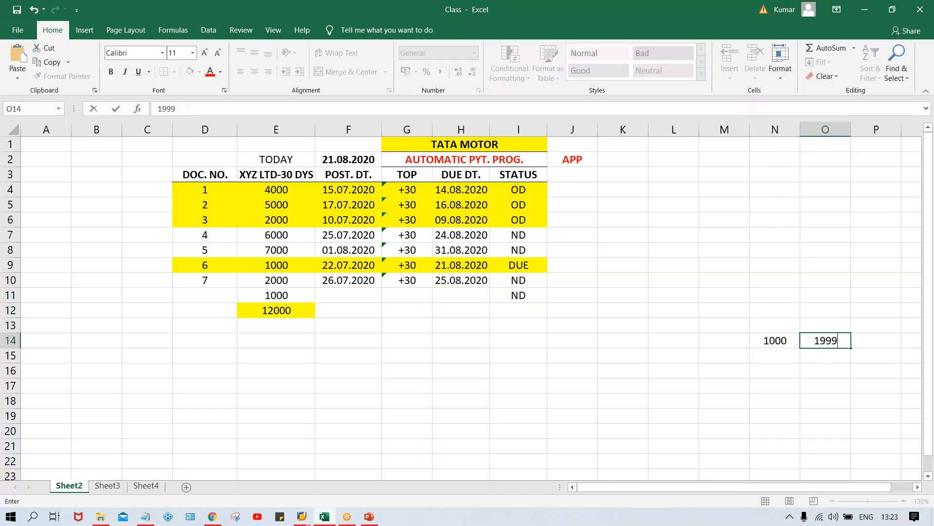
pyautogui.press('Tab')
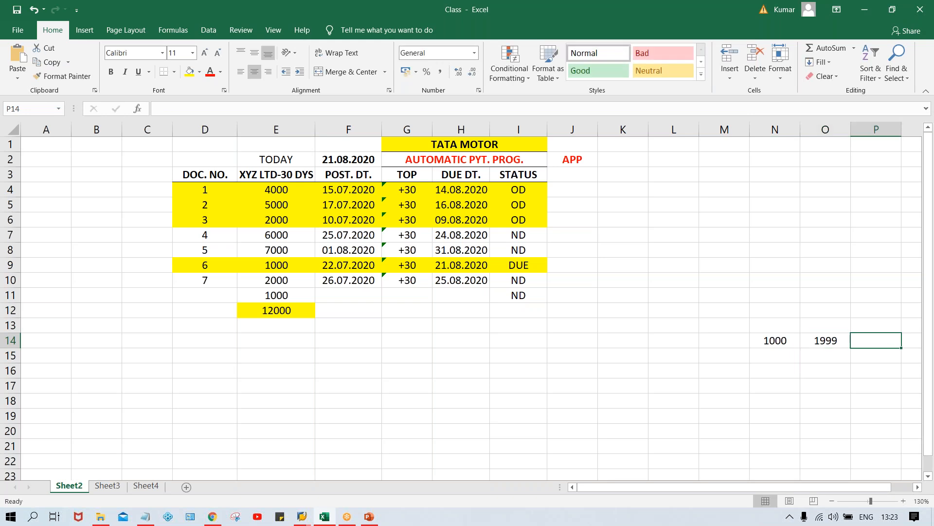
# Add the headings FROM in N13 and TO in O13 above the range limits and make both bold.
pyautogui.click(763, 327)
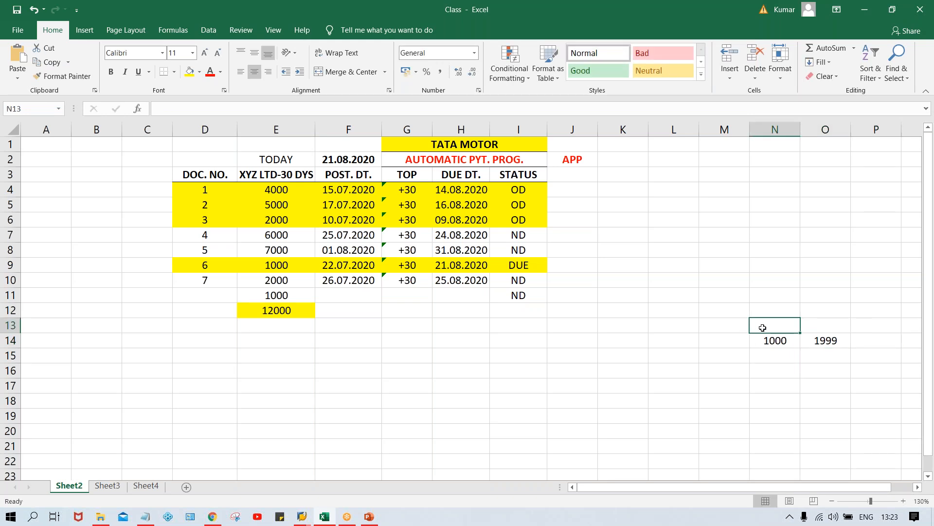
pyautogui.write('FROM')
pyautogui.press('Tab')
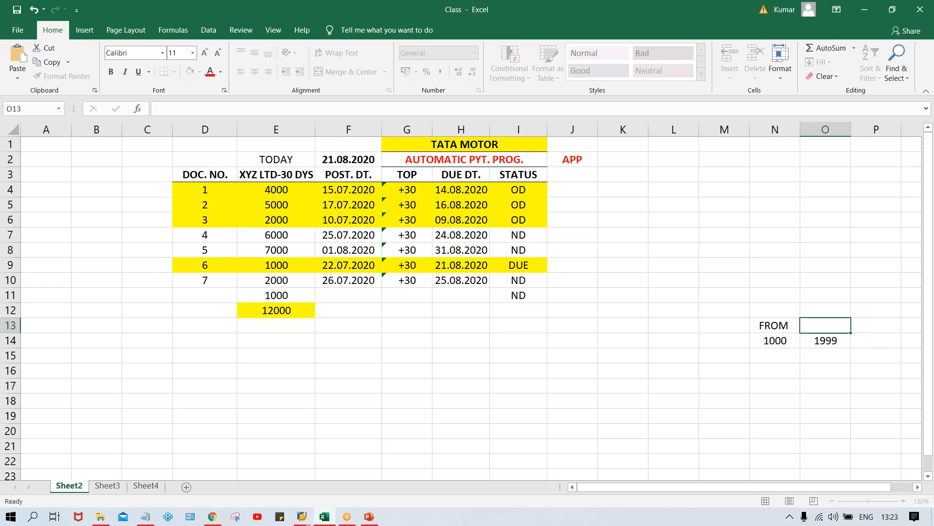
pyautogui.write('TO')
pyautogui.press('Tab')
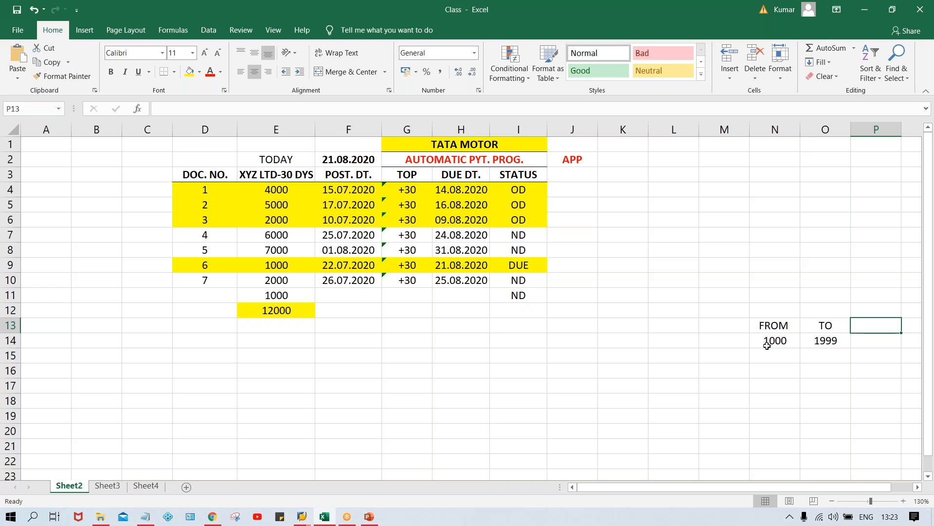
pyautogui.click(778, 325)
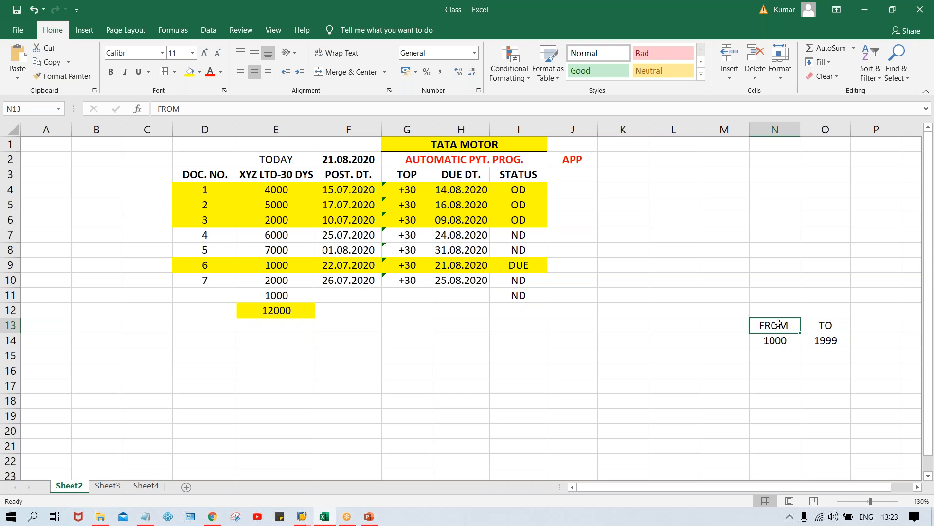
pyautogui.moveTo(779, 323); pyautogui.dragTo(822, 325)
pyautogui.hotkey('ctrl', 'b')
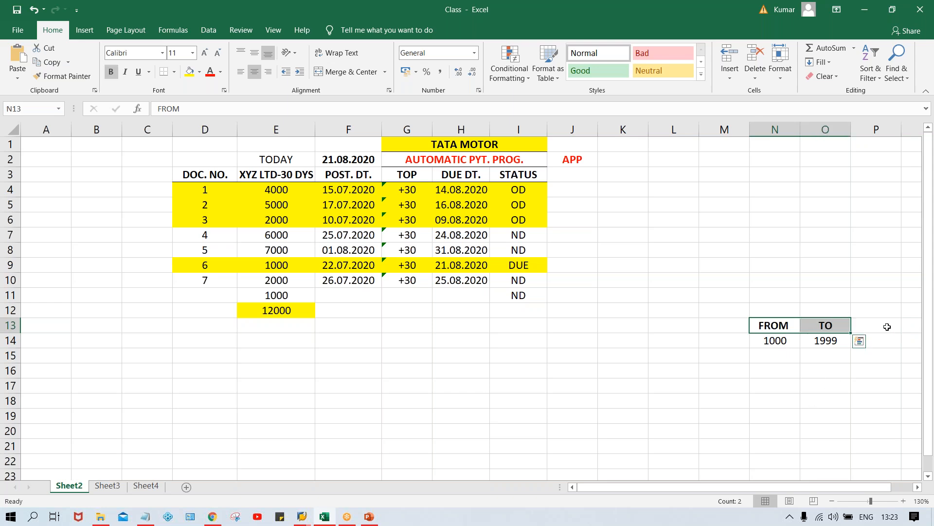
# Add the bold heading NR STTS in P13 and enter the number range status 1005 in P14.
pyautogui.click(888, 326)
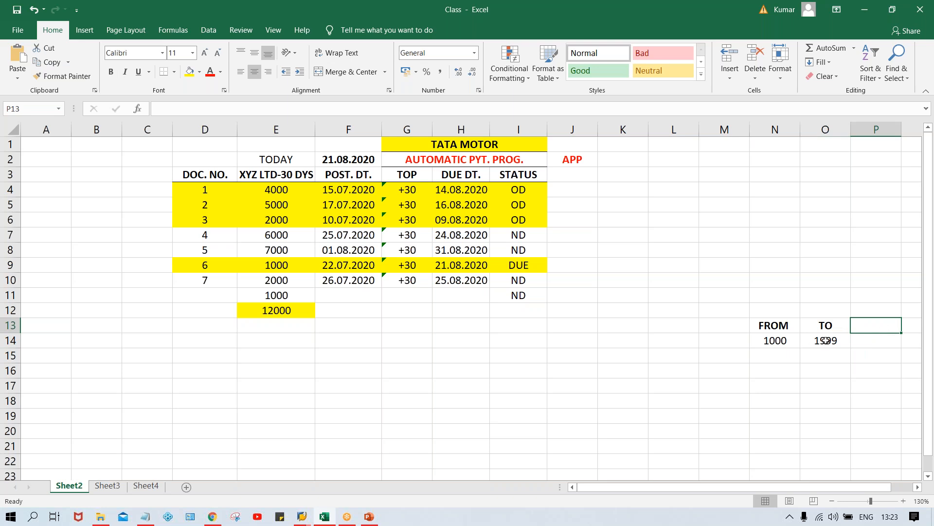
pyautogui.write('N')
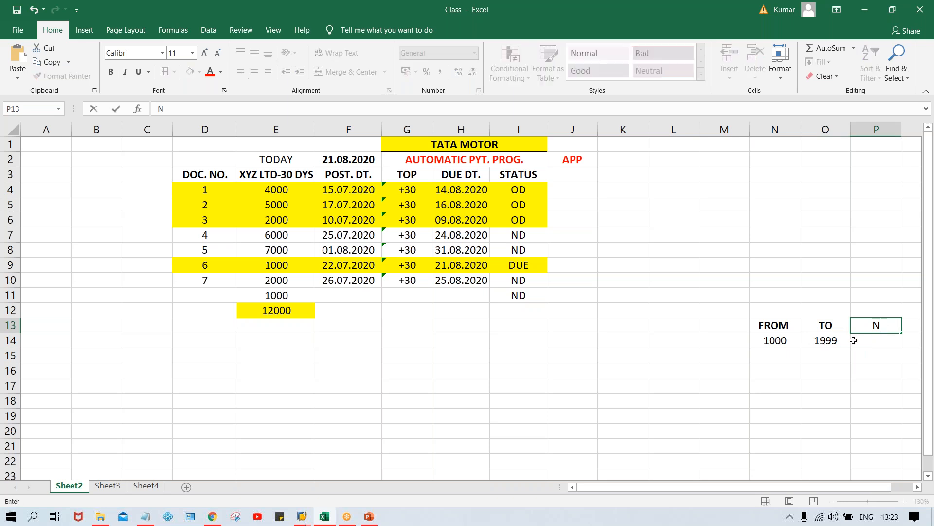
pyautogui.write('R STTS')
pyautogui.press('Return')
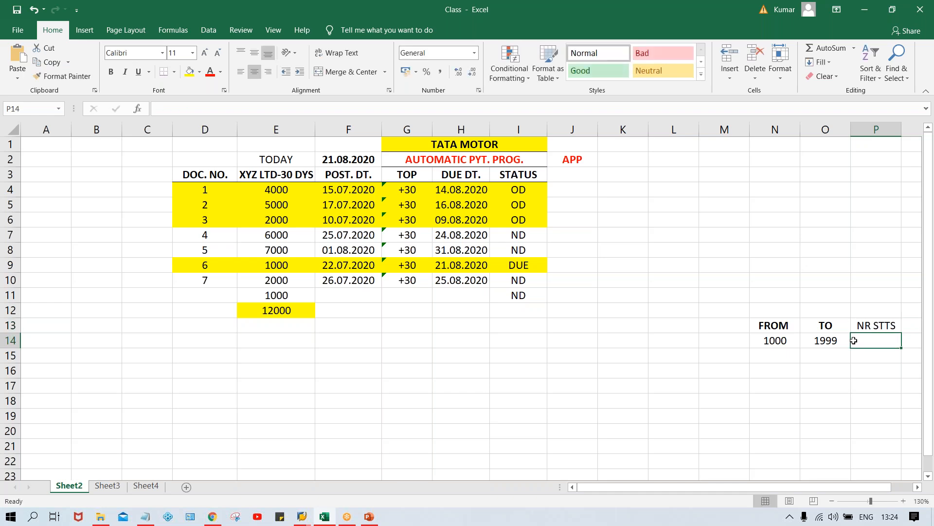
pyautogui.click(882, 326)
pyautogui.hotkey('ctrl', 'b')
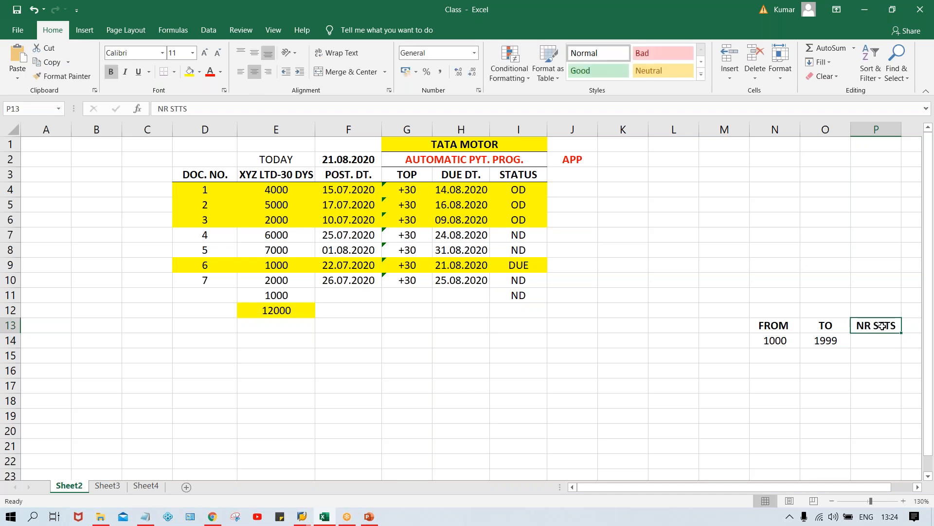
pyautogui.click(879, 344)
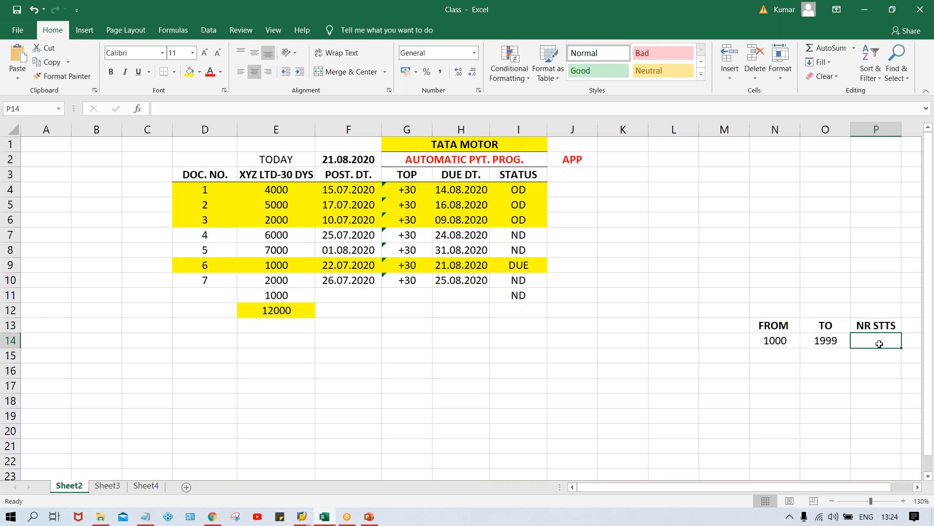
pyautogui.write('1005')
pyautogui.press('Return')
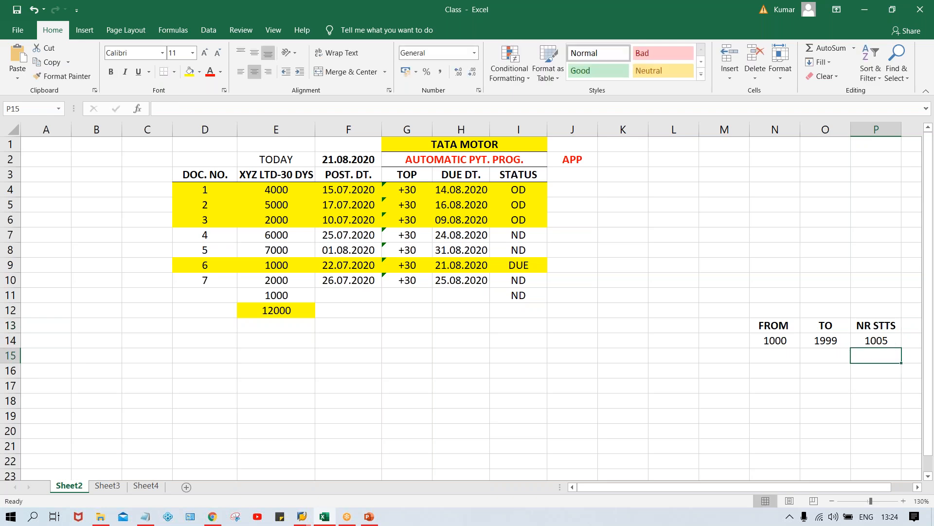
pyautogui.click(862, 339)
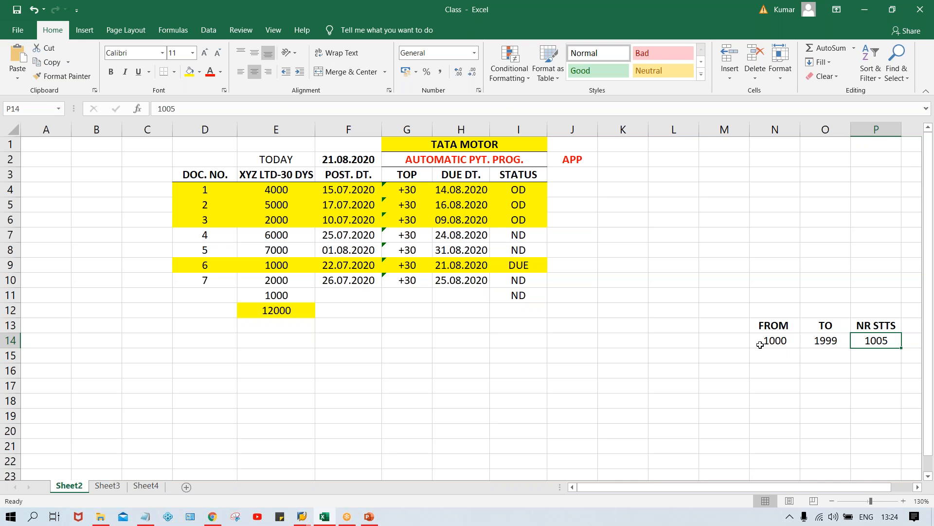
# Enter the number range code 01 as text in M14, beside the FROM limit.
pyautogui.click(718, 340)
pyautogui.write("'01")
pyautogui.press('Return')
pyautogui.click(728, 341)
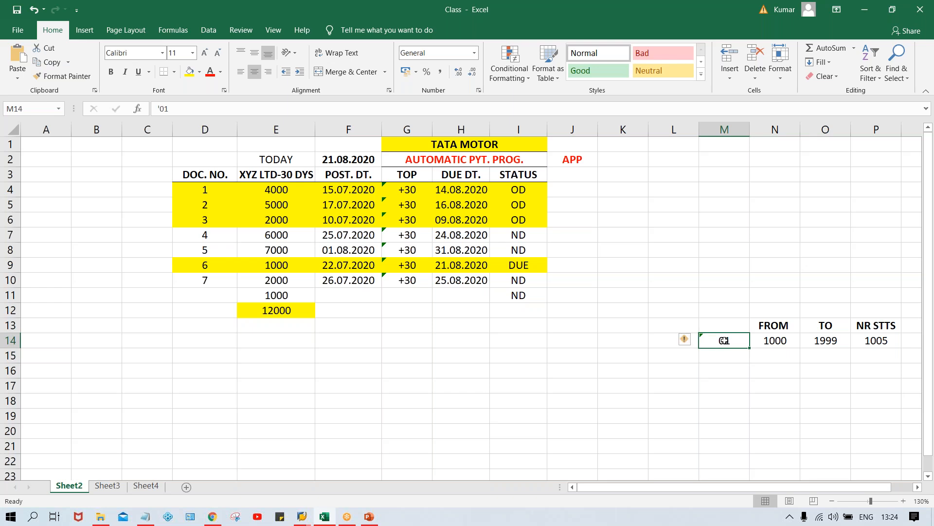
pyautogui.click(662, 340)
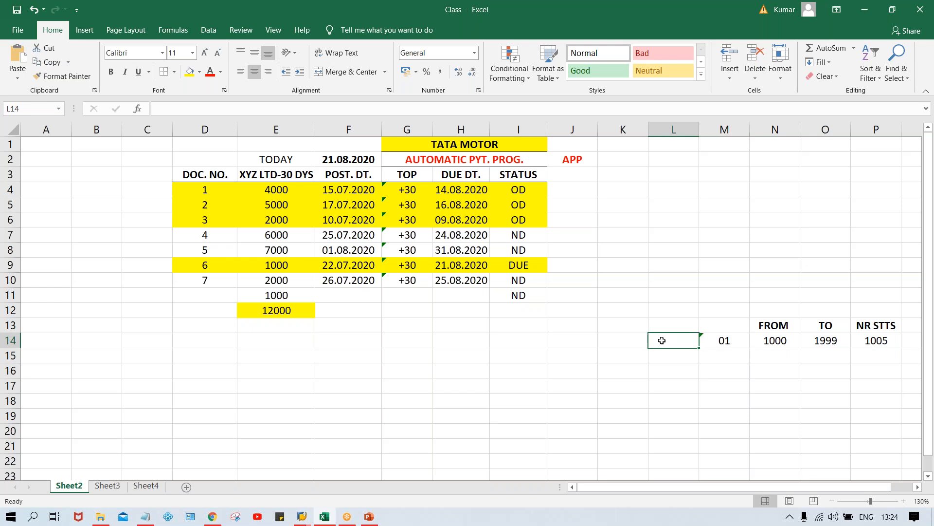
pyautogui.click(736, 343)
pyautogui.press('Left')
# Add the heading NR CD in M13 above the number range code and make it bold.
pyautogui.click(729, 323)
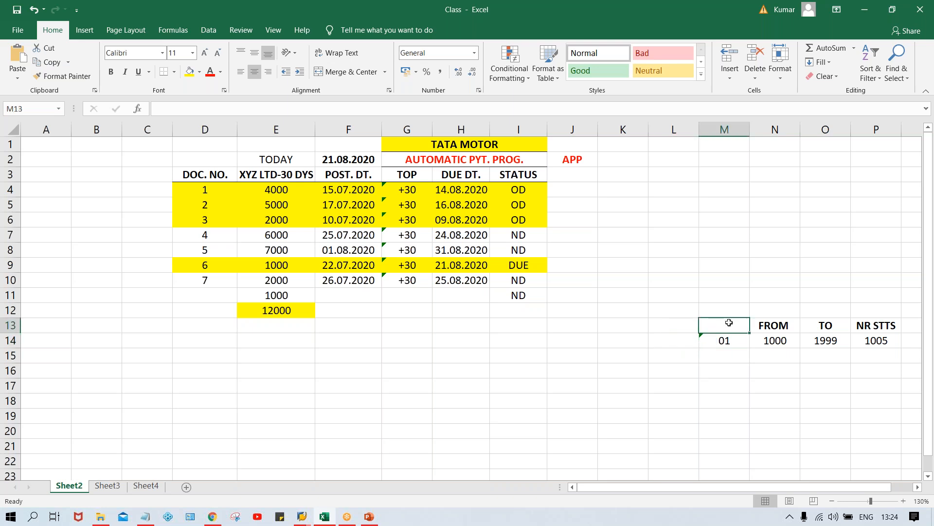
pyautogui.write('NR CD')
pyautogui.press('Return')
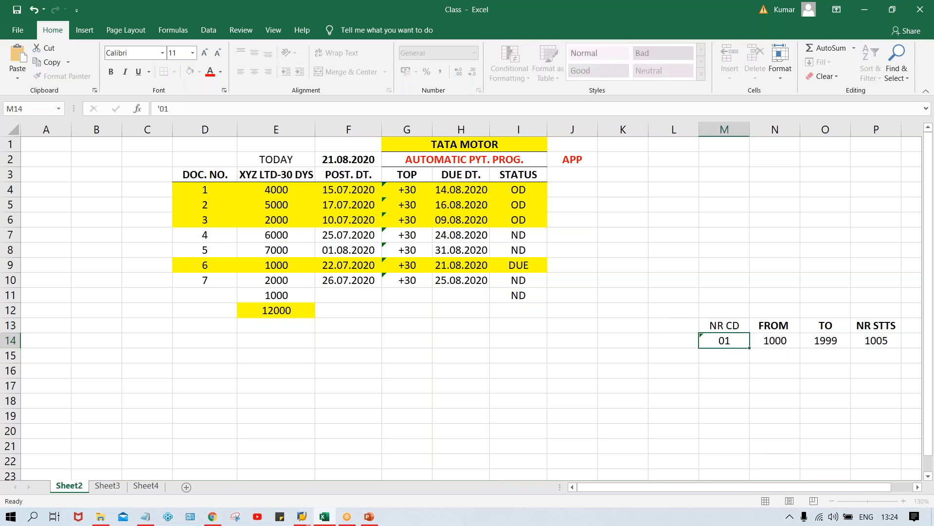
pyautogui.press('Up')
pyautogui.hotkey('ctrl', 'b')
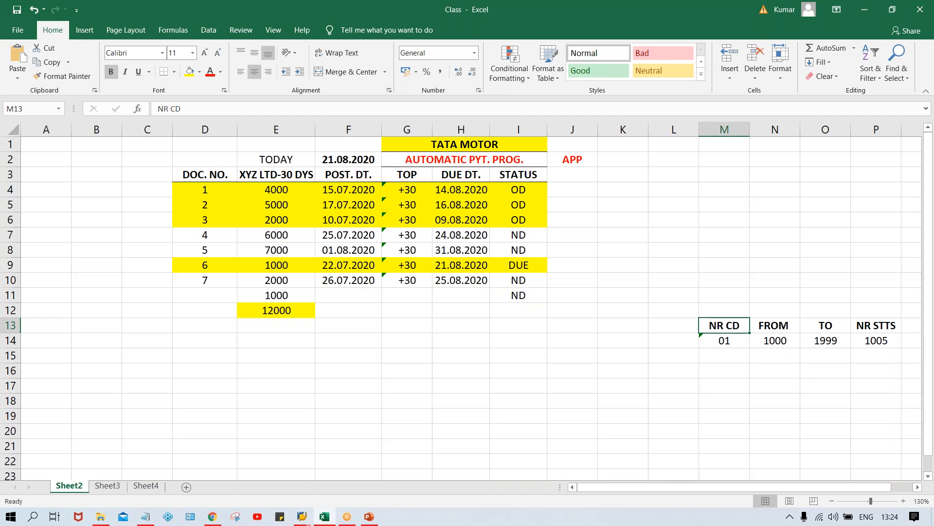
# Add the bold heading DOC. TYP. in L13 and enter the document type ZP in L14.
pyautogui.click(667, 324)
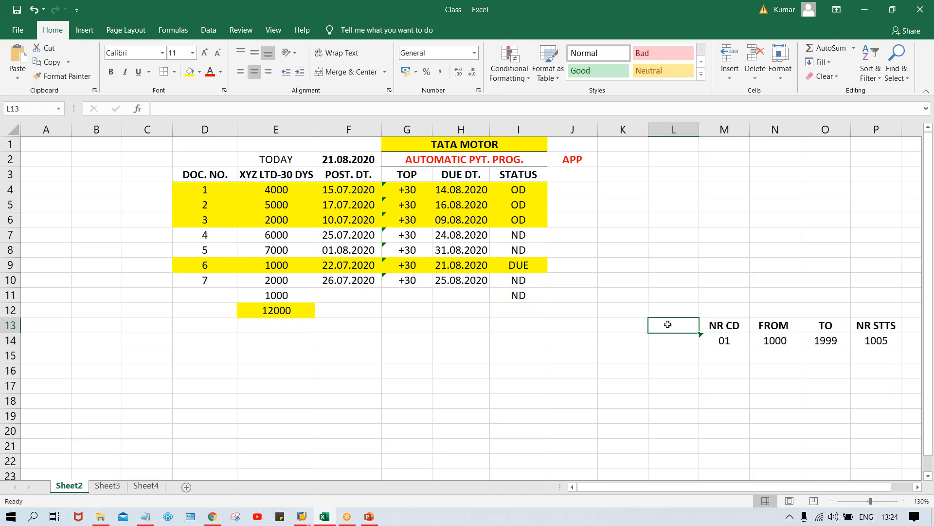
pyautogui.write('D')
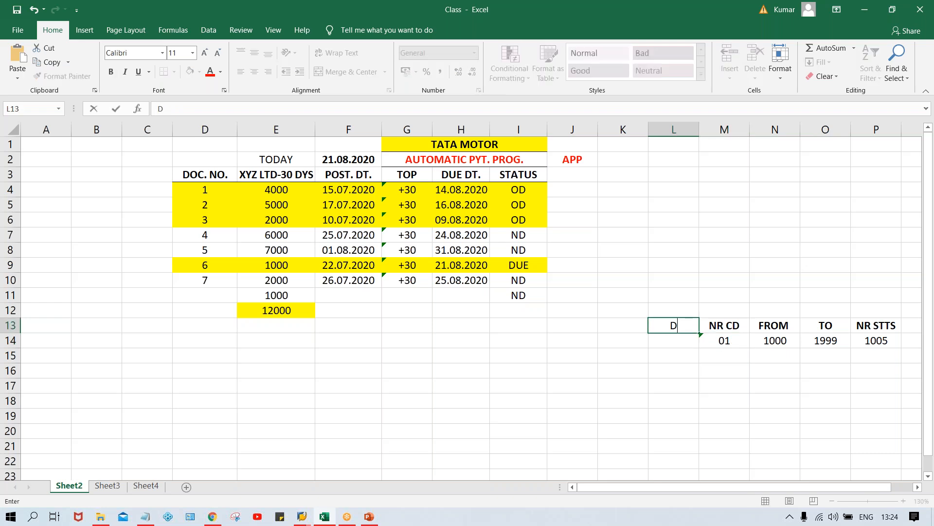
pyautogui.write('OC. TYP.')
pyautogui.press('Return')
pyautogui.press('Up')
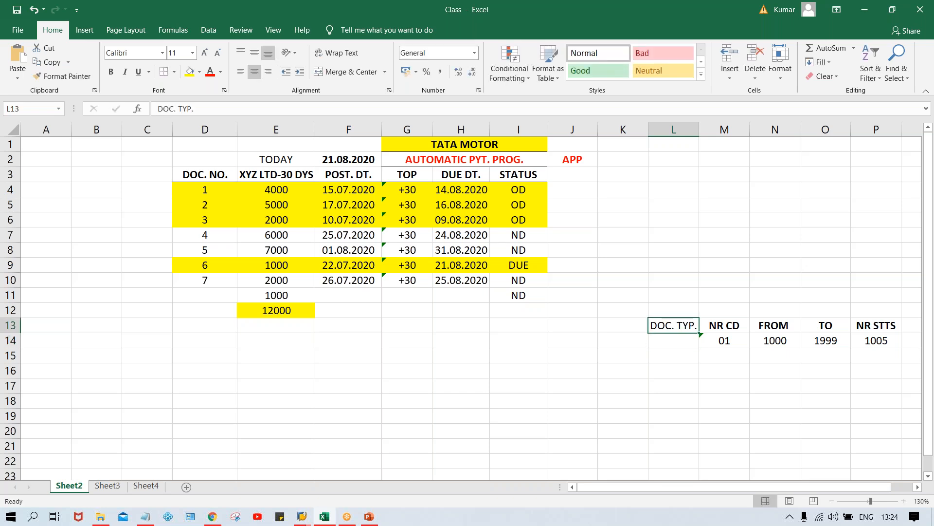
pyautogui.click(671, 345)
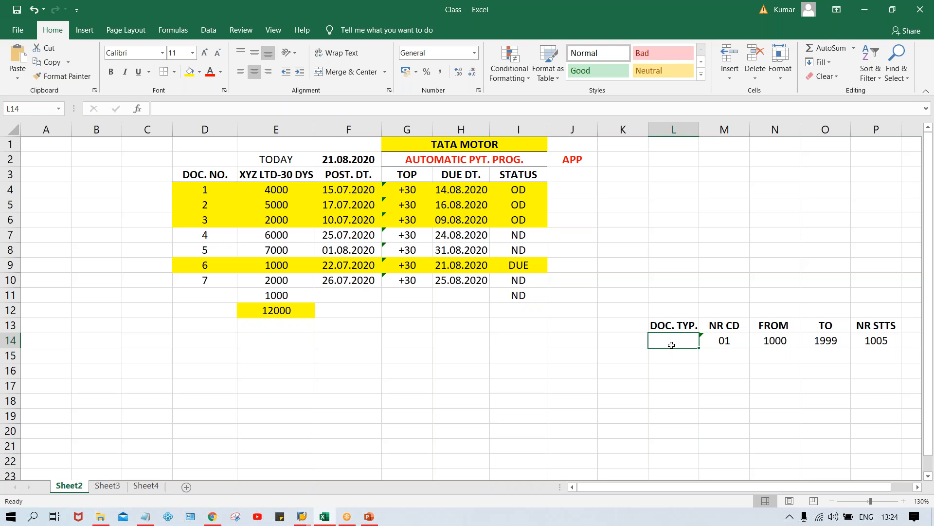
pyautogui.write('ZP')
pyautogui.press('Return')
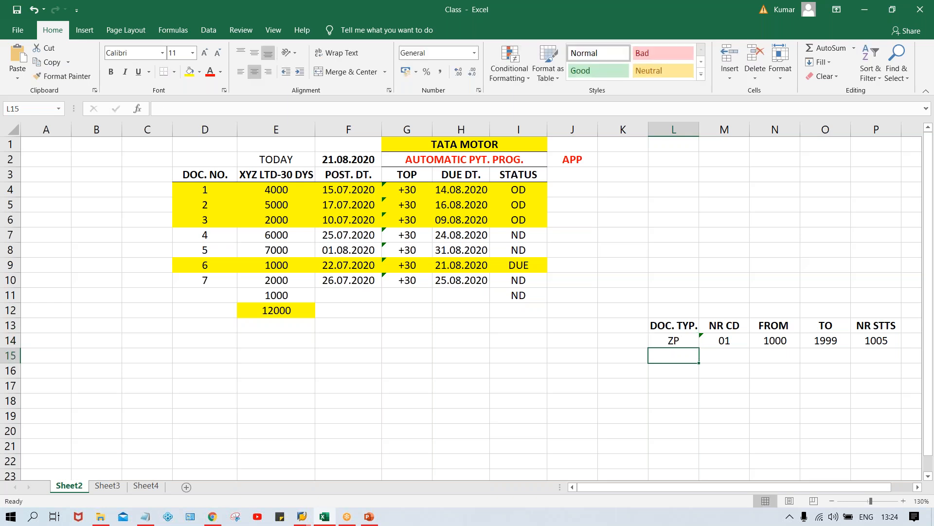
pyautogui.click(654, 324)
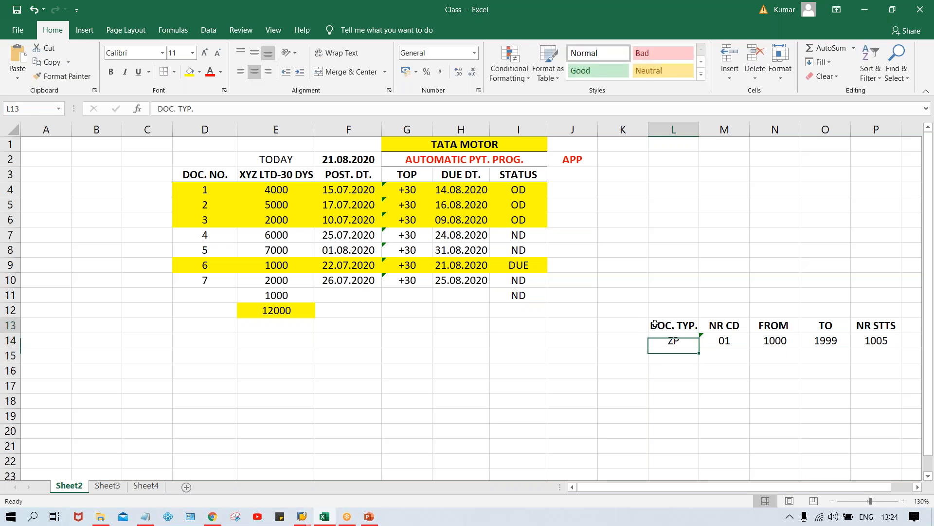
# Add the bold heading PYT MTHD. in K13, widening column K to fit, and enter payment method T in K14.
pyautogui.click(623, 329)
pyautogui.write('P')
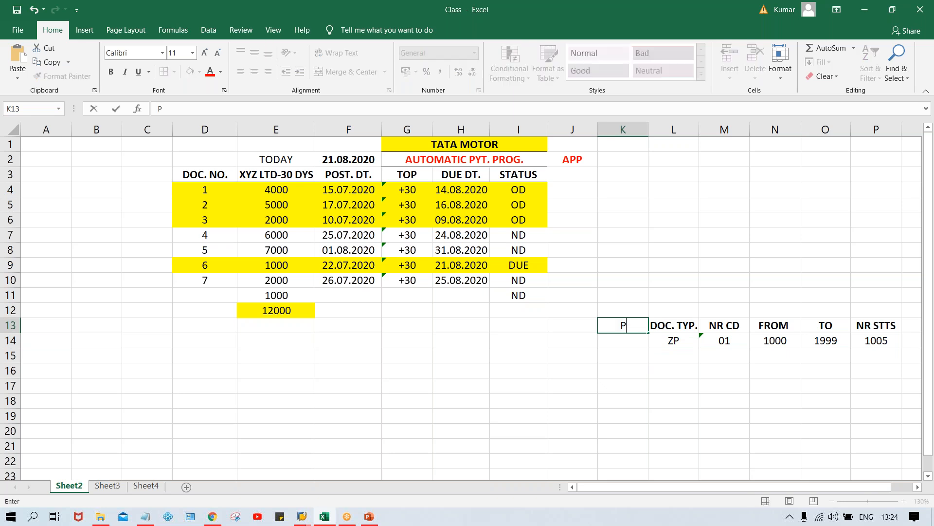
pyautogui.write('YT MTHD.')
pyautogui.hotkey('ctrl', 'Return')
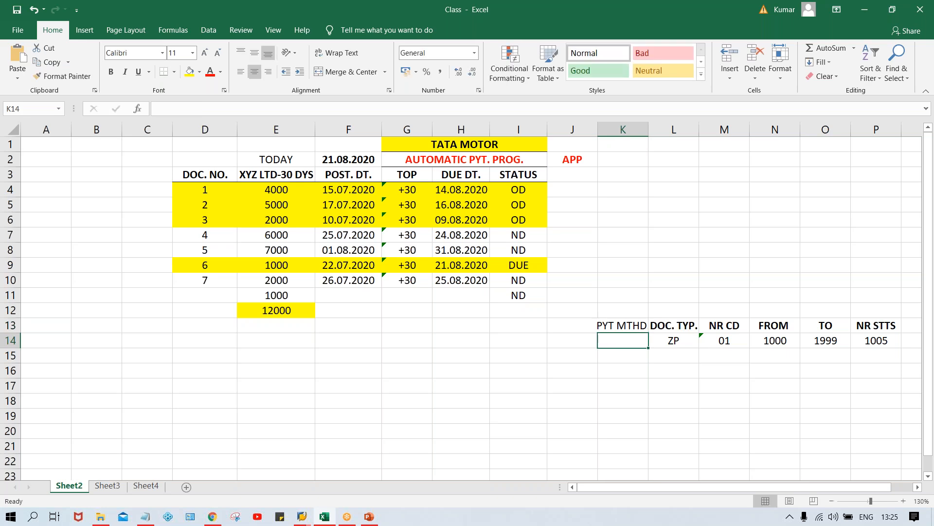
pyautogui.hotkey('ctrl', 'b')
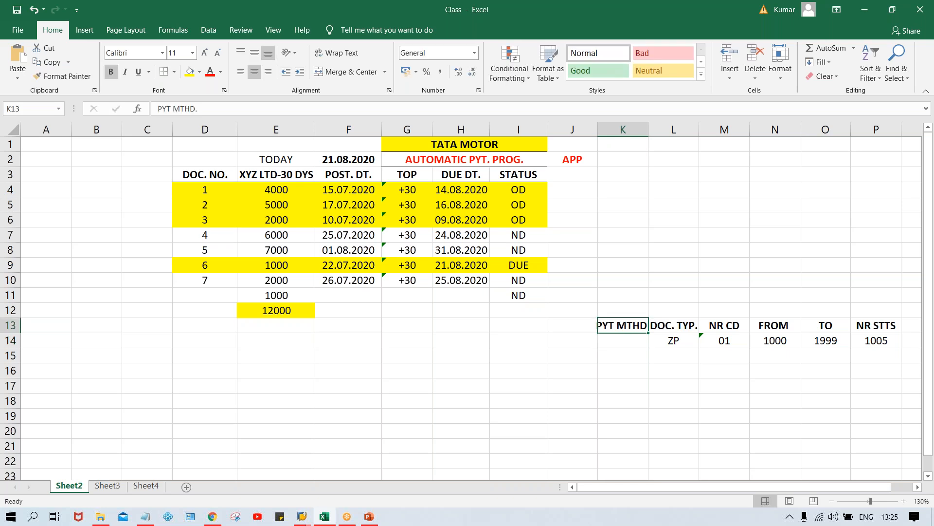
pyautogui.moveTo(648, 130); pyautogui.dragTo(655, 130)
pyautogui.click(627, 339)
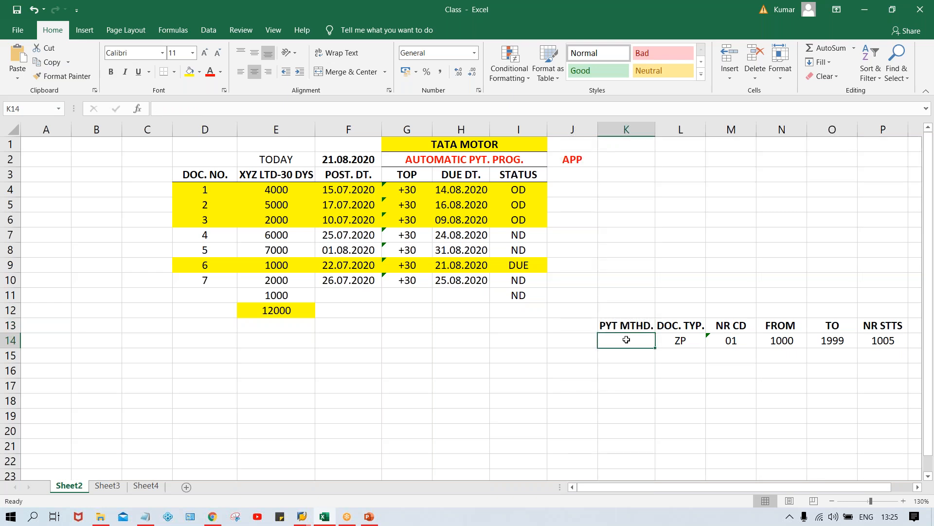
pyautogui.write('T')
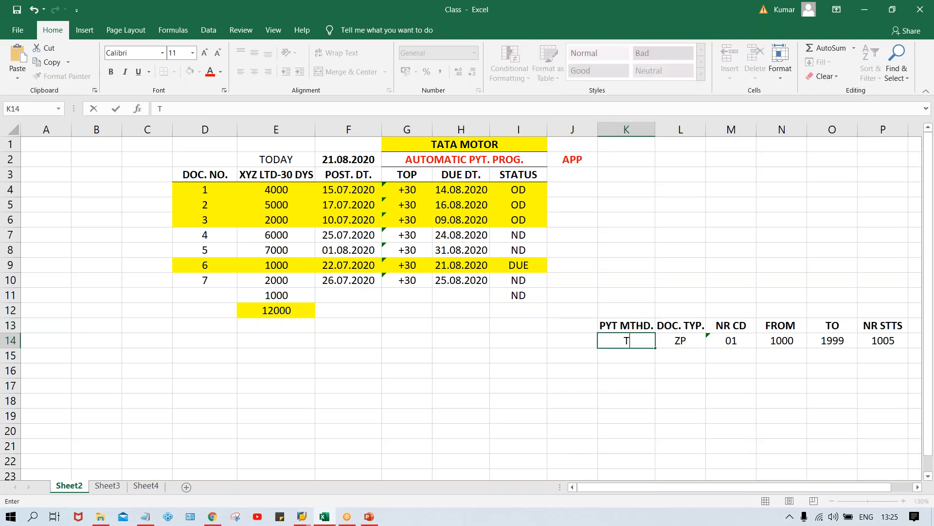
# Enter the heading APP in J13 and PYT MTHD beneath it in J14.
pyautogui.click(569, 325)
pyautogui.write('APPP')
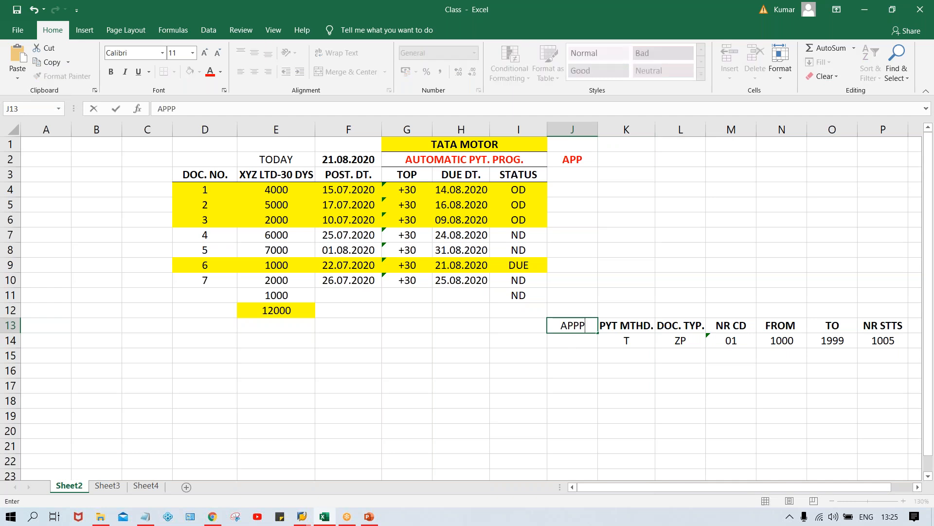
pyautogui.press('BackSpace')
pyautogui.press('Return')
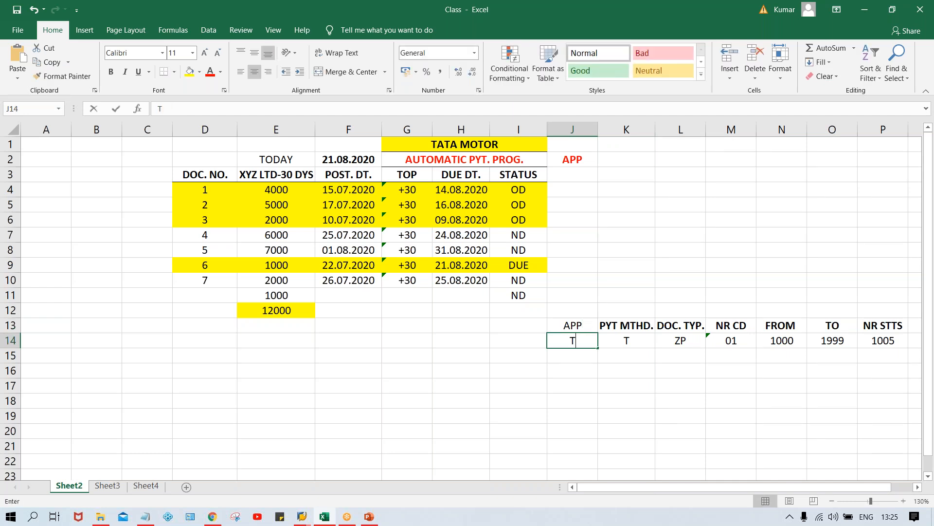
pyautogui.write('T')
pyautogui.press('BackSpace')
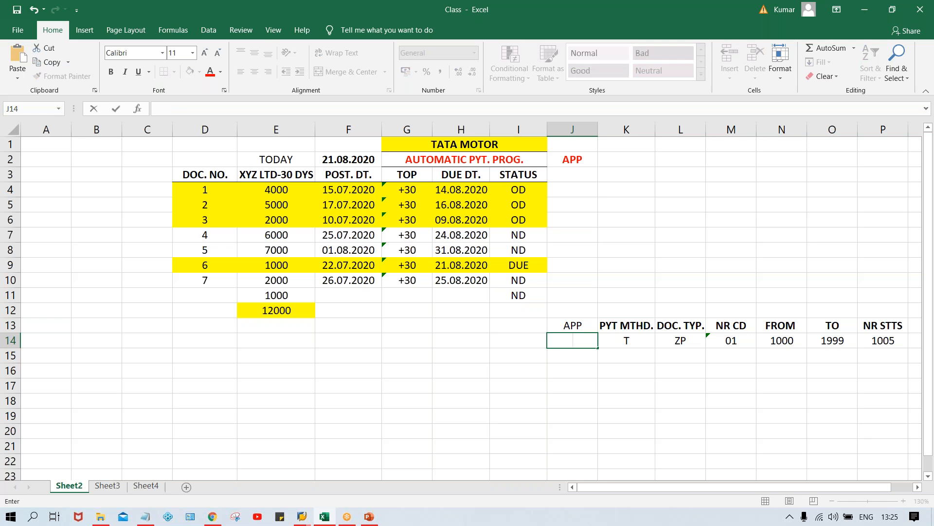
pyautogui.write('PYT MTHD')
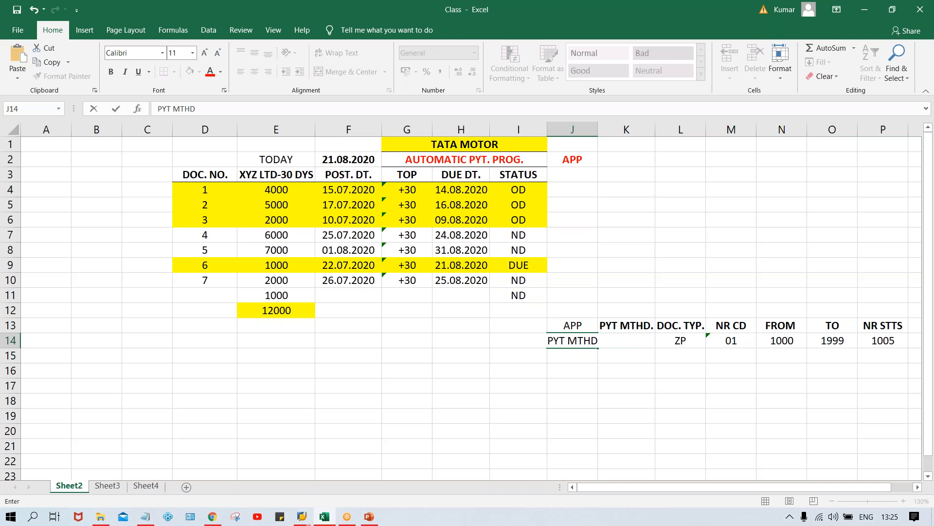
pyautogui.press('Return')
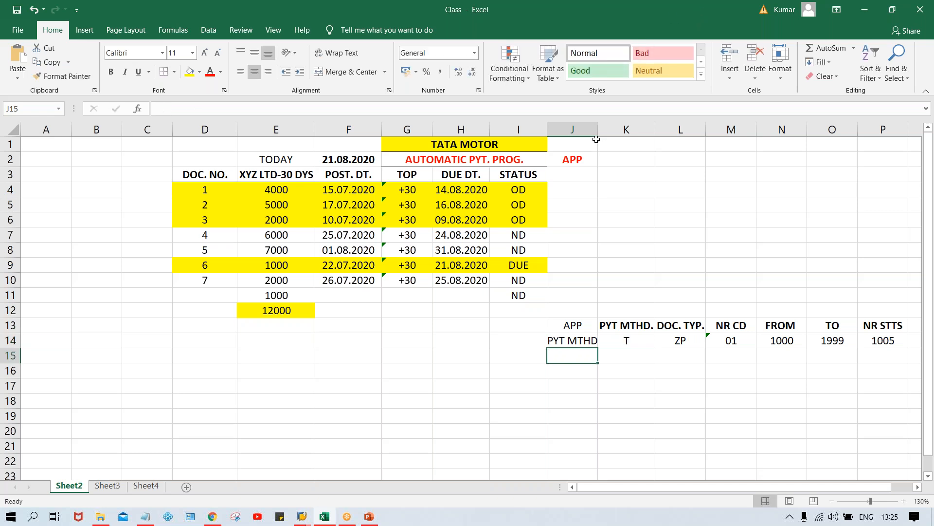
# Widen column J to fit its text and make the APP heading in J13 bold.
pyautogui.moveTo(598, 130); pyautogui.dragTo(603, 130)
pyautogui.click(580, 328)
pyautogui.hotkey('ctrl', 'b')
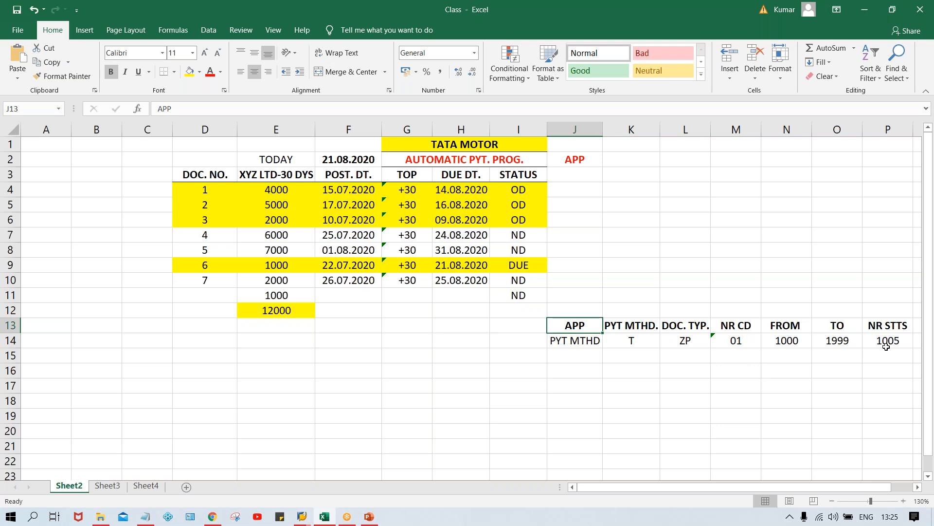
pyautogui.click(880, 361)
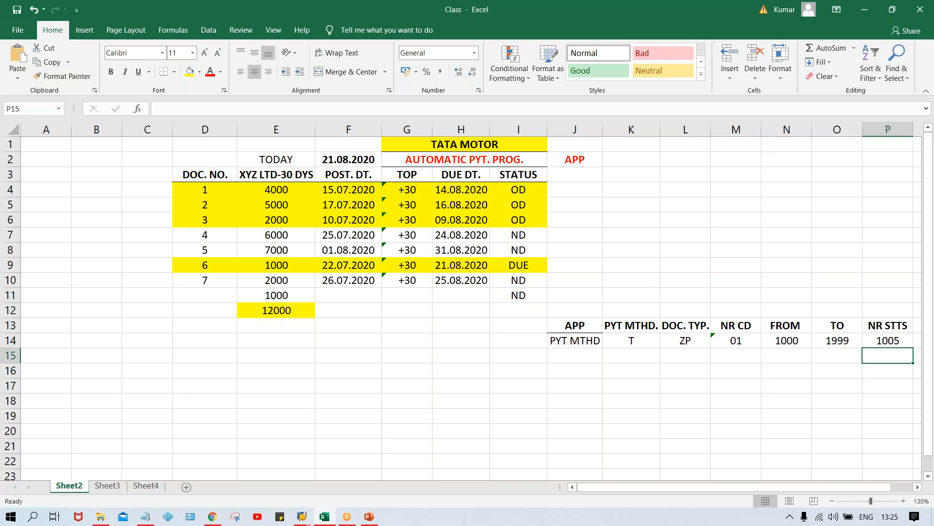
pyautogui.click(578, 343)
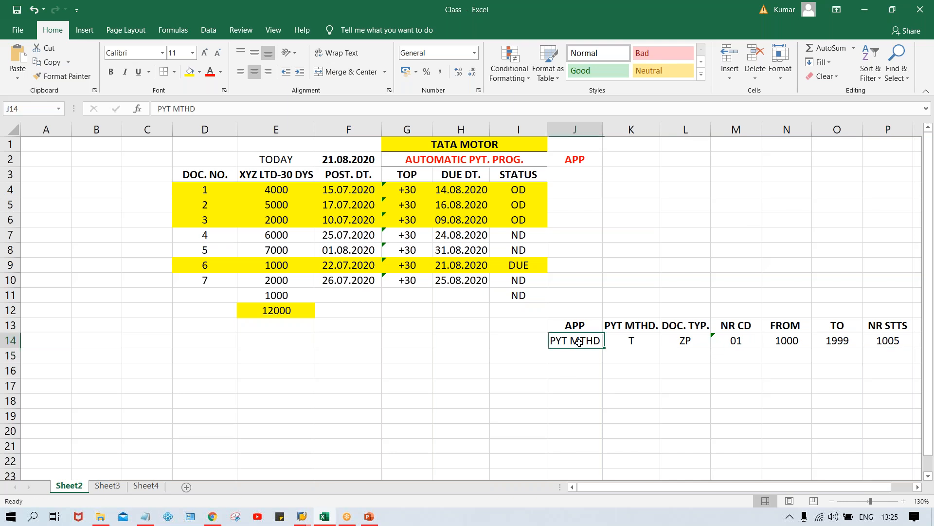
# Switch to SAP, leave the payment proposal display, and check the payment method in the parameters of payment run TM00A.
pyautogui.click(302, 517)
pyautogui.moveTo(264, 484)
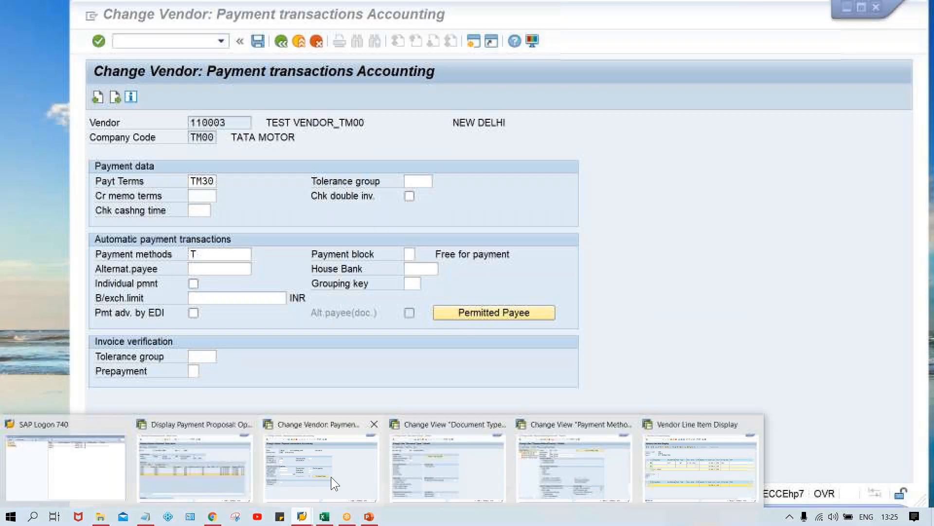
pyautogui.moveTo(432, 478)
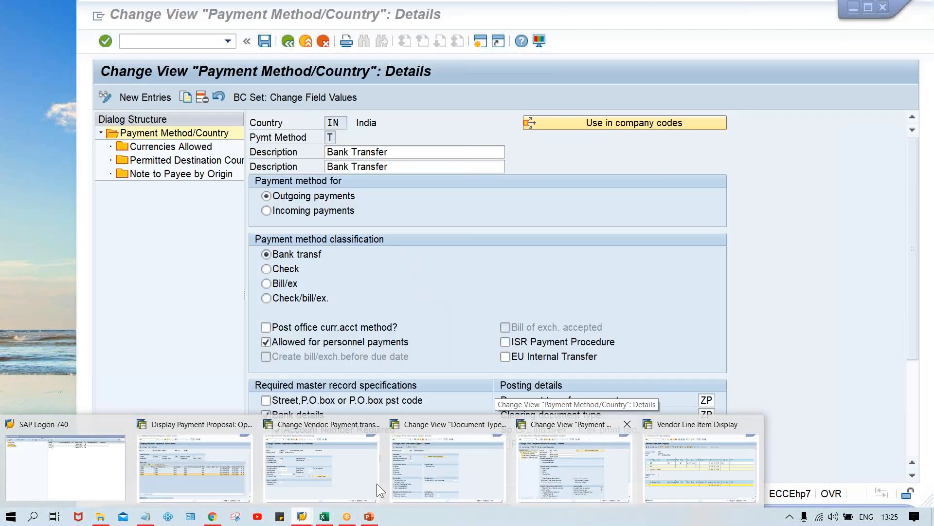
pyautogui.moveTo(233, 468)
pyautogui.click(197, 469)
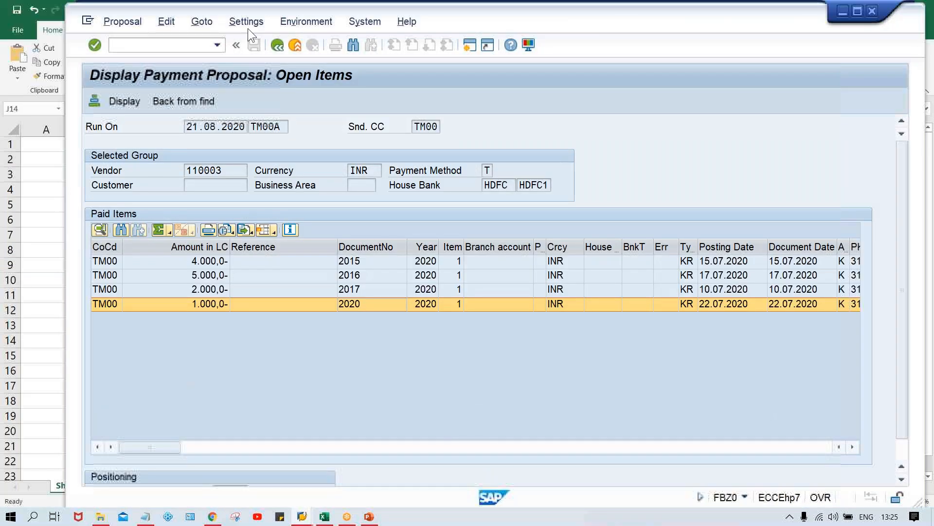
pyautogui.click(276, 48)
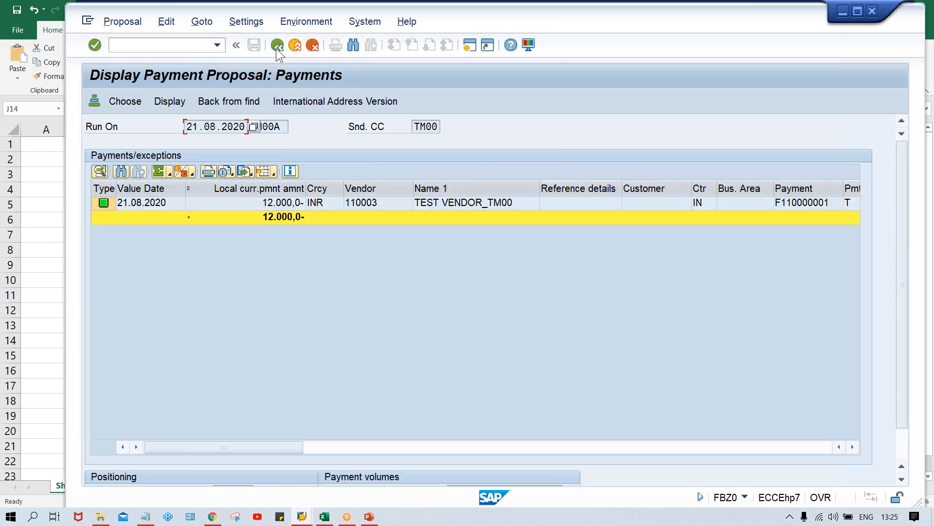
pyautogui.click(276, 48)
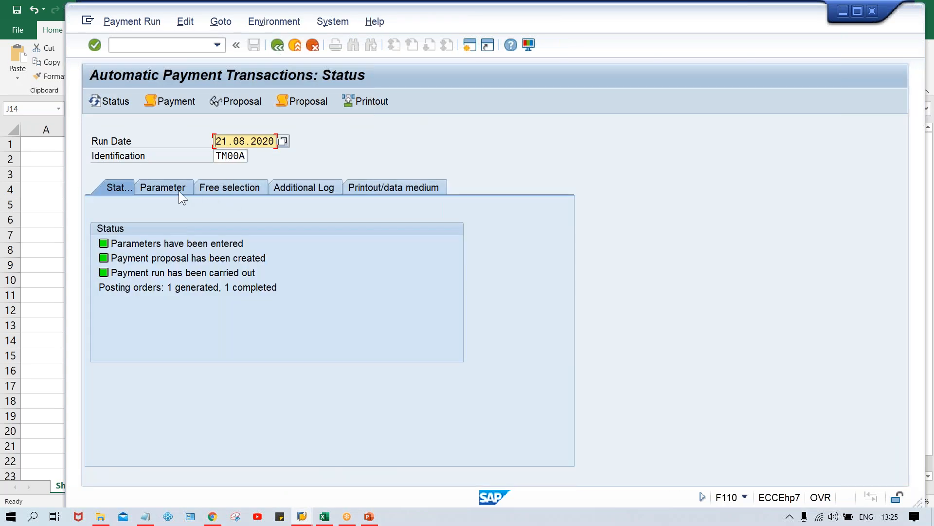
pyautogui.click(173, 189)
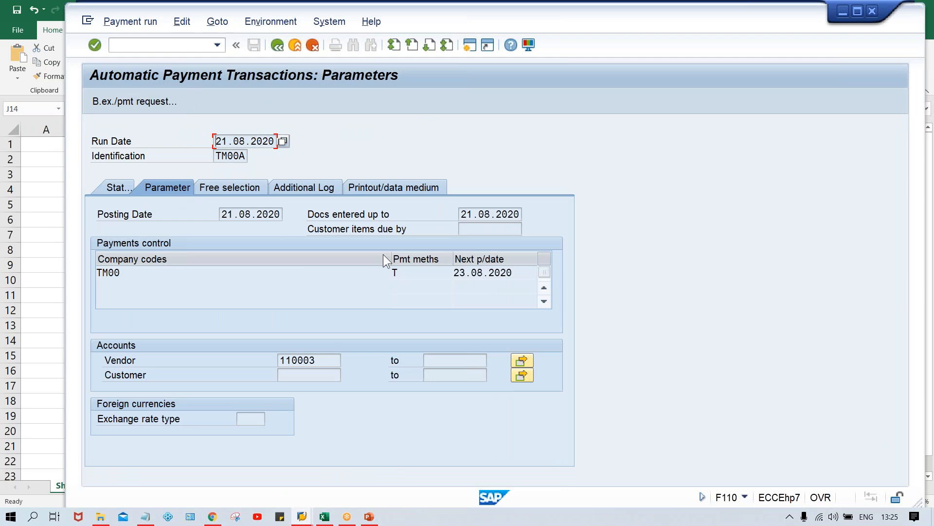
pyautogui.click(414, 275)
# Switch back to Excel and trace row 14 from the payment method through document type, number range code and limits to the number range status.
pyautogui.hotkey('alt', 'Tab')
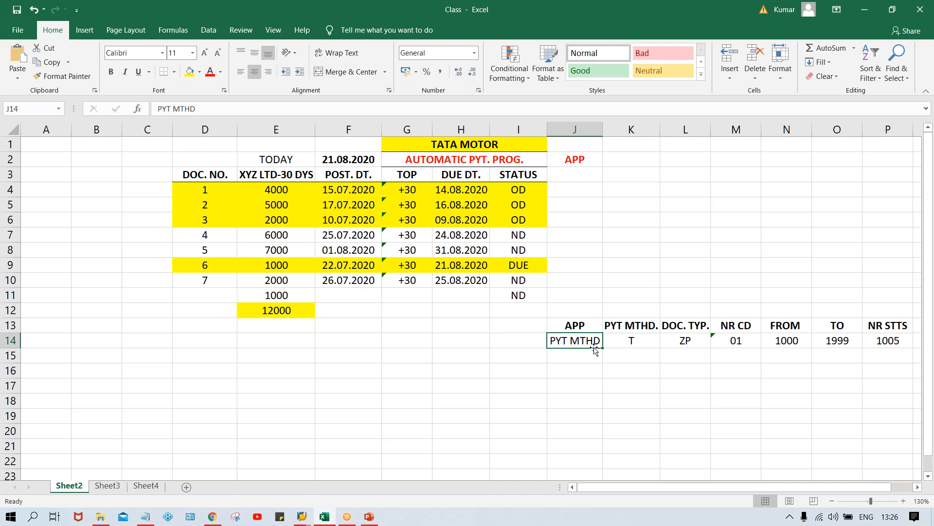
pyautogui.click(630, 342)
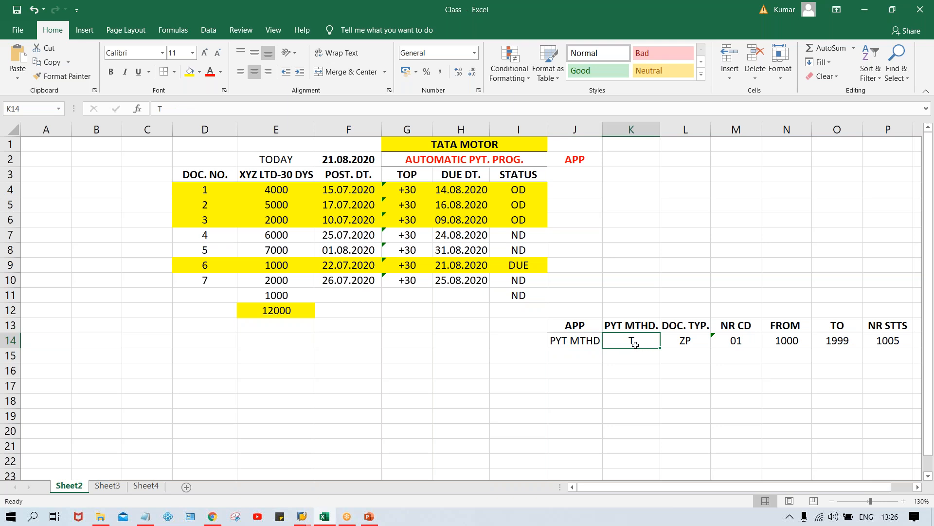
pyautogui.click(681, 345)
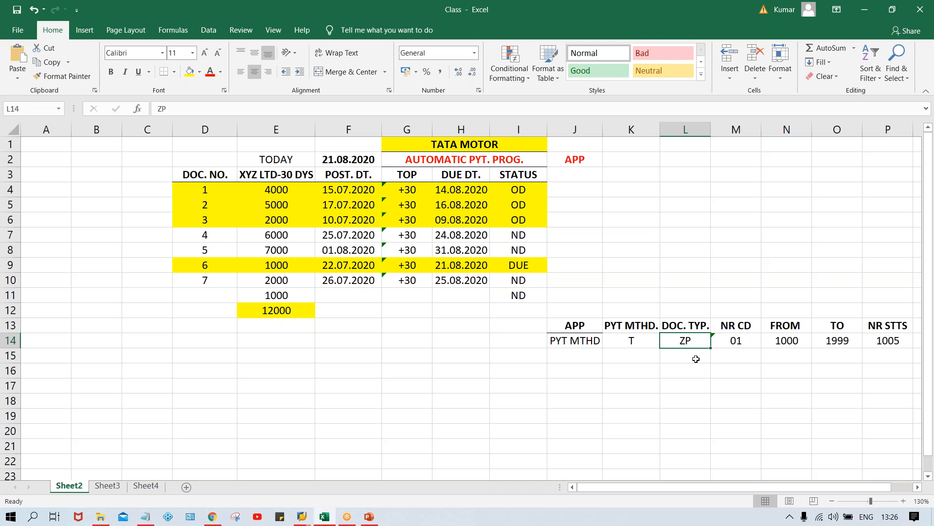
pyautogui.click(750, 341)
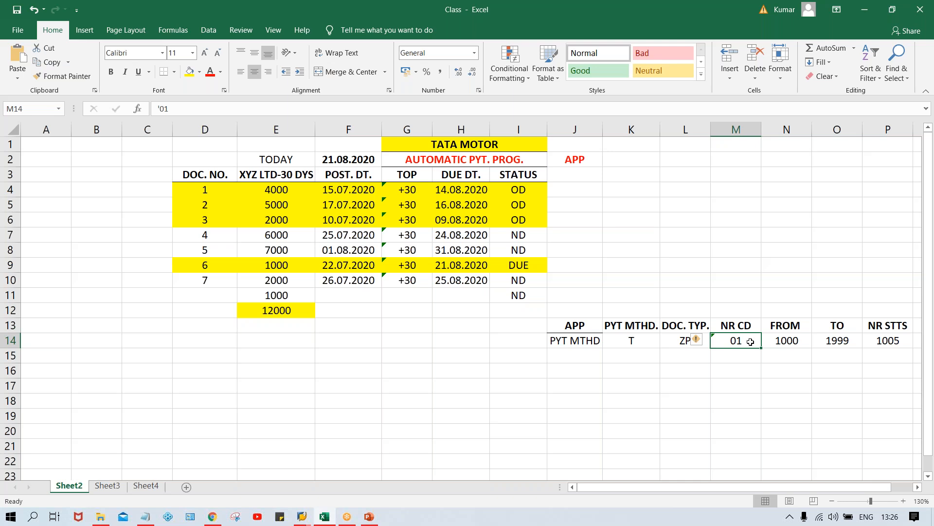
pyautogui.click(785, 343)
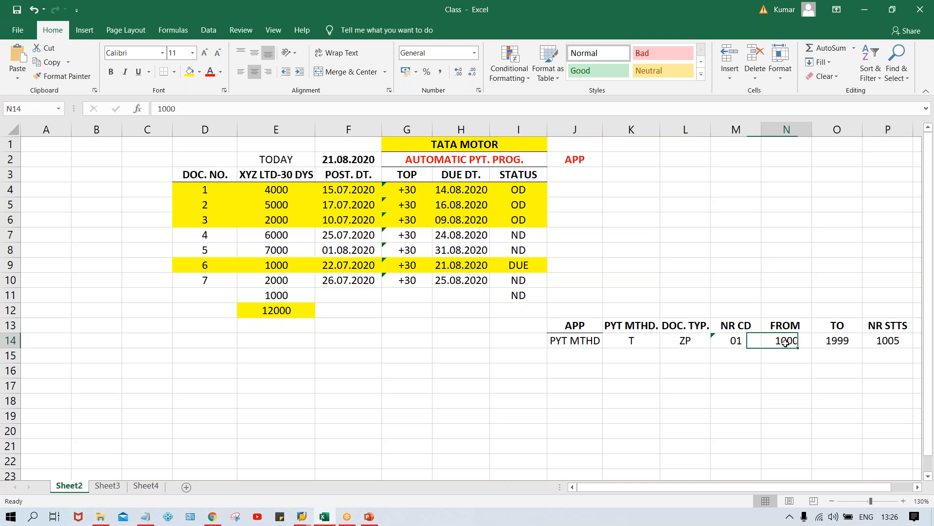
pyautogui.click(835, 341)
pyautogui.click(784, 342)
pyautogui.click(835, 342)
pyautogui.click(795, 341)
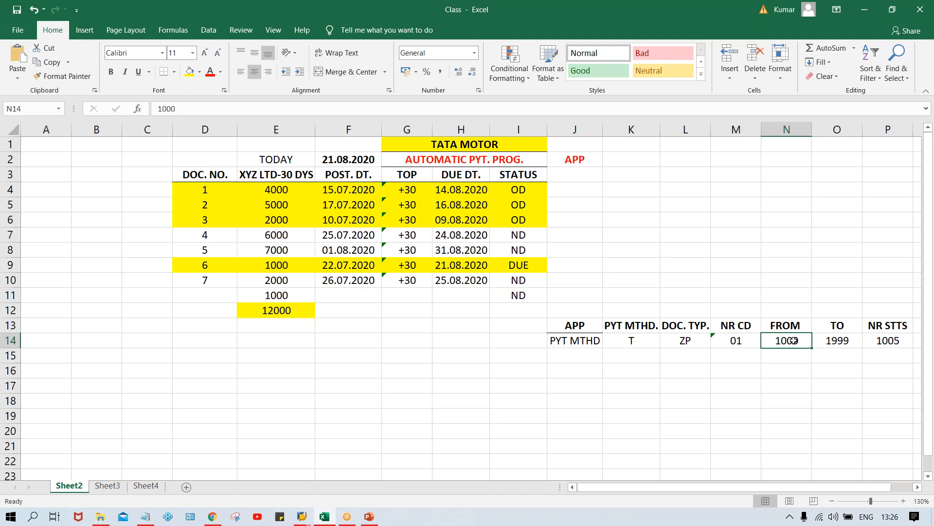
pyautogui.click(841, 341)
pyautogui.click(890, 342)
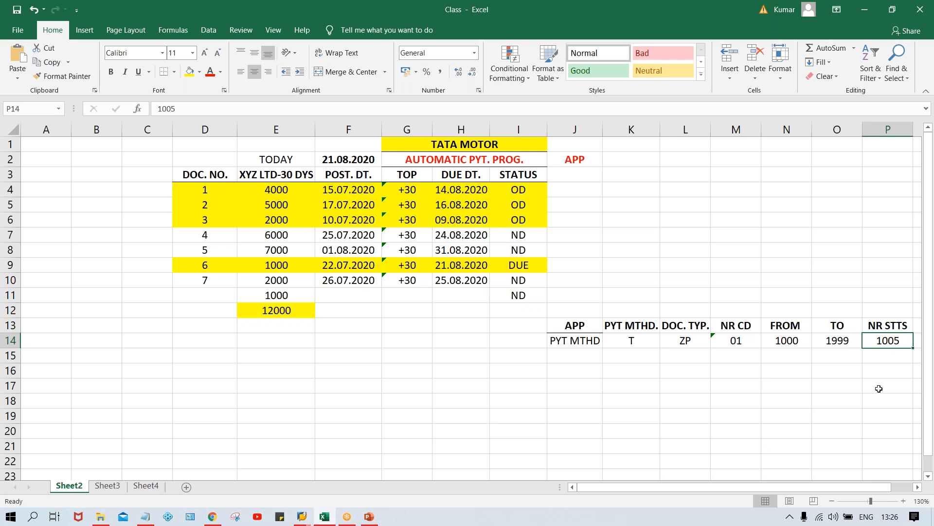
# Enter the next document number 1006 in P15, below the number range status.
pyautogui.click(867, 358)
pyautogui.write('1006')
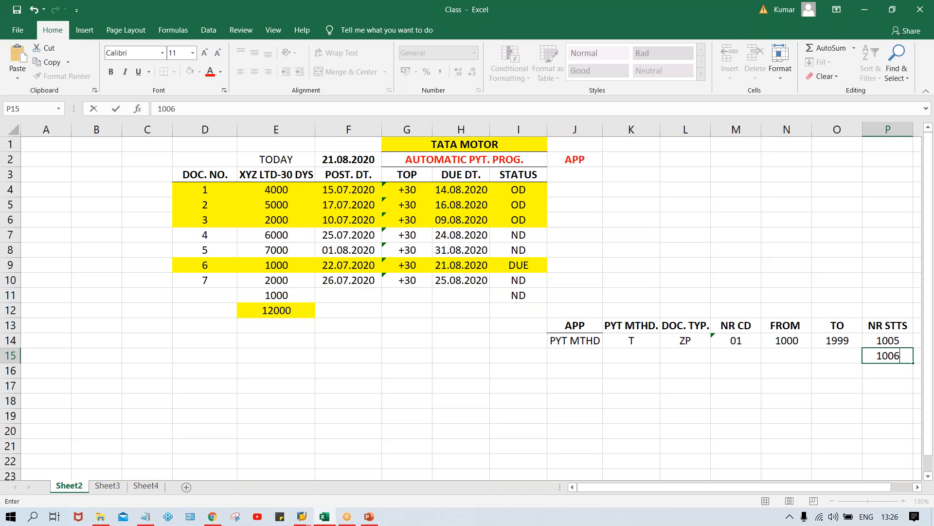
pyautogui.press('Return')
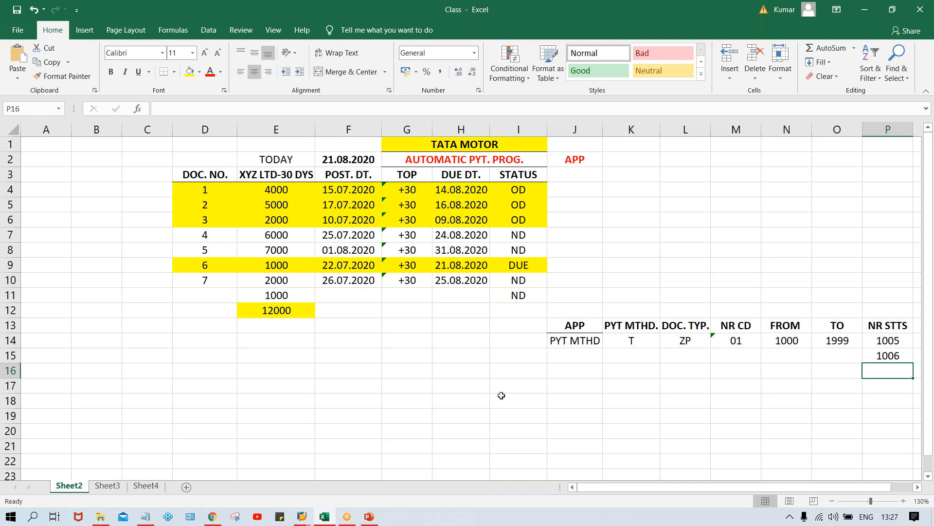
pyautogui.click(579, 344)
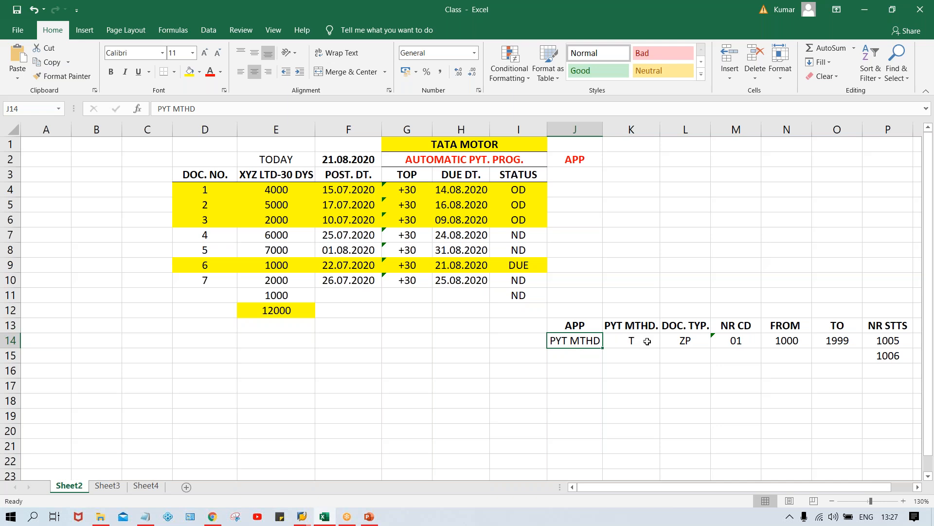
# Go across row 15 of the APP table, column by column, up to the next document number in P15.
pyautogui.click(573, 358)
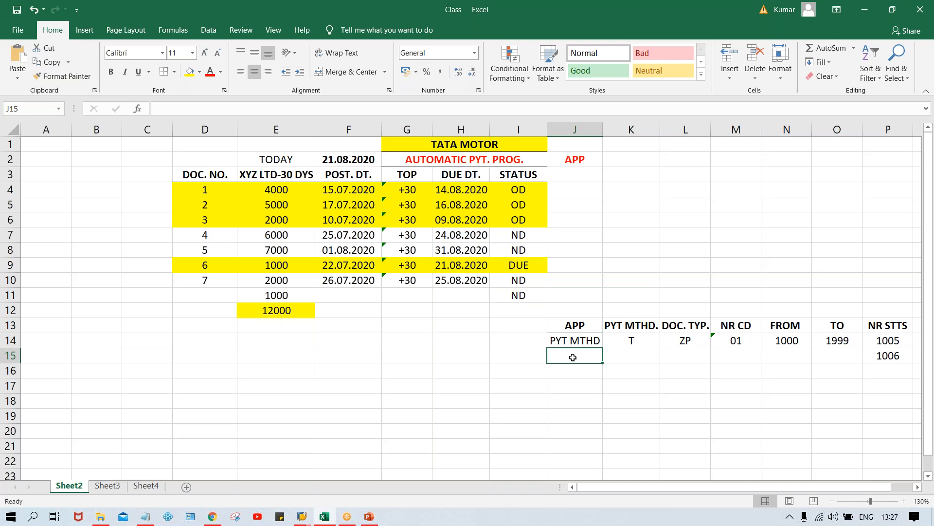
pyautogui.click(628, 356)
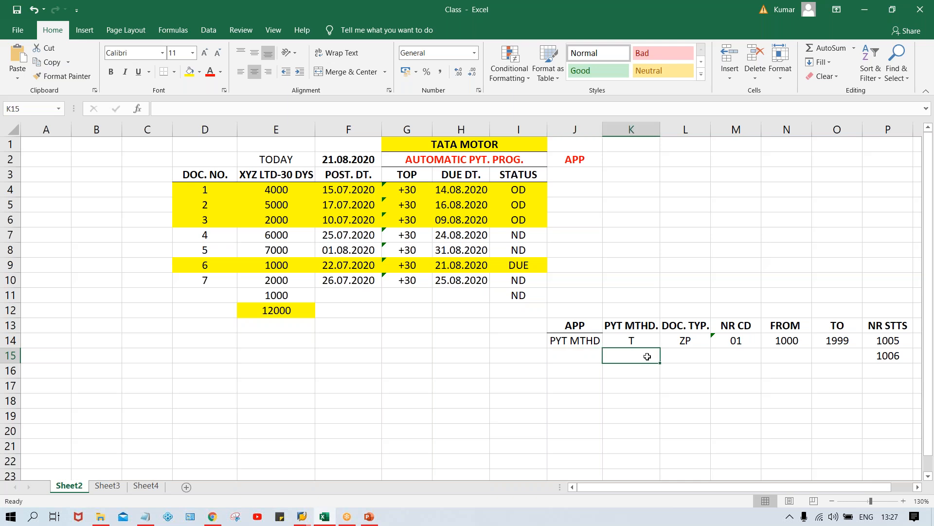
pyautogui.click(679, 357)
pyautogui.click(747, 354)
pyautogui.click(784, 354)
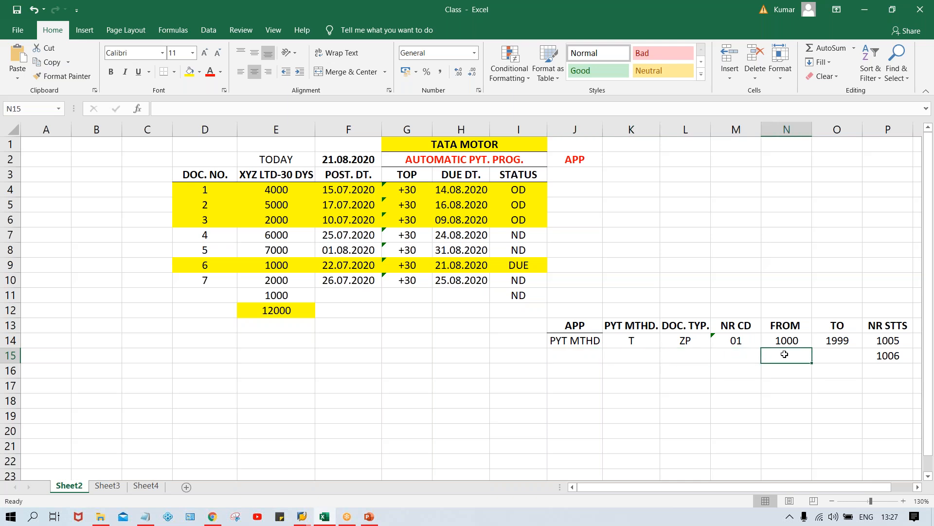
pyautogui.click(843, 357)
pyautogui.click(890, 357)
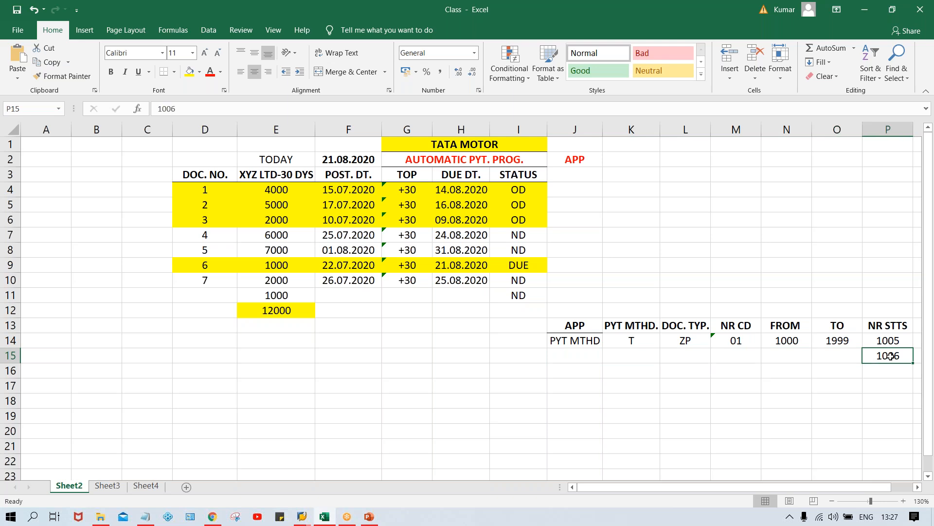
# Review how document type ZP leads through the number range code, its limits and the current status to the next document number.
pyautogui.click(688, 347)
pyautogui.click(734, 344)
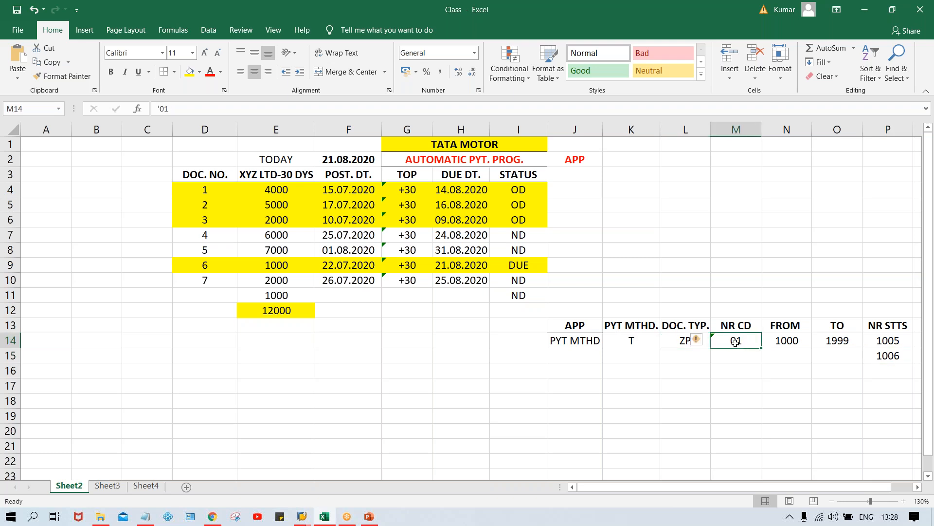
pyautogui.click(784, 342)
pyautogui.click(834, 340)
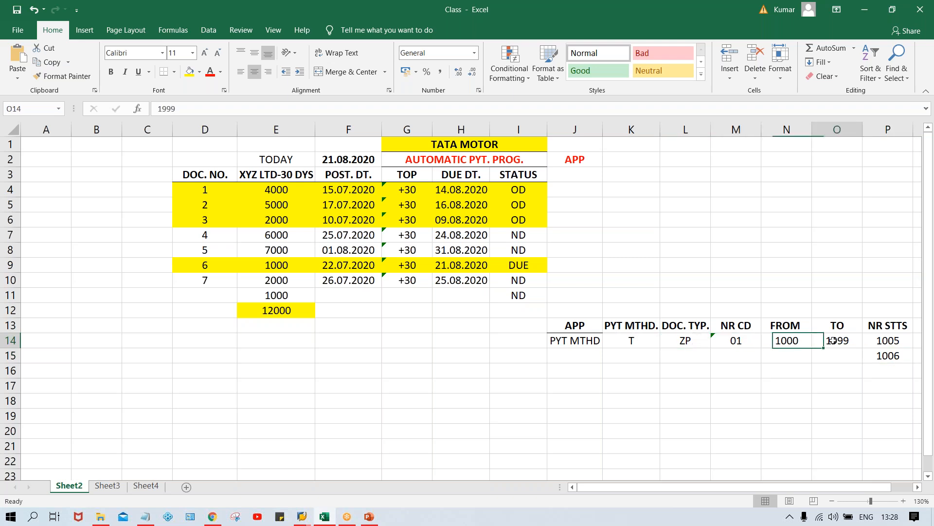
pyautogui.click(798, 341)
pyautogui.click(886, 340)
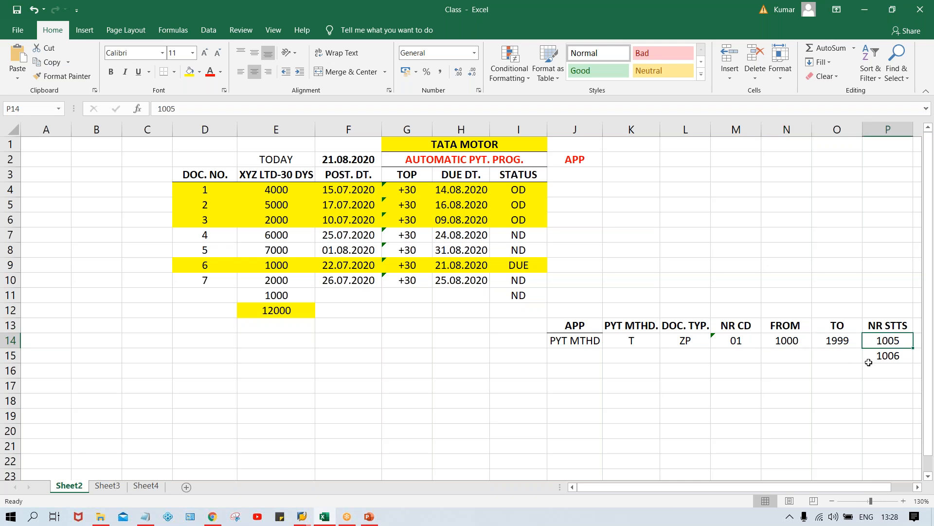
pyautogui.click(890, 357)
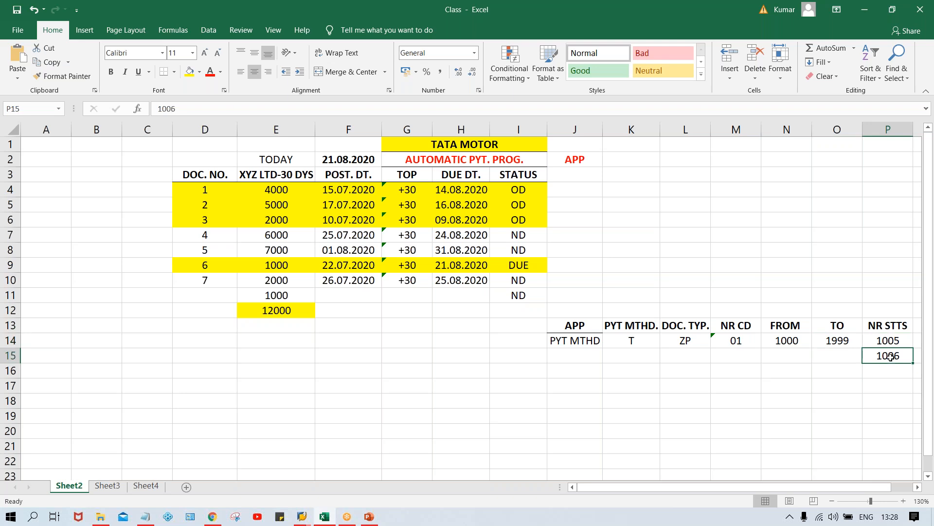
pyautogui.click(776, 250)
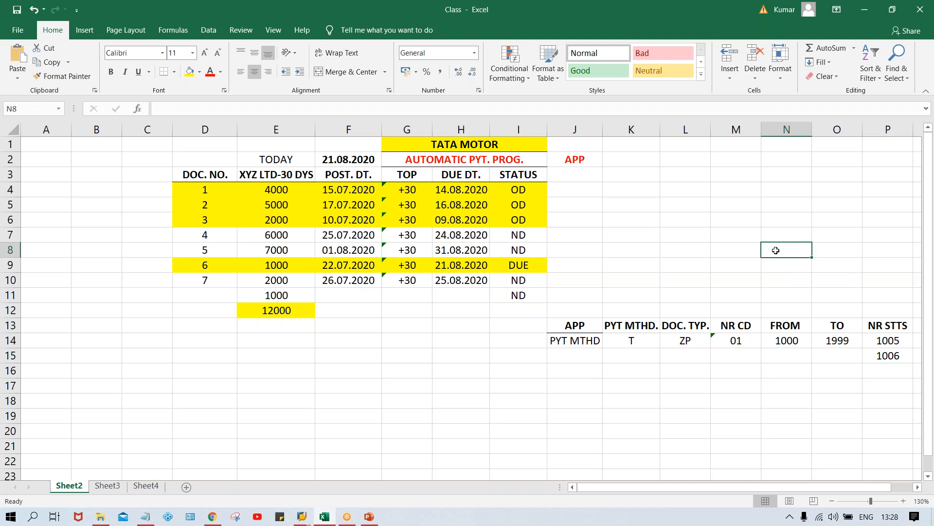